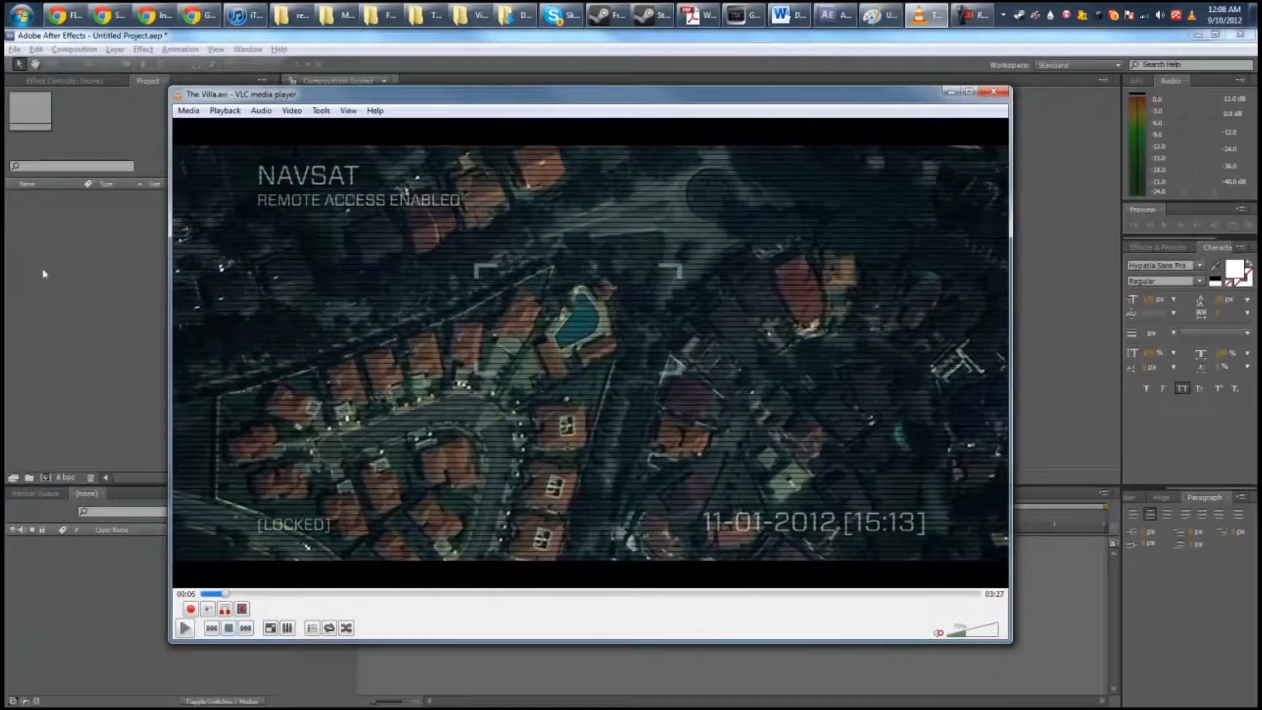
# Step: Switch to After Effects and create a new 1280 × 720 composition at 23.976 fps with an 8-second duration
pyautogui.hotkey('alt', 'Tab')
pyautogui.rightClick(109, 270)
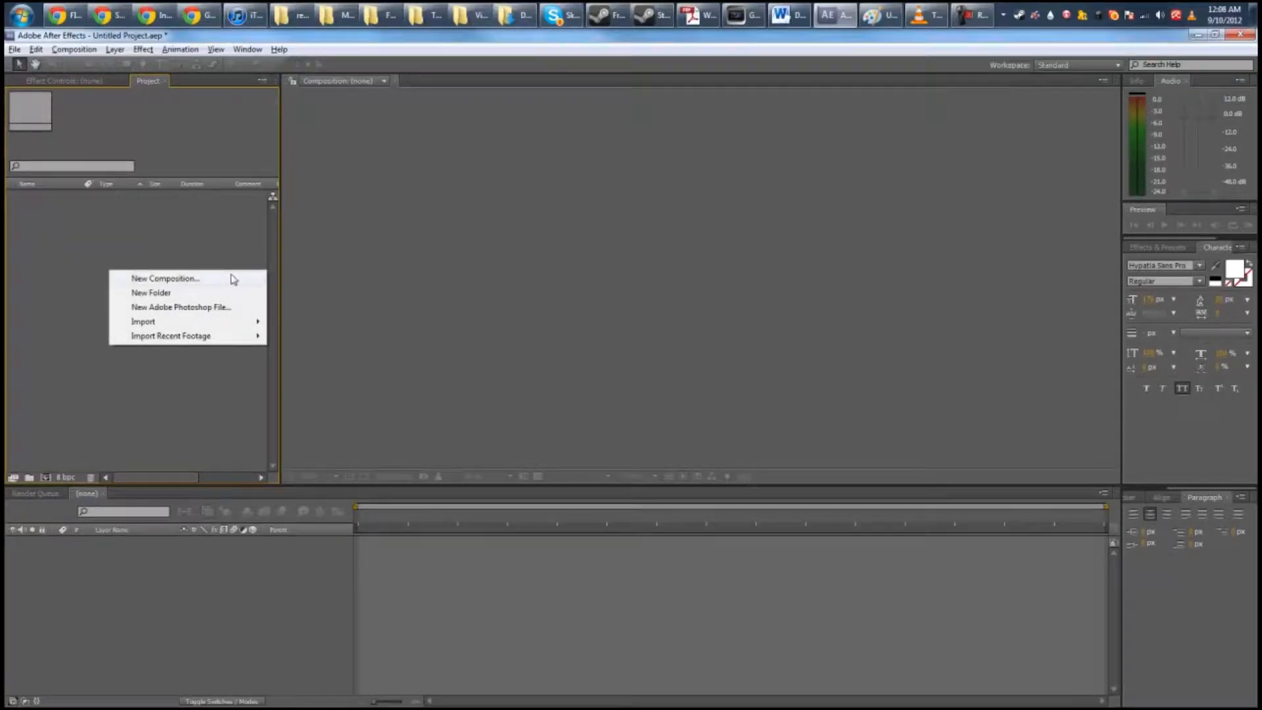
pyautogui.click(194, 283)
pyautogui.click(601, 363)
pyautogui.click(714, 367)
pyautogui.click(601, 363)
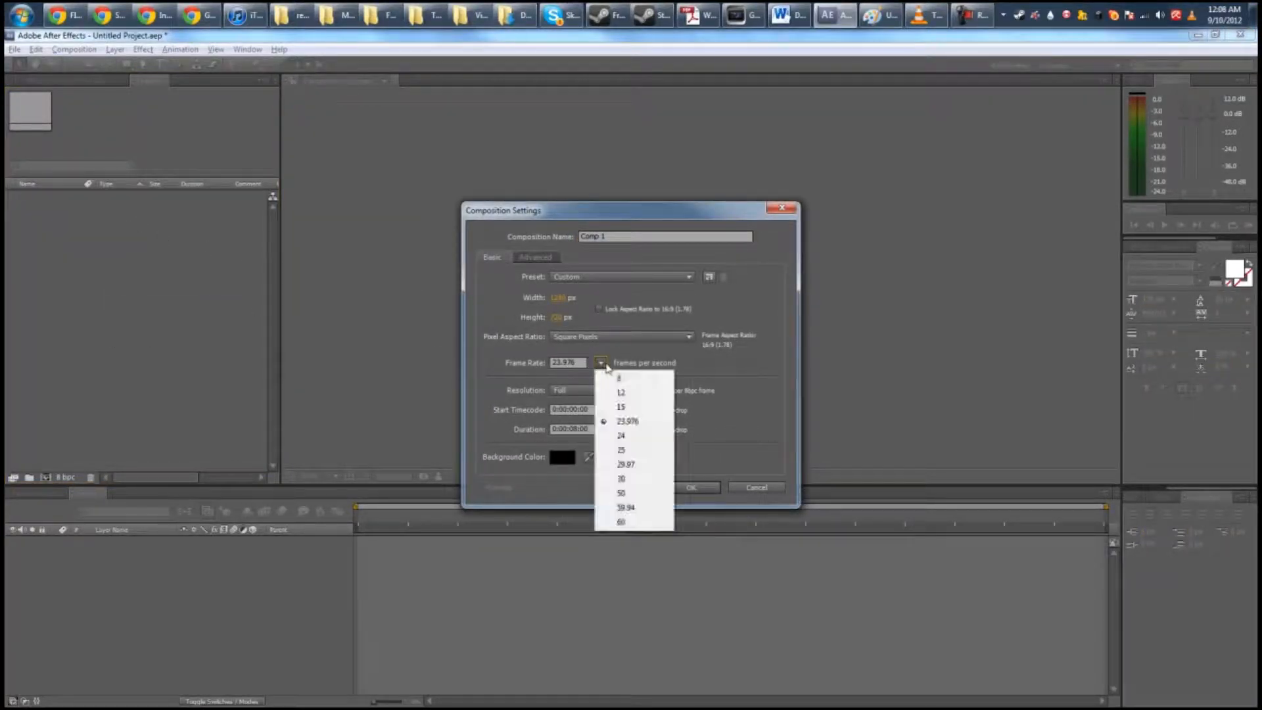
pyautogui.click(704, 362)
pyautogui.click(600, 363)
pyautogui.click(654, 365)
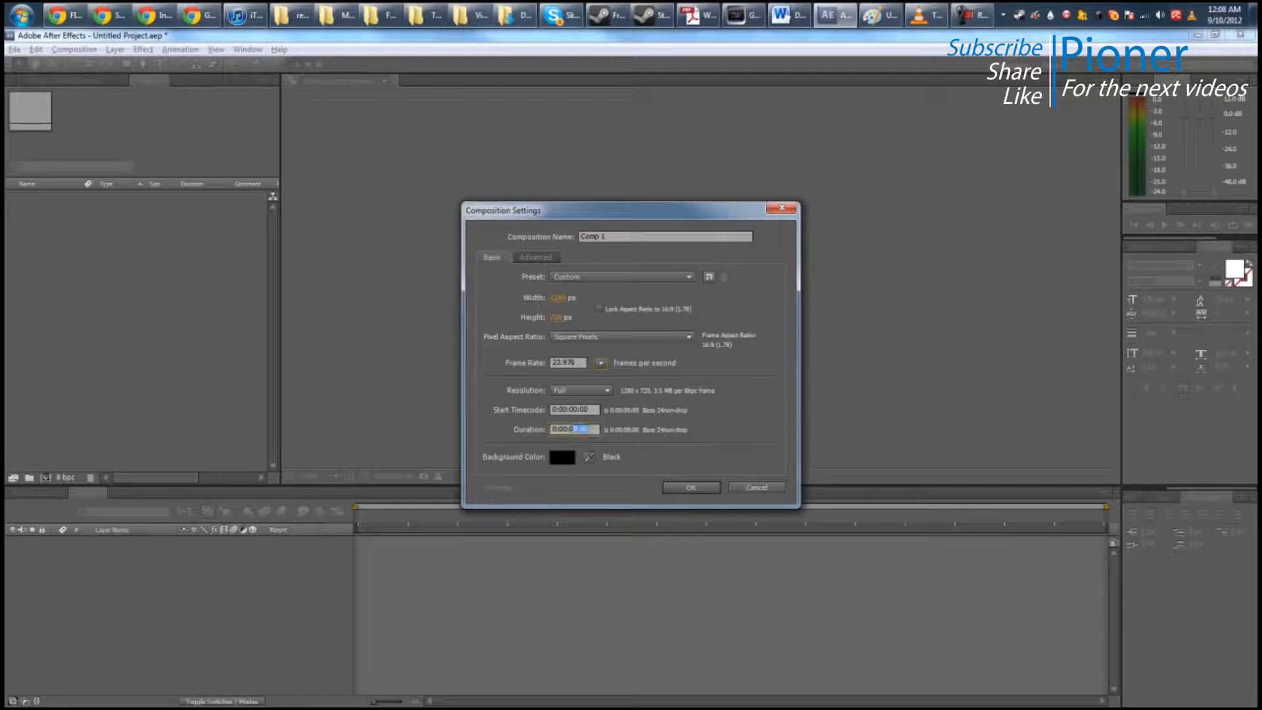
pyautogui.moveTo(574, 429); pyautogui.dragTo(628, 434)
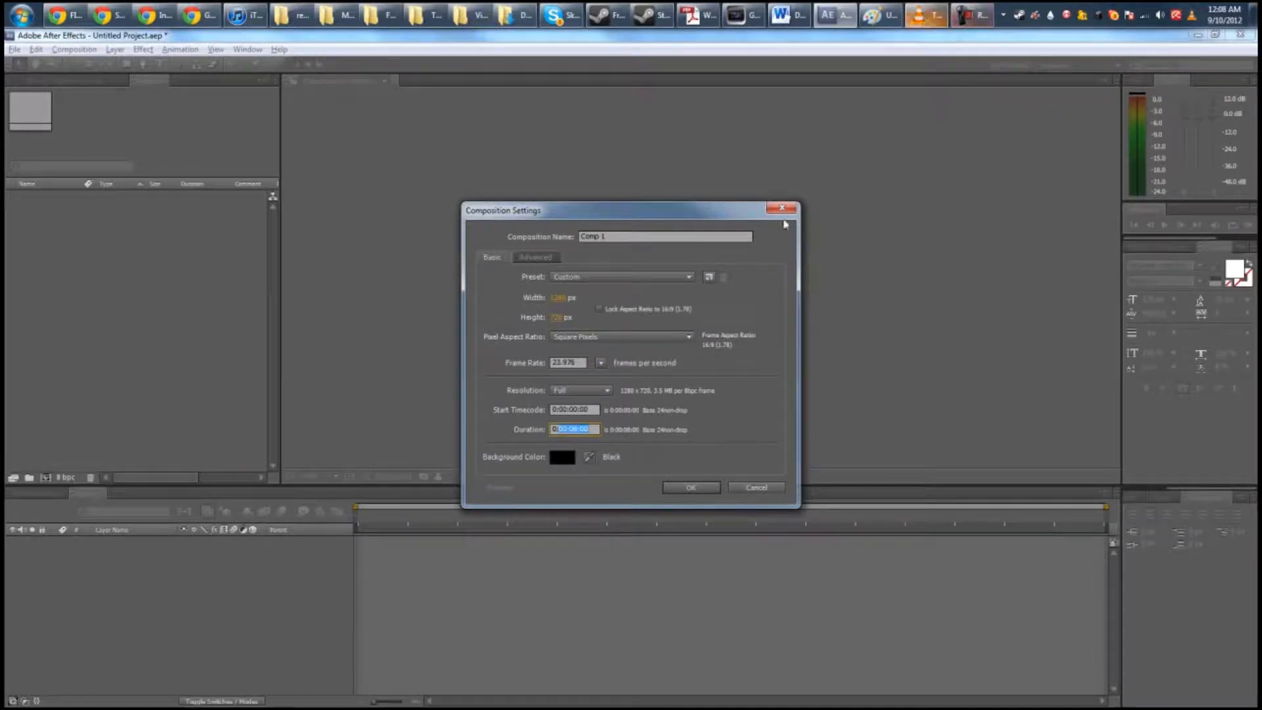
pyautogui.click(692, 488)
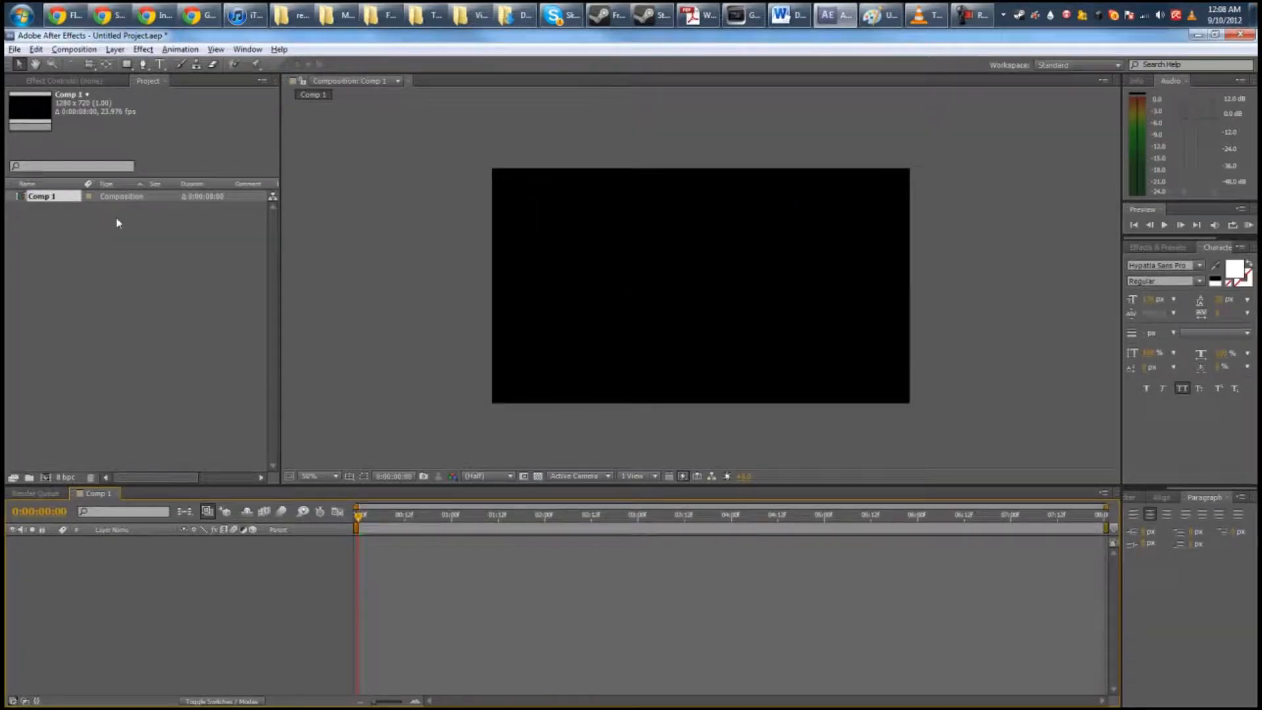
# Step: Switch to Google Maps in Chrome, zoom in on the Las Vegas region and display it as satellite imagery
pyautogui.moveTo(204, 16)
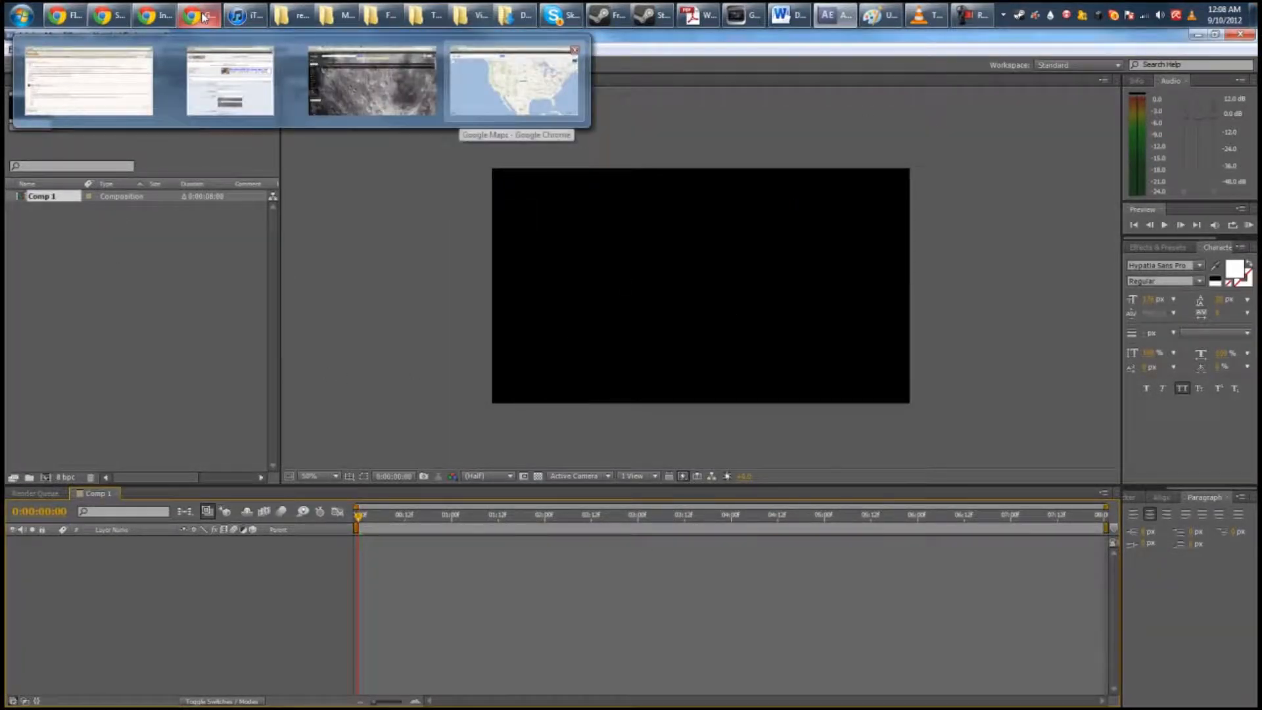
pyautogui.click(513, 82)
pyautogui.moveTo(606, 373); pyautogui.dragTo(643, 310)
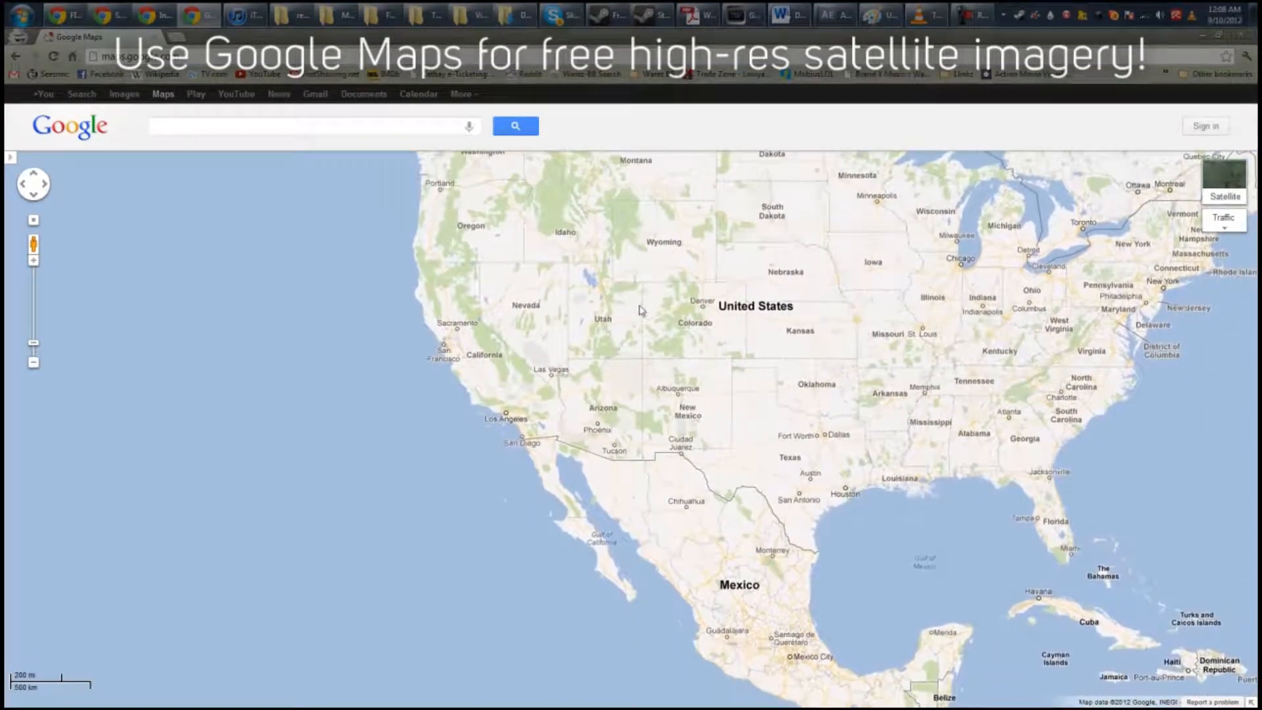
pyautogui.scroll(1, 608, 429)
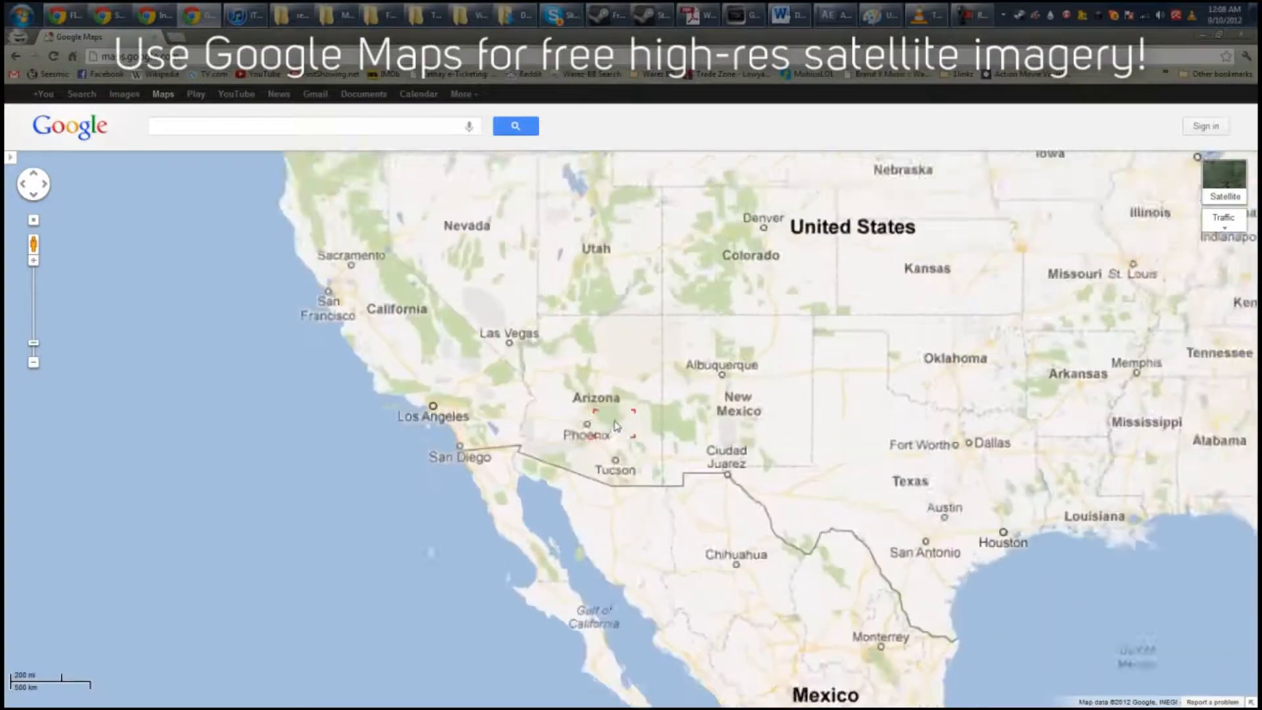
pyautogui.moveTo(521, 363); pyautogui.dragTo(661, 416)
pyautogui.scroll(2, 661, 415)
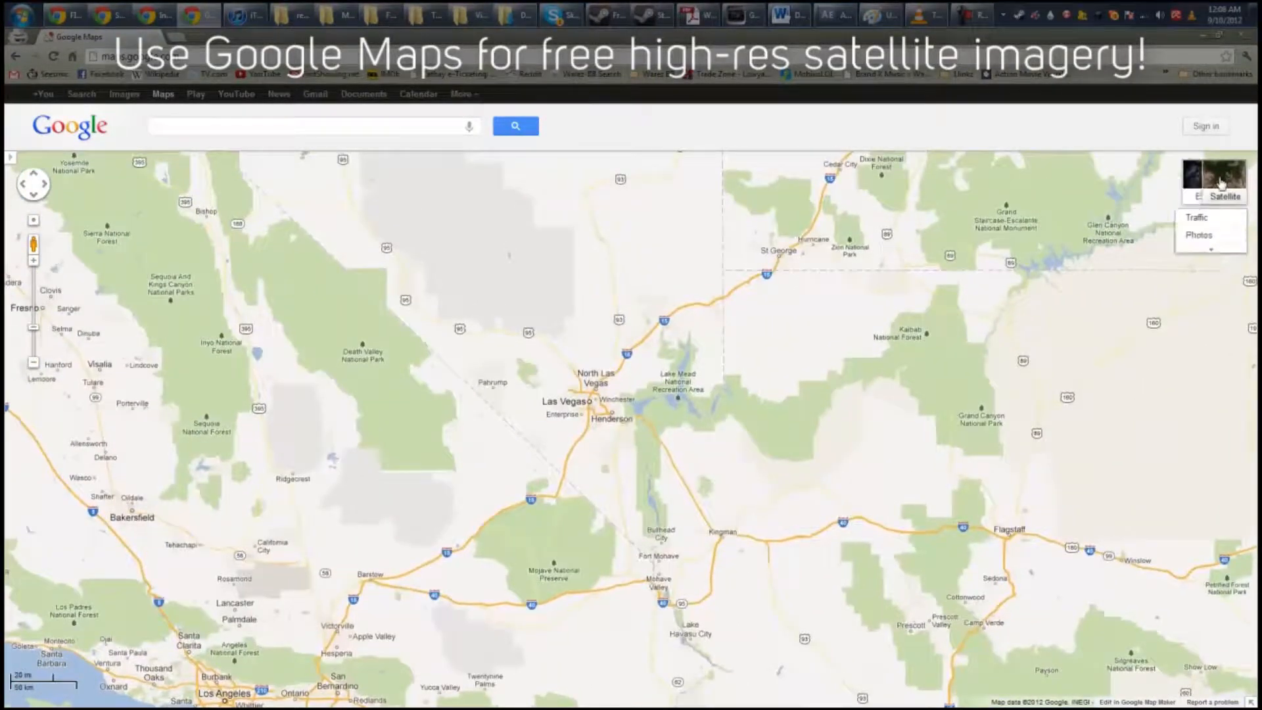
pyautogui.click(1221, 184)
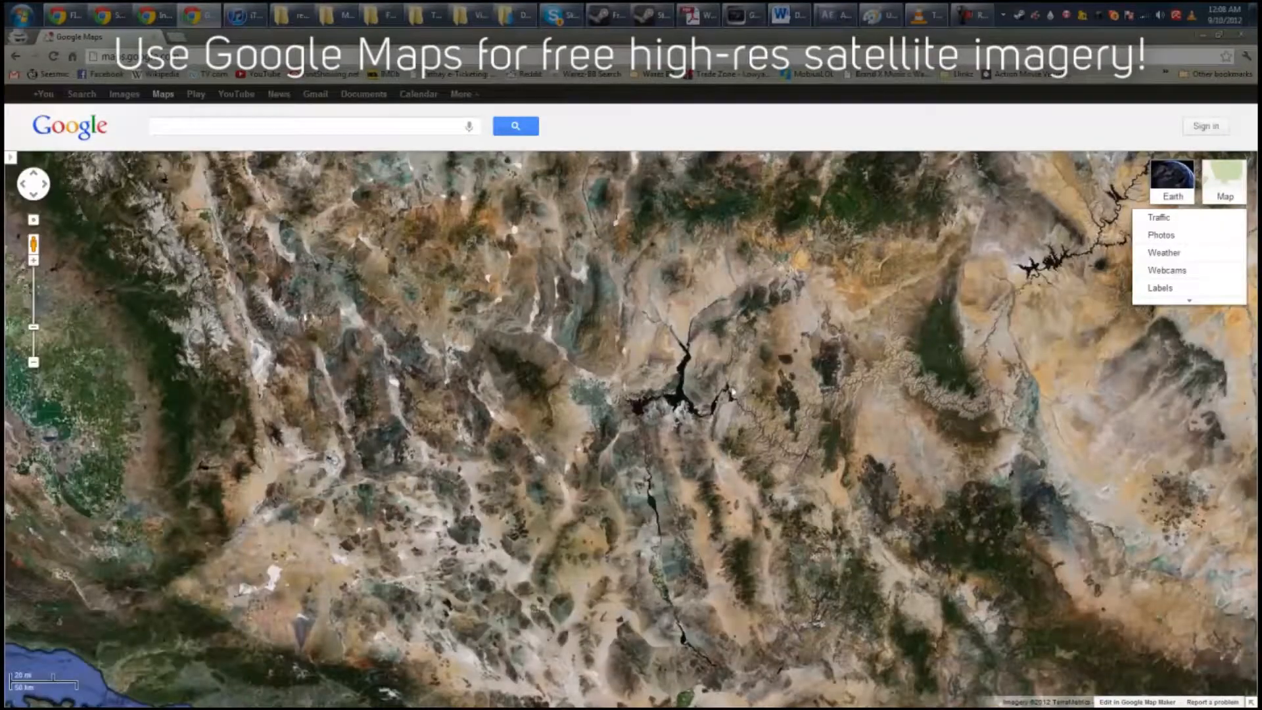
# Step: Zoom the satellite imagery in on the desert town southwest of the reservoir dam
pyautogui.scroll(1, 674, 424)
pyautogui.scroll(1, 705, 370)
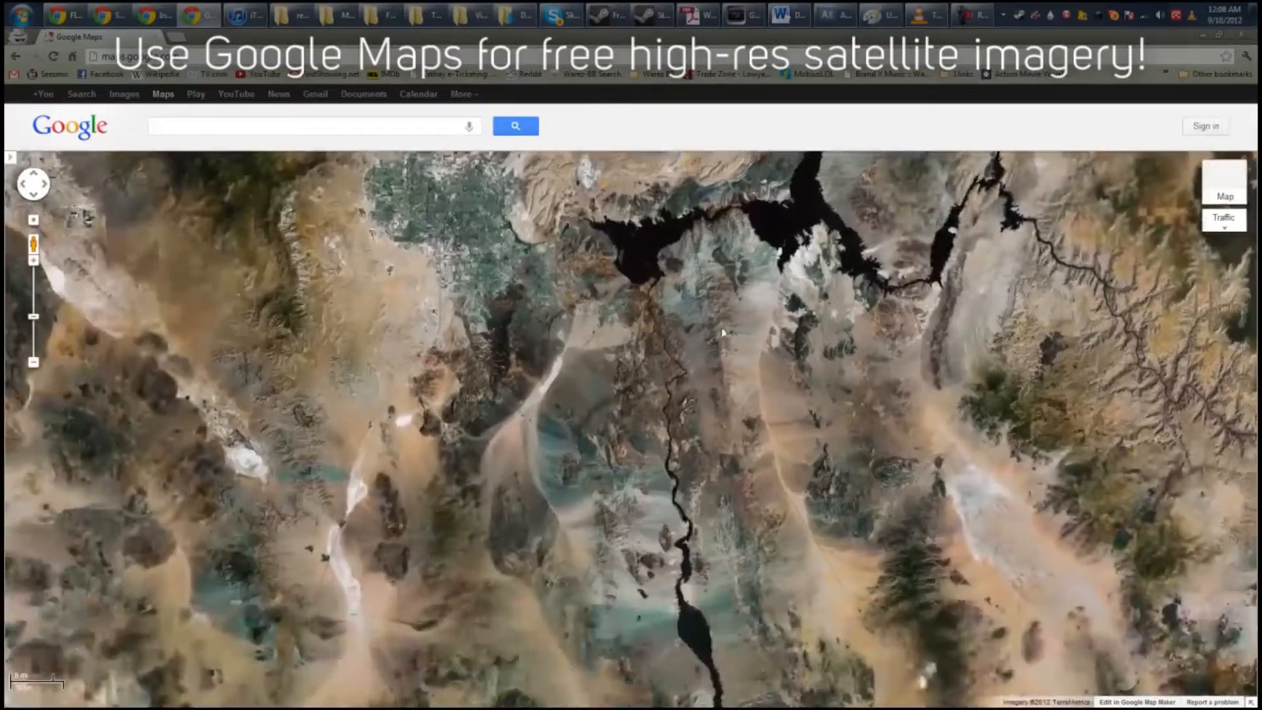
pyautogui.scroll(2, 705, 370)
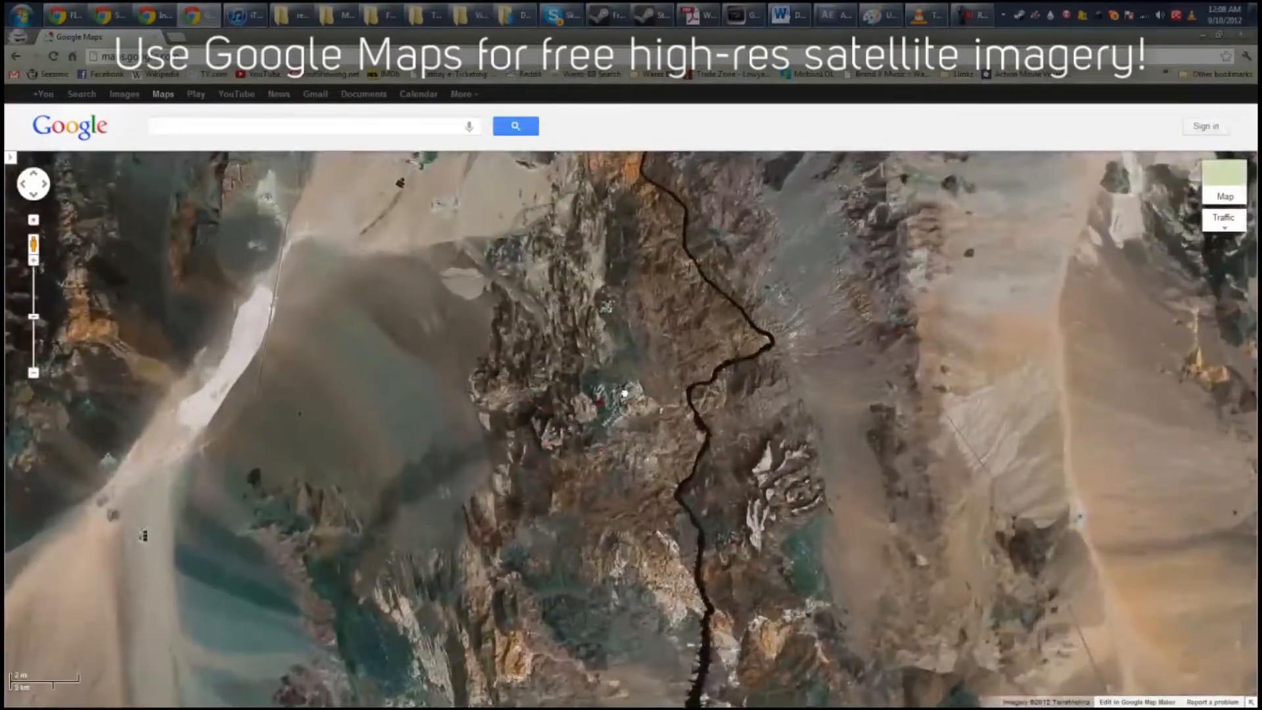
pyautogui.scroll(1, 657, 420)
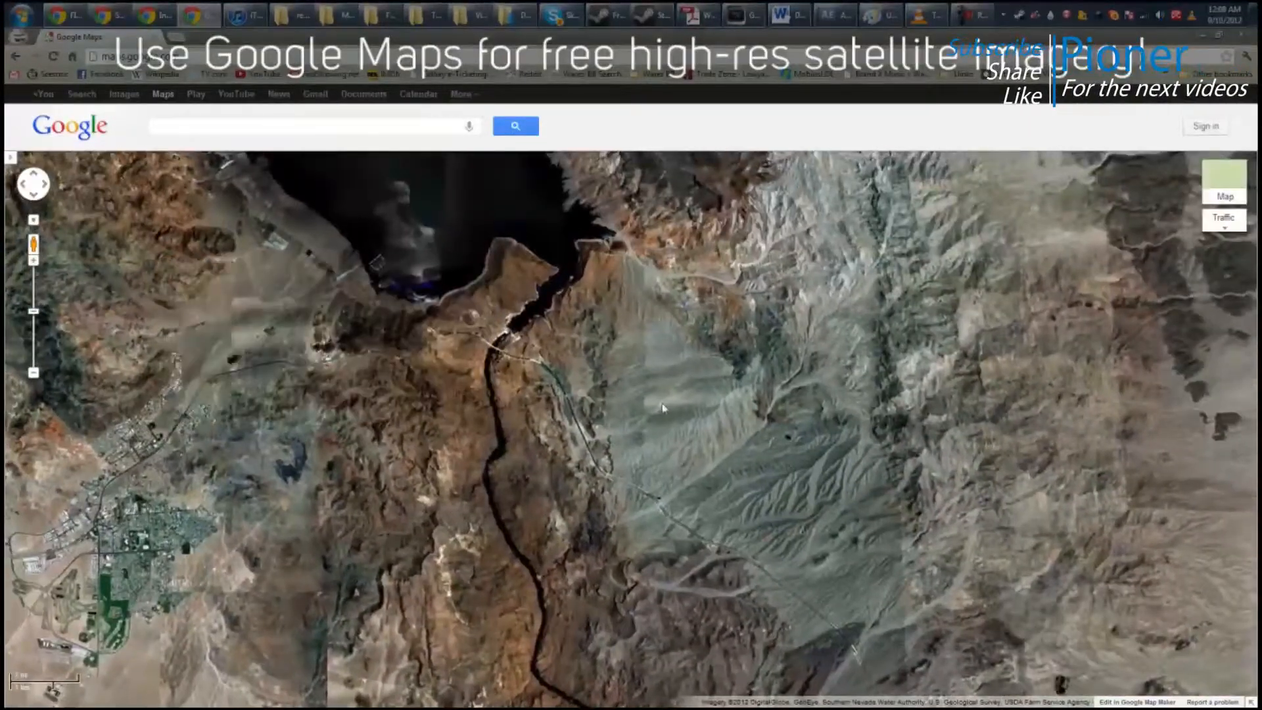
pyautogui.moveTo(662, 408); pyautogui.dragTo(896, 287)
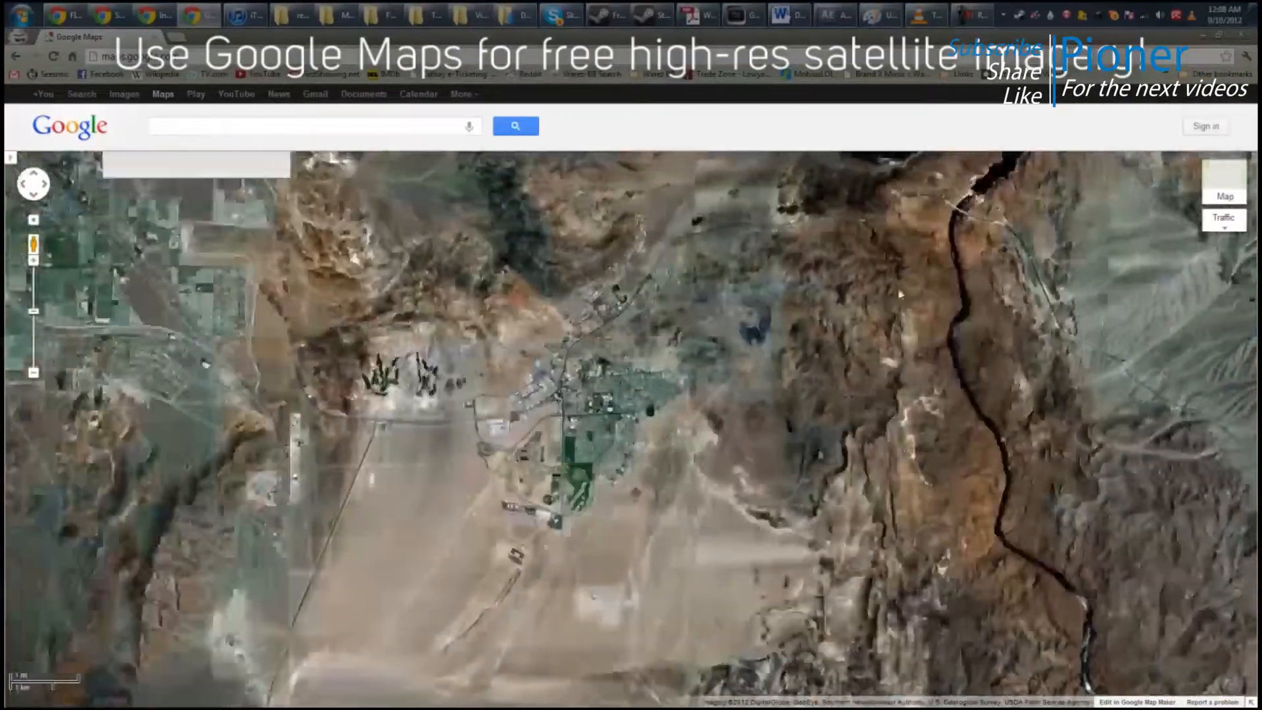
pyautogui.scroll(1, 653, 444)
pyautogui.moveTo(694, 444); pyautogui.dragTo(695, 401)
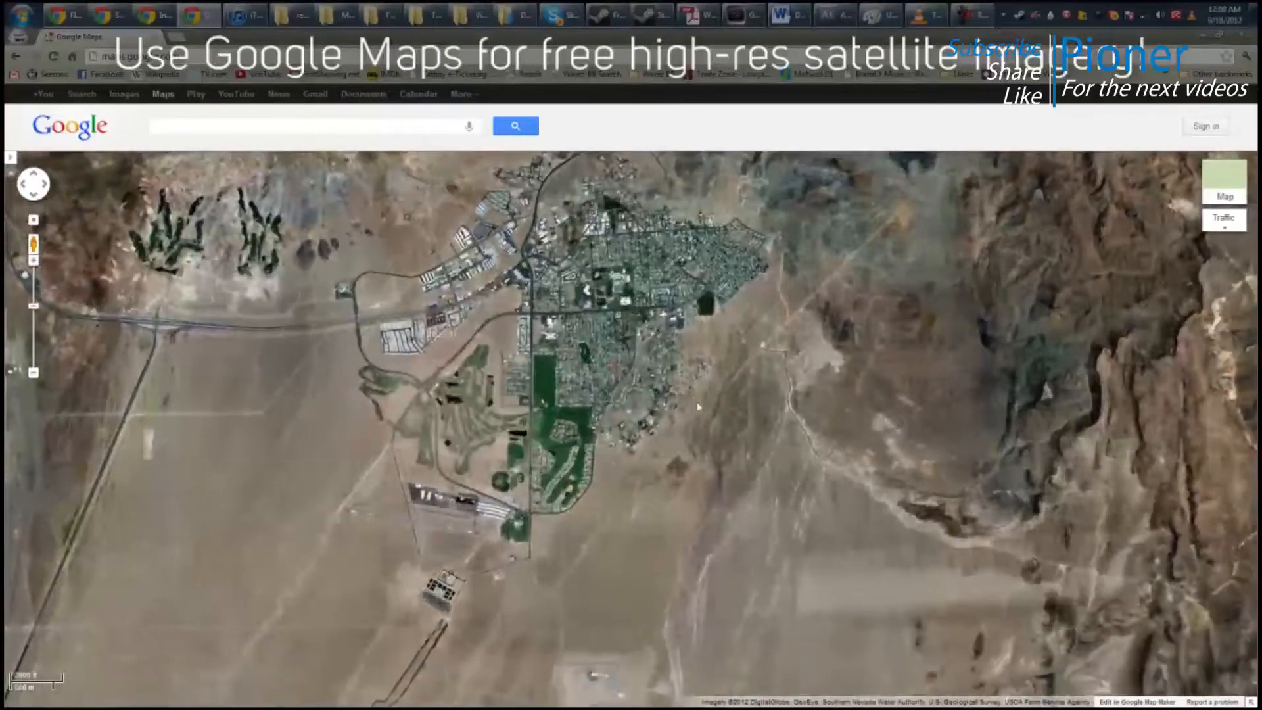
# Step: Frame the town, its golf courses and the airfield in a full-screen map view for the wide capture
pyautogui.moveTo(852, 352); pyautogui.dragTo(175, 223)
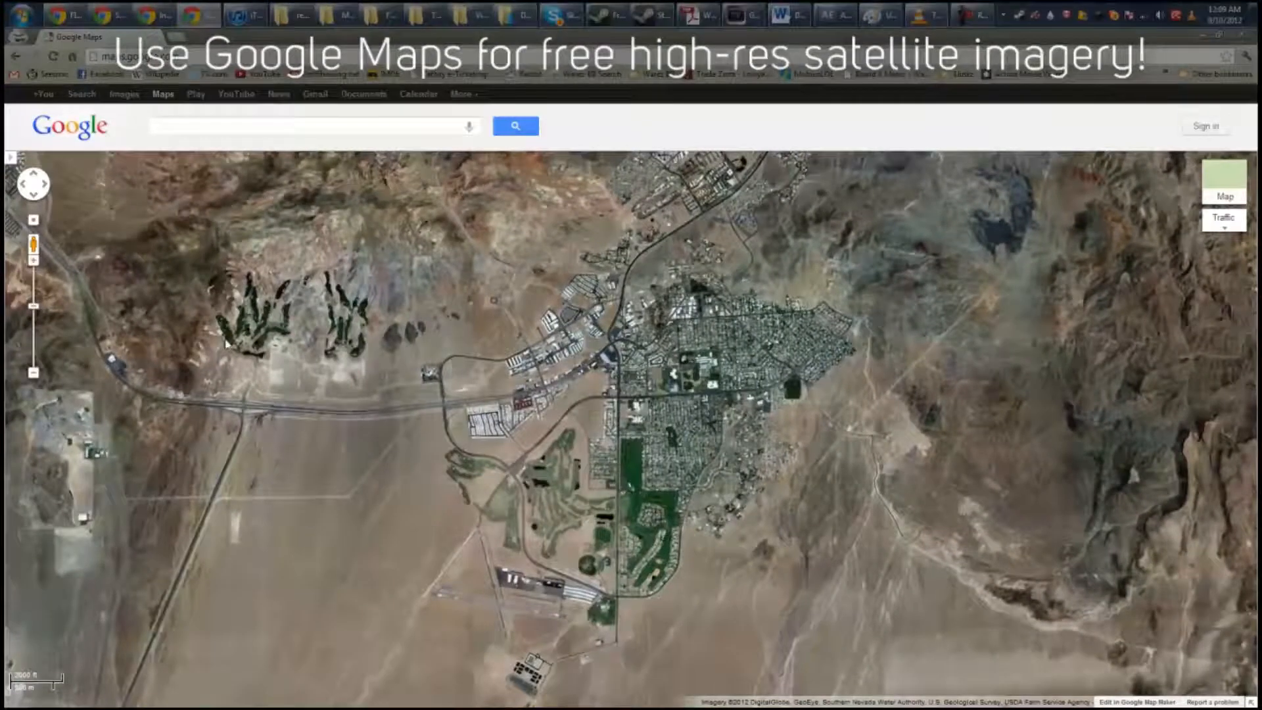
pyautogui.scroll(1, 534, 429)
pyautogui.moveTo(643, 616); pyautogui.dragTo(307, 459)
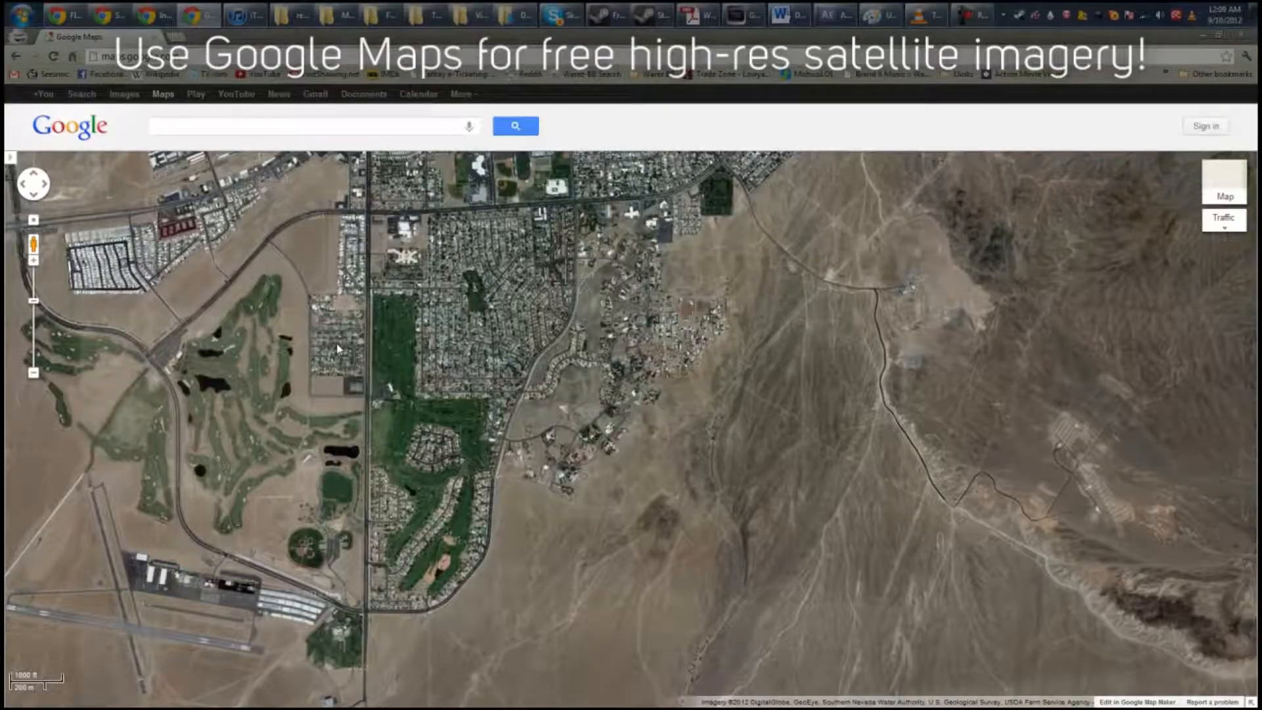
pyautogui.press('F11')
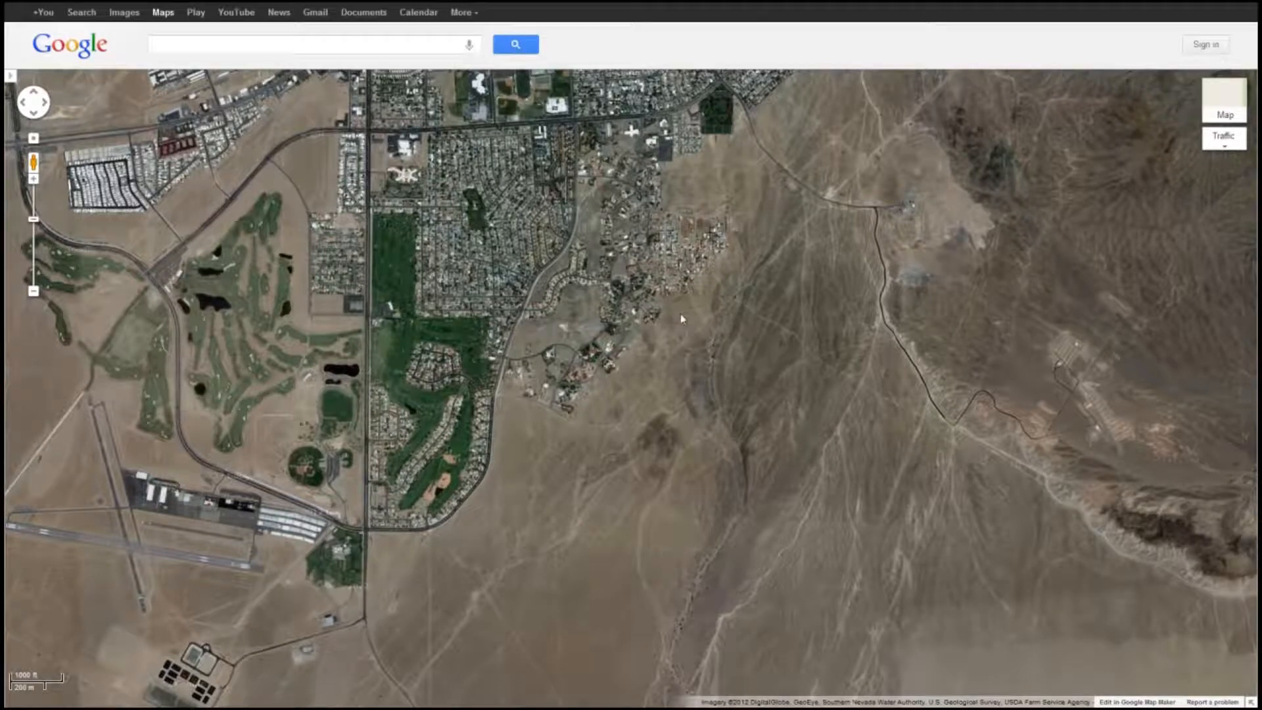
pyautogui.moveTo(594, 287); pyautogui.dragTo(684, 336)
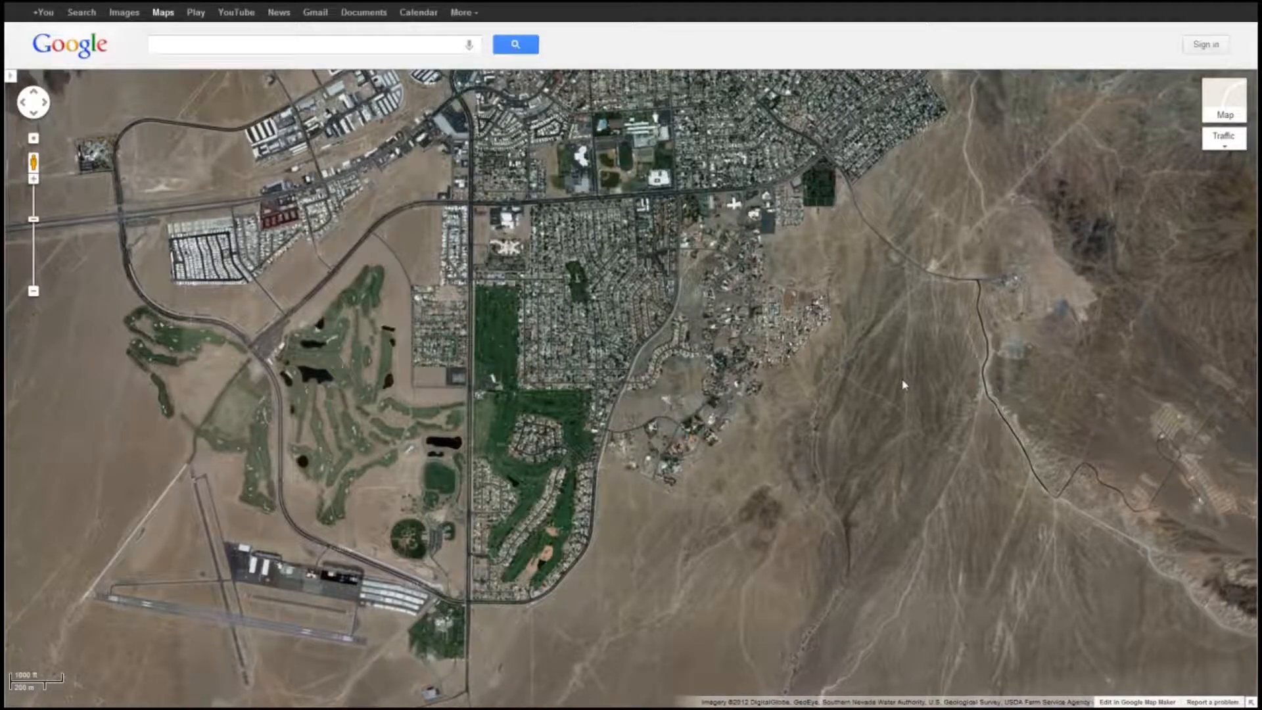
# Step: Switch to Paint, paste the wide map screenshot and save it as Far.png in the Images folder, replacing the existing file
pyautogui.hotkey('alt', 'Tab')
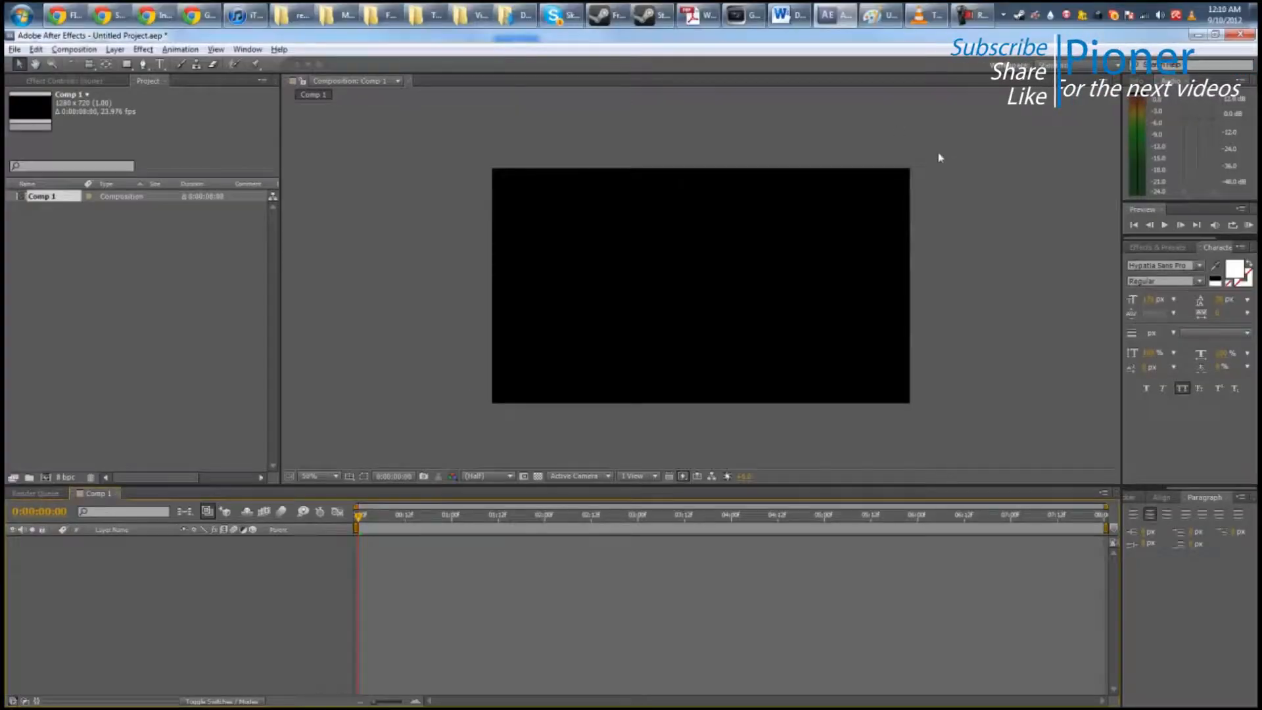
pyautogui.hotkey('alt', 'Tab')
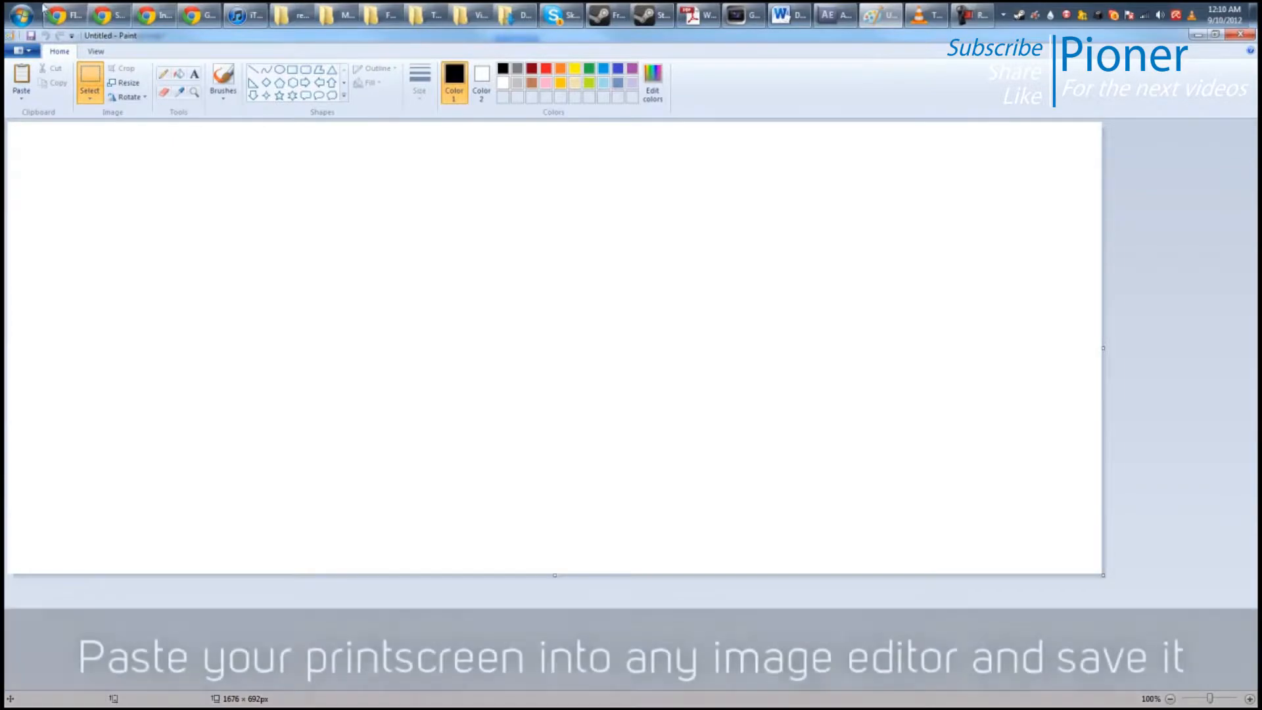
pyautogui.hotkey('ctrl', 'v')
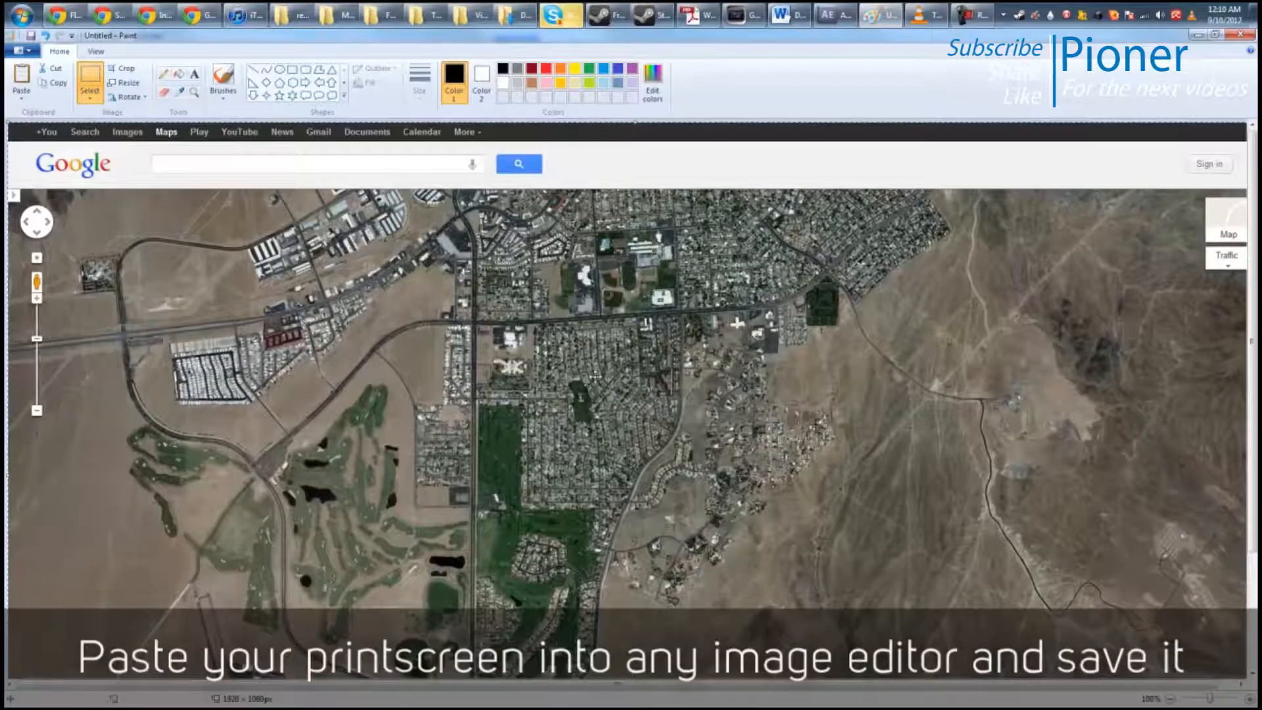
pyautogui.hotkey('ctrl', 's')
pyautogui.write('F')
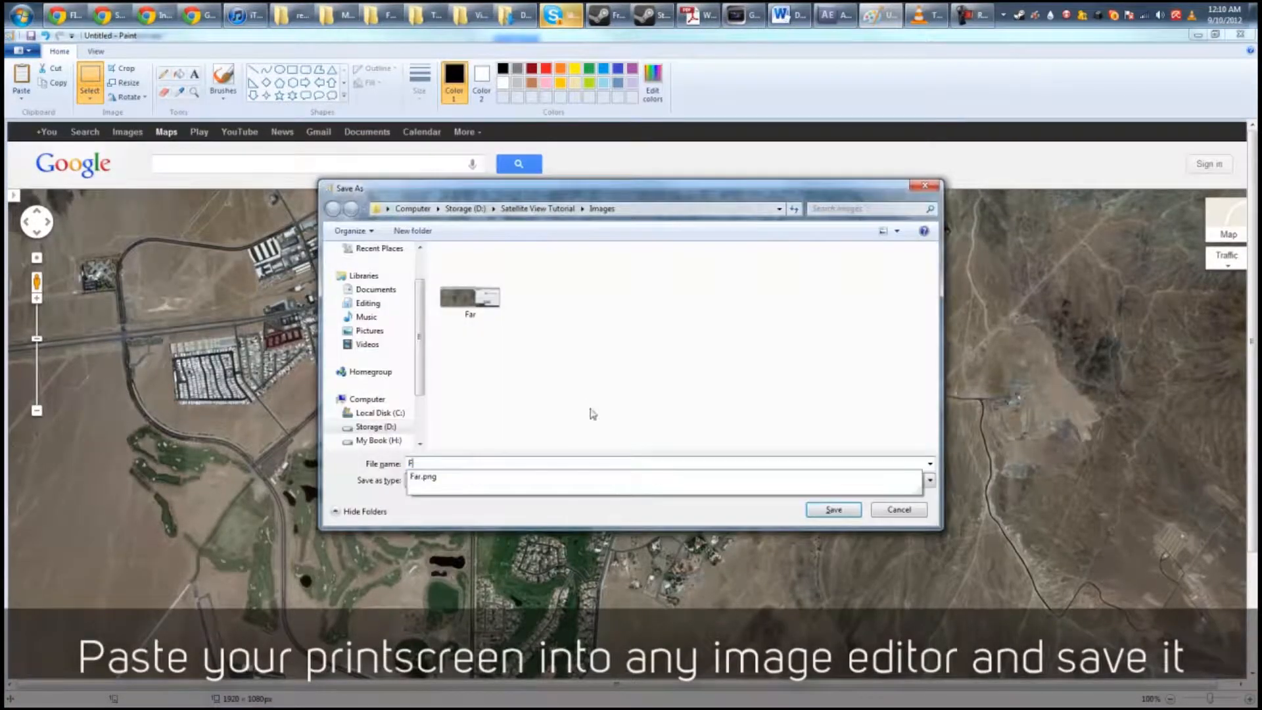
pyautogui.write('ar')
pyautogui.click(834, 510)
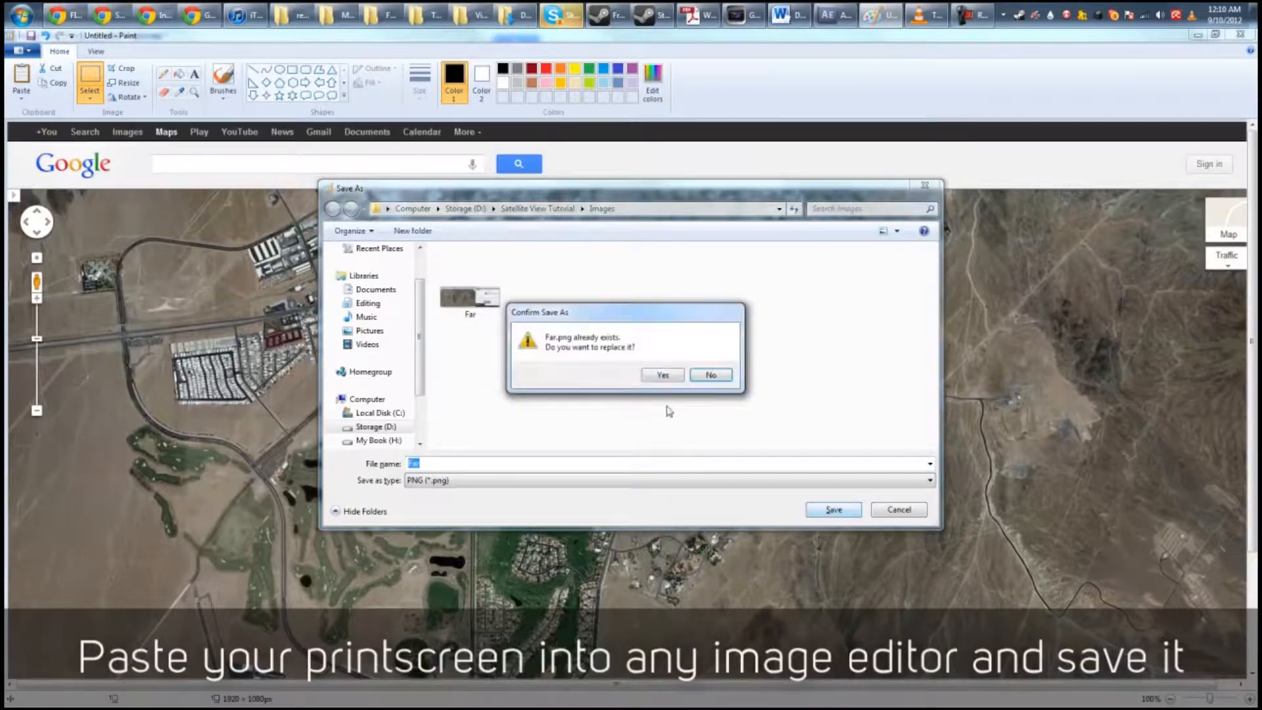
pyautogui.click(663, 372)
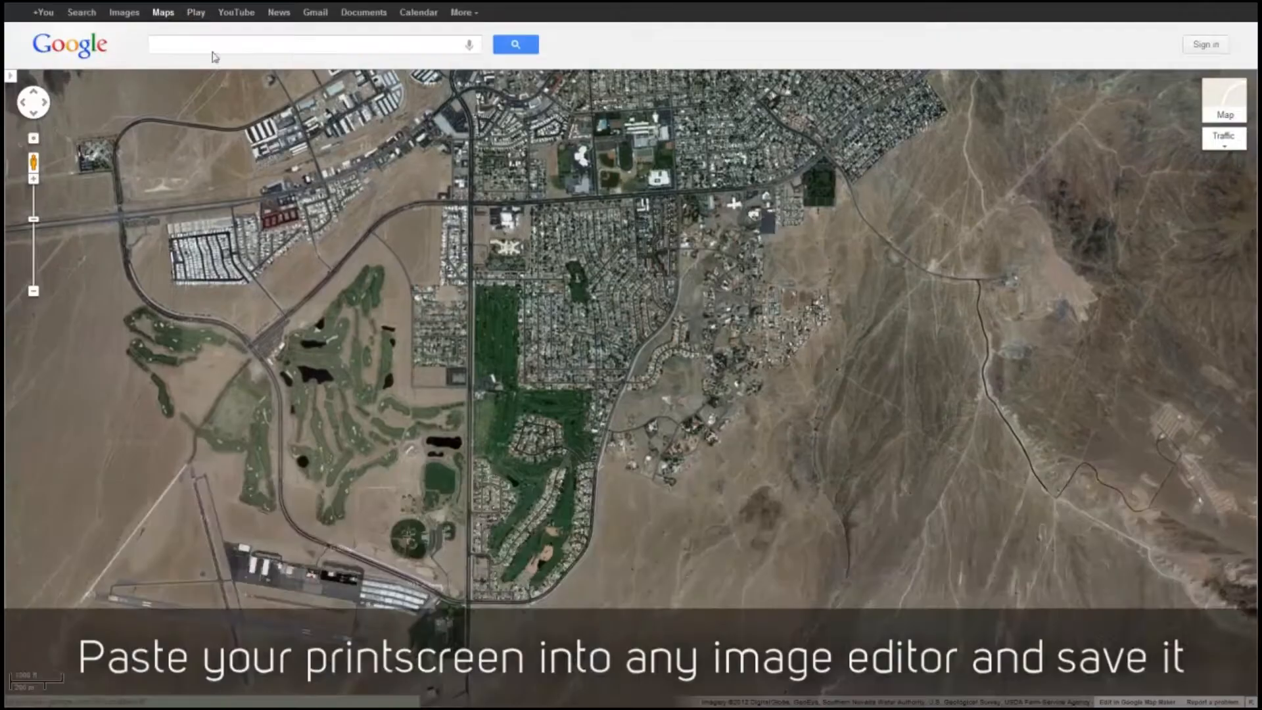
# Step: Return to Google Maps and frame a closer view of the neighbourhoods and sports fields along the main road
pyautogui.moveTo(588, 217); pyautogui.dragTo(703, 313)
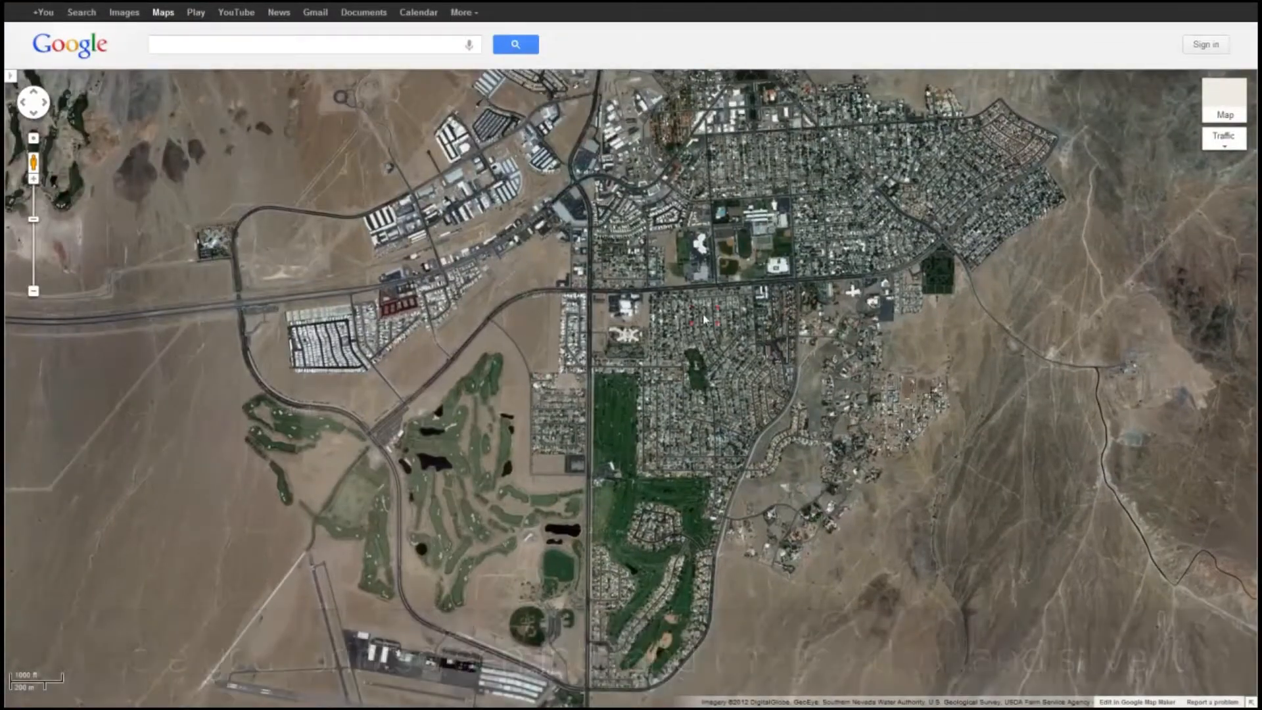
pyautogui.scroll(2, 704, 319)
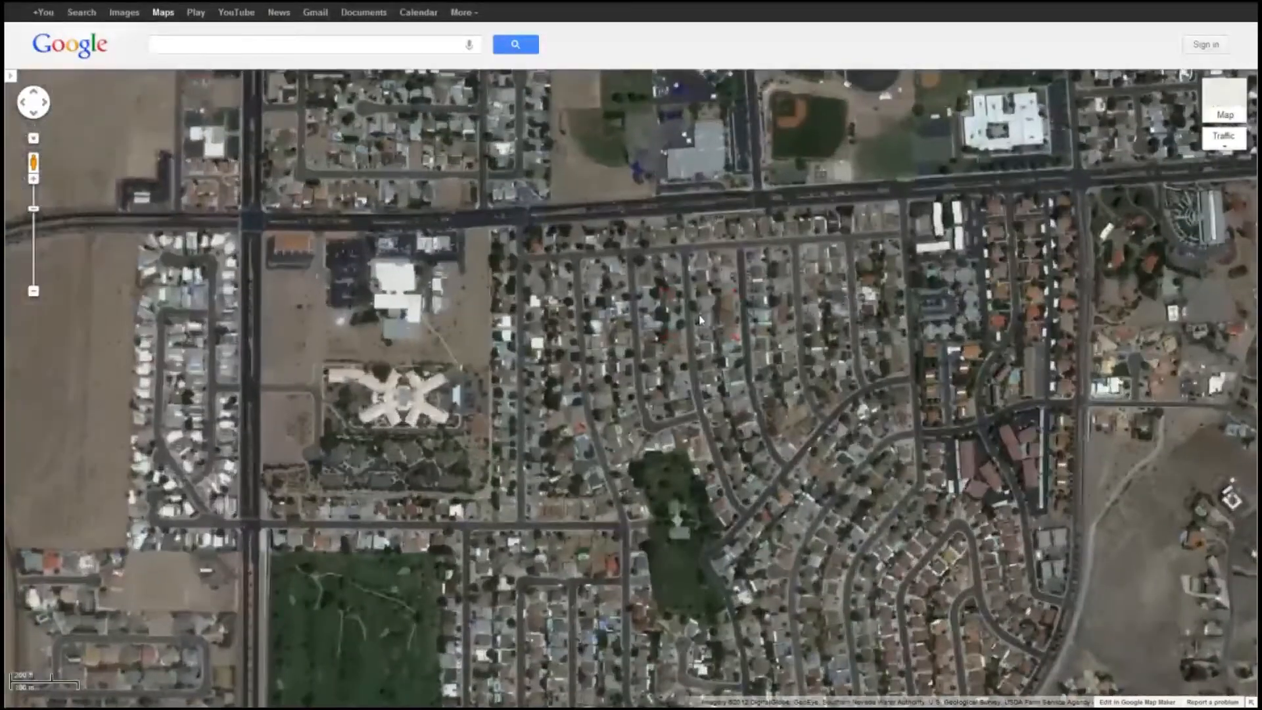
pyautogui.moveTo(700, 320); pyautogui.dragTo(251, 405)
pyautogui.moveTo(827, 312); pyautogui.dragTo(647, 352)
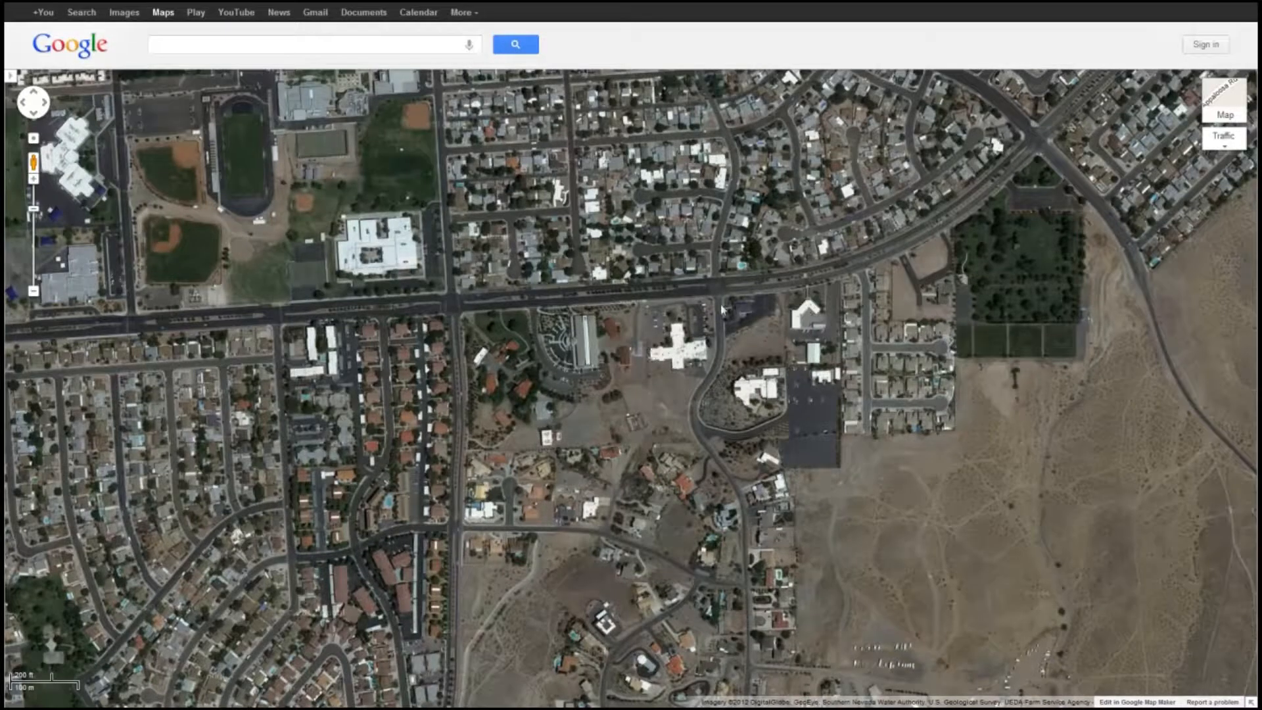
# Step: Switch to Paint, paste the closer map screenshot into a new image and save it as a PNG named Mid
pyautogui.hotkey('alt', 'Tab')
pyautogui.press('Tab')
pyautogui.press('Tab')
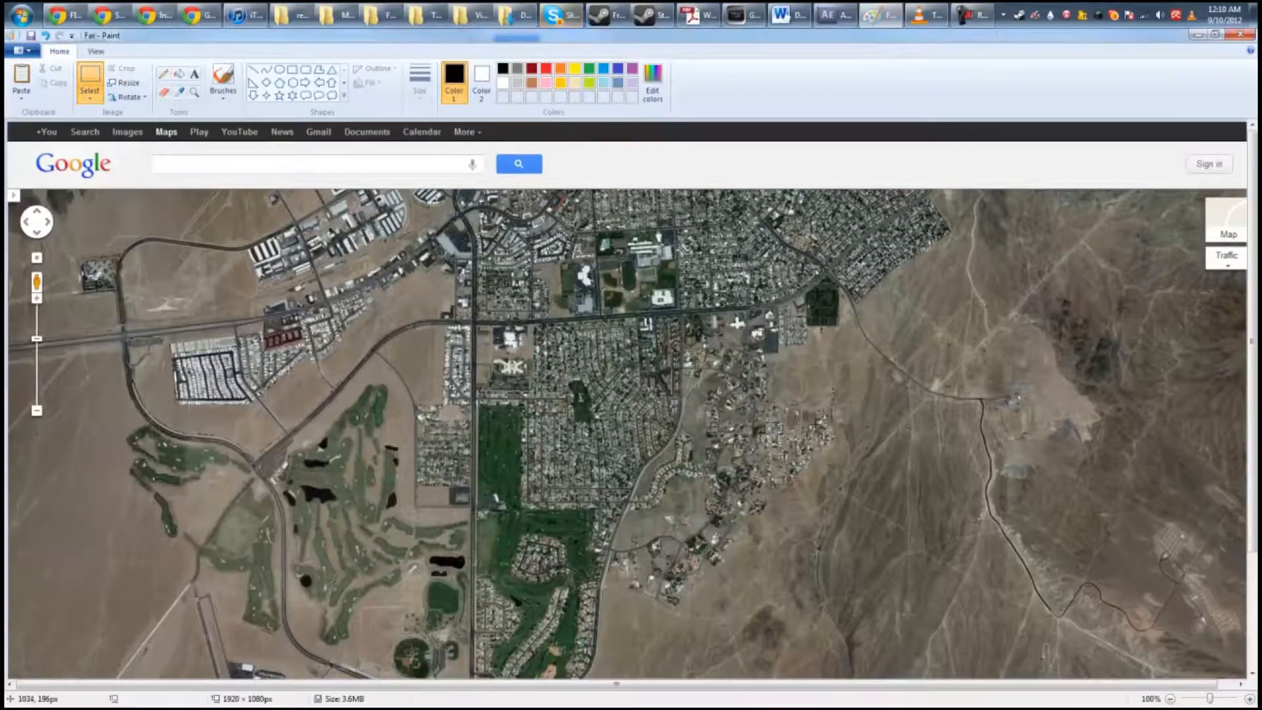
pyautogui.hotkey('ctrl', 'n')
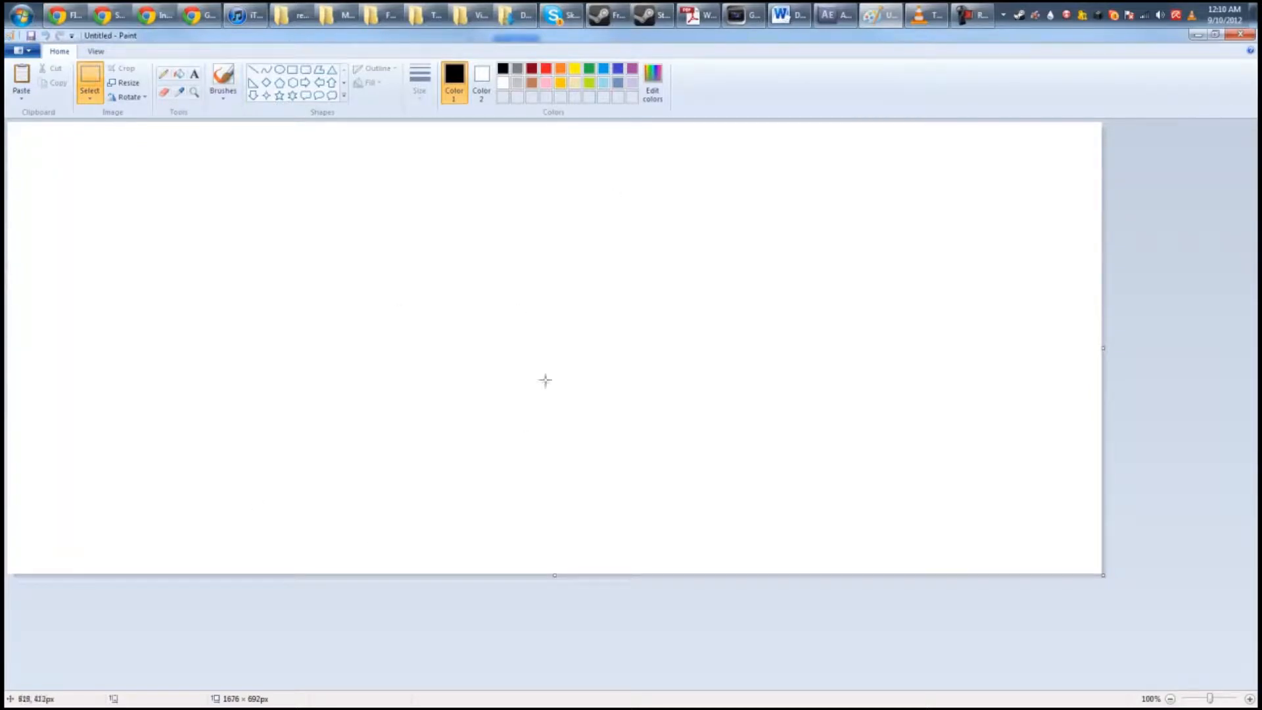
pyautogui.hotkey('ctrl', 'v')
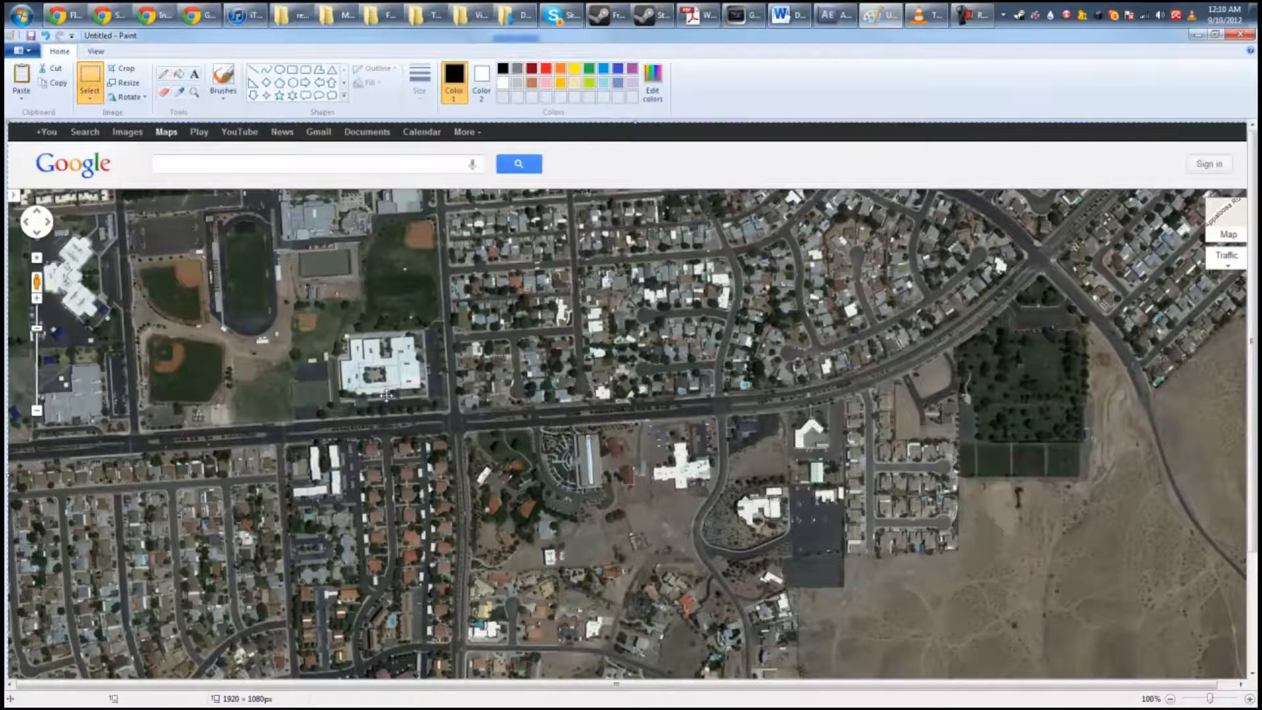
pyautogui.hotkey('ctrl', 's')
pyautogui.write('Mid')
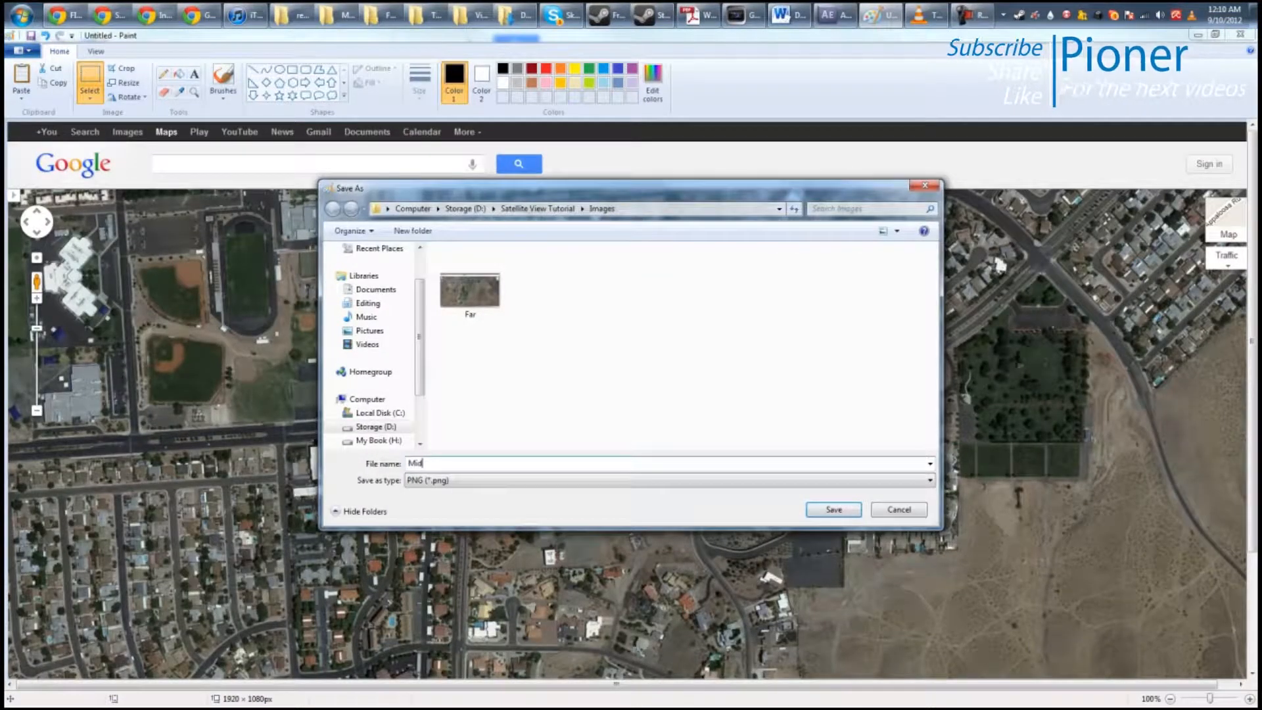
pyautogui.press('Return')
# Step: Return to Google Maps and compare closer zoom levels around the main road for imagery consistent with the earlier captures
pyautogui.hotkey('alt', 'Tab')
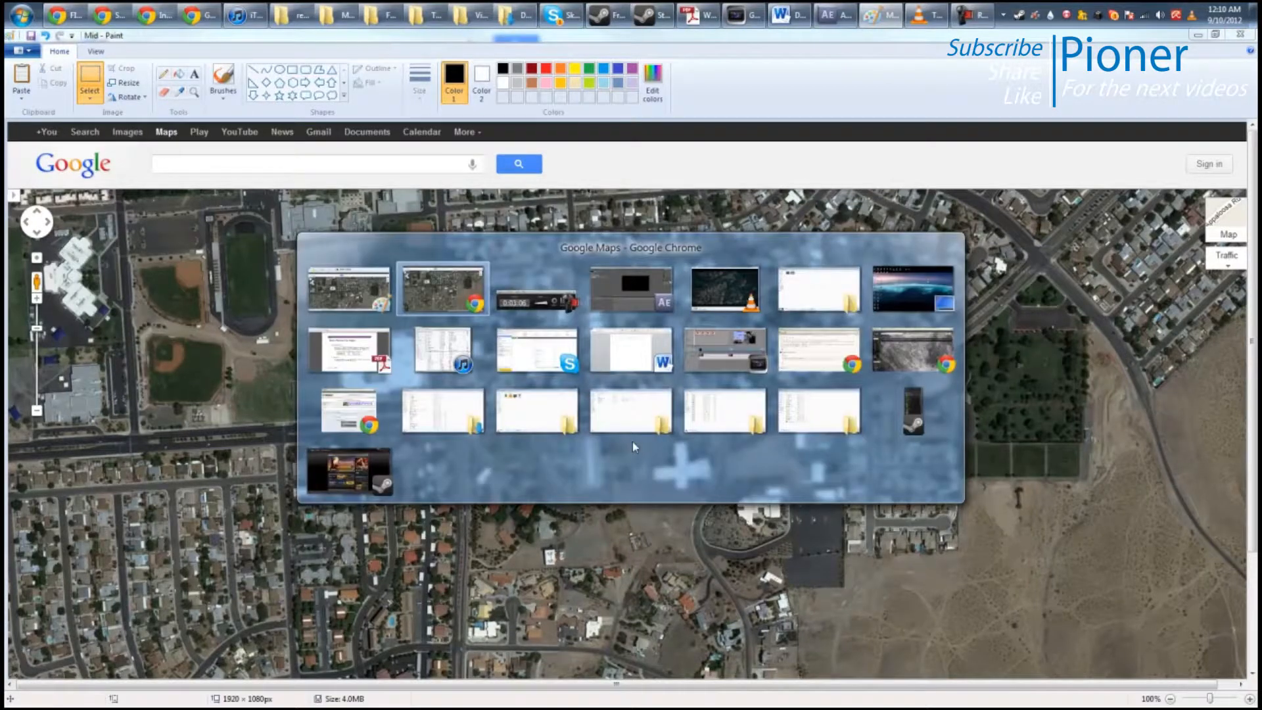
pyautogui.scroll(3, 639, 422)
pyautogui.scroll(1, 639, 423)
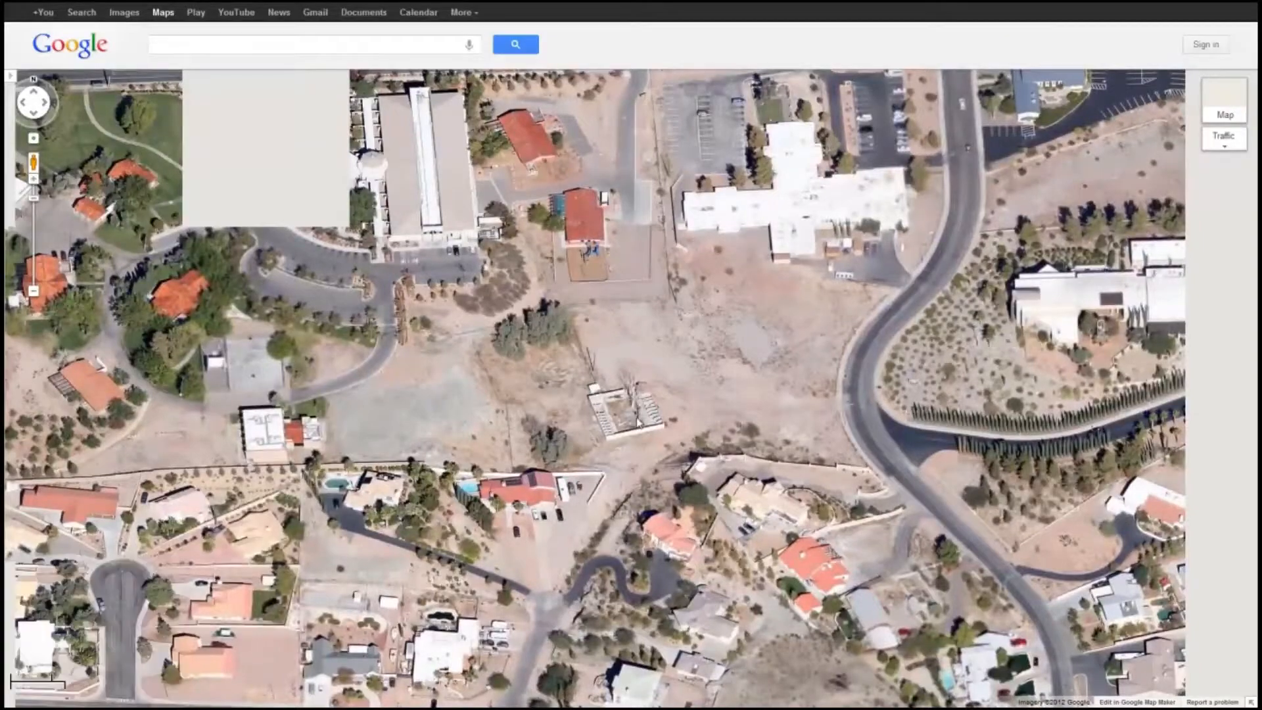
pyautogui.moveTo(582, 398); pyautogui.dragTo(936, 579)
pyautogui.moveTo(553, 355); pyautogui.dragTo(409, 295)
pyautogui.scroll(-1, 704, 481)
pyautogui.scroll(-1, 629, 367)
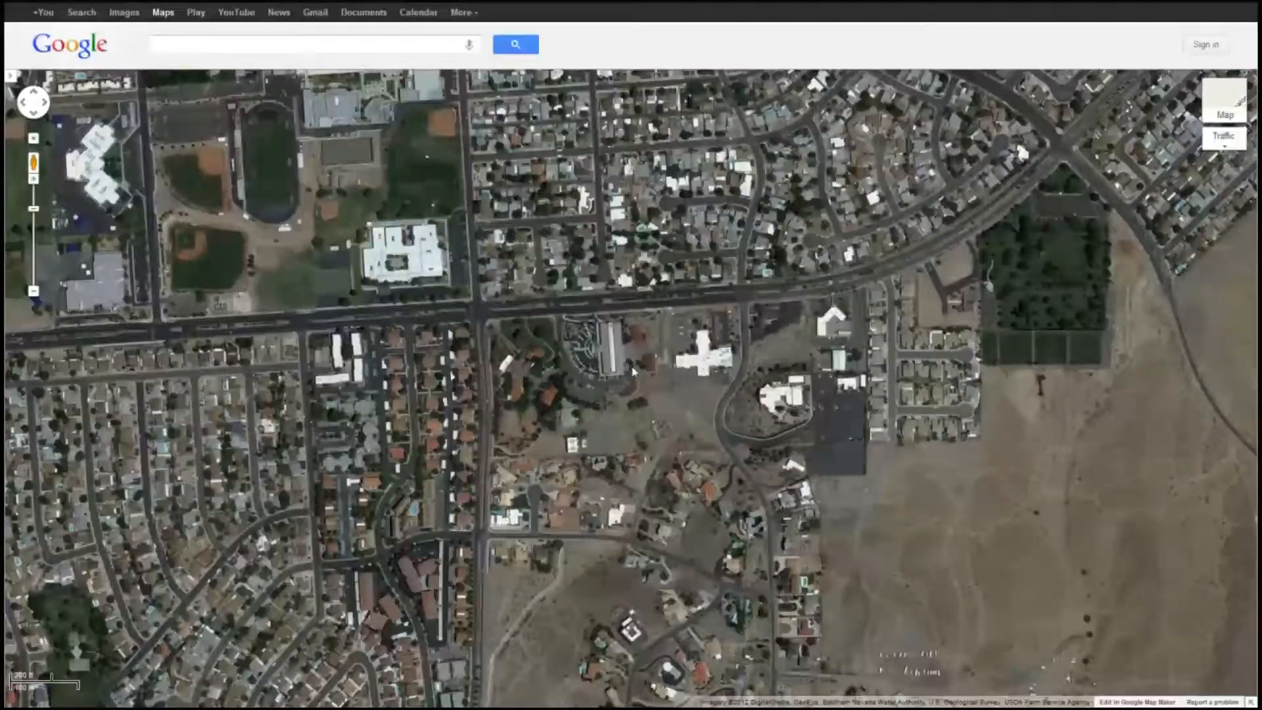
pyautogui.scroll(1, 633, 371)
pyautogui.scroll(-1, 570, 349)
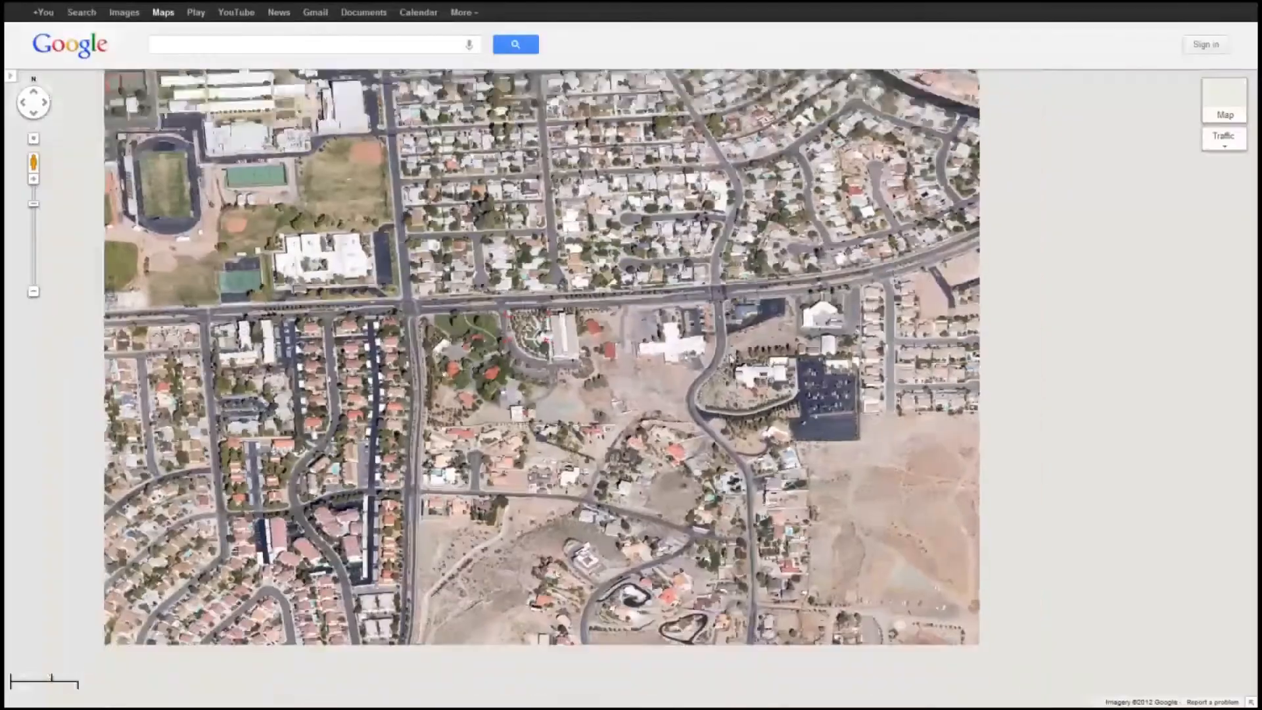
pyautogui.scroll(1, 467, 426)
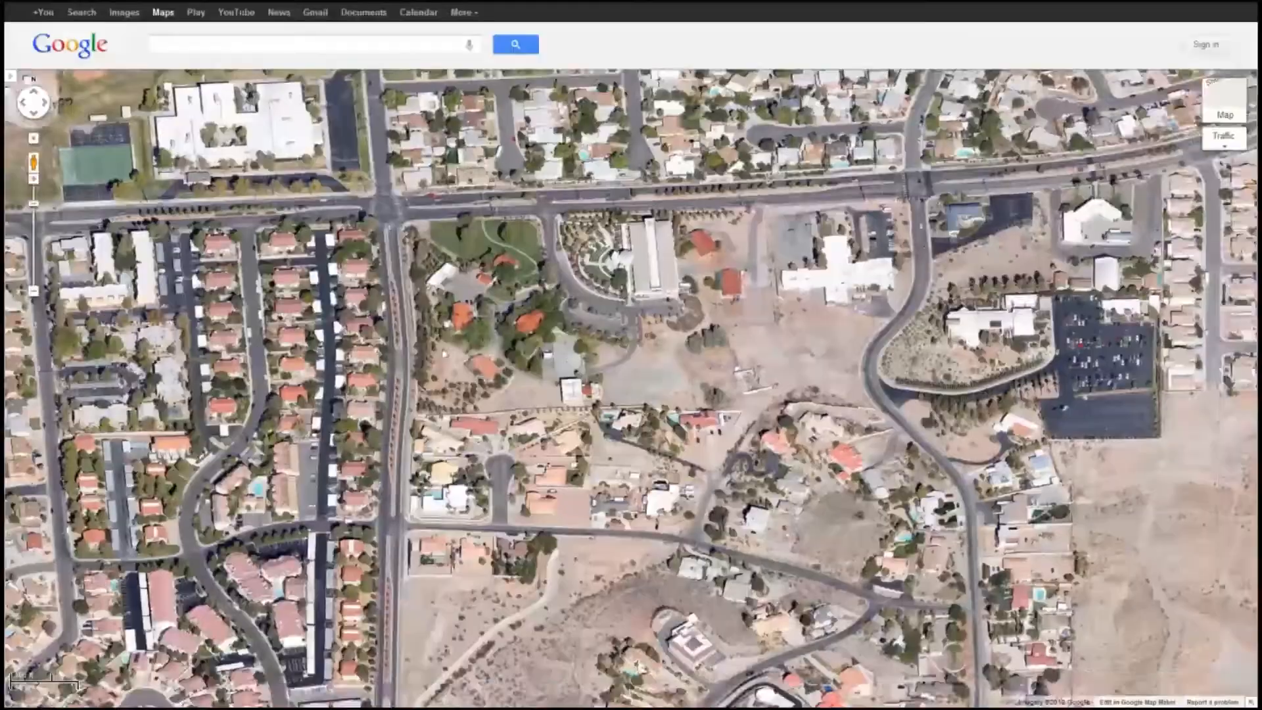
pyautogui.scroll(-1, 657, 448)
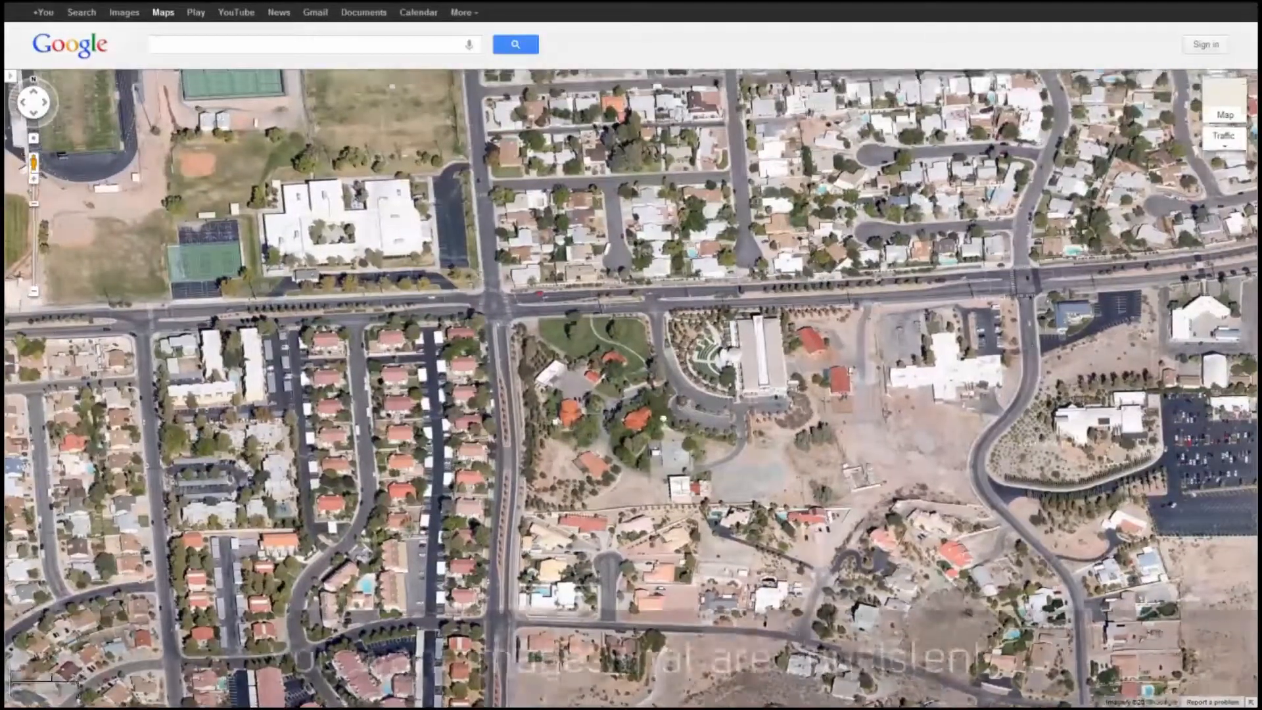
# Step: Frame an intermediate map view between the two earlier captures, with the school sports fields and main road near the middle
pyautogui.scroll(-2, 615, 487)
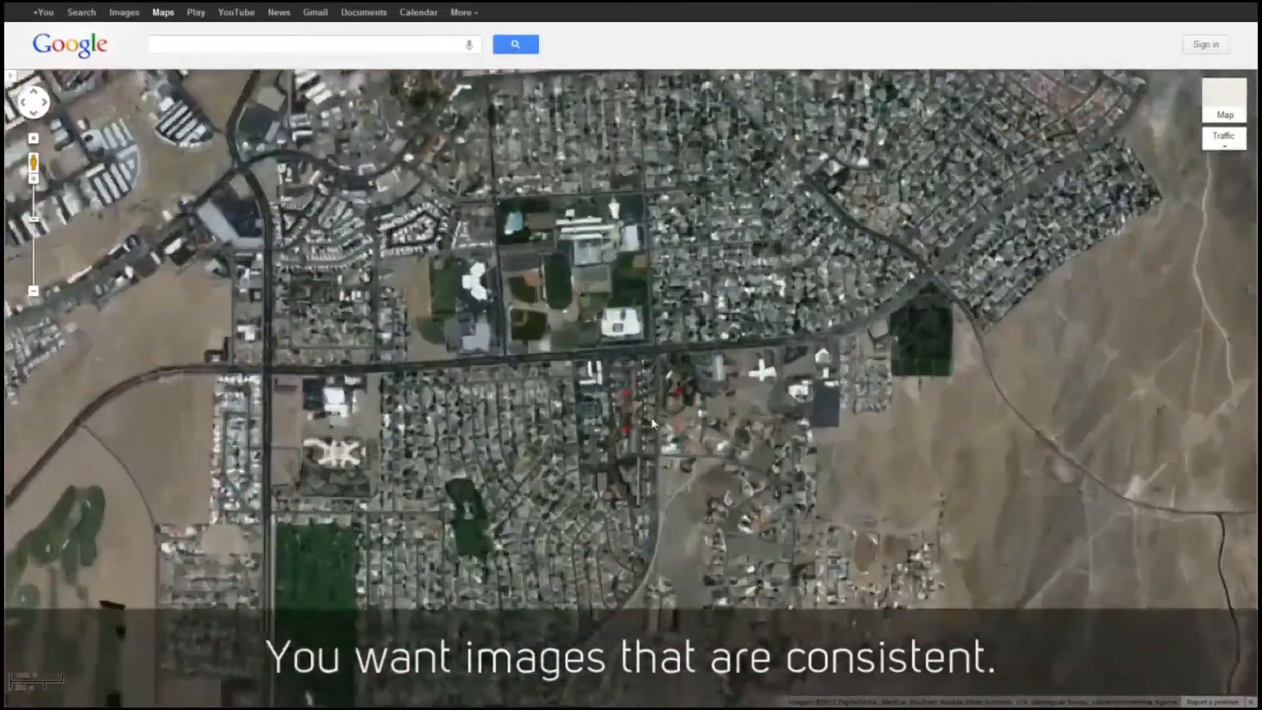
pyautogui.scroll(1, 653, 424)
pyautogui.moveTo(661, 427)
pyautogui.mouseDown()
pyautogui.moveTo(600, 457)
pyautogui.moveTo(660, 414)
pyautogui.mouseUp()
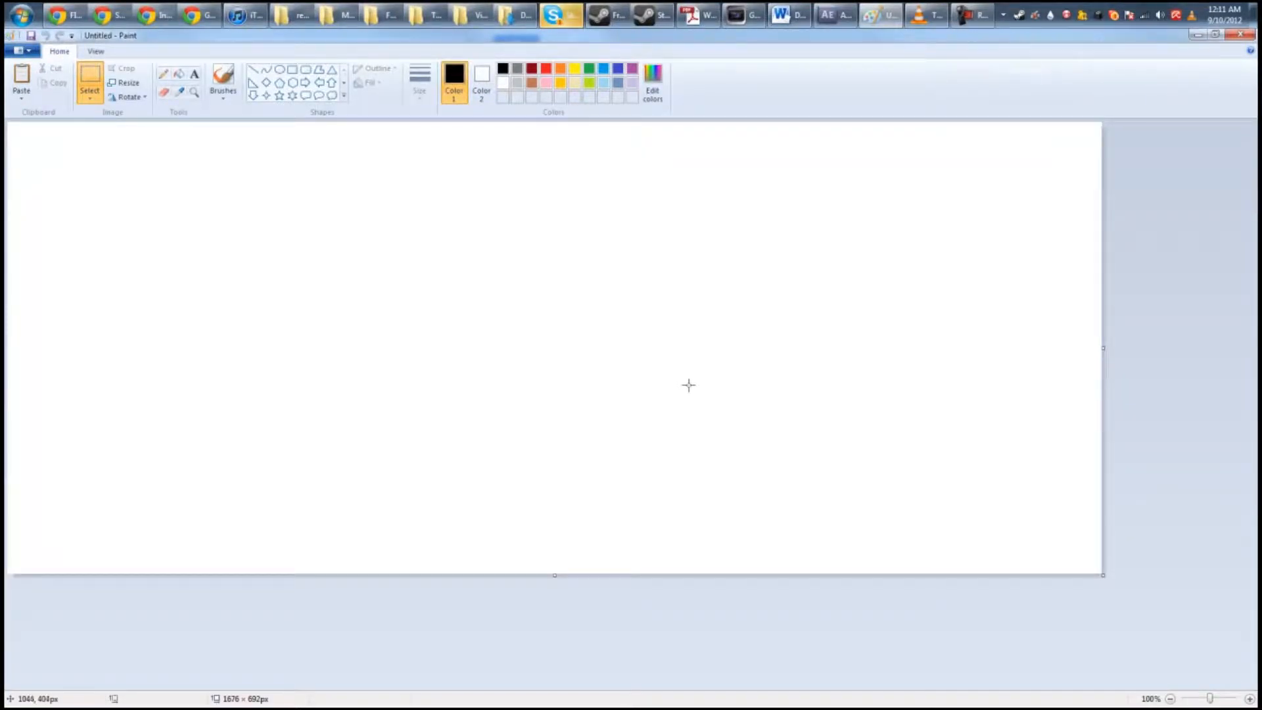
# Step: Switch to Paint, paste the intermediate map screenshot and enter Mid as its file name for saving in the Images folder
pyautogui.hotkey('ctrl', 'v')
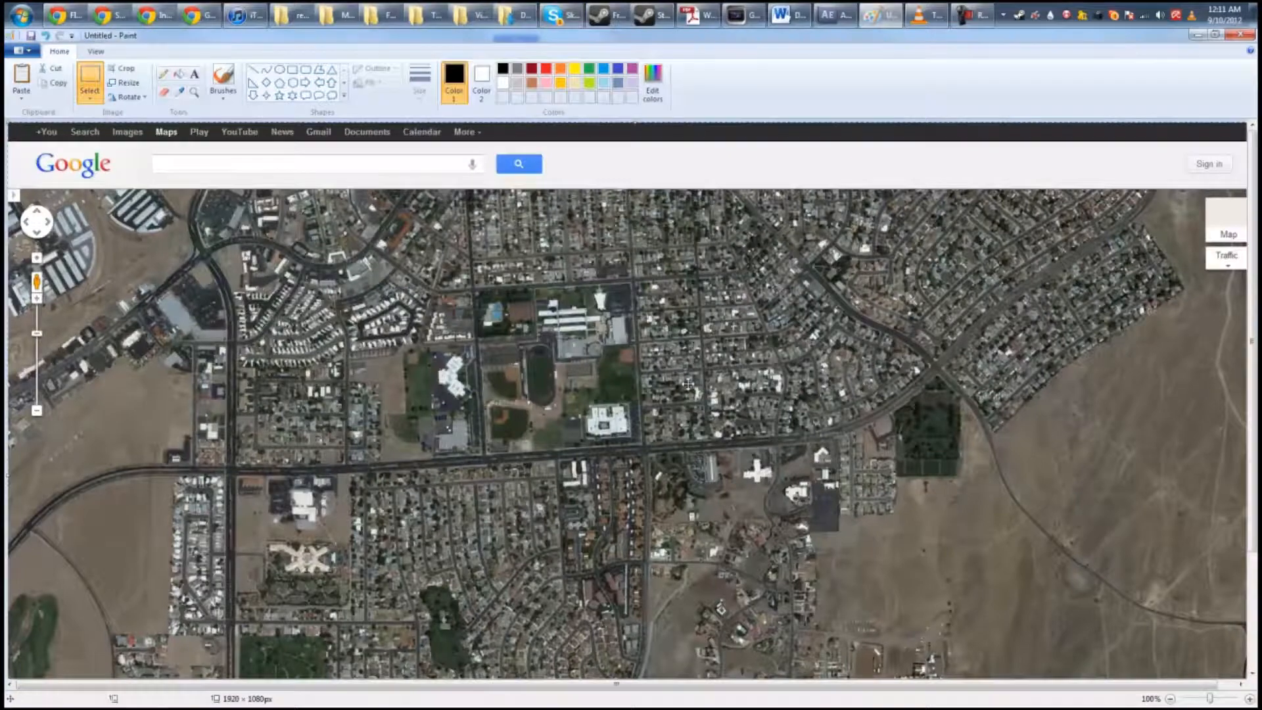
pyautogui.hotkey('ctrl', 's')
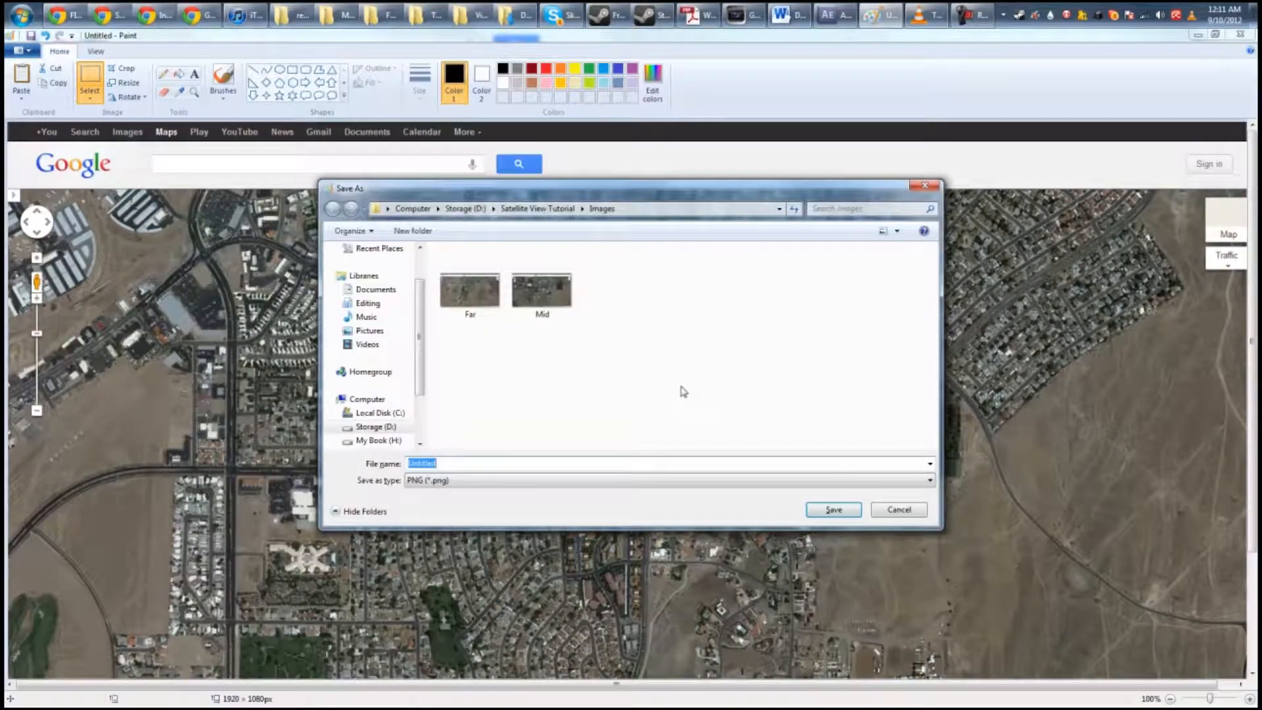
pyautogui.write('Mid')
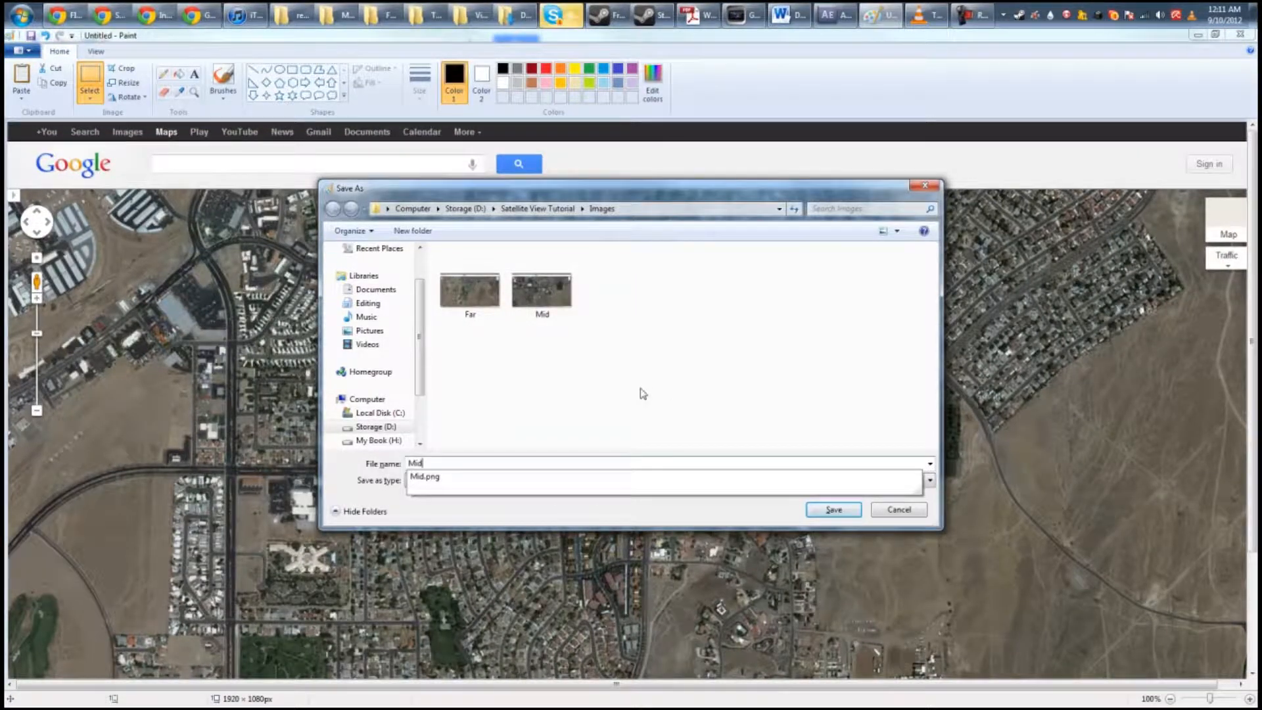
pyautogui.write('-1')
# Step: Rename the existing Mid image in the Images folder to Close
pyautogui.click(556, 319)
pyautogui.click(555, 314)
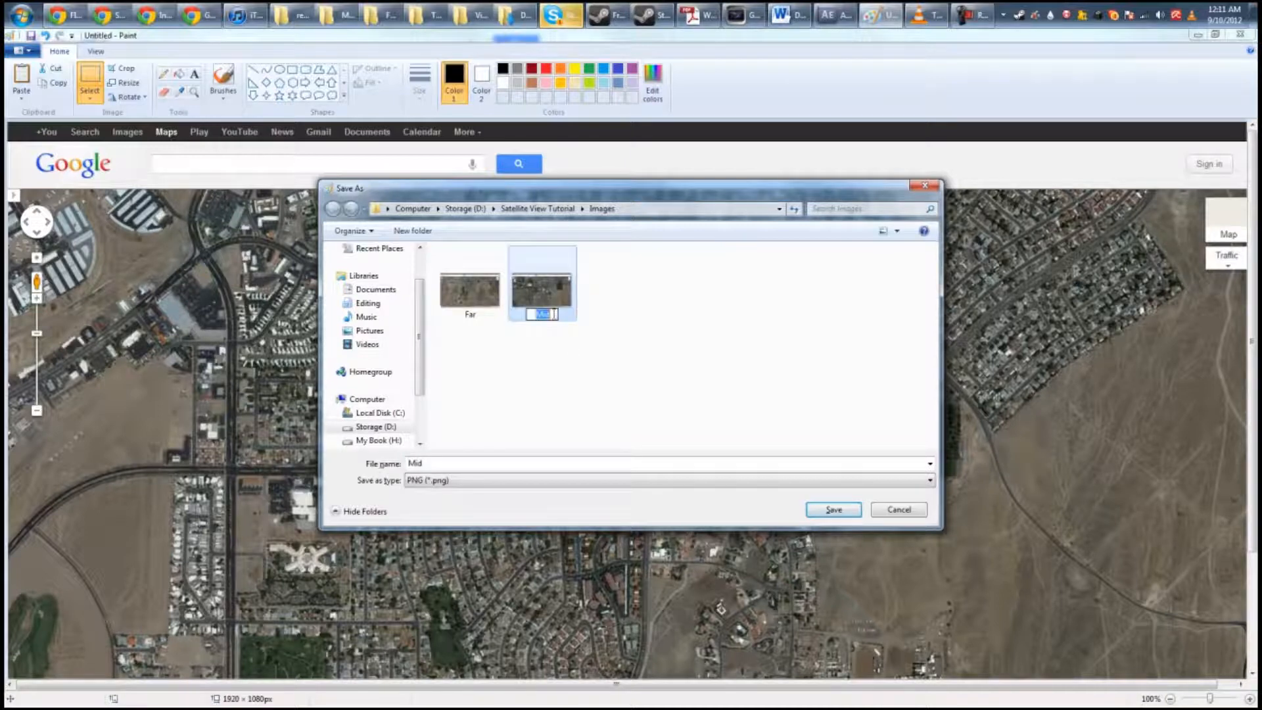
pyautogui.write('Close')
pyautogui.click(621, 392)
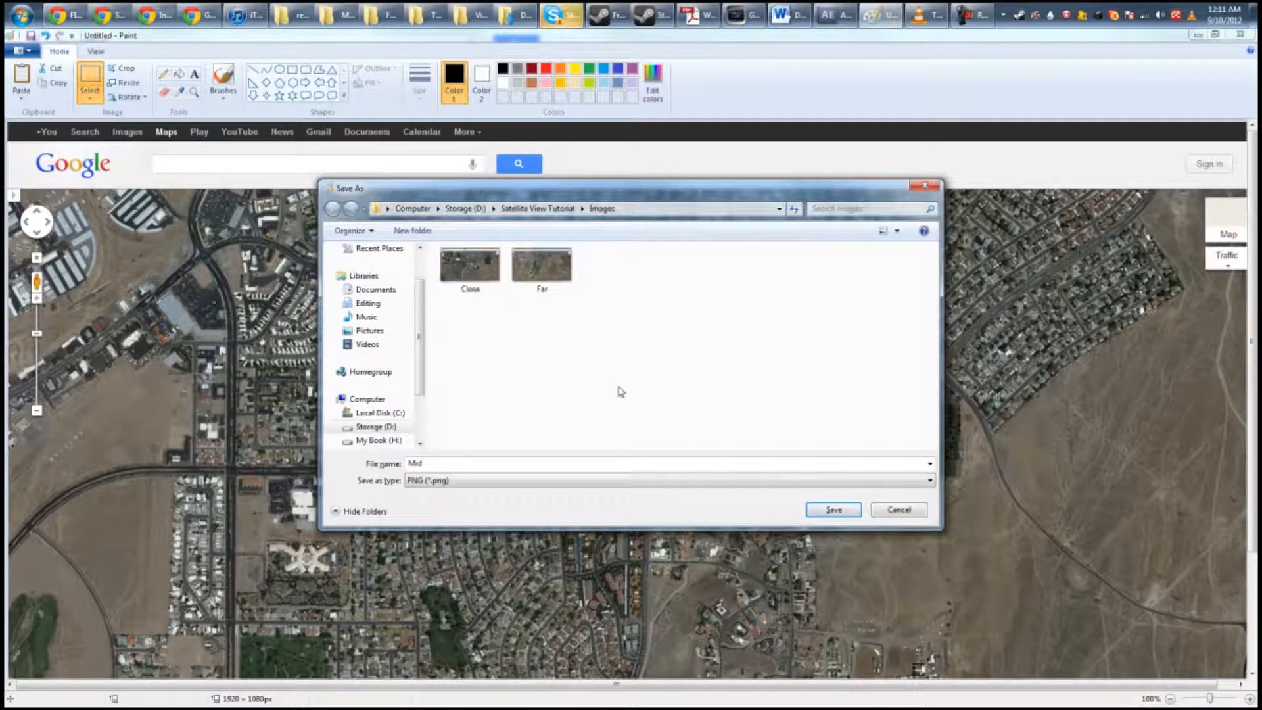
# Step: Save the pasted intermediate screenshot as Mid in PNG format, declining to replace any existing file
pyautogui.press('Return')
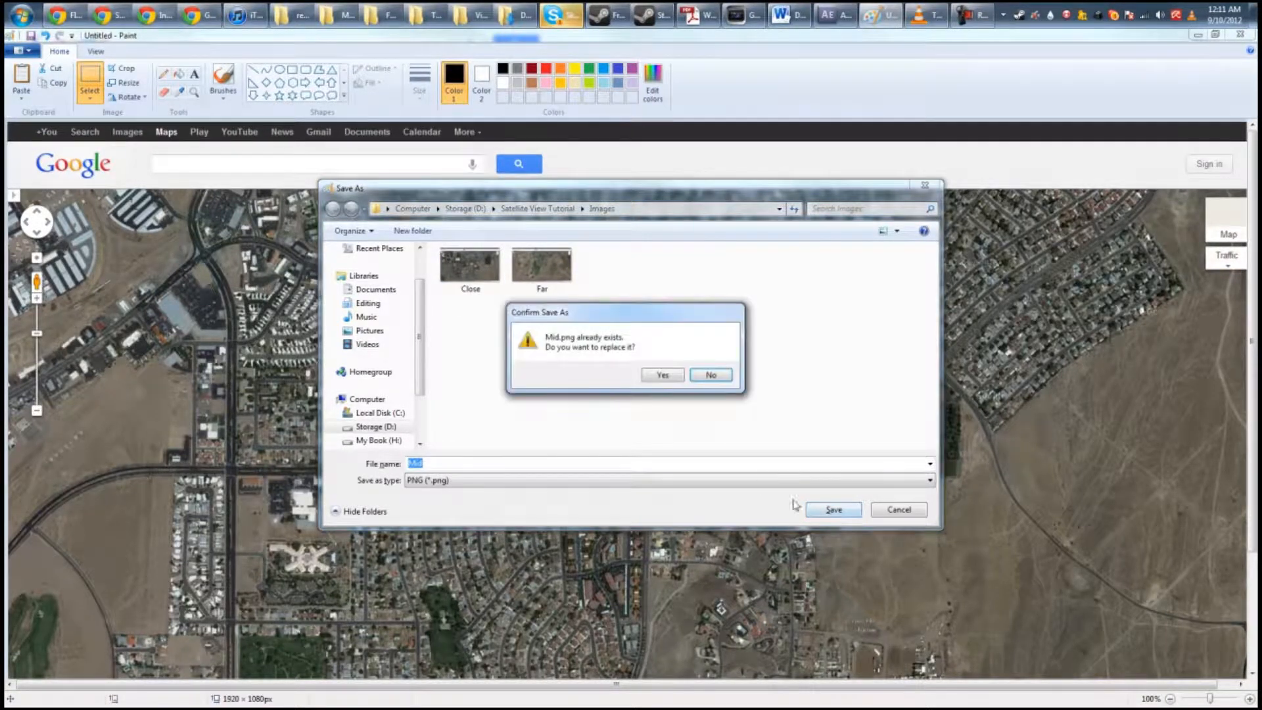
pyautogui.click(700, 376)
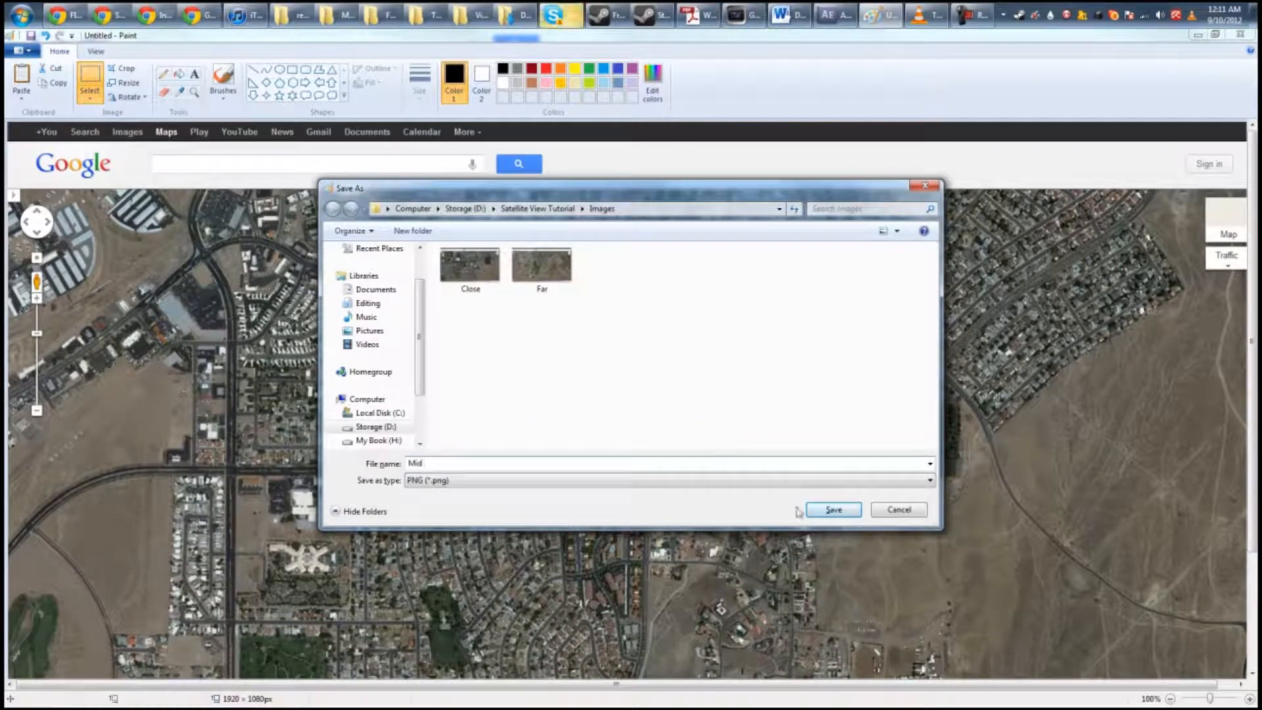
pyautogui.click(835, 513)
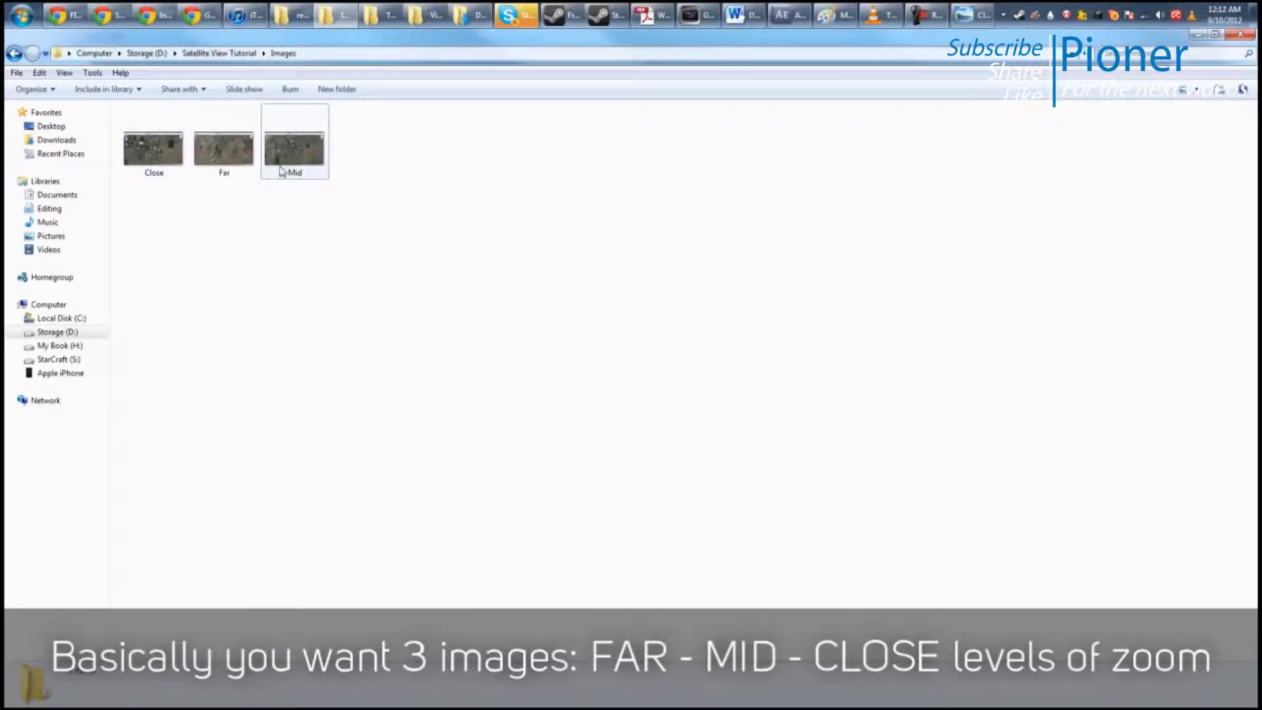
# Step: Review the Close, Far and Mid images one after another in Windows Photo Viewer, closing the viewer when done
pyautogui.doubleClick(153, 149)
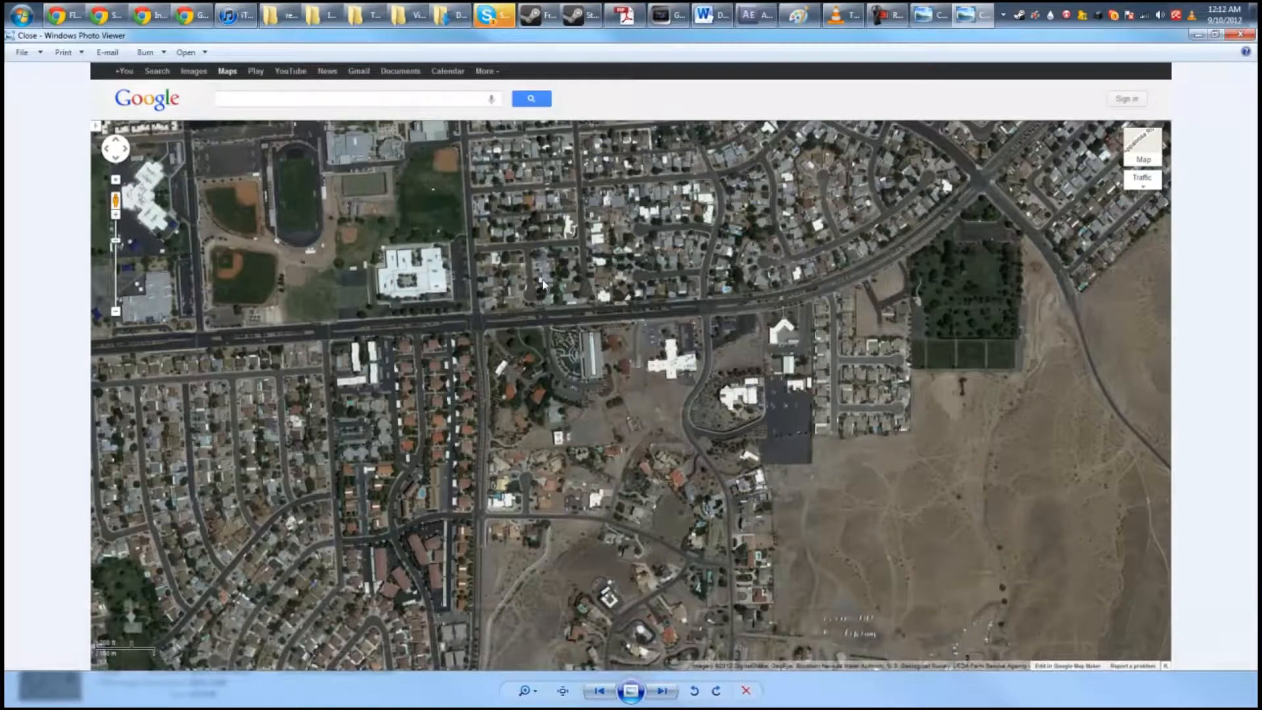
pyautogui.press('Right')
pyautogui.press('Right')
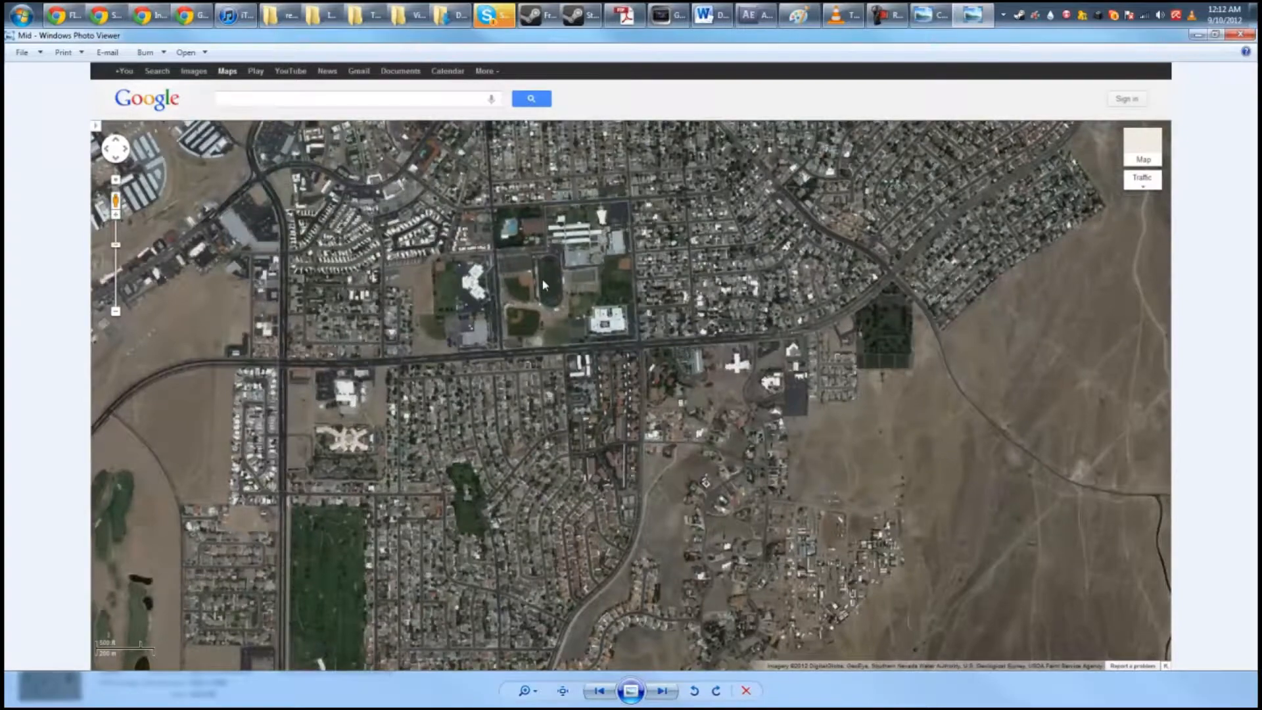
pyautogui.press('Left')
pyautogui.press('Left')
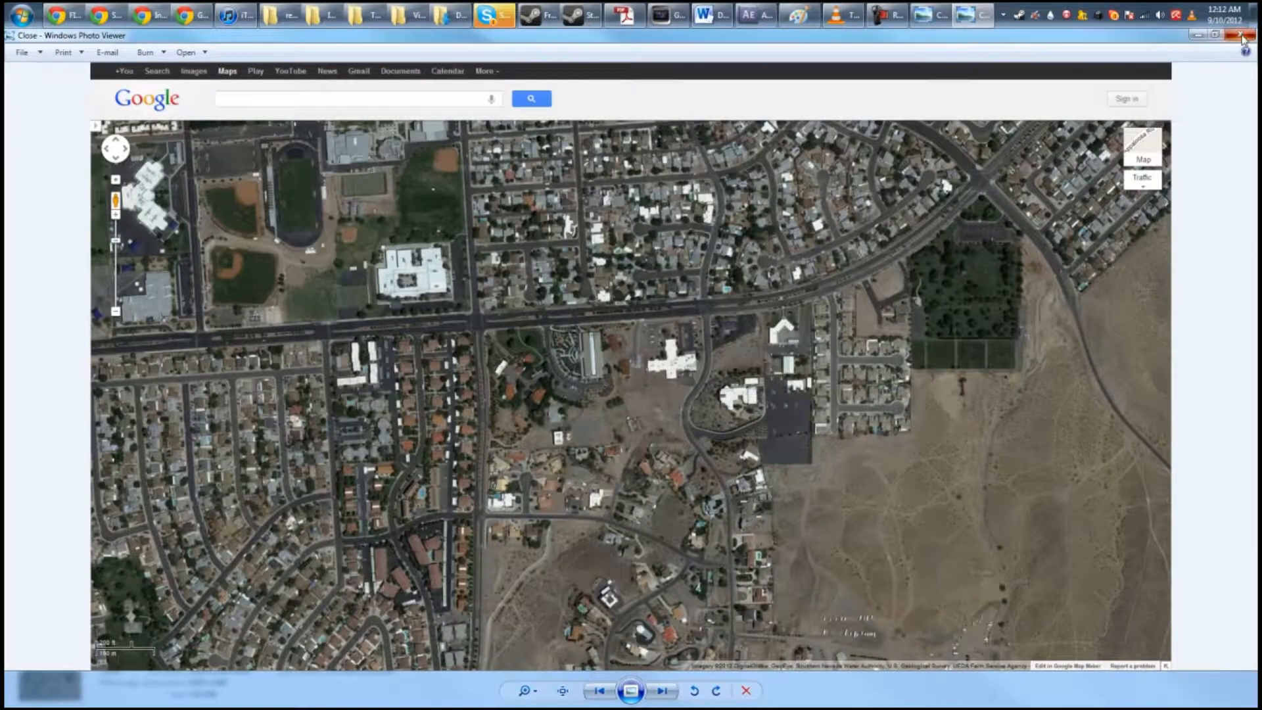
pyautogui.click(1241, 35)
# Step: Switch to After Effects and import Close.png, Far.png and Mid.png into the project
pyautogui.click(786, 26)
pyautogui.rightClick(124, 298)
pyautogui.moveTo(229, 354)
pyautogui.click(324, 361)
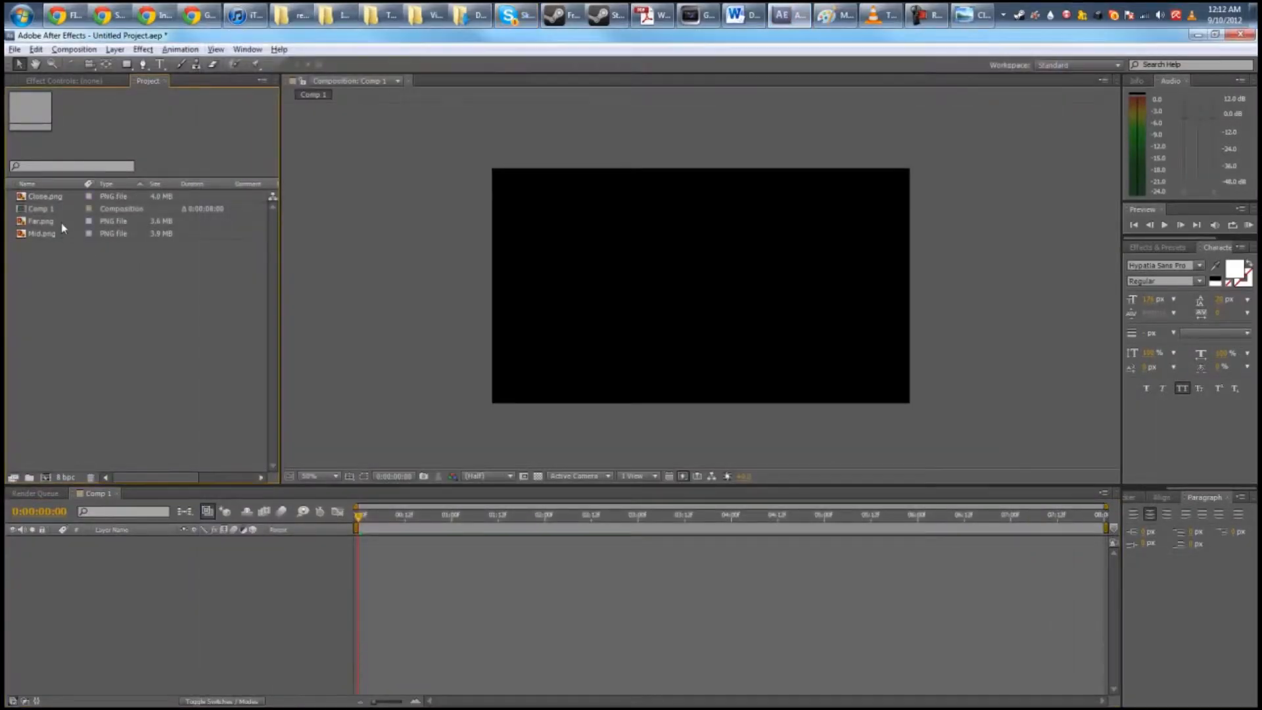
# Step: Add the three images to Comp 1 as layers, stacked with Close.png on top, Mid.png below it and Far.png underneath
pyautogui.moveTo(62, 223); pyautogui.dragTo(171, 642)
pyautogui.moveTo(52, 233); pyautogui.dragTo(161, 541)
pyautogui.moveTo(147, 479); pyautogui.dragTo(154, 540)
pyautogui.moveTo(45, 196); pyautogui.dragTo(323, 539)
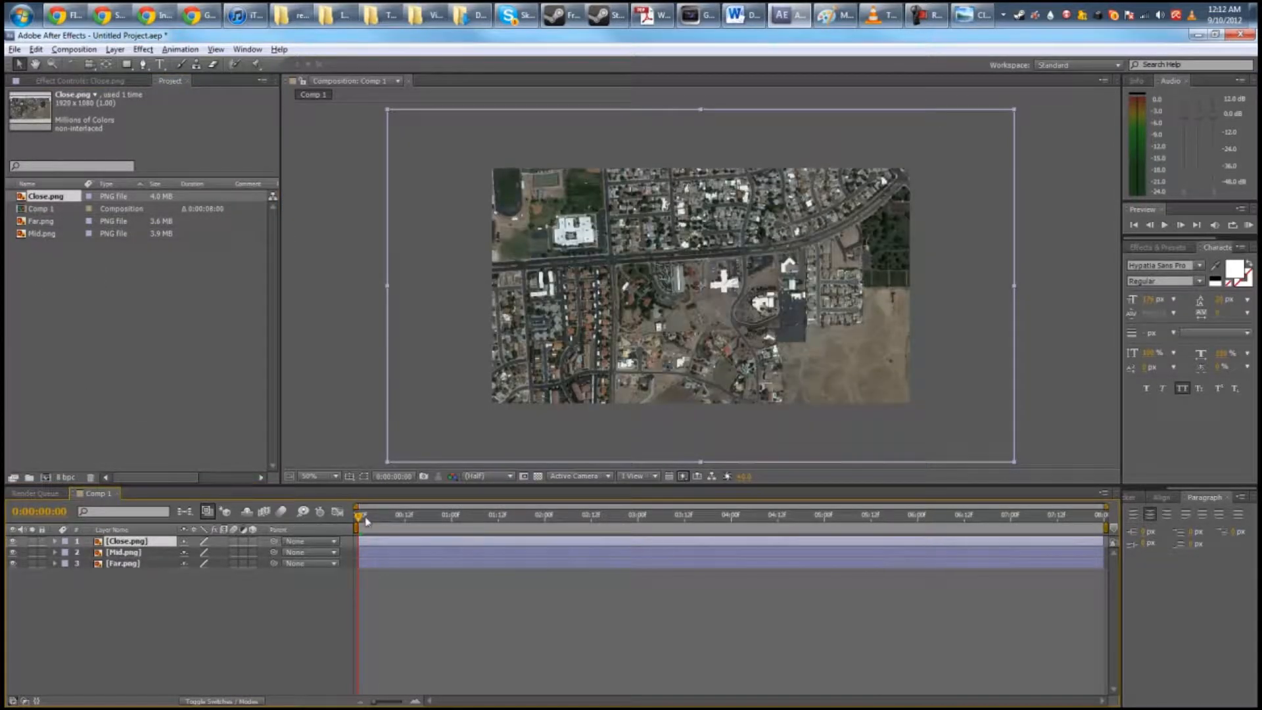
# Step: Trim the start of the Mid.png layer to 0:00:02:00 and the start of the Close.png layer to 4 seconds
pyautogui.moveTo(448, 528); pyautogui.dragTo(545, 543)
pyautogui.click(250, 550)
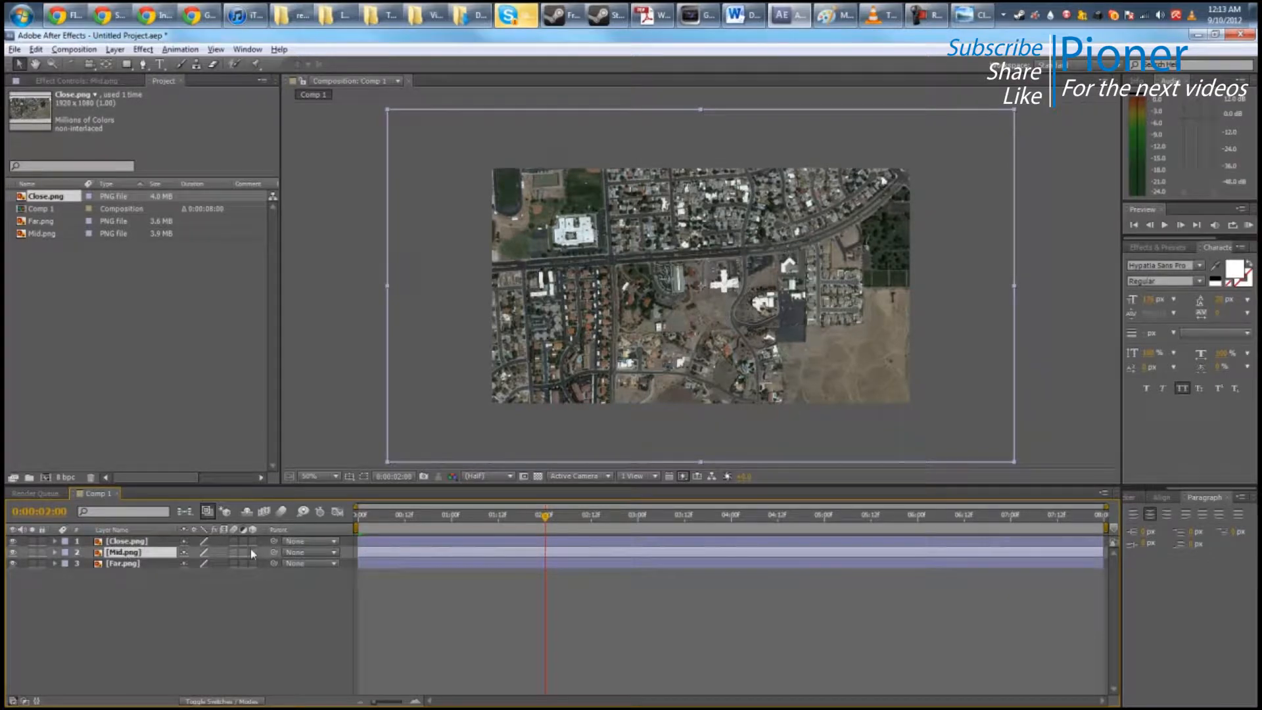
pyautogui.hotkey('alt', '[')
pyautogui.moveTo(547, 517); pyautogui.dragTo(732, 526)
pyautogui.click(161, 541)
pyautogui.hotkey('alt', '[')
# Step: Scrub through the composition to check the cuts between the three images, ending back at the first frame
pyautogui.press('Home')
pyautogui.moveTo(469, 516); pyautogui.dragTo(786, 539)
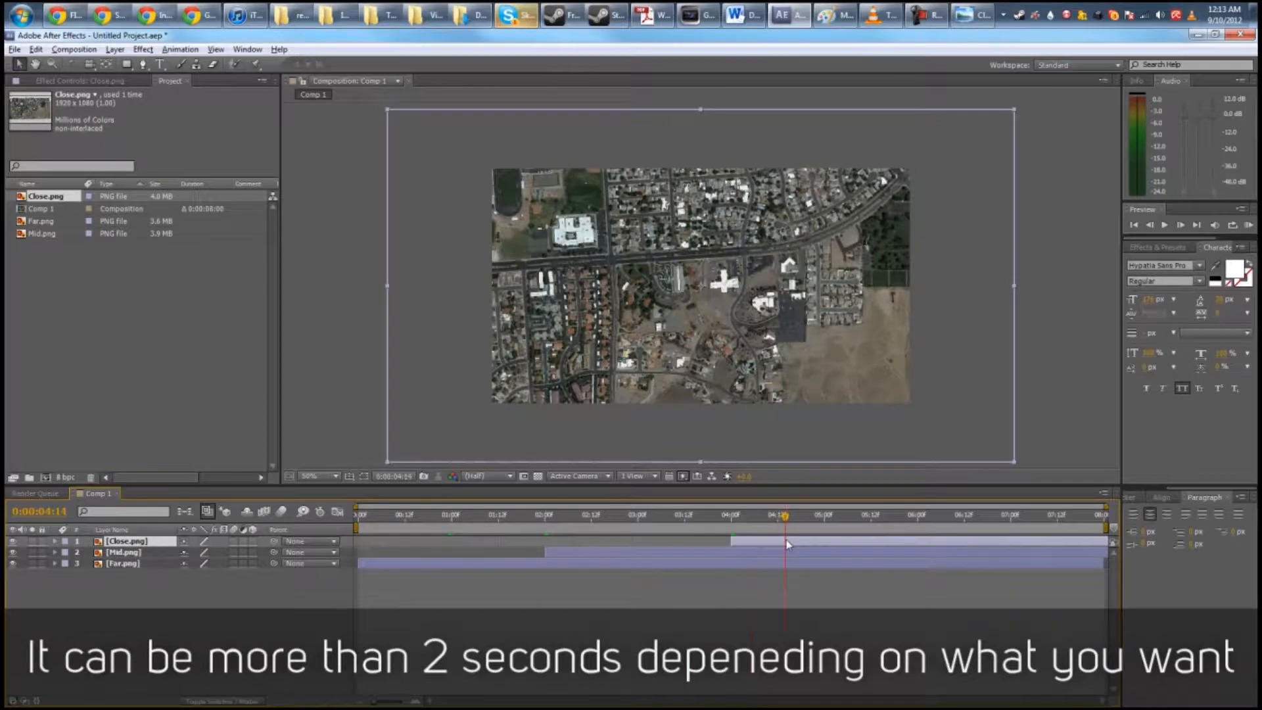
pyautogui.press('Home')
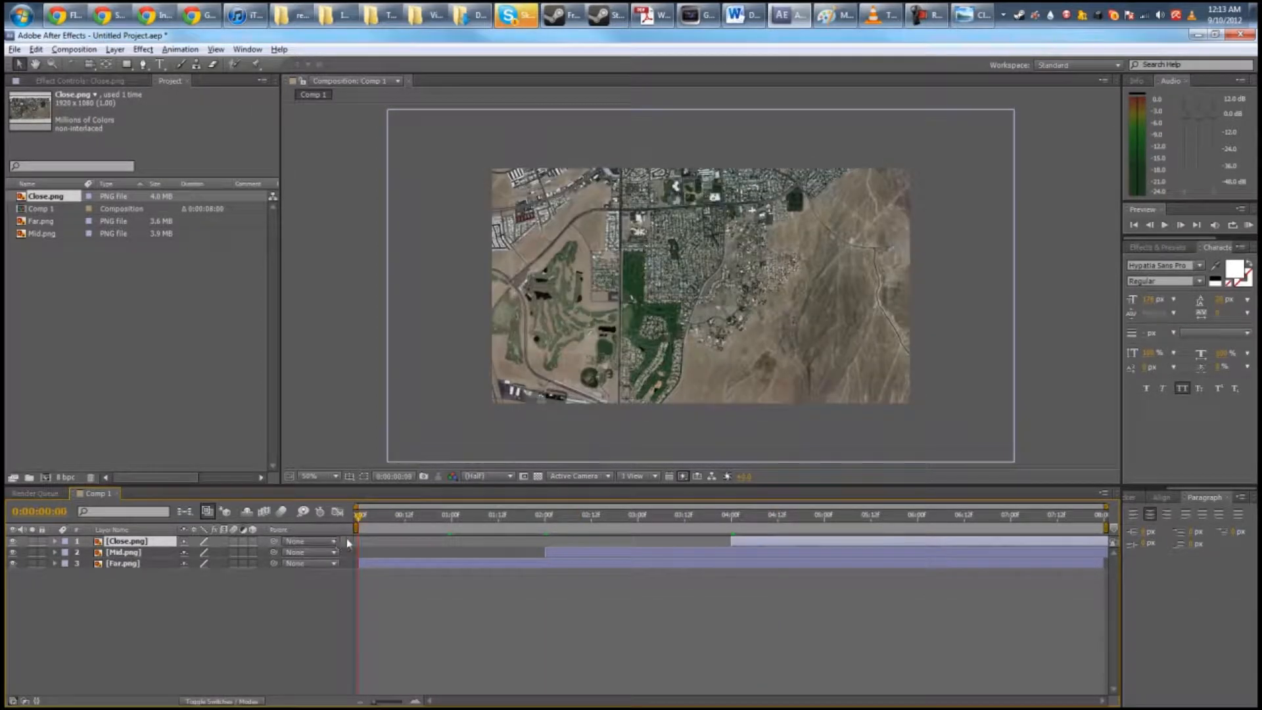
# Step: Create a black solid layer named Scanlines above the image layers
pyautogui.click(334, 597)
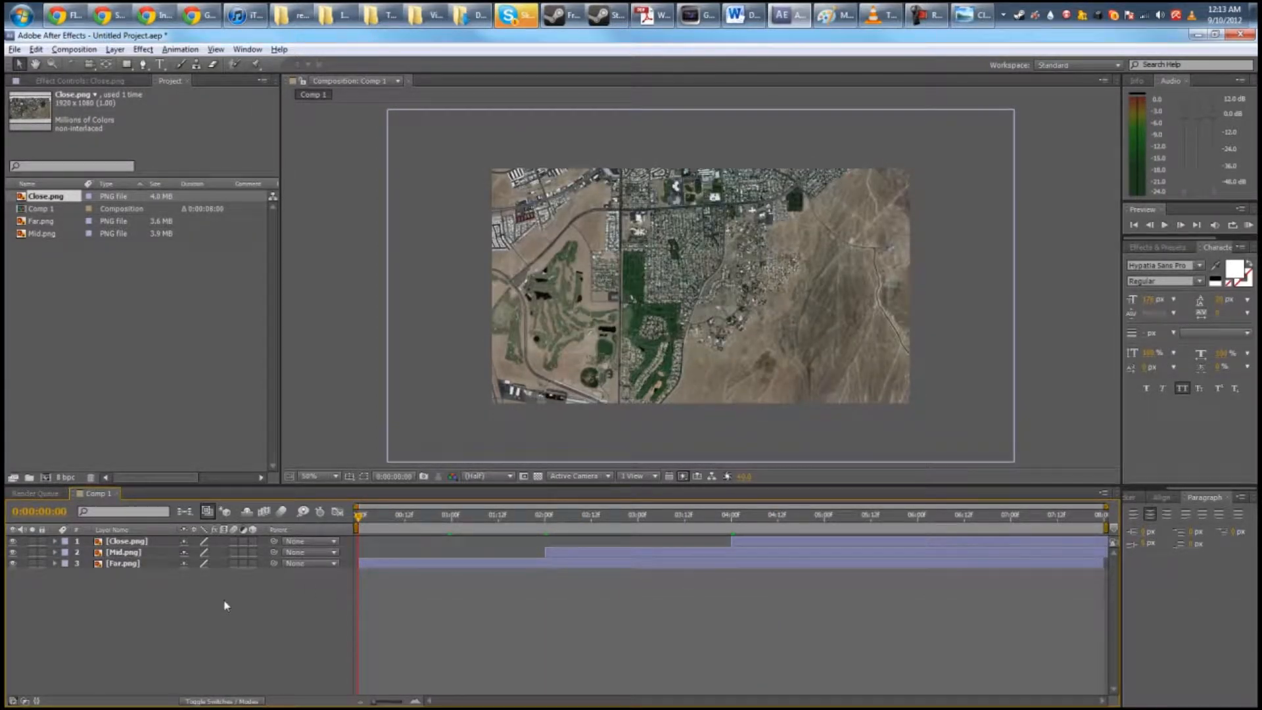
pyautogui.rightClick(161, 613)
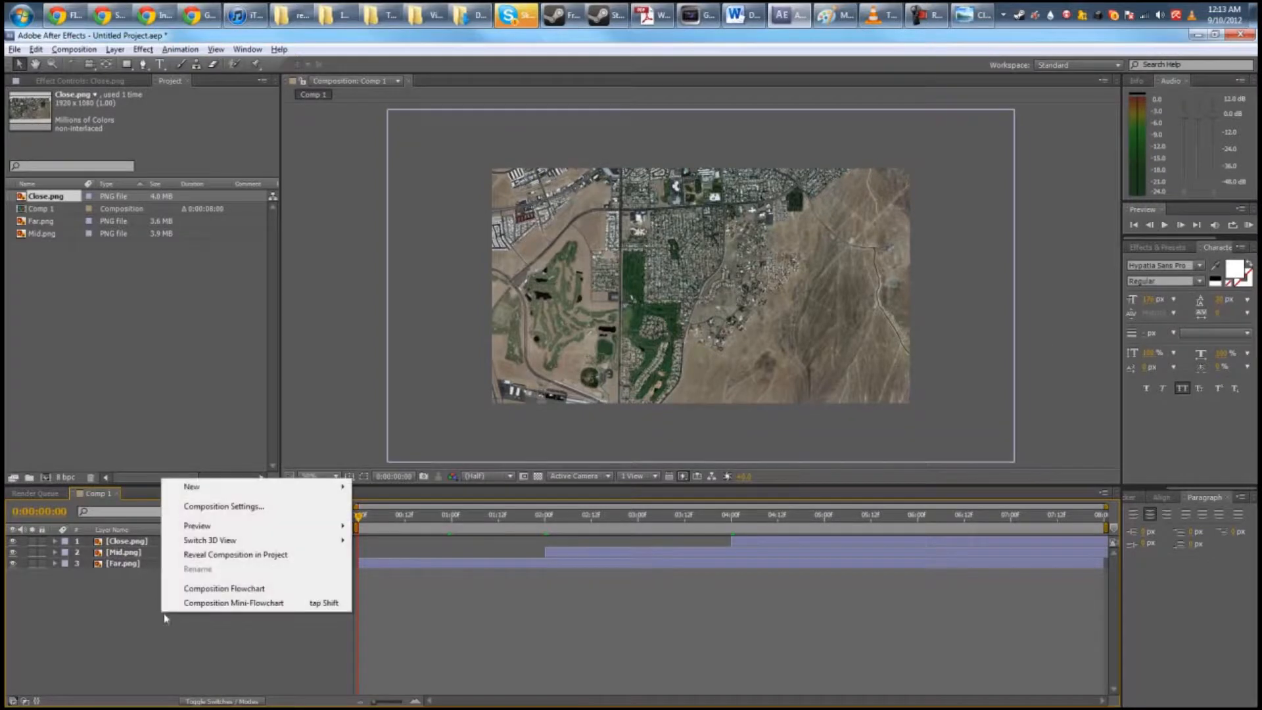
pyautogui.rightClick(131, 616)
pyautogui.moveTo(199, 495)
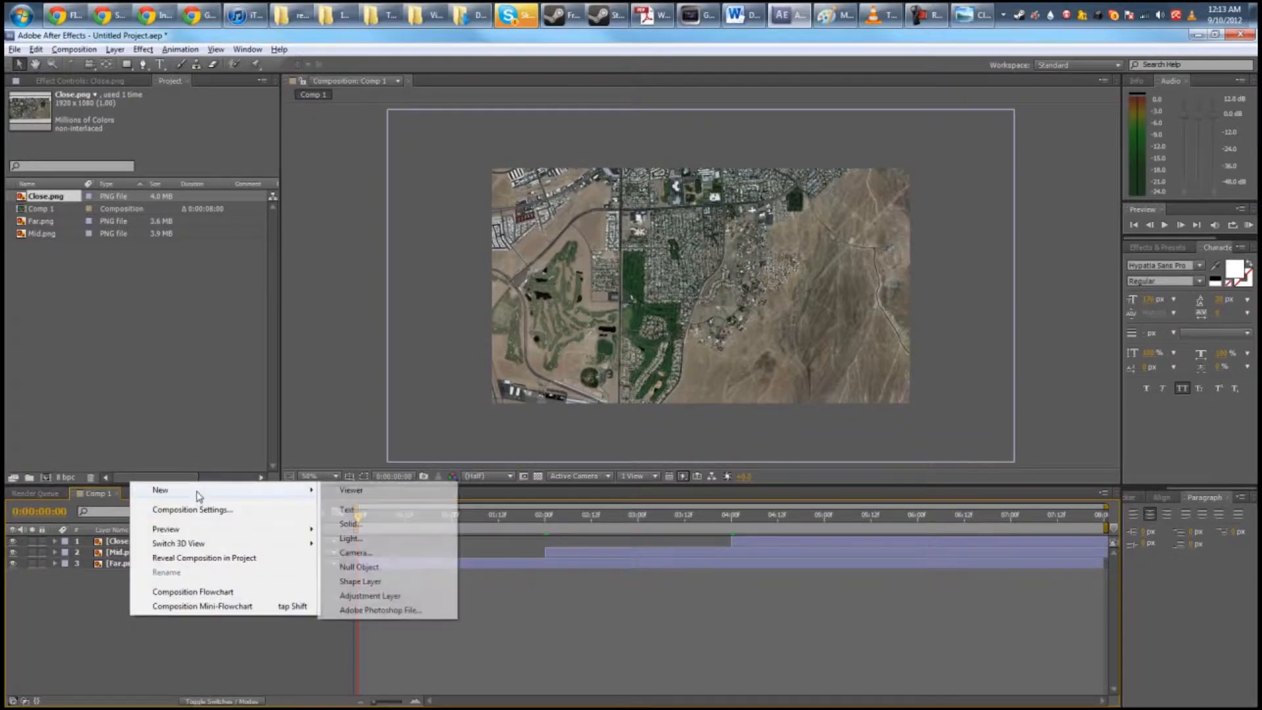
pyautogui.click(411, 524)
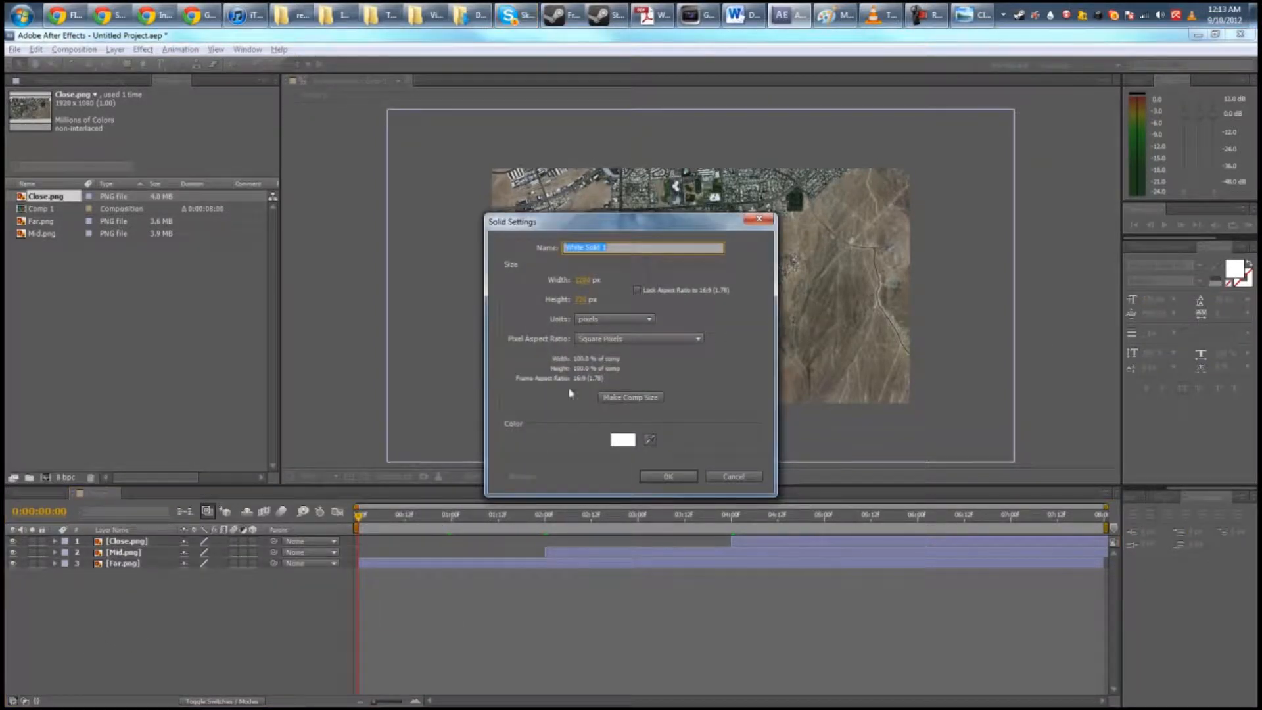
pyautogui.click(623, 440)
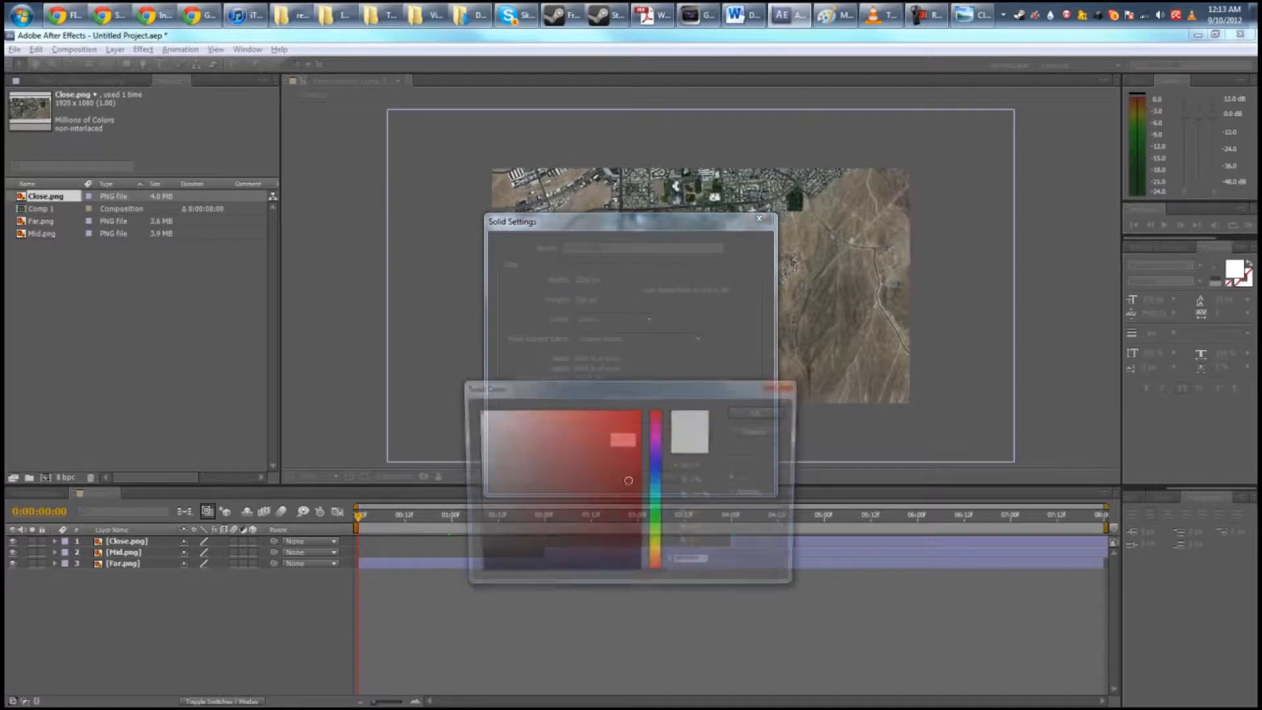
pyautogui.click(758, 412)
pyautogui.write('Size')
pyautogui.press('Return')
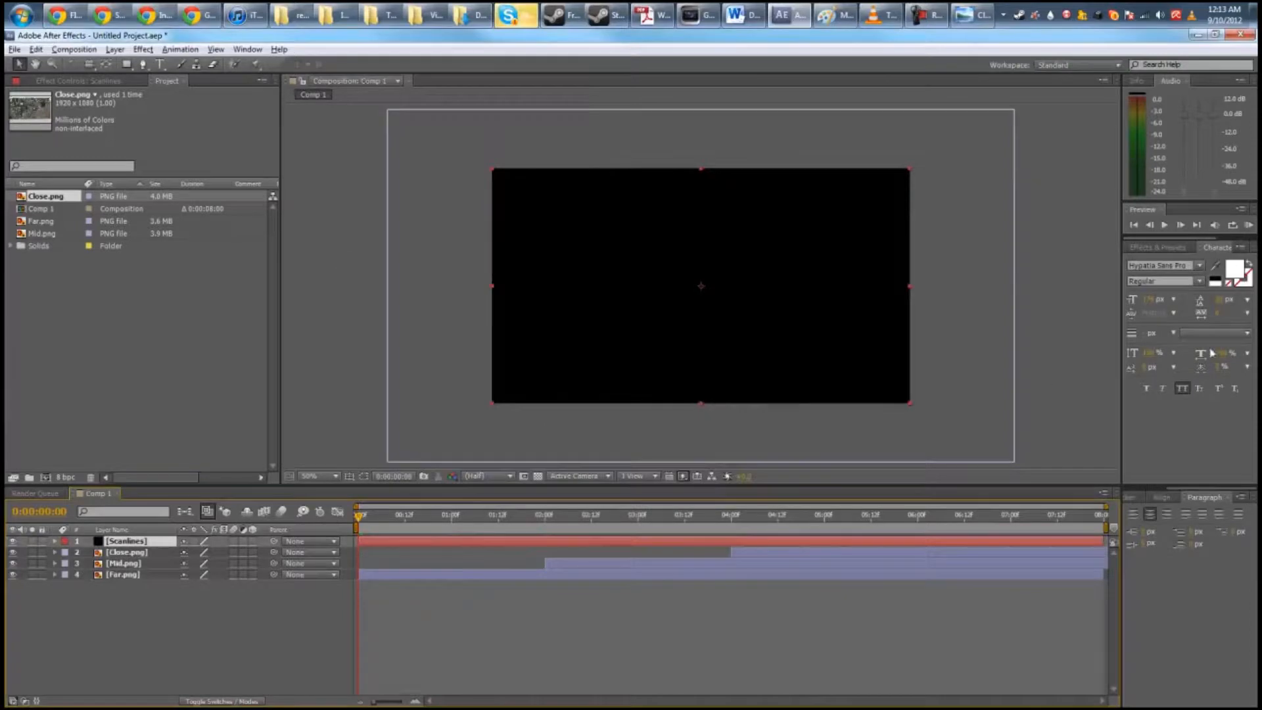
# Step: Find the Venetian Blinds transition effect and apply it to the Scanlines layer
pyautogui.click(1172, 249)
pyautogui.click(1171, 261)
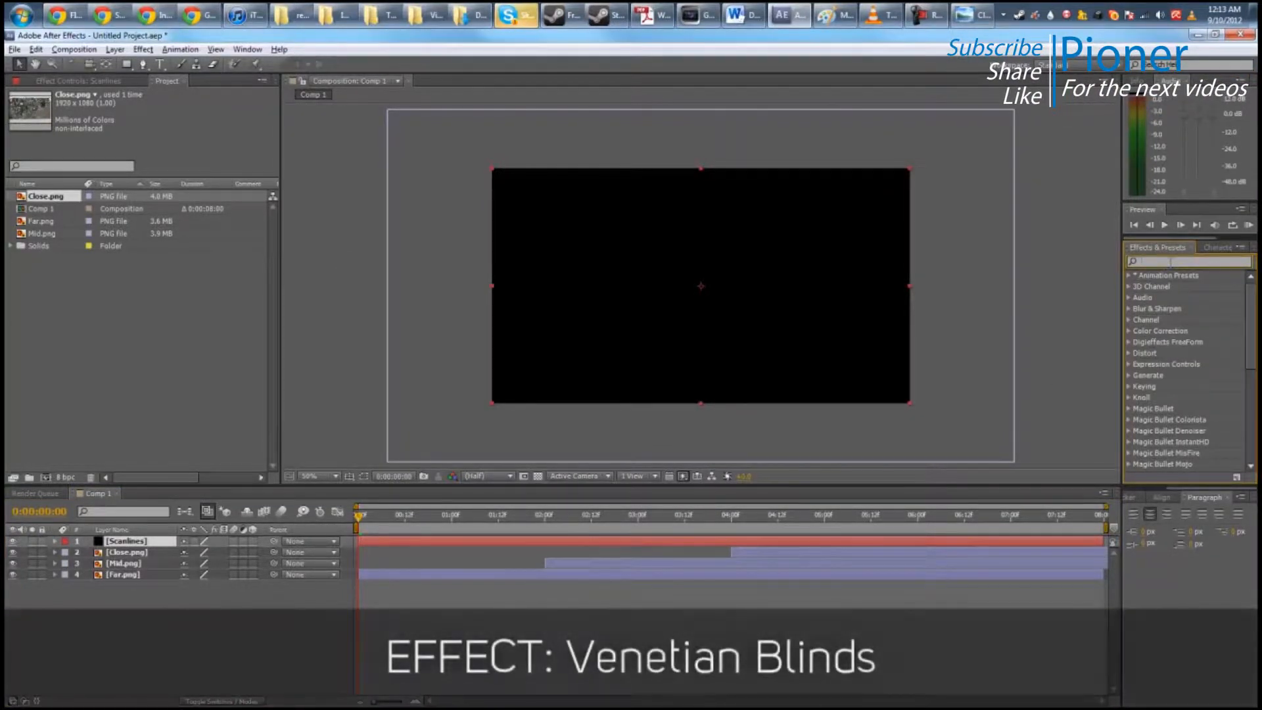
pyautogui.write('venet')
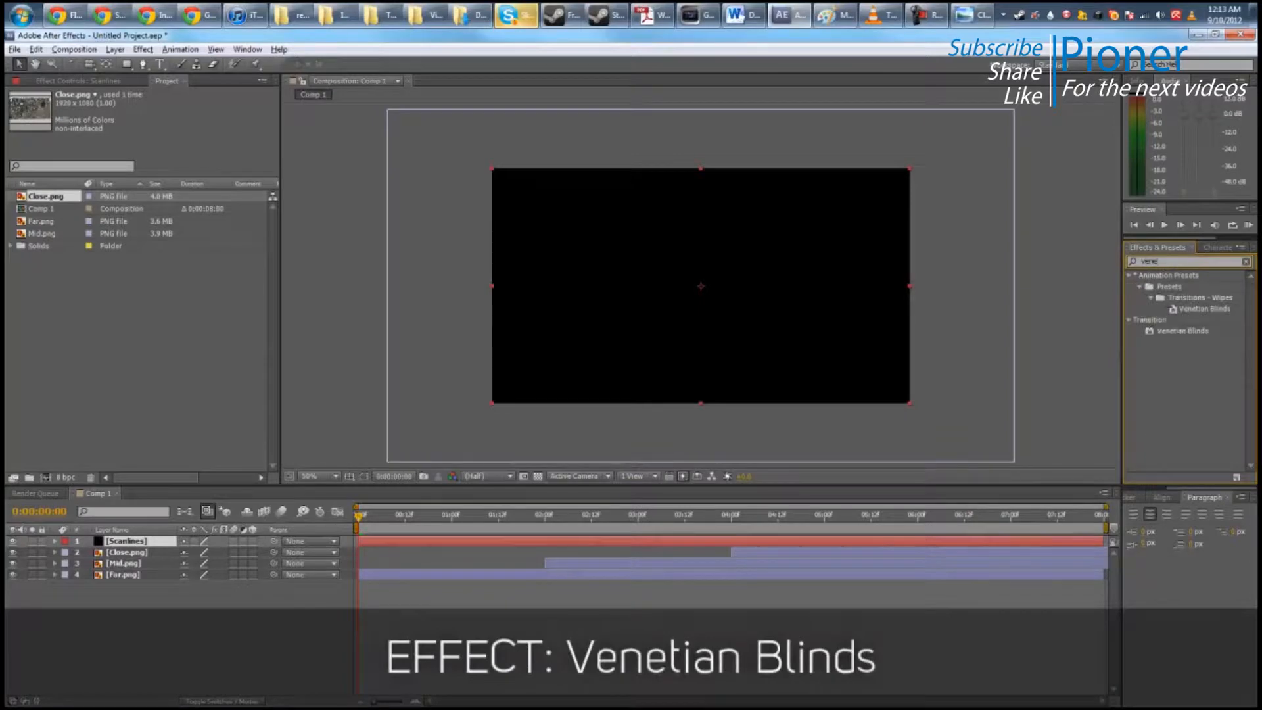
pyautogui.click(1184, 334)
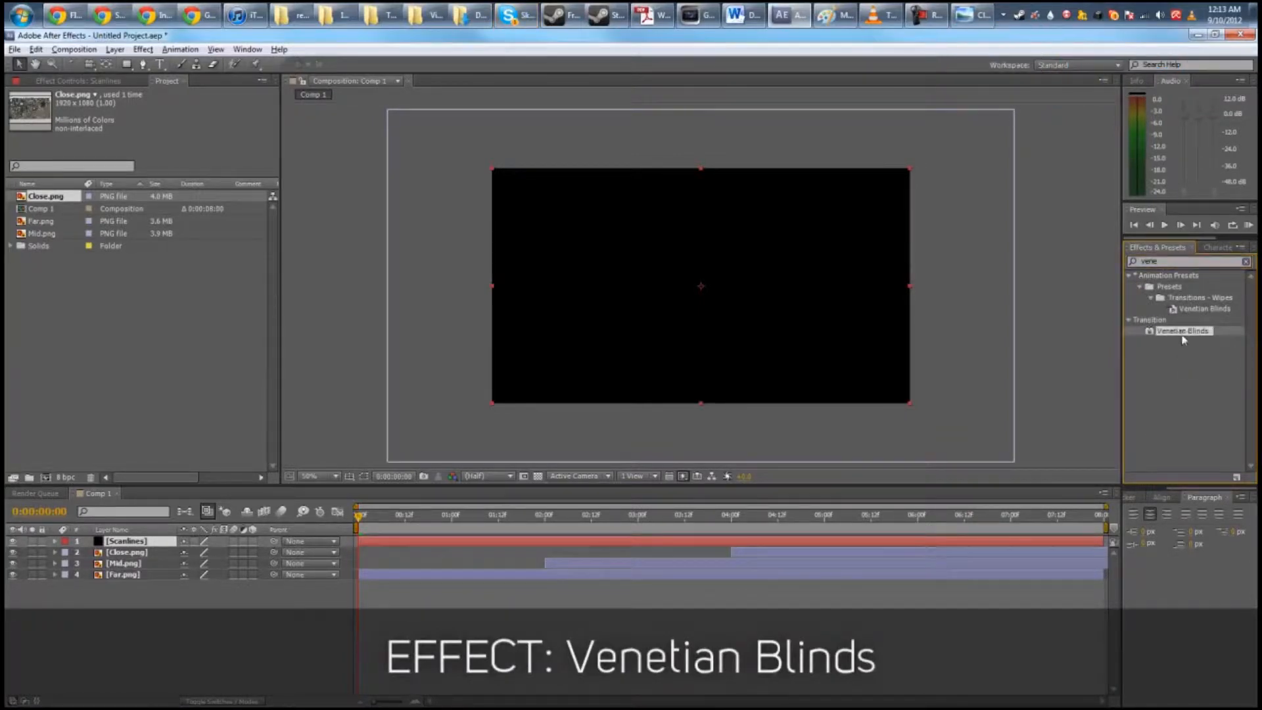
pyautogui.moveTo(1177, 332); pyautogui.dragTo(141, 542)
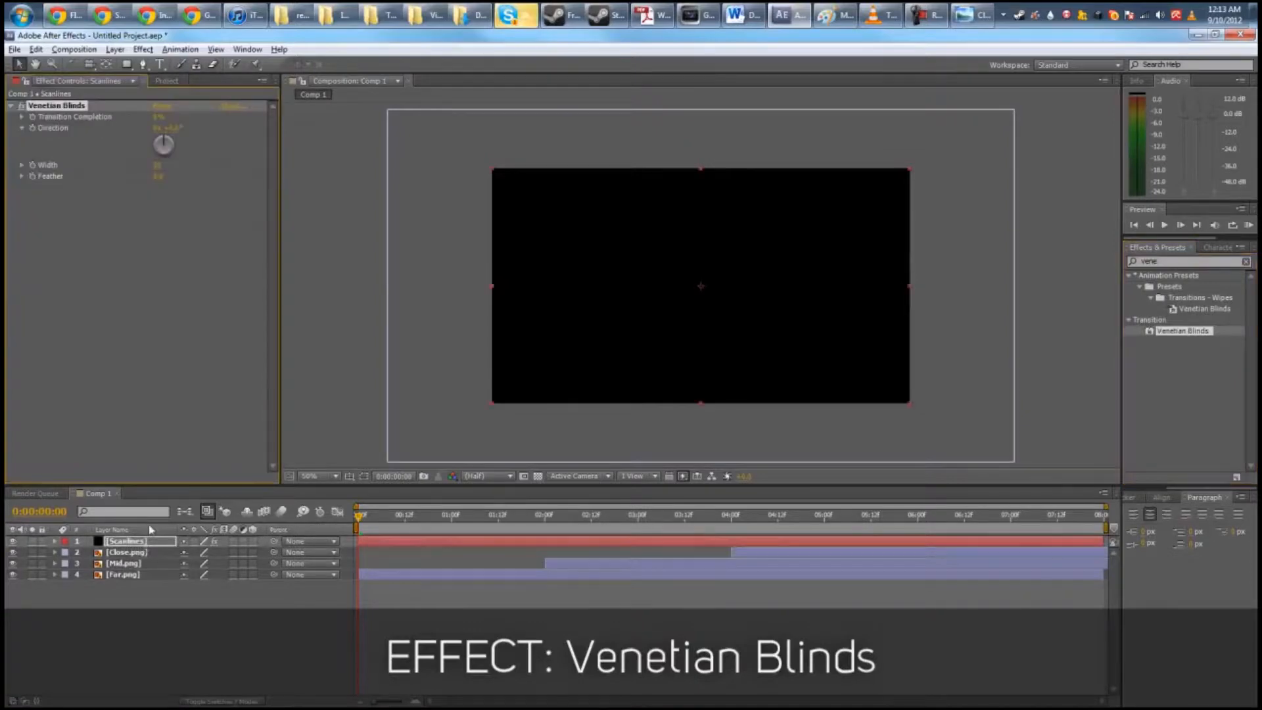
# Step: Set the Venetian Blinds direction to 90° and adjust Transition Completion until only thin horizontal black lines cover the image
pyautogui.moveTo(159, 117); pyautogui.dragTo(211, 141)
pyautogui.click(175, 128)
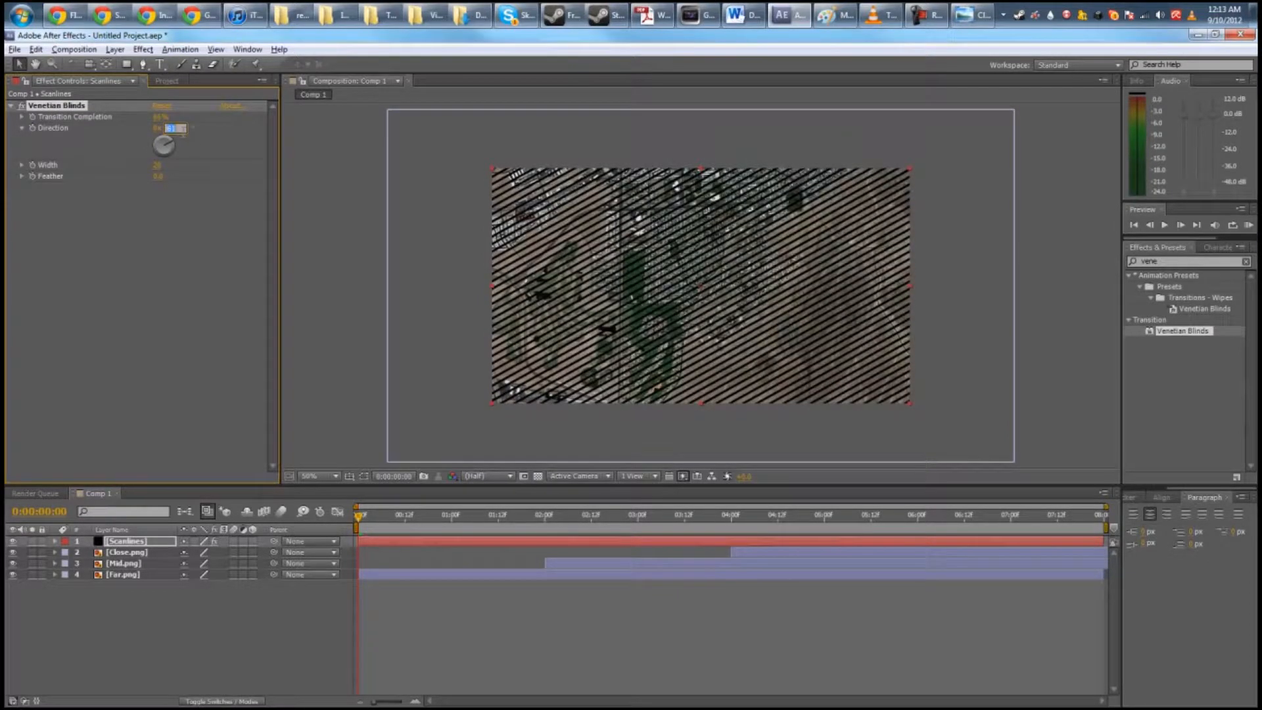
pyautogui.write('90')
pyautogui.press('Return')
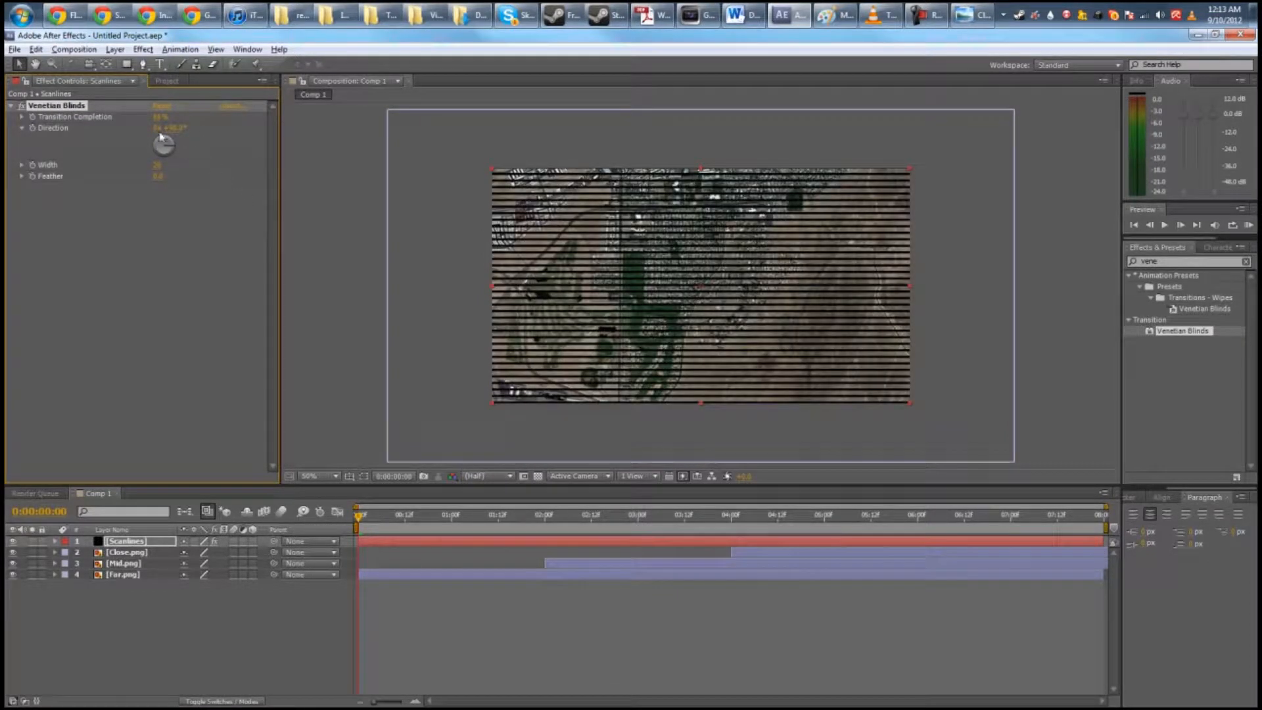
pyautogui.moveTo(160, 122); pyautogui.dragTo(182, 123)
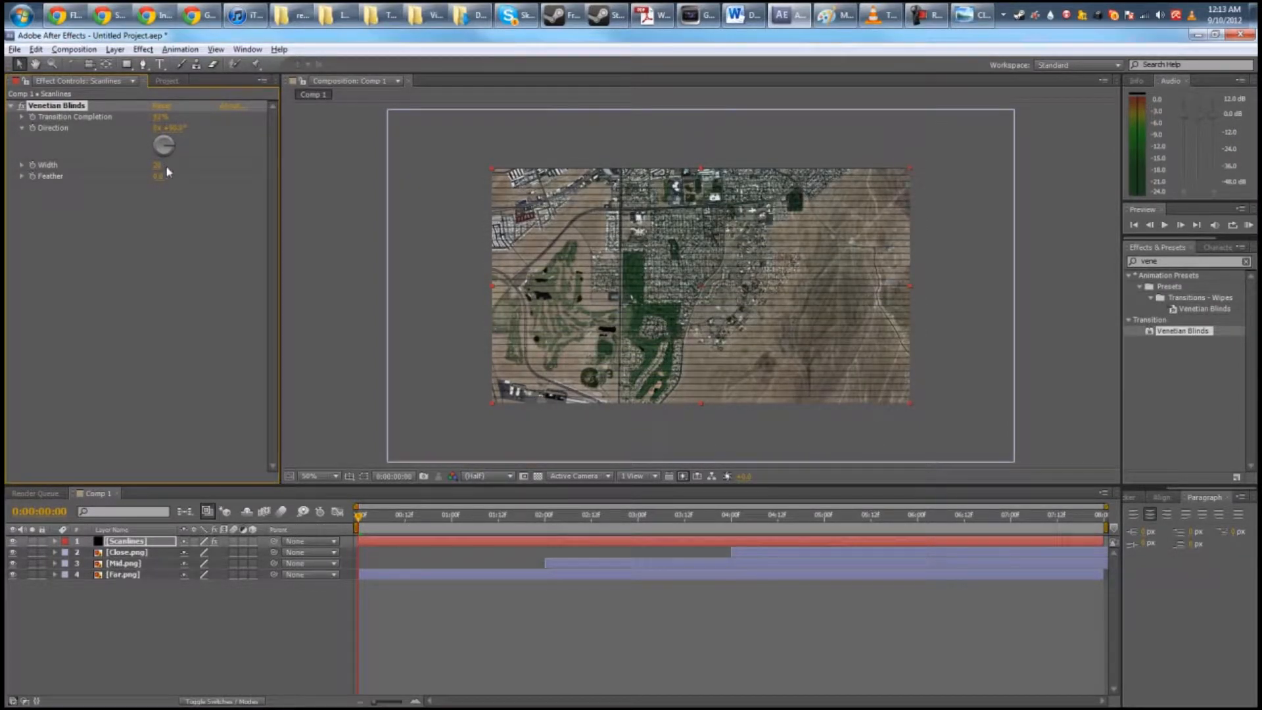
# Step: Reduce the Venetian Blinds width for finer scanlines and fine-tune the Transition Completion
pyautogui.moveTo(160, 168); pyautogui.dragTo(152, 165)
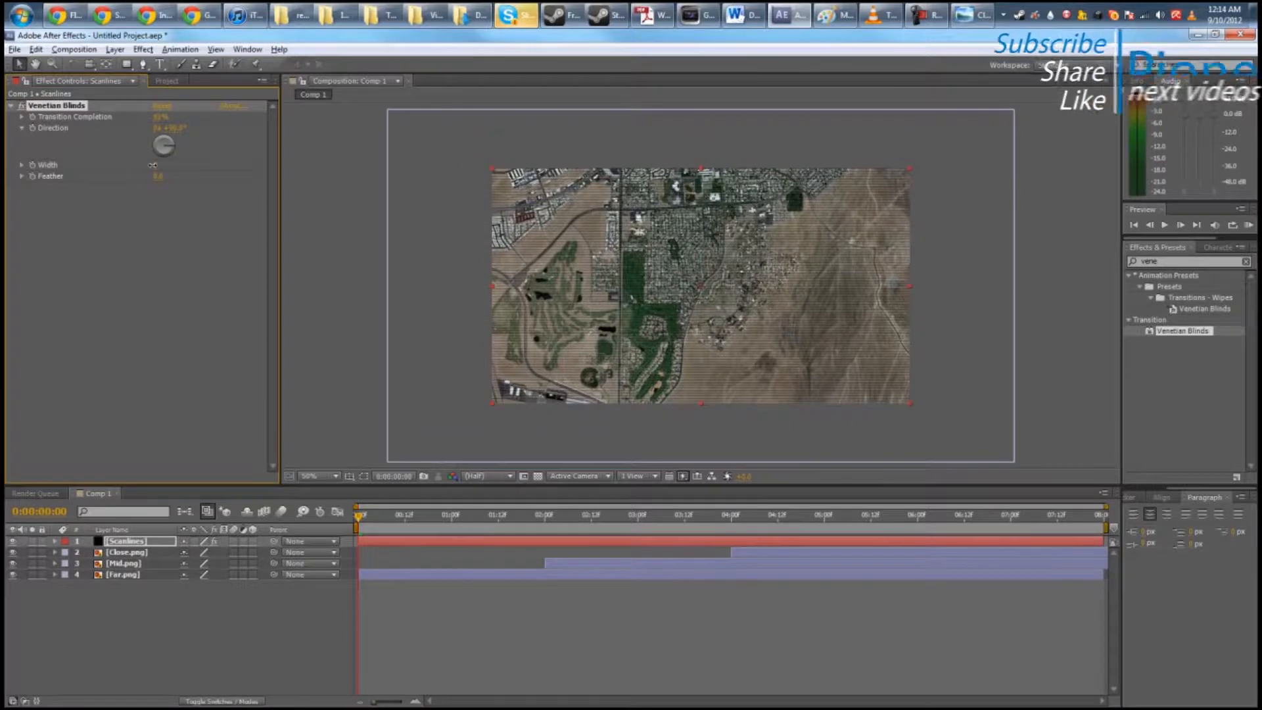
pyautogui.click(174, 160)
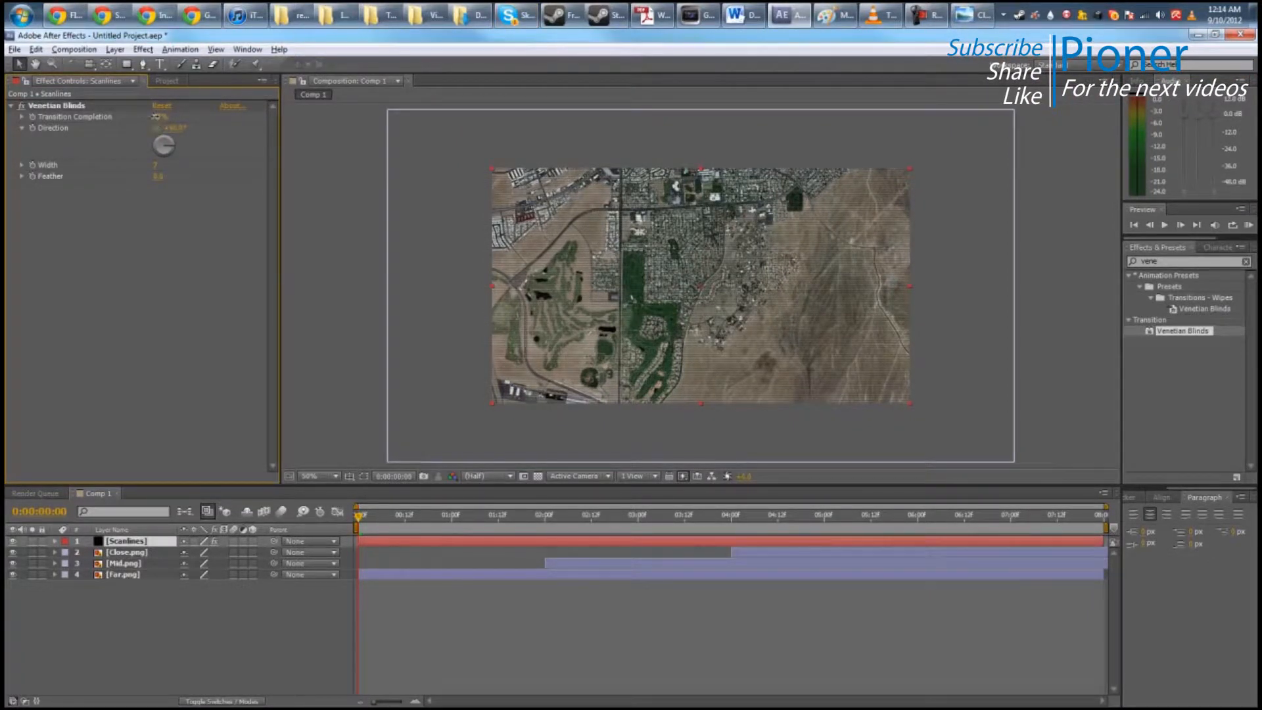
pyautogui.moveTo(155, 117); pyautogui.dragTo(150, 117)
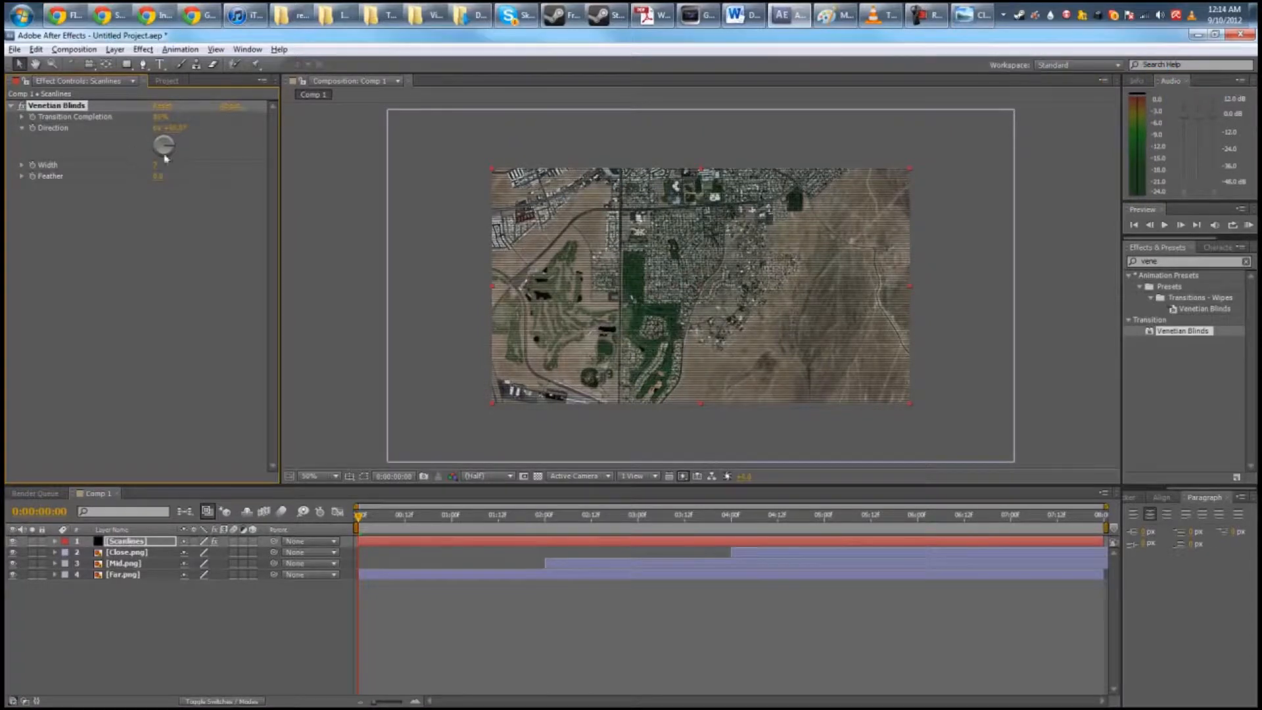
pyautogui.click(157, 118)
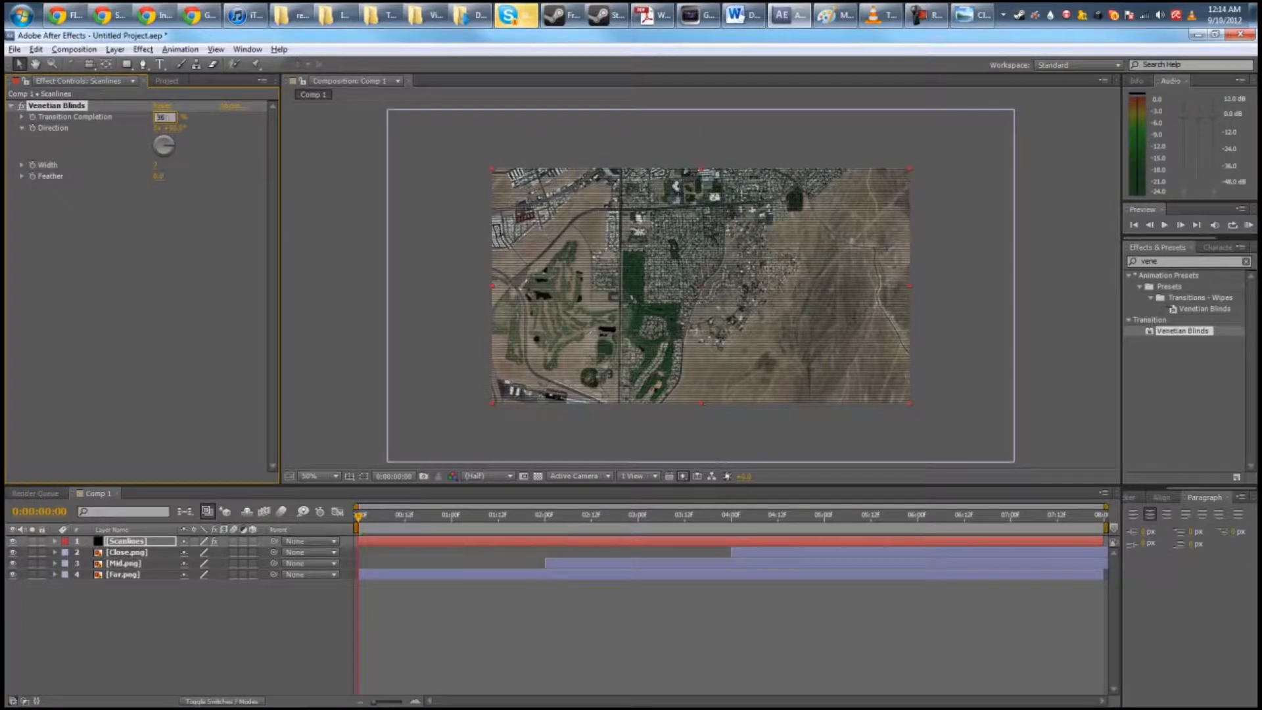
pyautogui.press('Return')
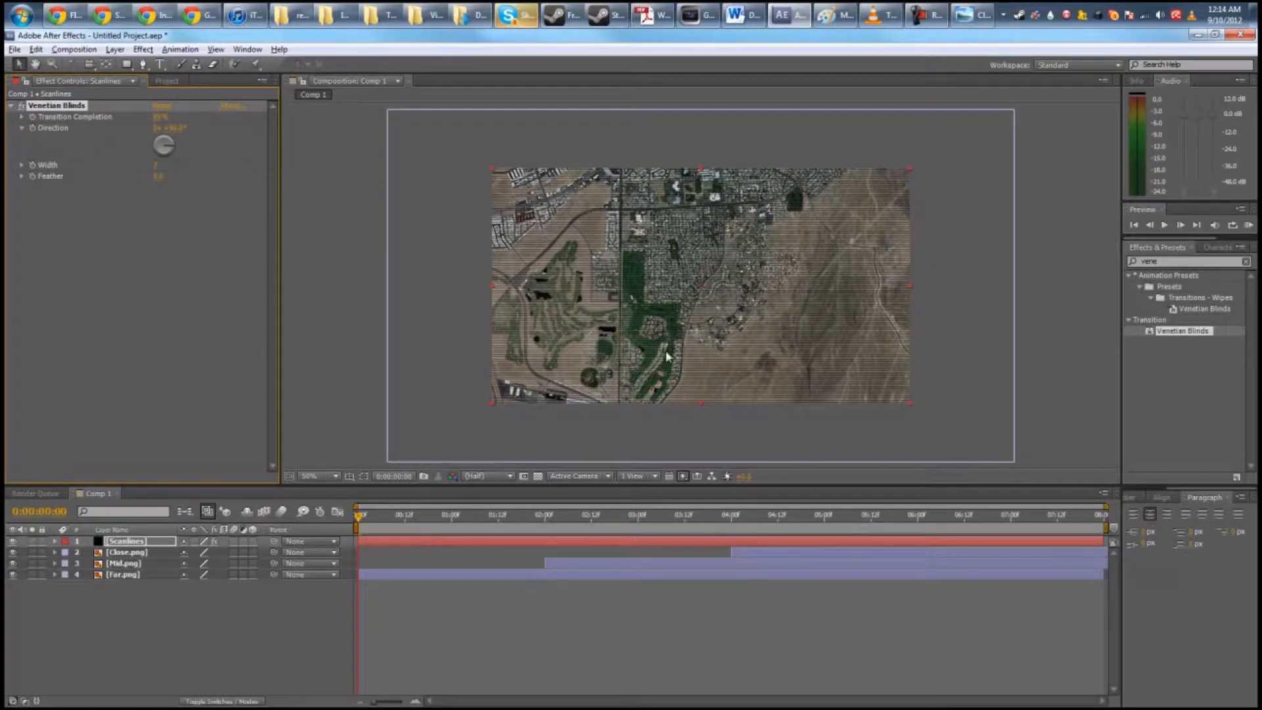
pyautogui.moveTo(155, 165); pyautogui.dragTo(155, 165)
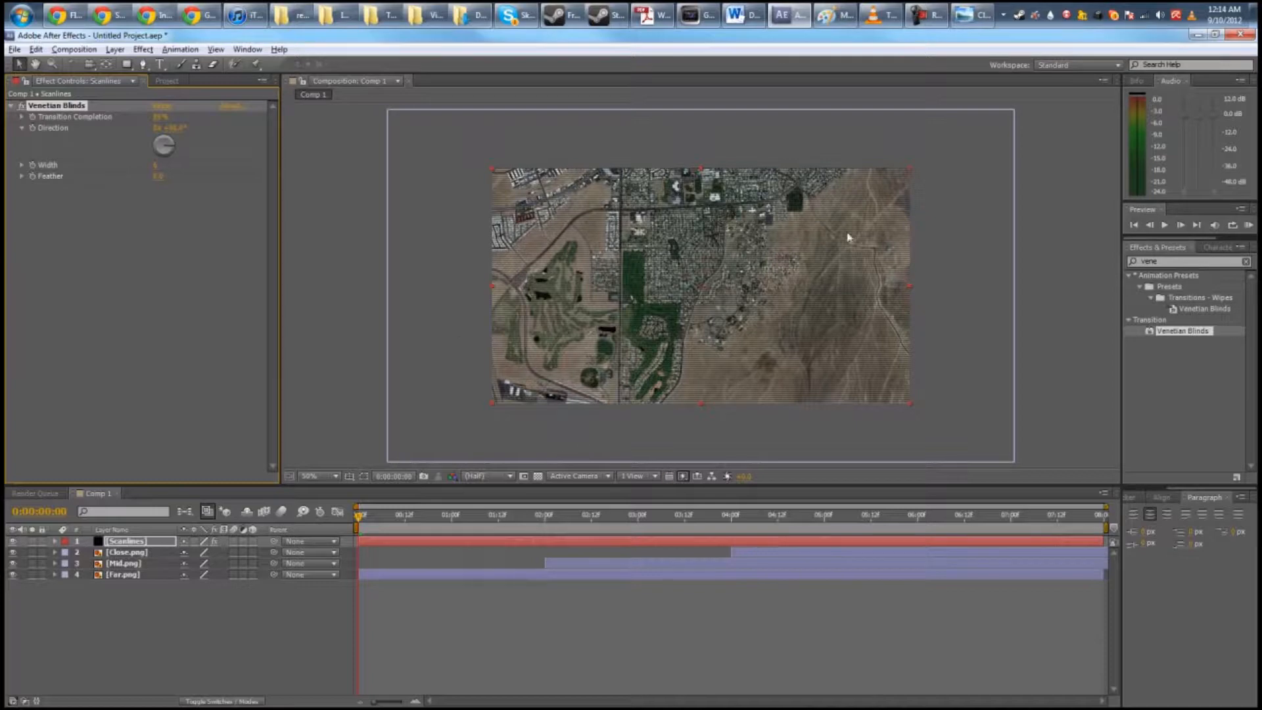
# Step: Create a new adjustment layer above the Scanlines layer
pyautogui.click(225, 633)
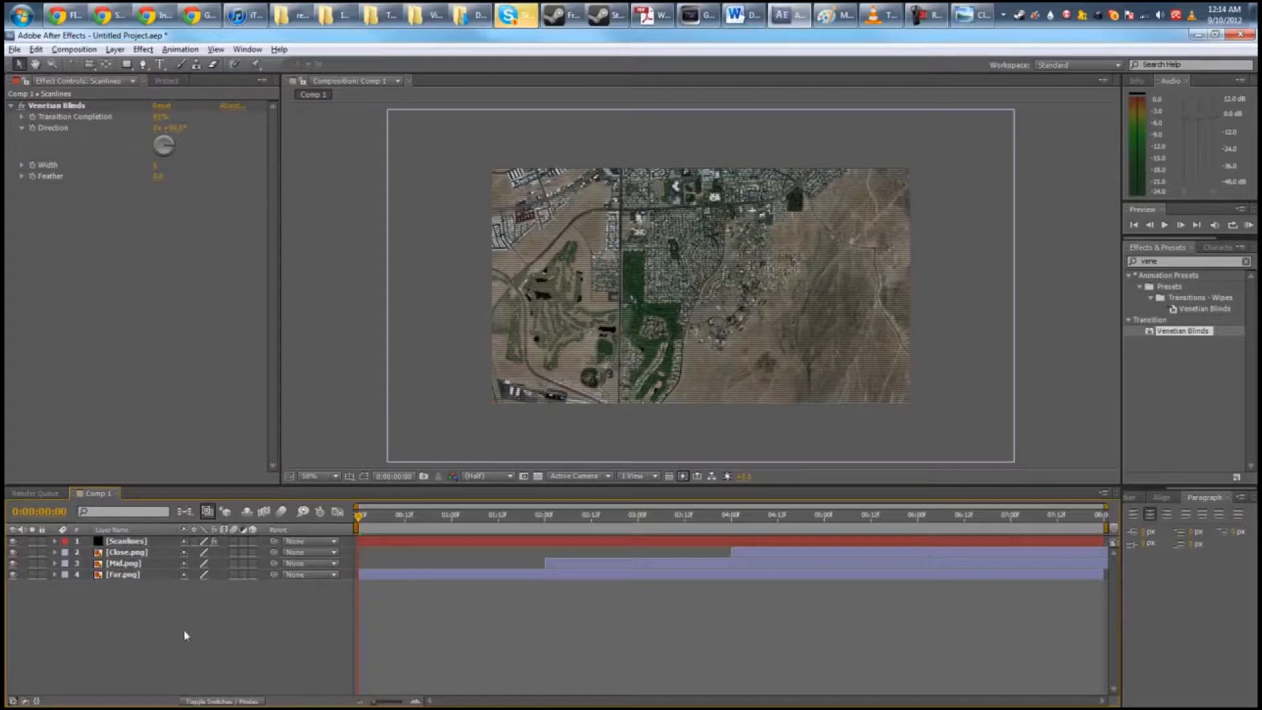
pyautogui.rightClick(165, 617)
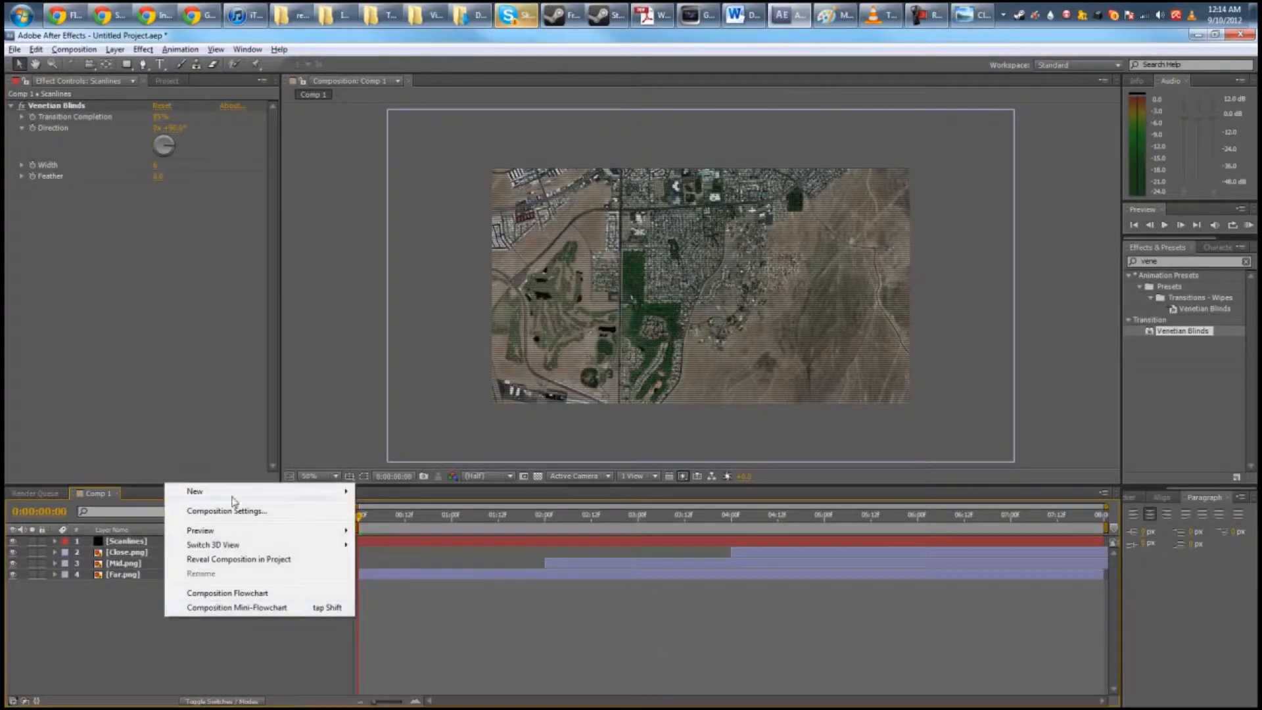
pyautogui.moveTo(231, 500)
pyautogui.click(429, 598)
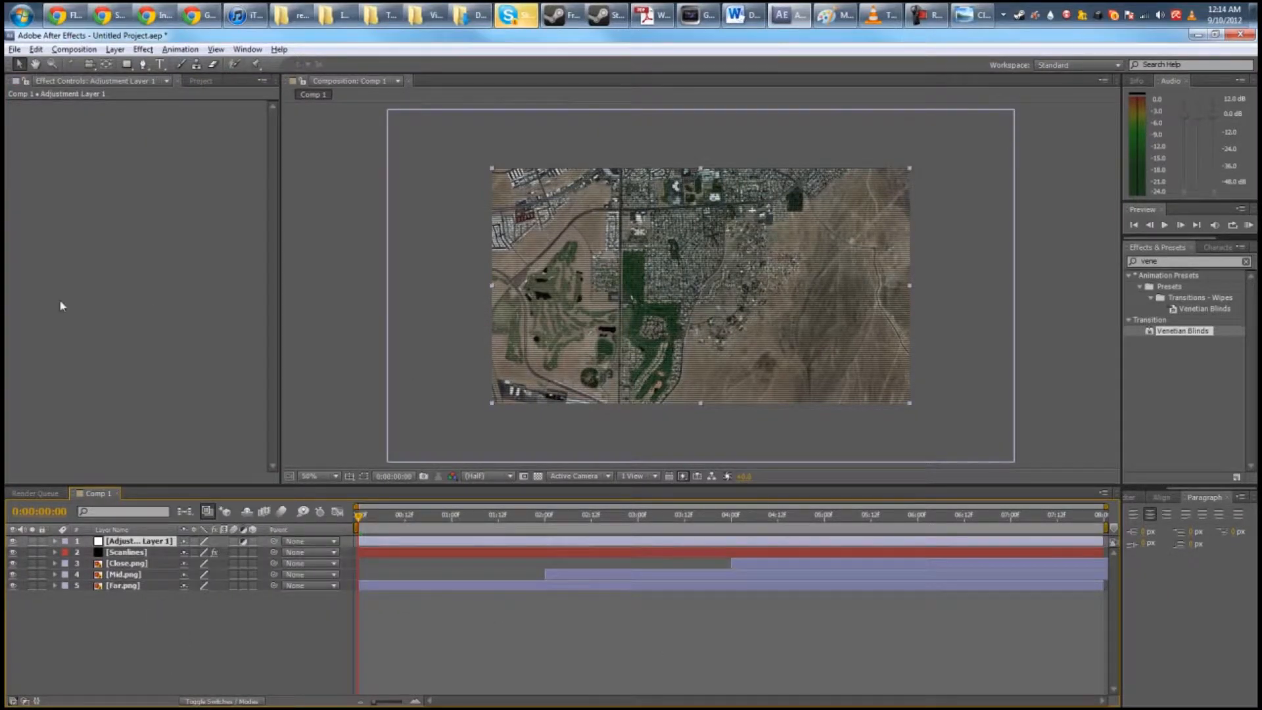
# Step: Apply the Photo Filter color correction effect to the adjustment layer and set its filter to Deep Emerald
pyautogui.rightClick(105, 247)
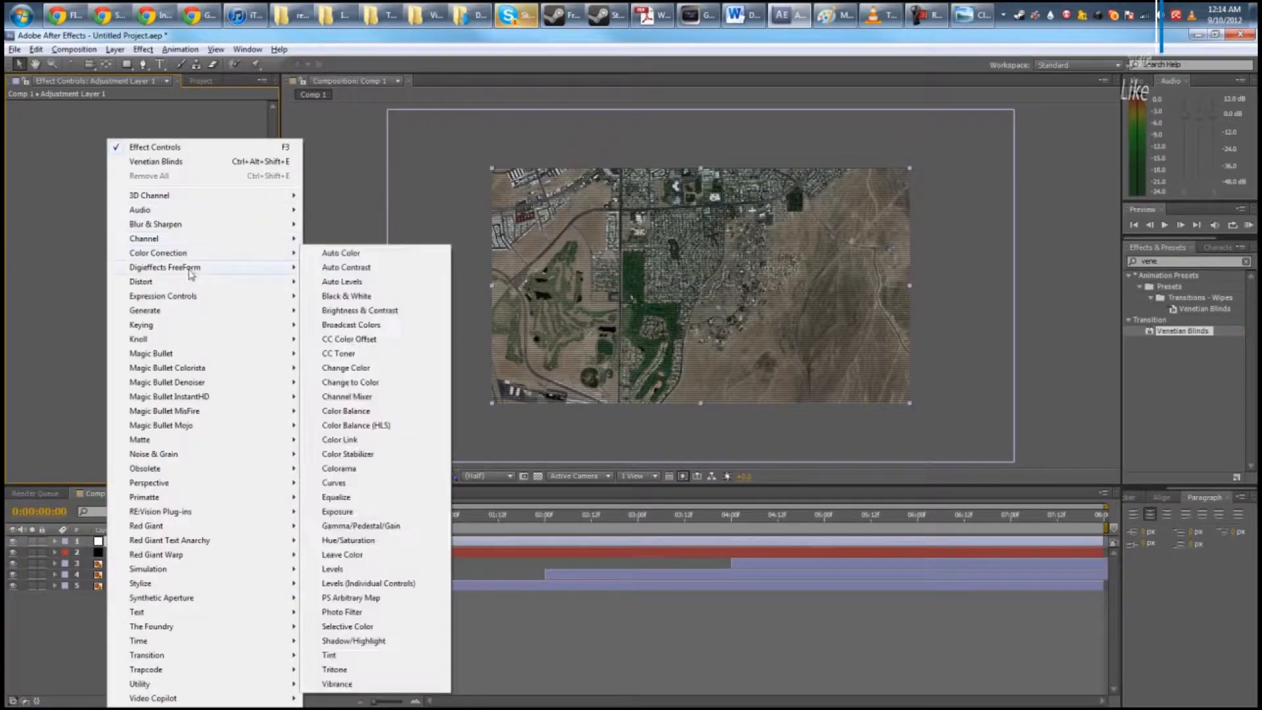
pyautogui.moveTo(197, 253)
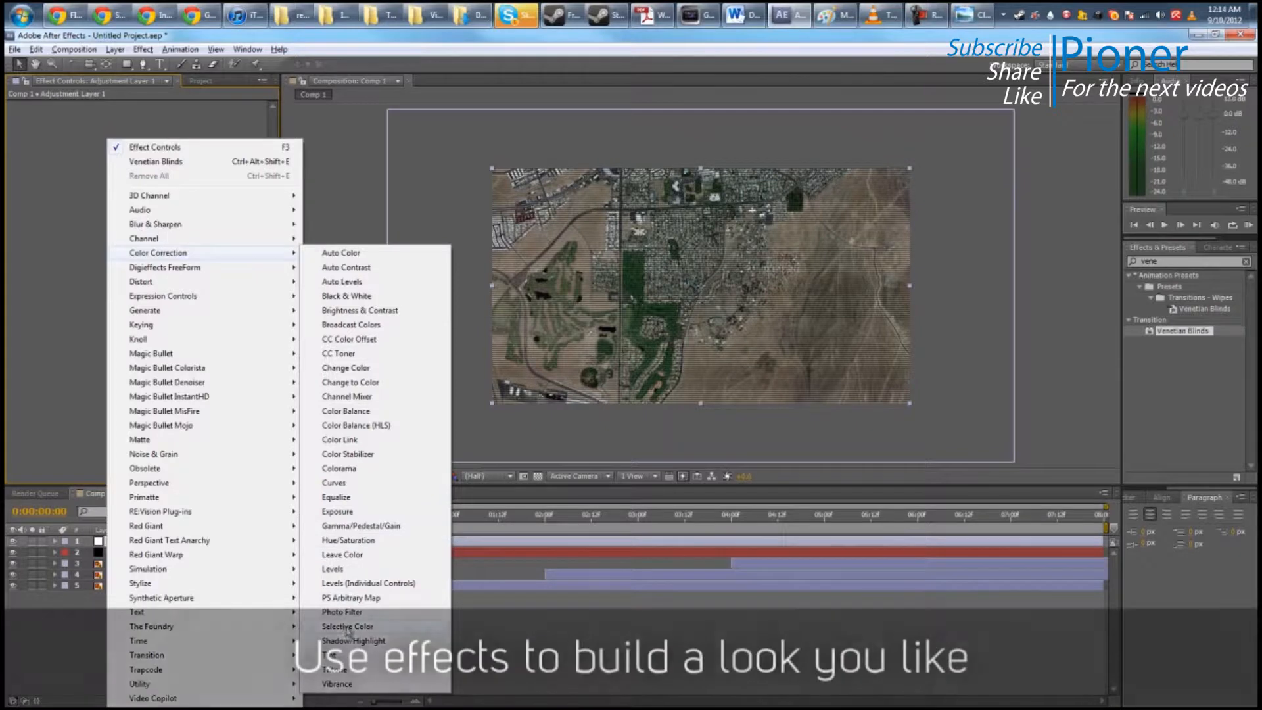
pyautogui.click(342, 613)
pyautogui.click(197, 117)
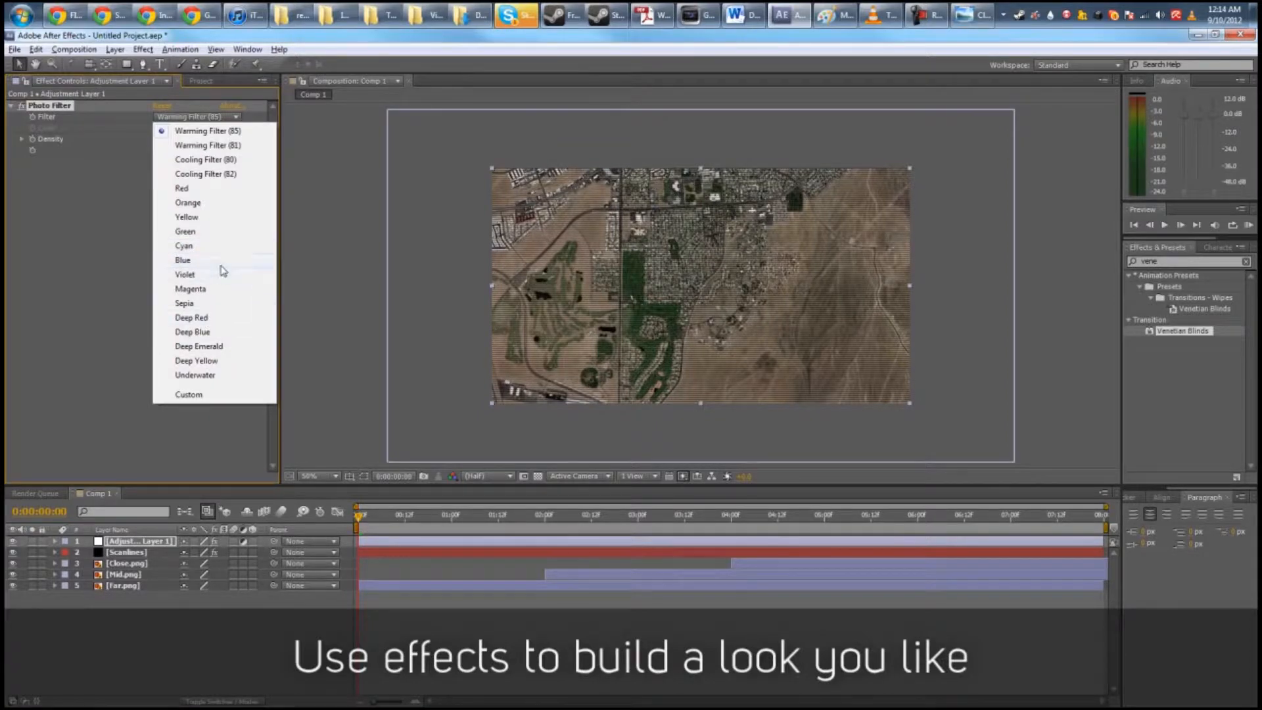
pyautogui.click(217, 347)
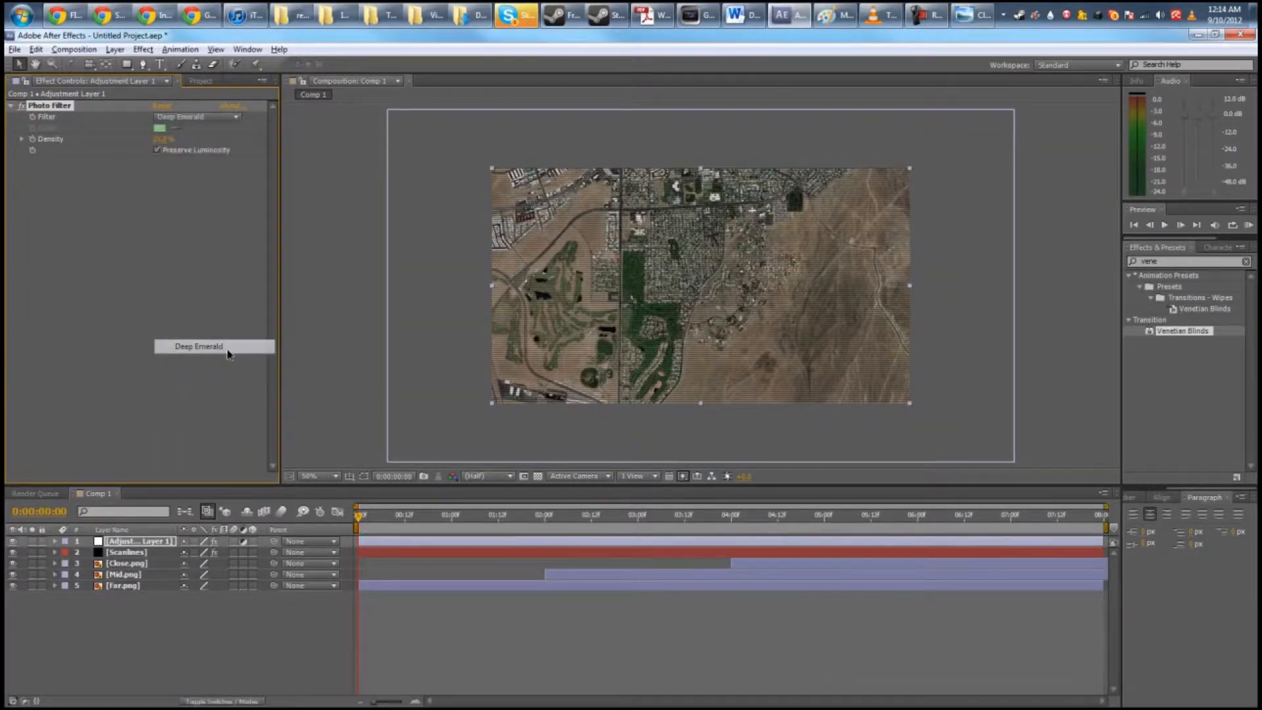
# Step: Try the Green filter in the Photo Filter effect, going back to Deep Emerald
pyautogui.click(196, 118)
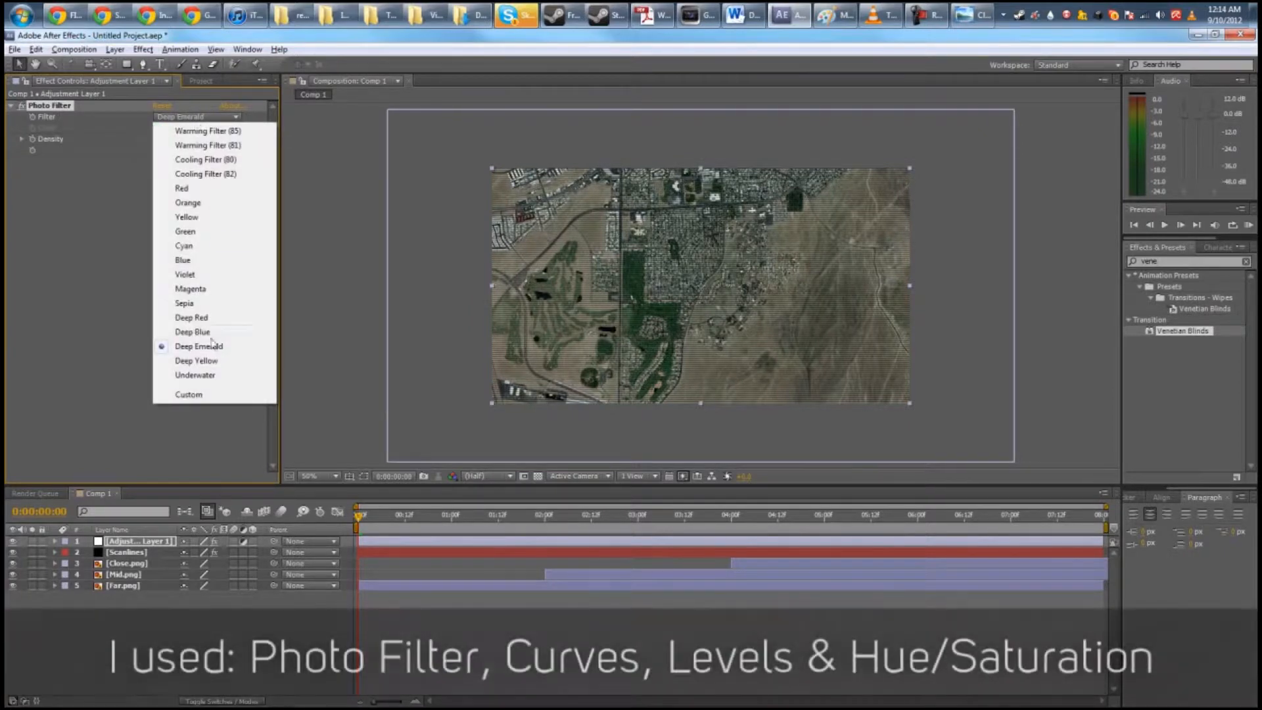
pyautogui.click(191, 231)
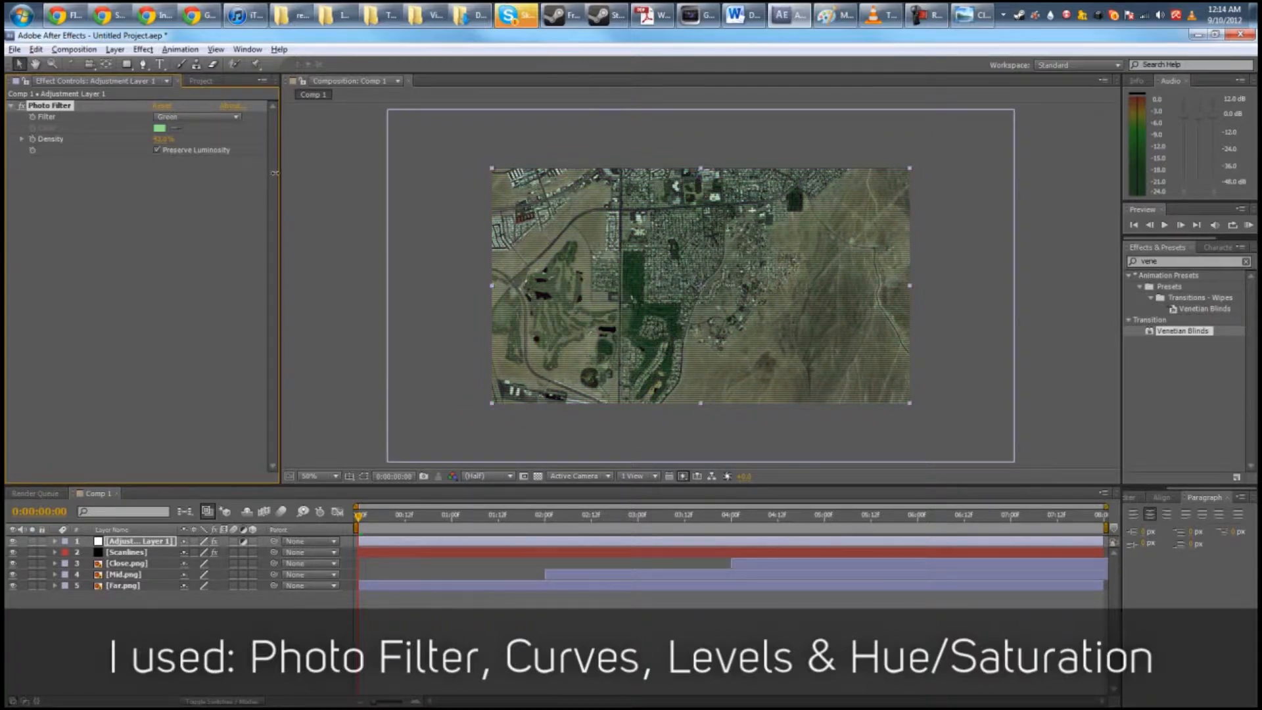
pyautogui.click(197, 117)
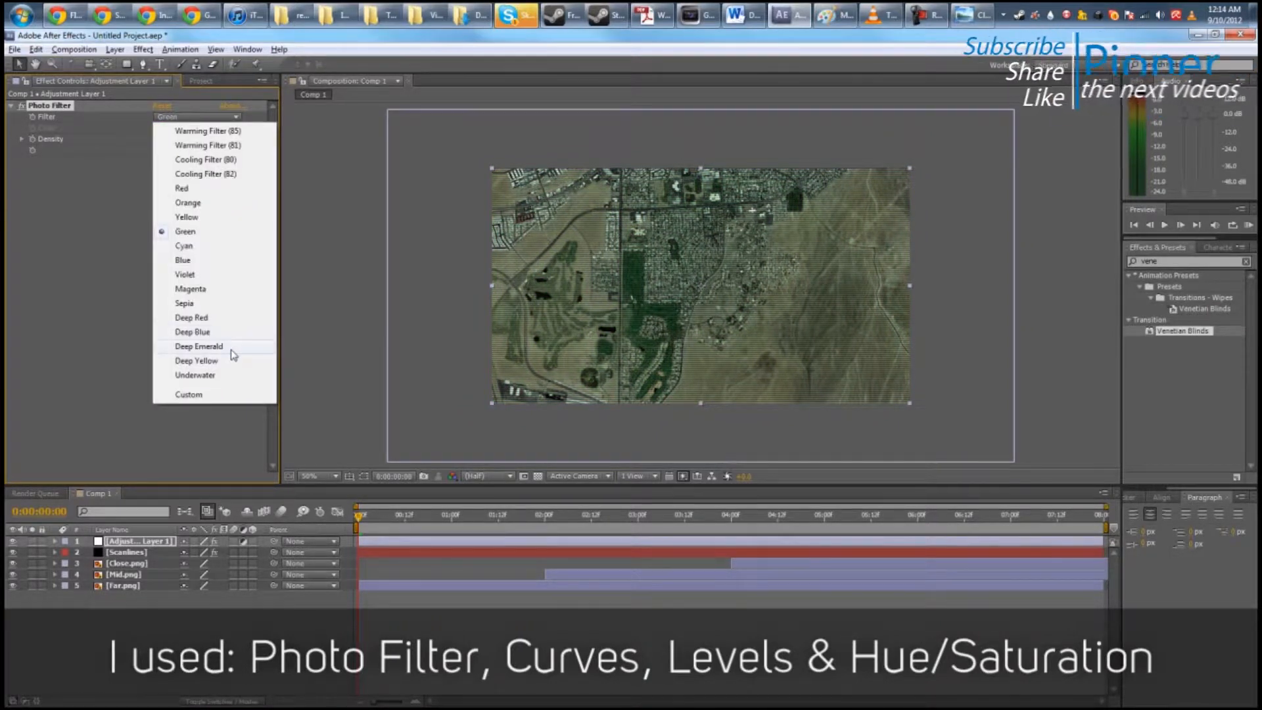
pyautogui.click(231, 349)
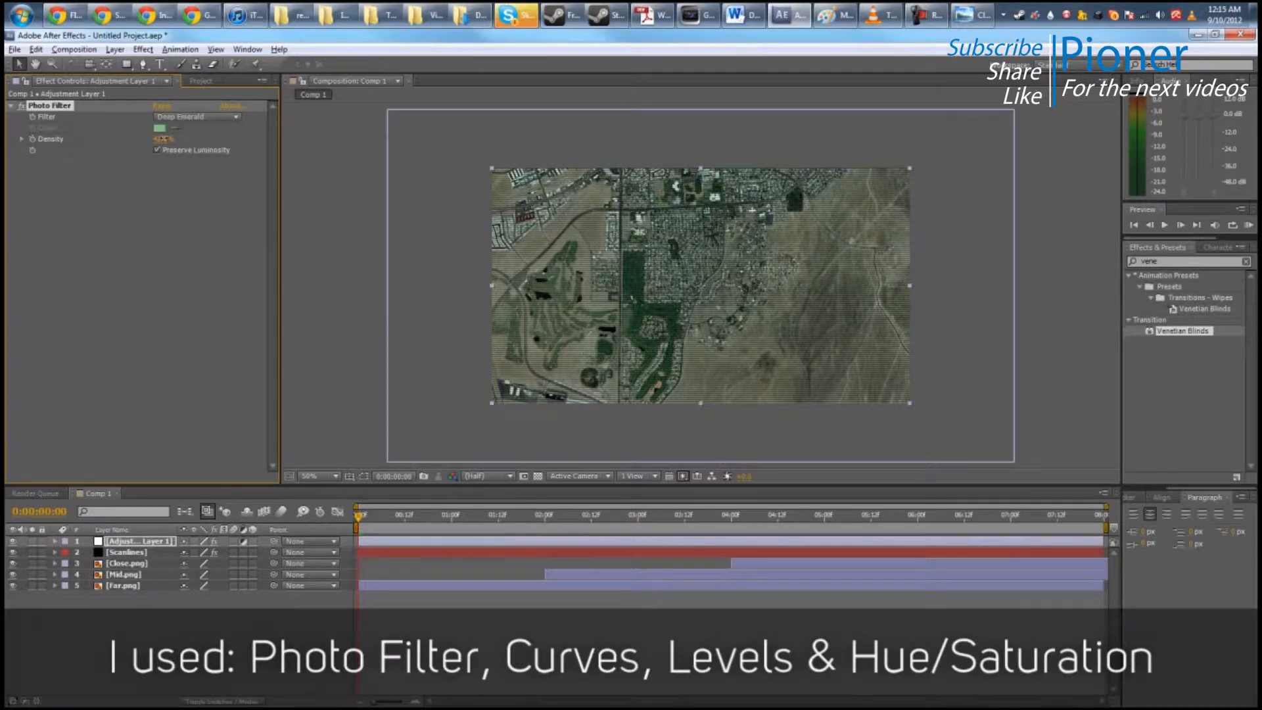
# Step: Set the Photo Filter density to 40%
pyautogui.click(165, 141)
pyautogui.write('40')
pyautogui.press('Return')
pyautogui.click(136, 319)
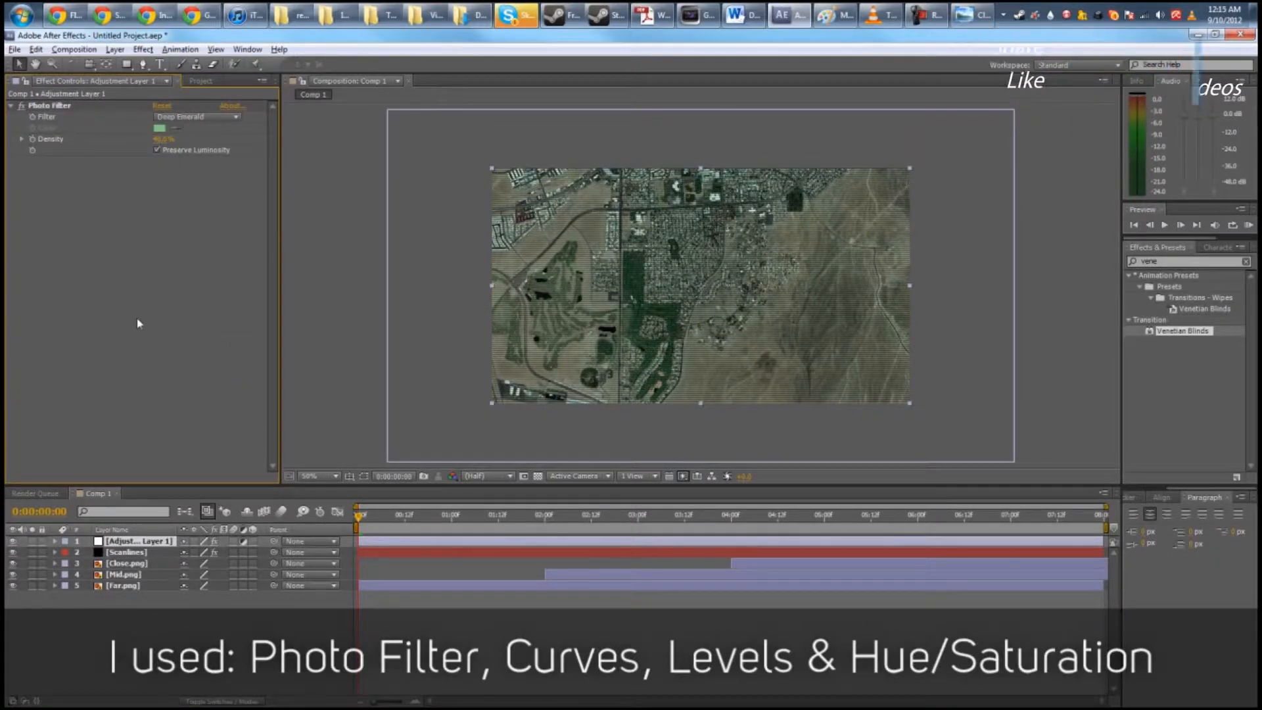
# Step: Add the Curves effect to the adjustment layer and shape a gentle S-curve with raised highlights and lowered shadows
pyautogui.rightClick(95, 227)
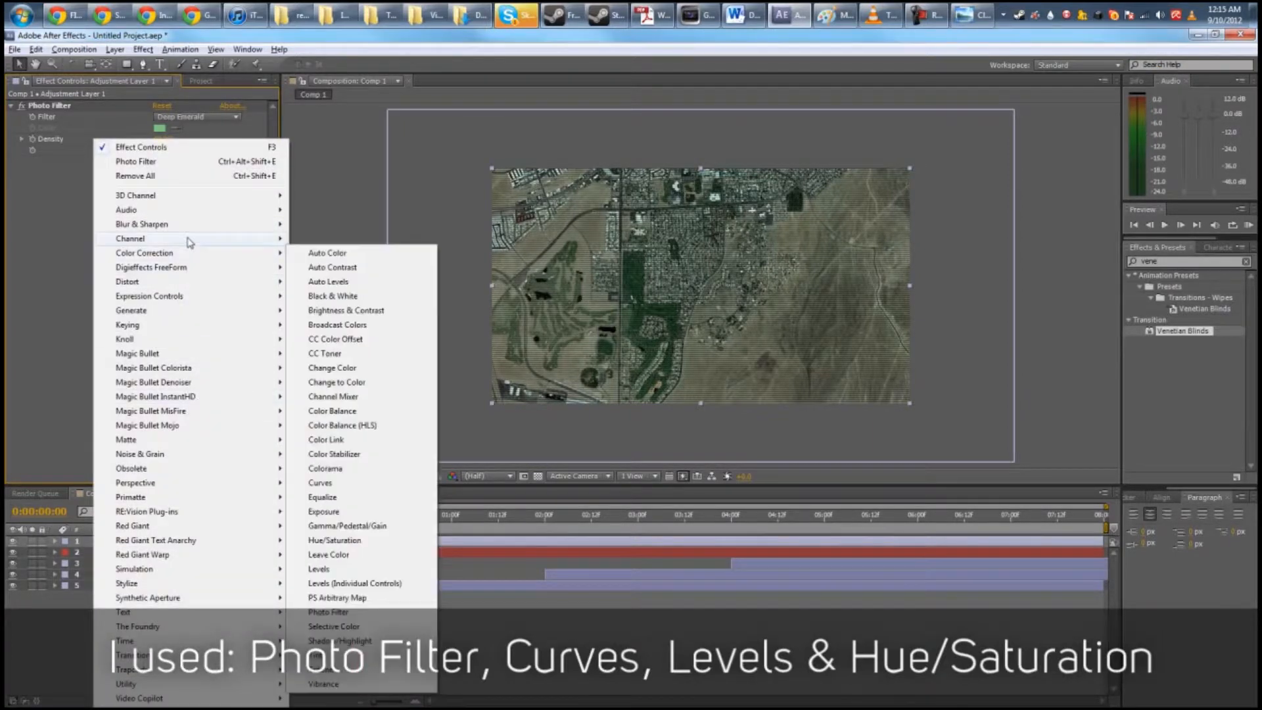
pyautogui.moveTo(173, 256)
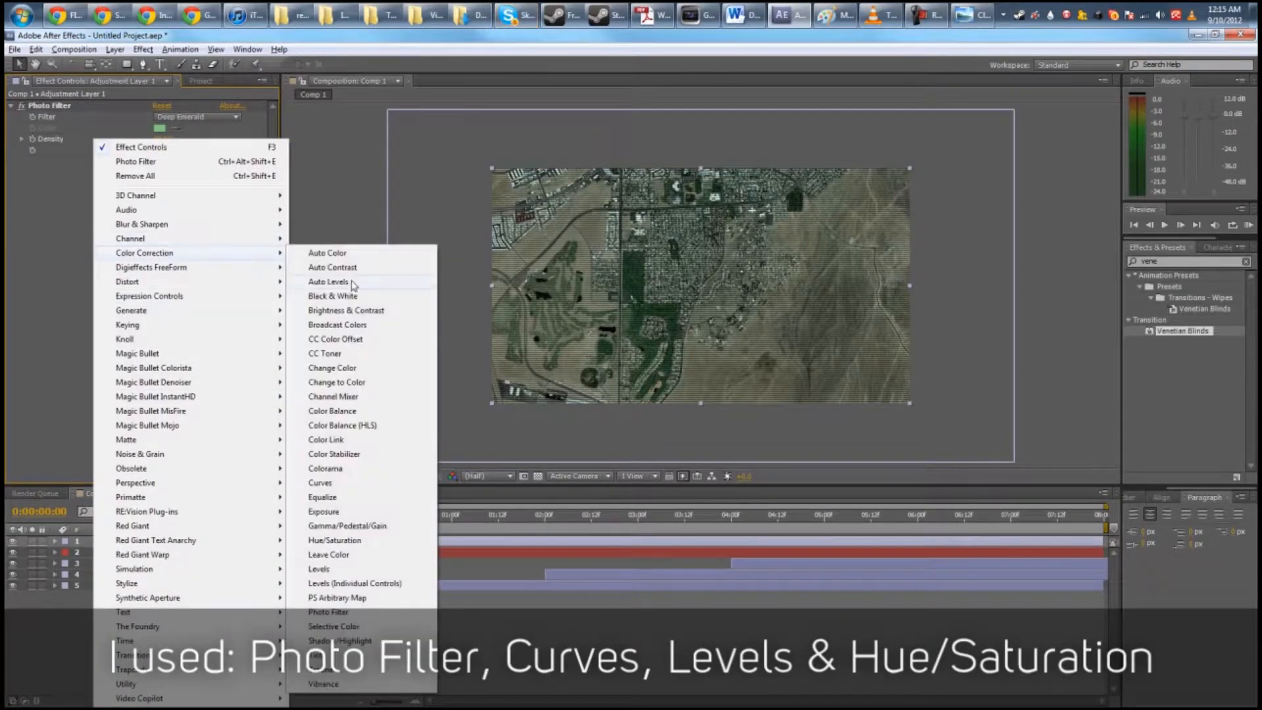
pyautogui.click(359, 484)
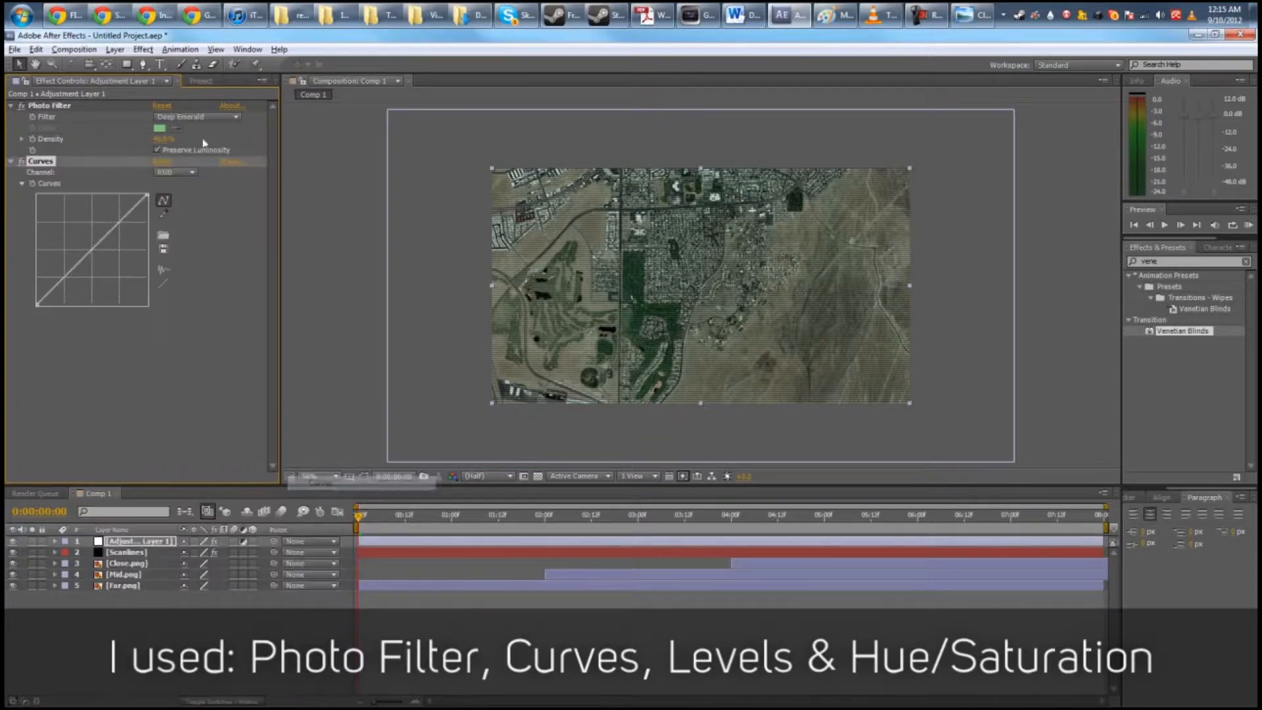
pyautogui.moveTo(116, 226); pyautogui.dragTo(110, 222)
pyautogui.moveTo(71, 262); pyautogui.dragTo(74, 275)
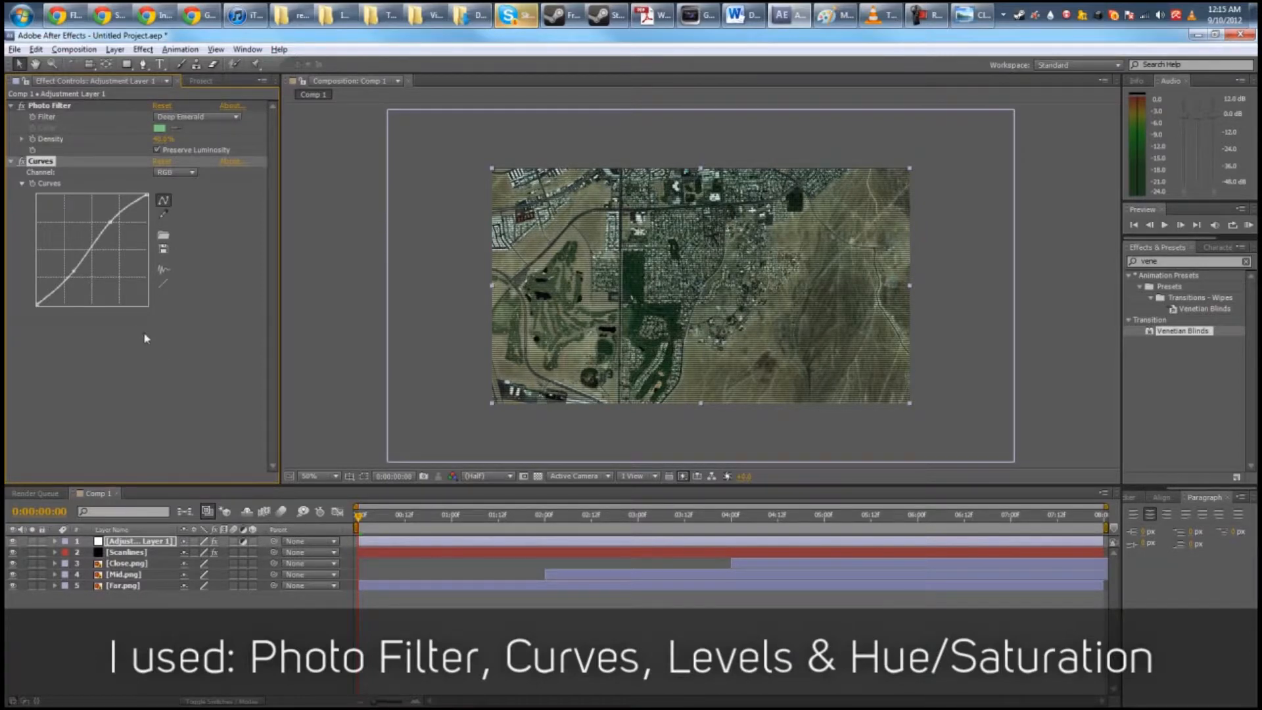
# Step: Add the Levels effect to the adjustment layer and lower the output white of its Red channel
pyautogui.rightClick(93, 355)
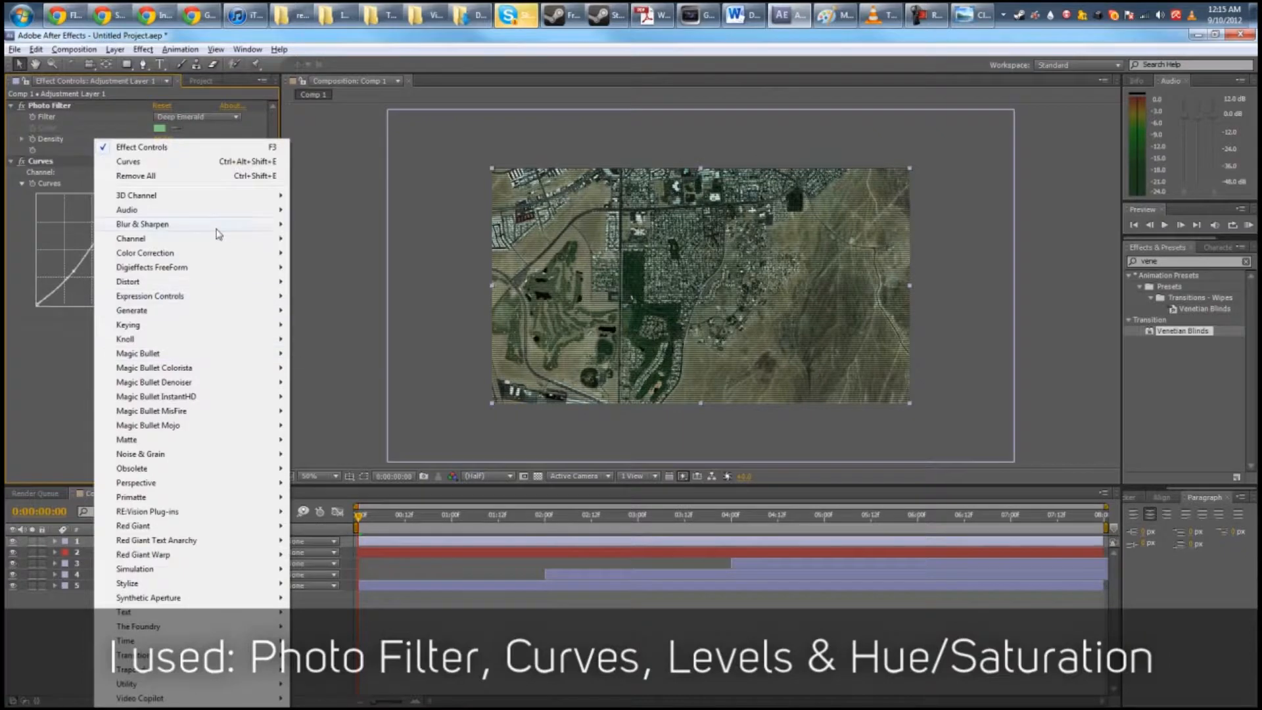
pyautogui.moveTo(209, 250)
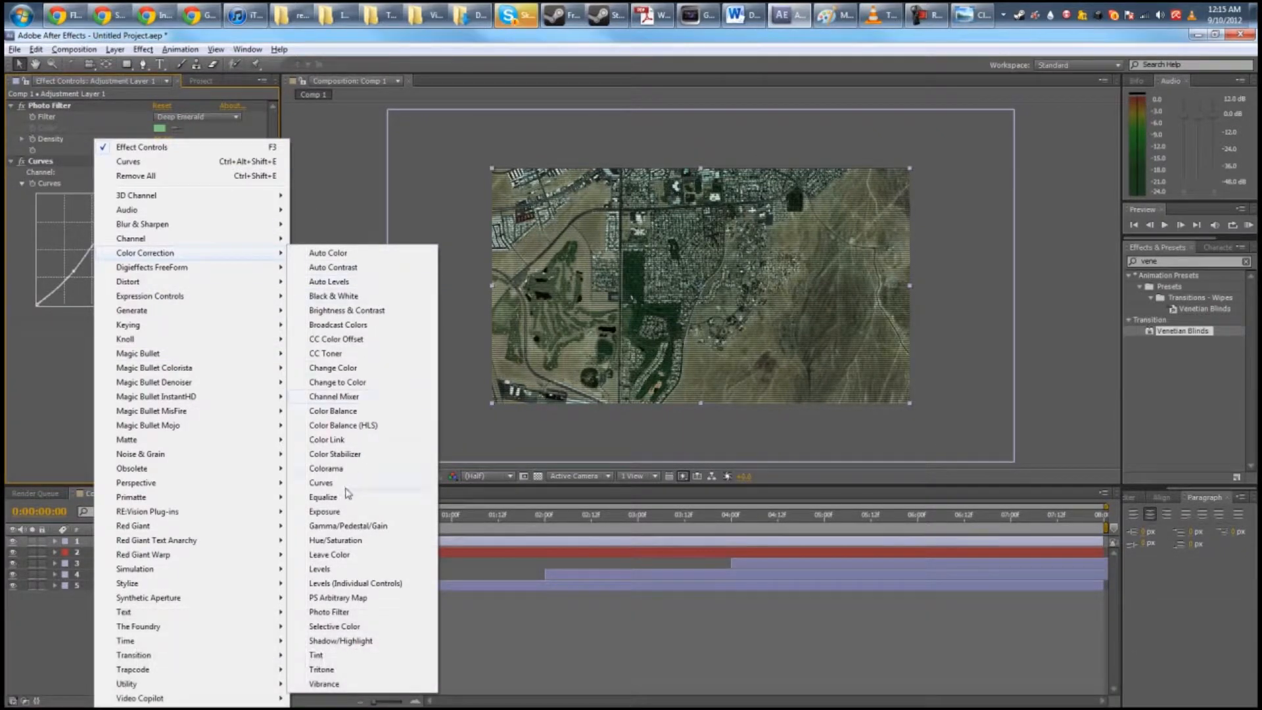
pyautogui.click(327, 569)
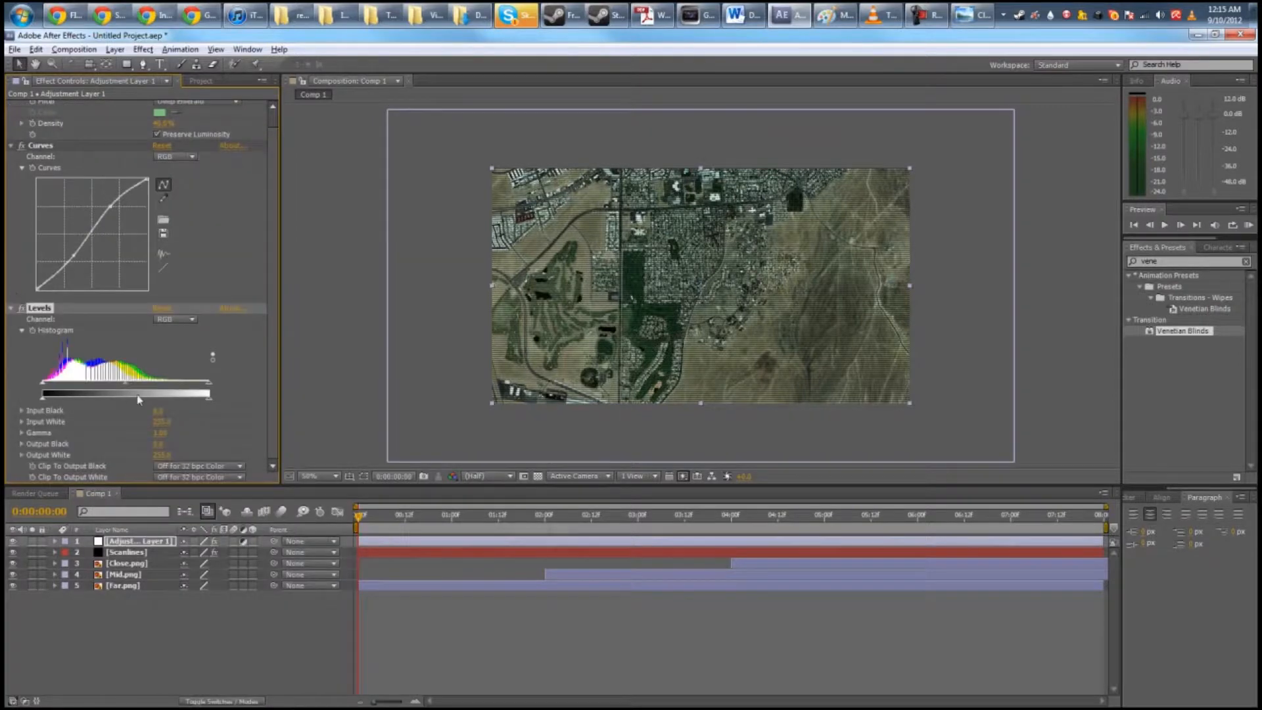
pyautogui.click(174, 319)
pyautogui.click(188, 347)
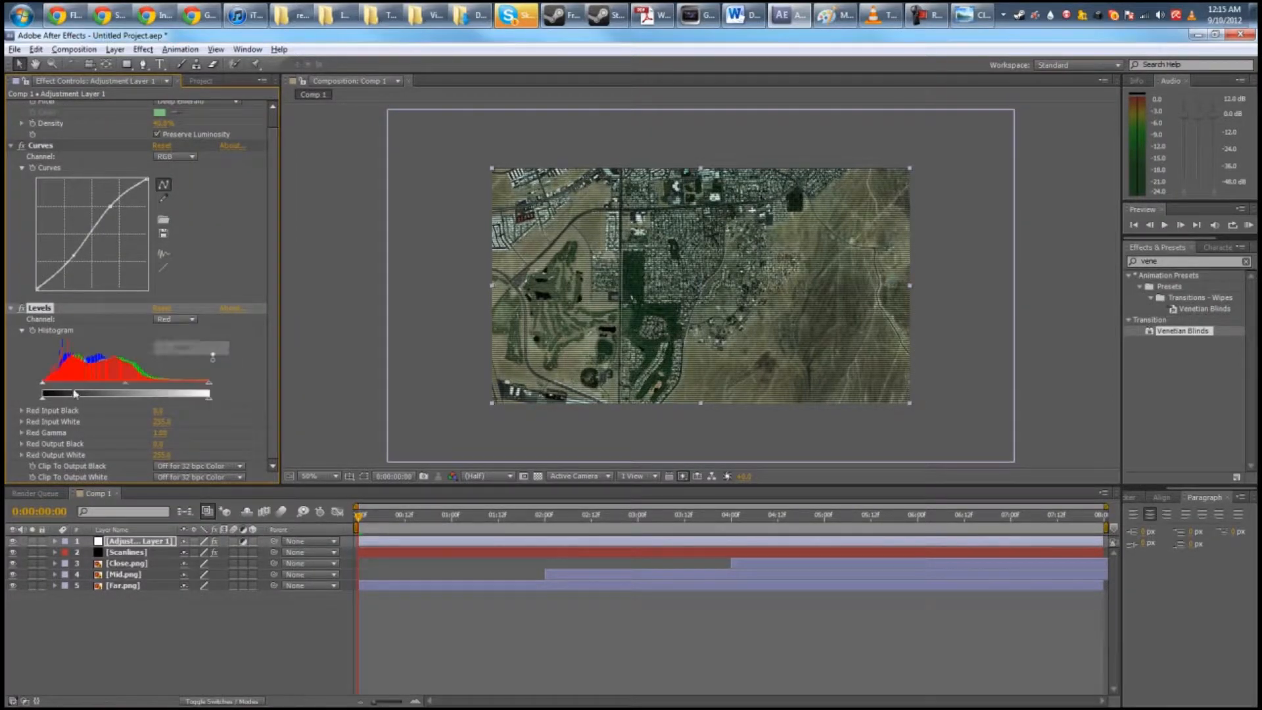
pyautogui.moveTo(55, 401); pyautogui.dragTo(41, 401)
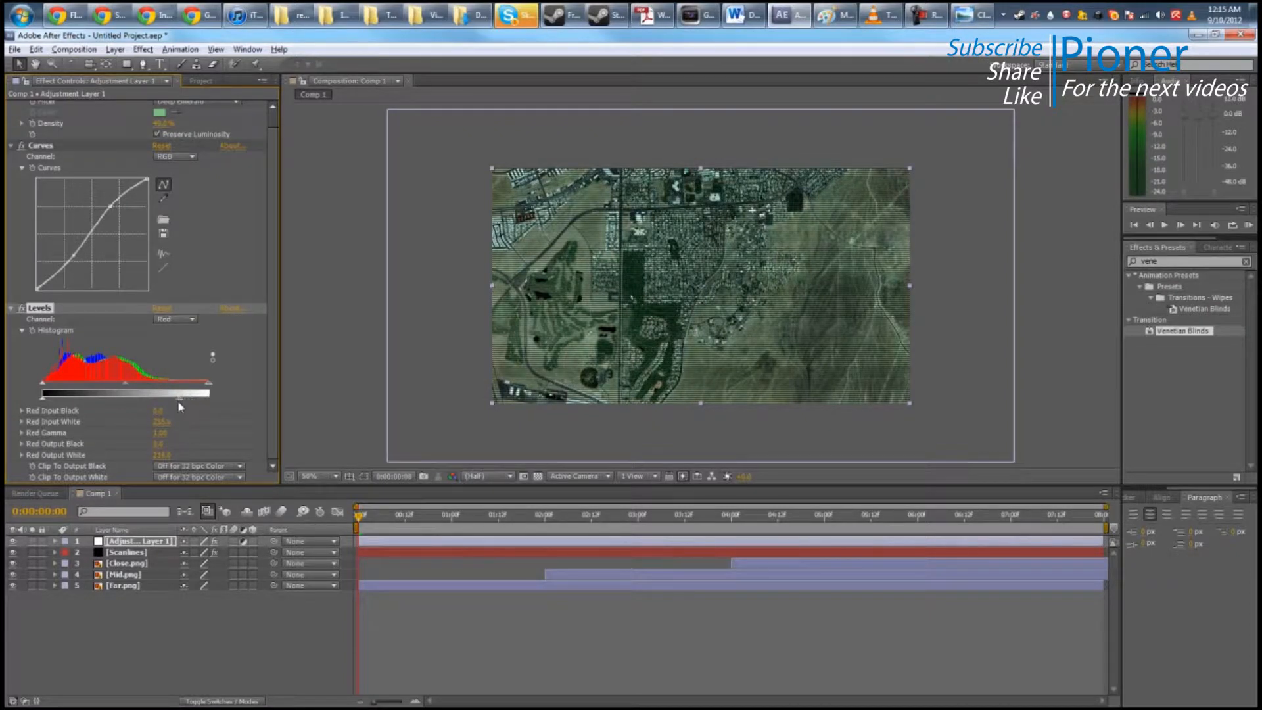
# Step: Lower the Levels output white for the Green channel and for the combined RGB channel
pyautogui.click(177, 319)
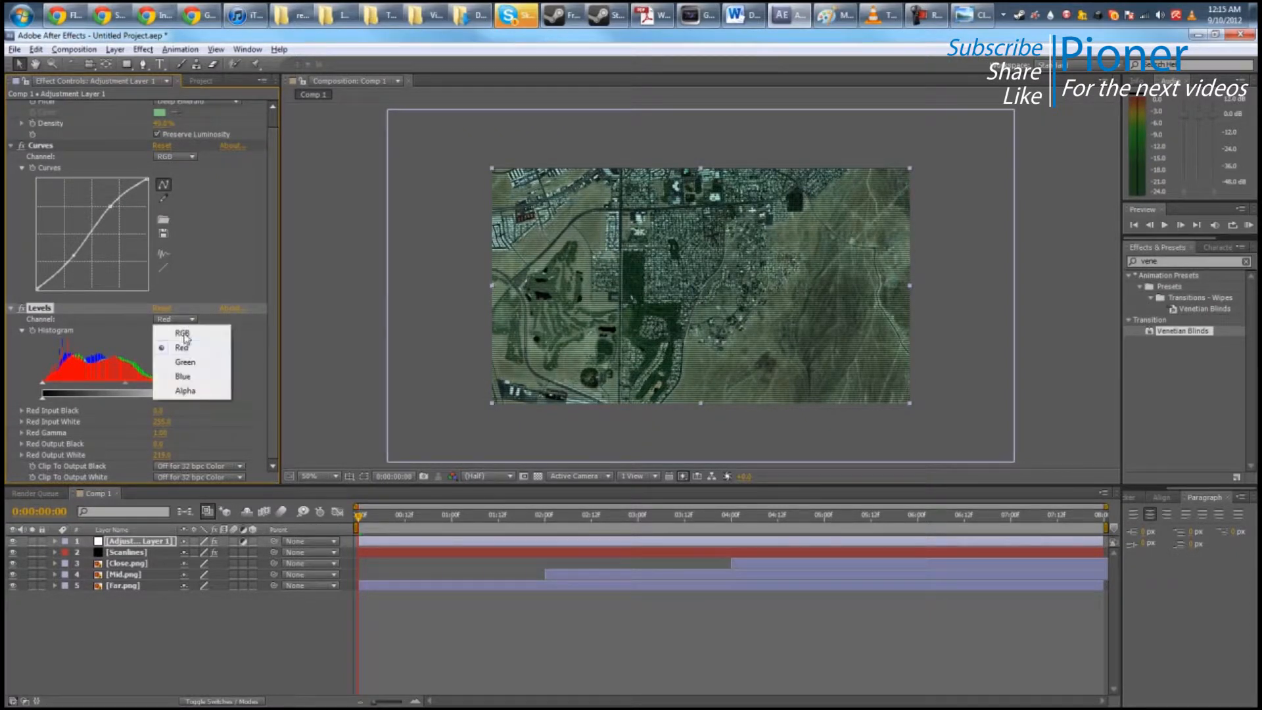
pyautogui.click(180, 359)
pyautogui.moveTo(52, 400); pyautogui.dragTo(40, 399)
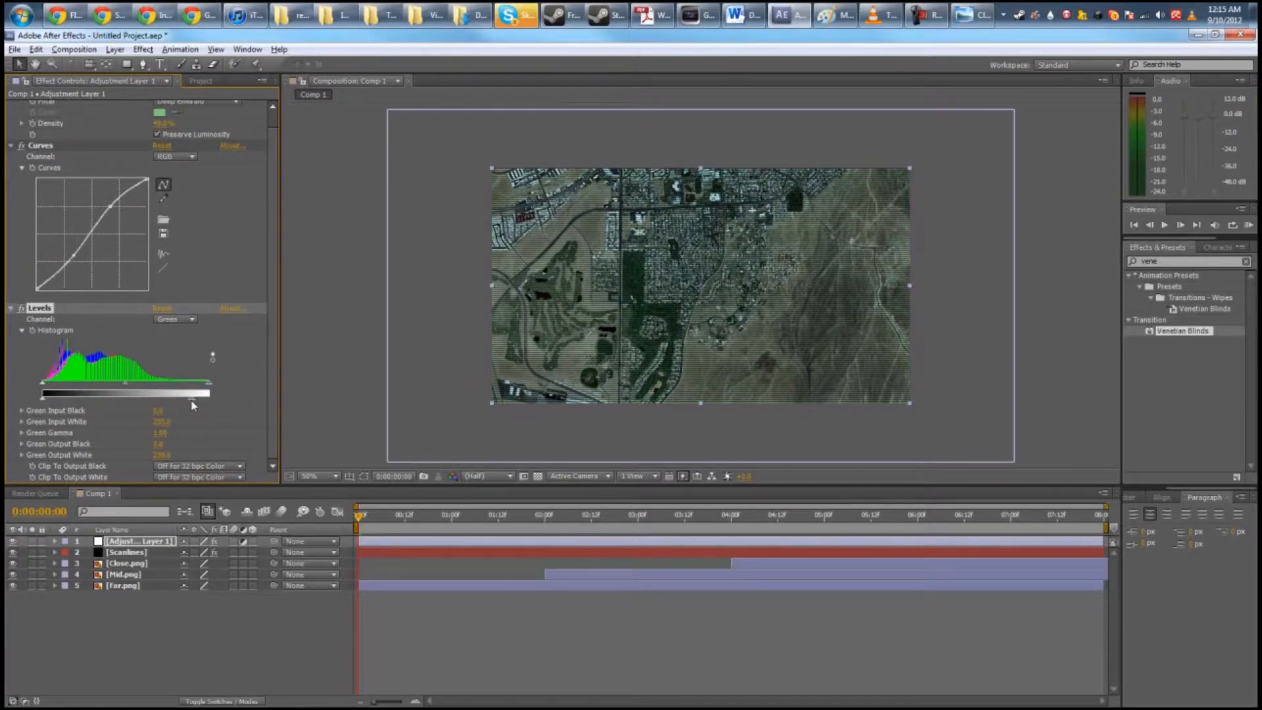
pyautogui.click(181, 321)
pyautogui.click(189, 333)
pyautogui.moveTo(52, 401); pyautogui.dragTo(37, 401)
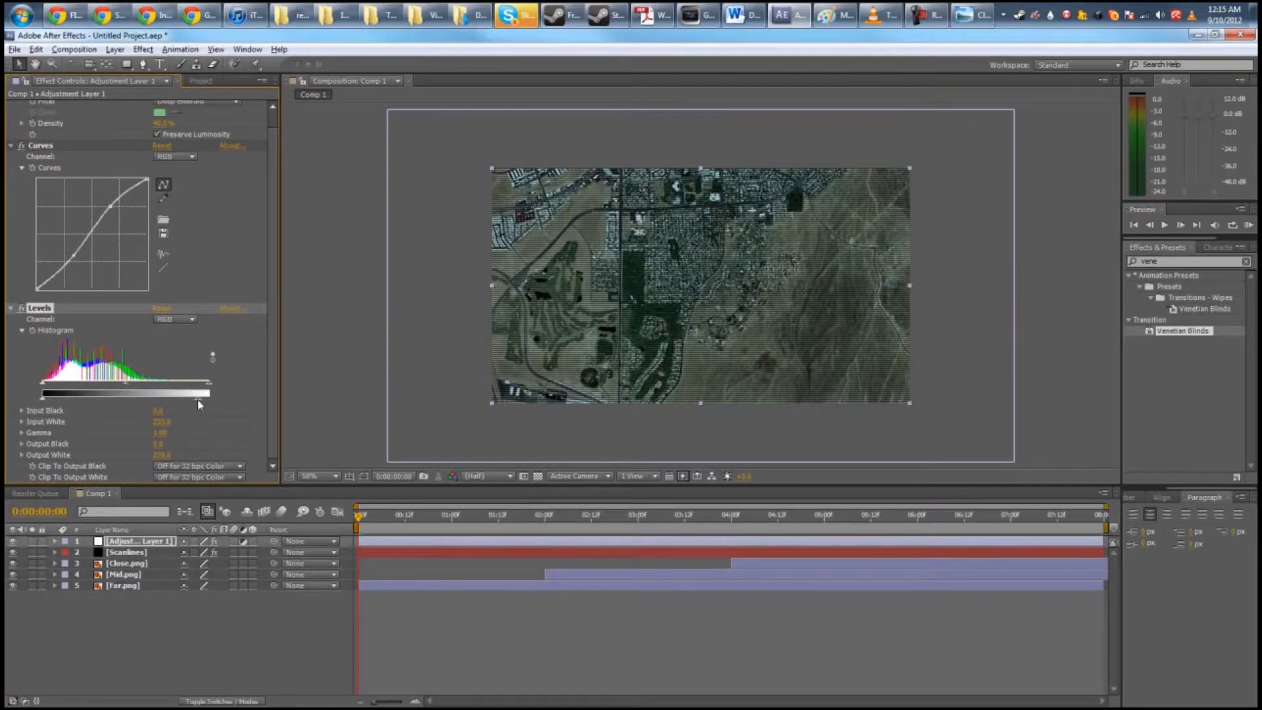
# Step: Collapse the Photo Filter, Curves and Levels effect settings
pyautogui.click(11, 146)
pyautogui.click(11, 172)
pyautogui.click(11, 106)
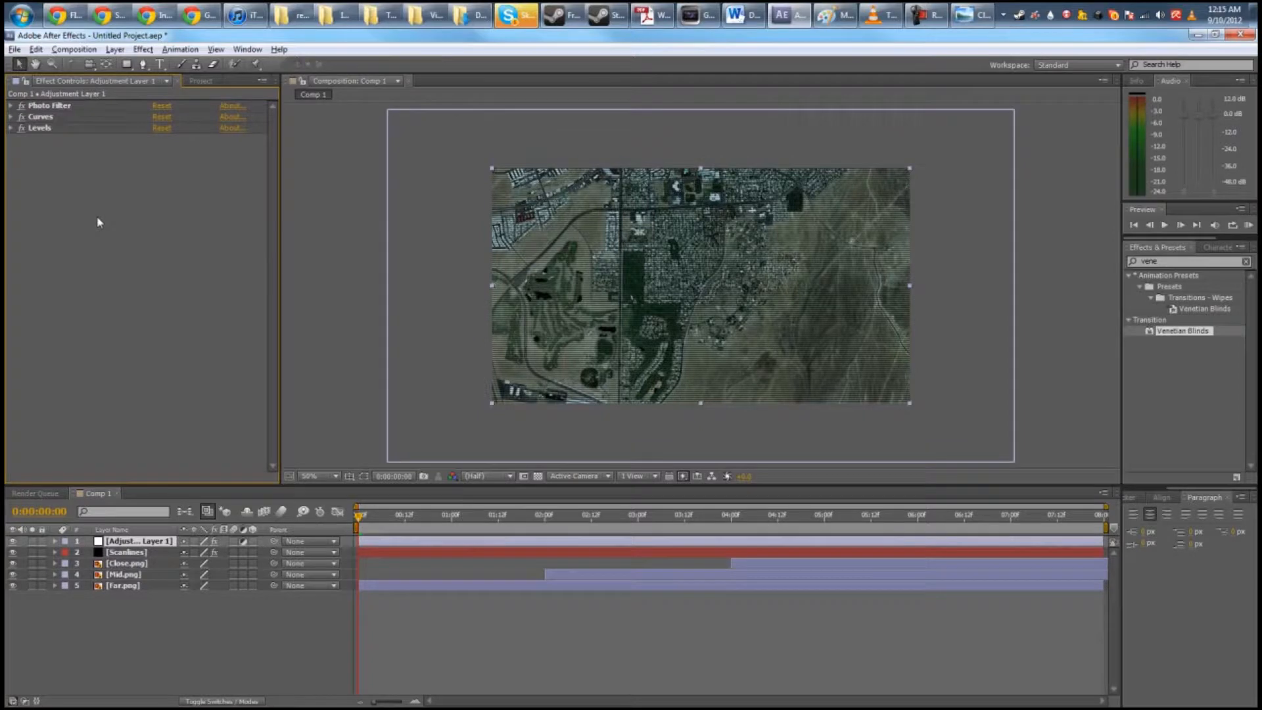
# Step: Rename the adjustment layer as Color
pyautogui.click(185, 612)
pyautogui.click(155, 544)
pyautogui.press('Return')
pyautogui.write('Color')
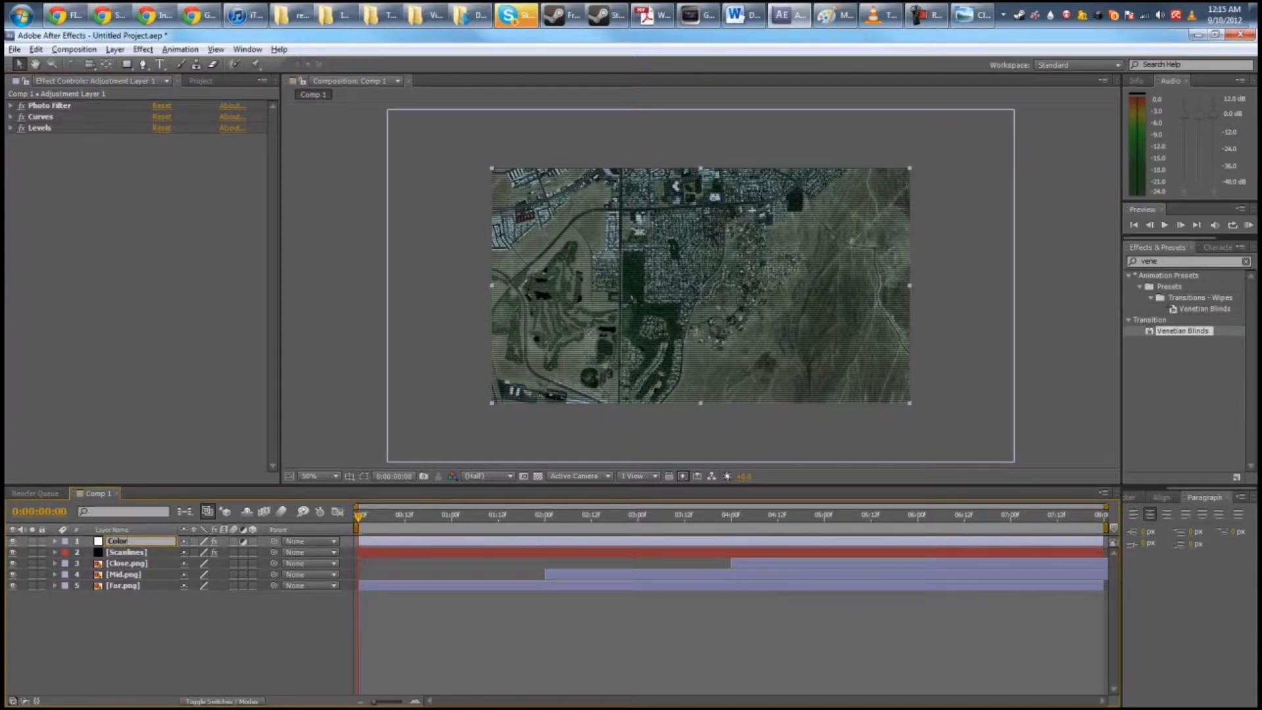
pyautogui.press('Return')
# Step: Create a black solid named Vignette and place it directly below the Color layer
pyautogui.rightClick(159, 620)
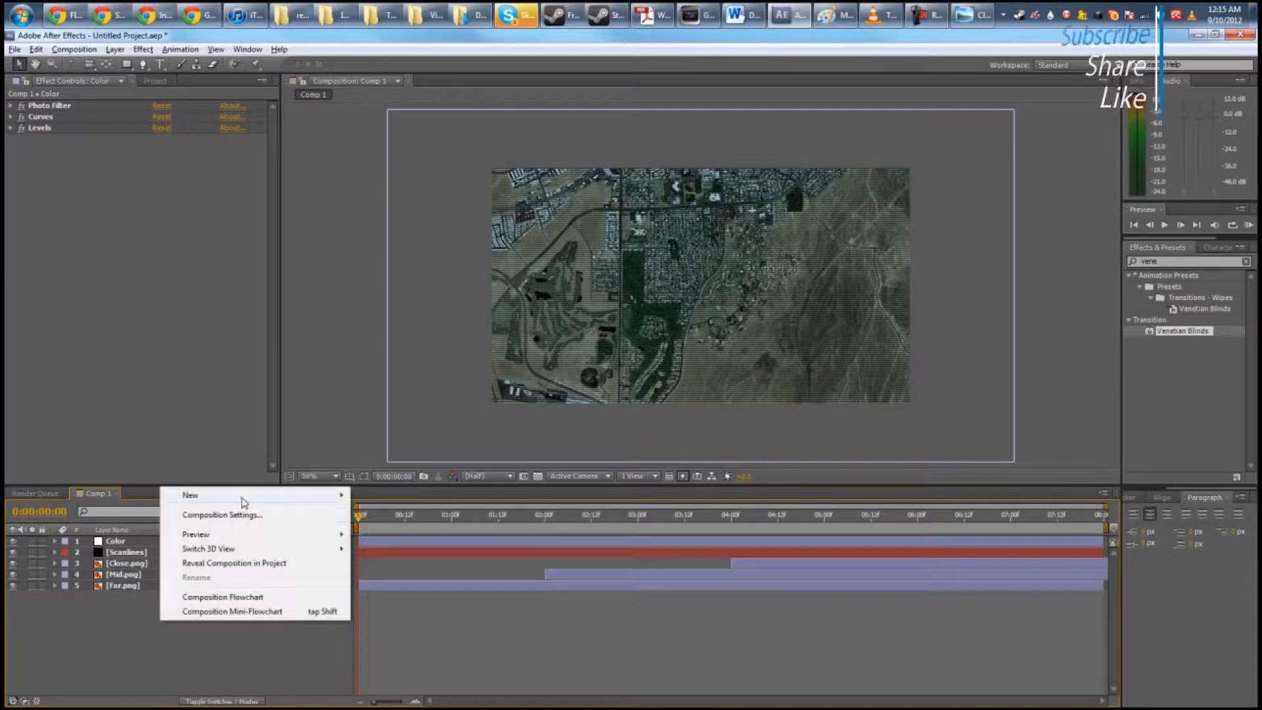
pyautogui.moveTo(263, 495)
pyautogui.click(379, 529)
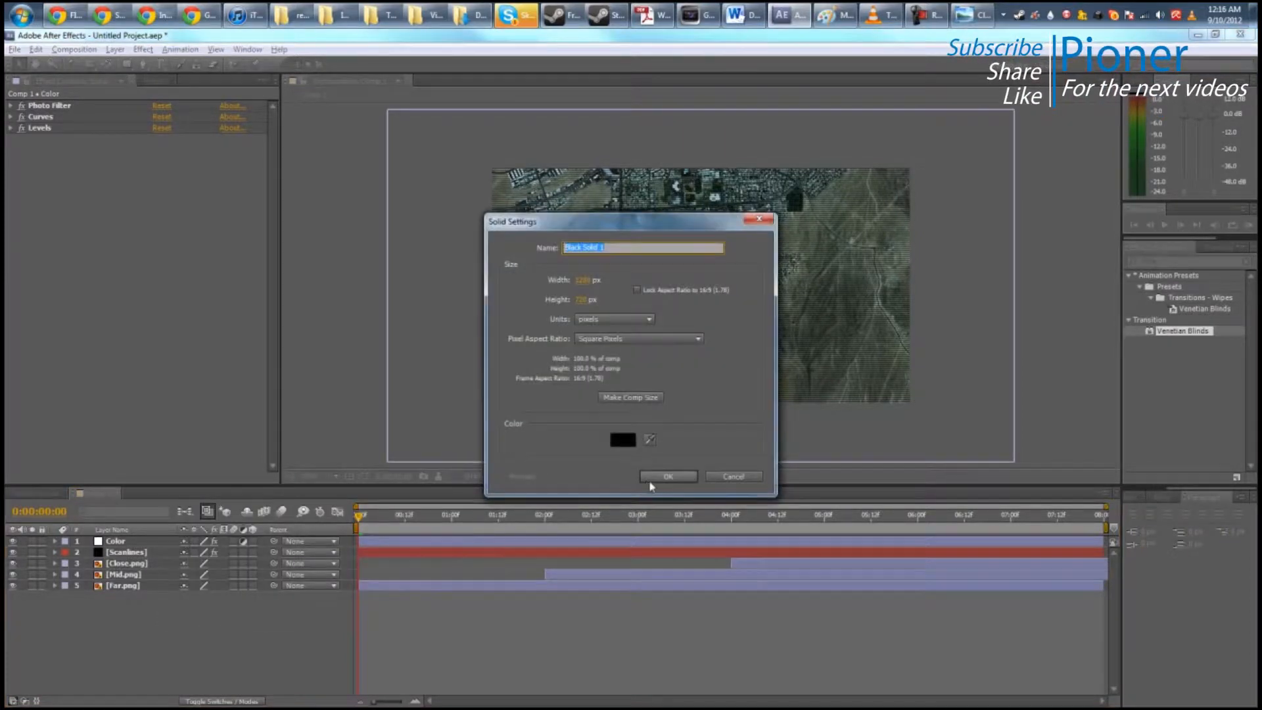
pyautogui.write('Vignette')
pyautogui.press('Return')
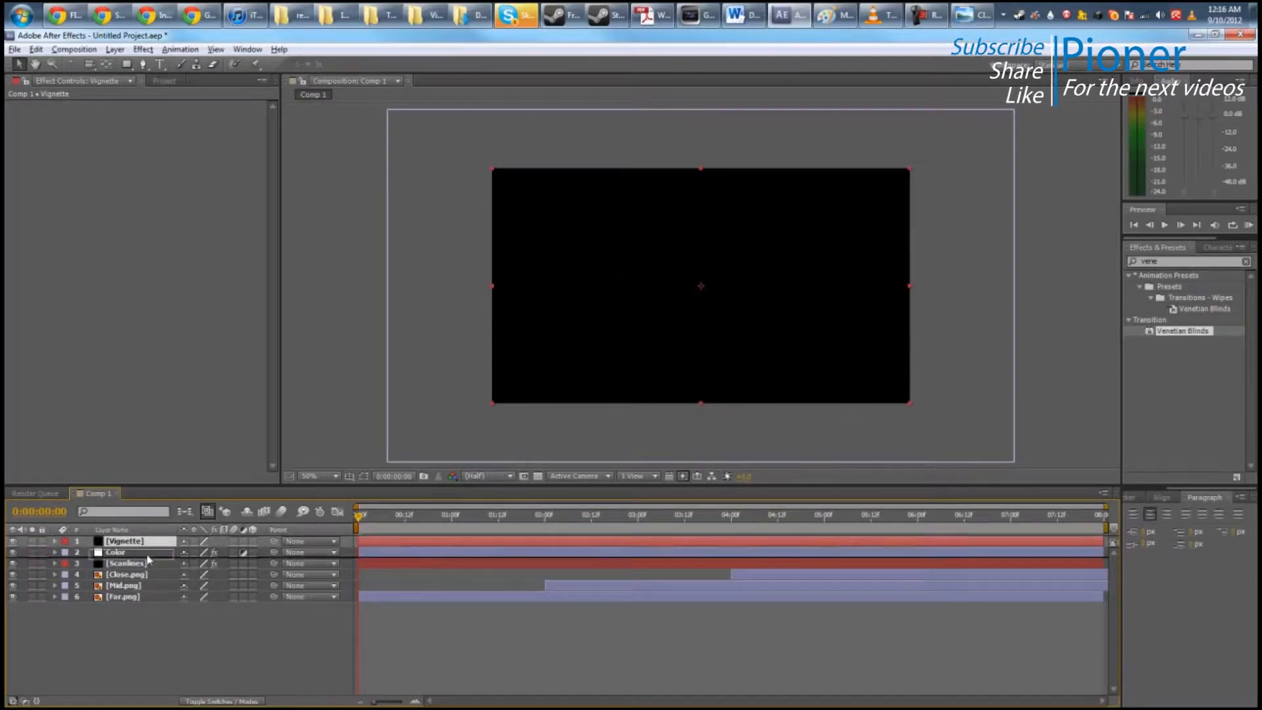
pyautogui.moveTo(149, 556); pyautogui.dragTo(141, 558)
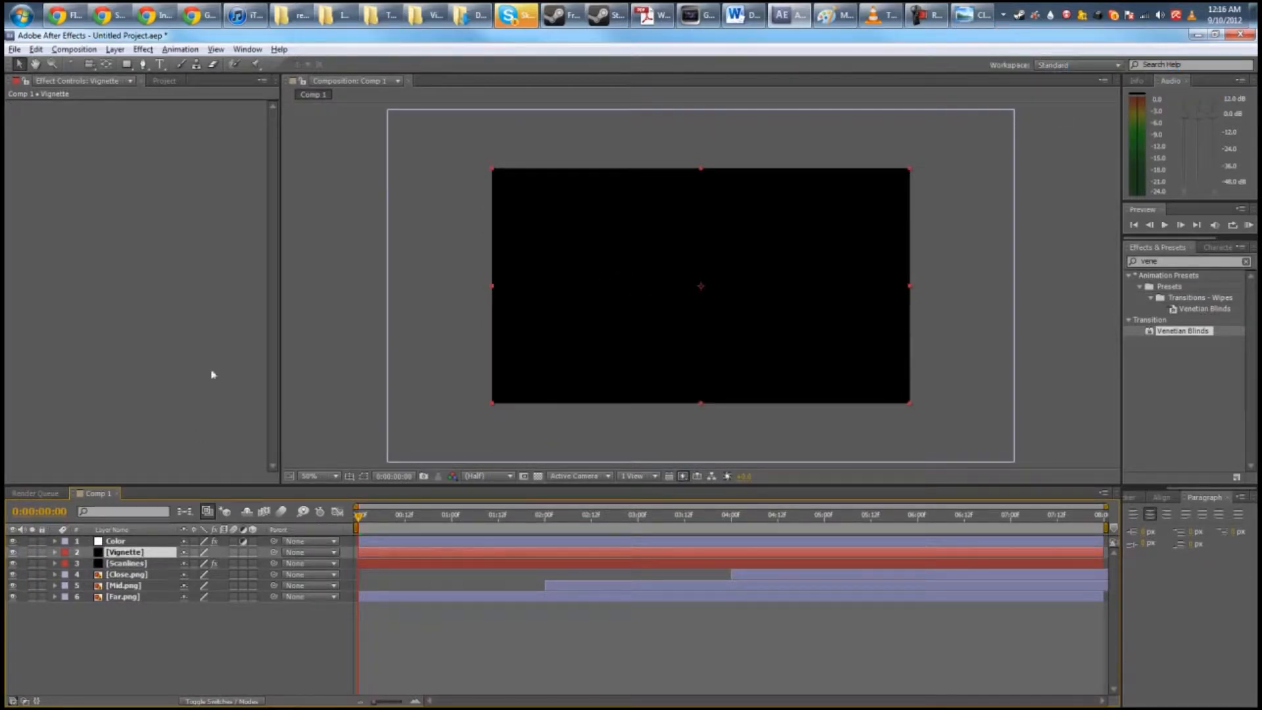
# Step: Add a full-size elliptical mask to the Vignette layer and set the mask mode to Subtract
pyautogui.moveTo(126, 64); pyautogui.dragTo(213, 94)
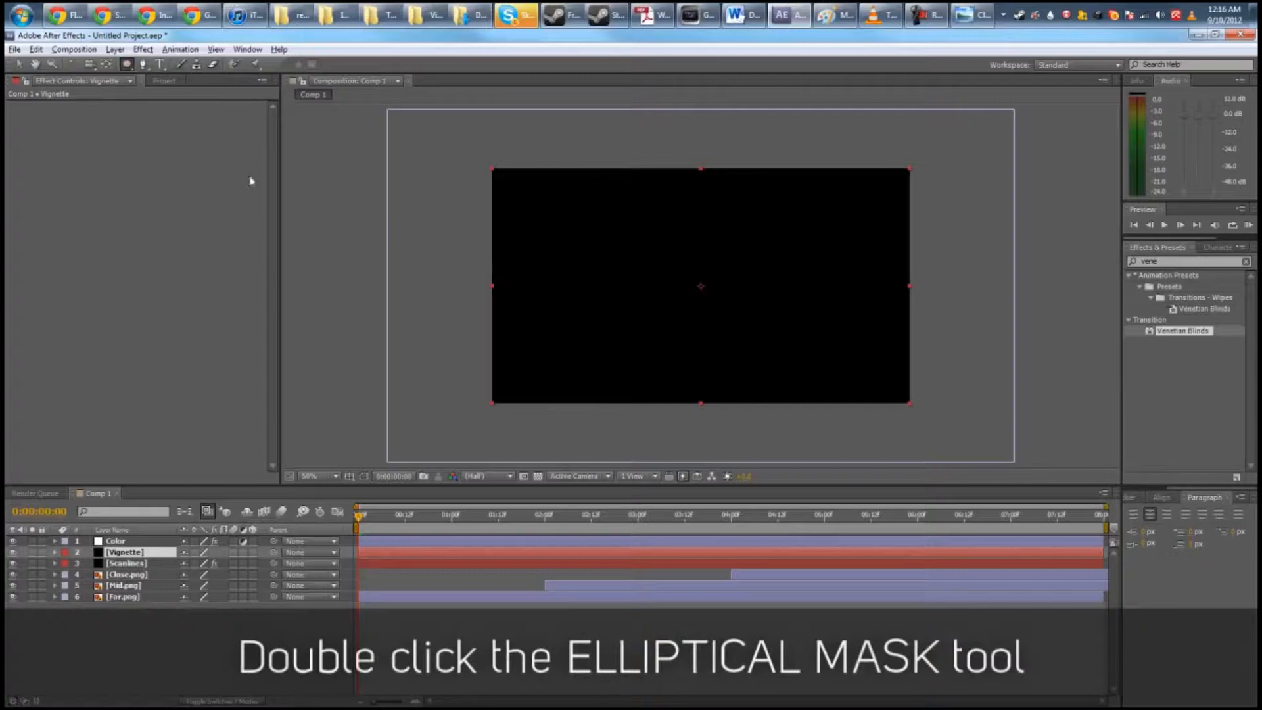
pyautogui.doubleClick(128, 65)
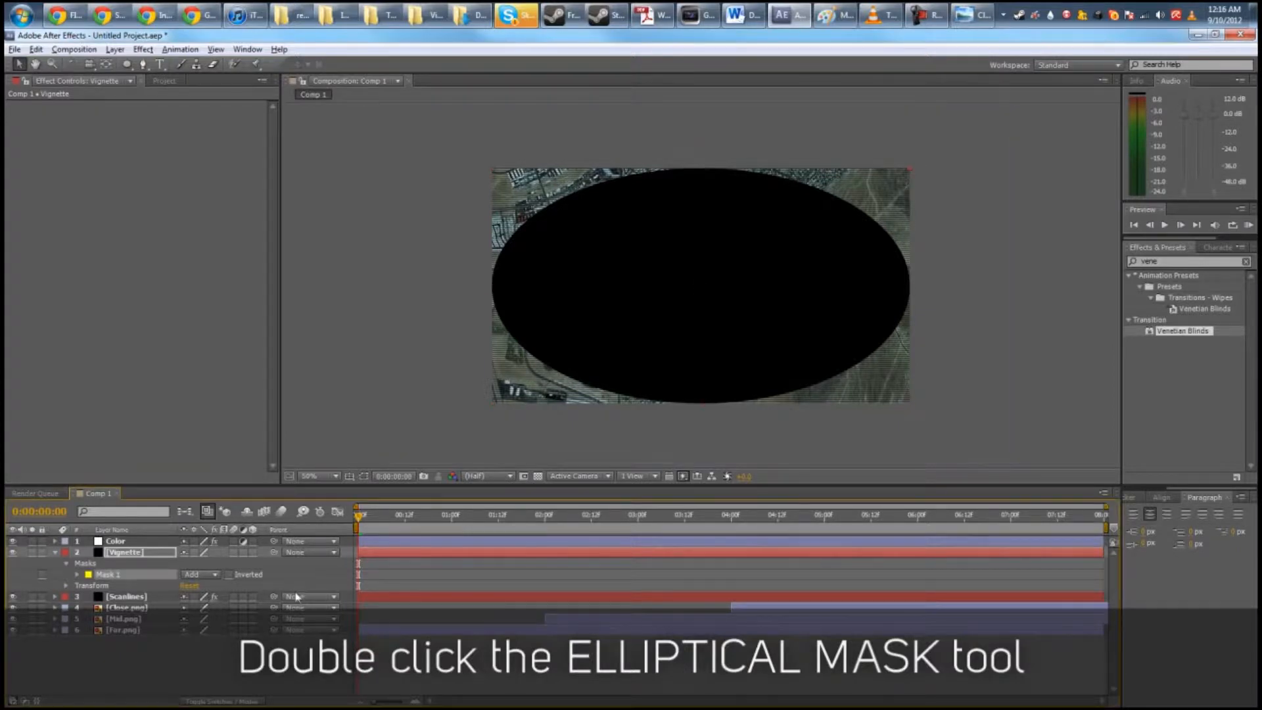
pyautogui.click(141, 554)
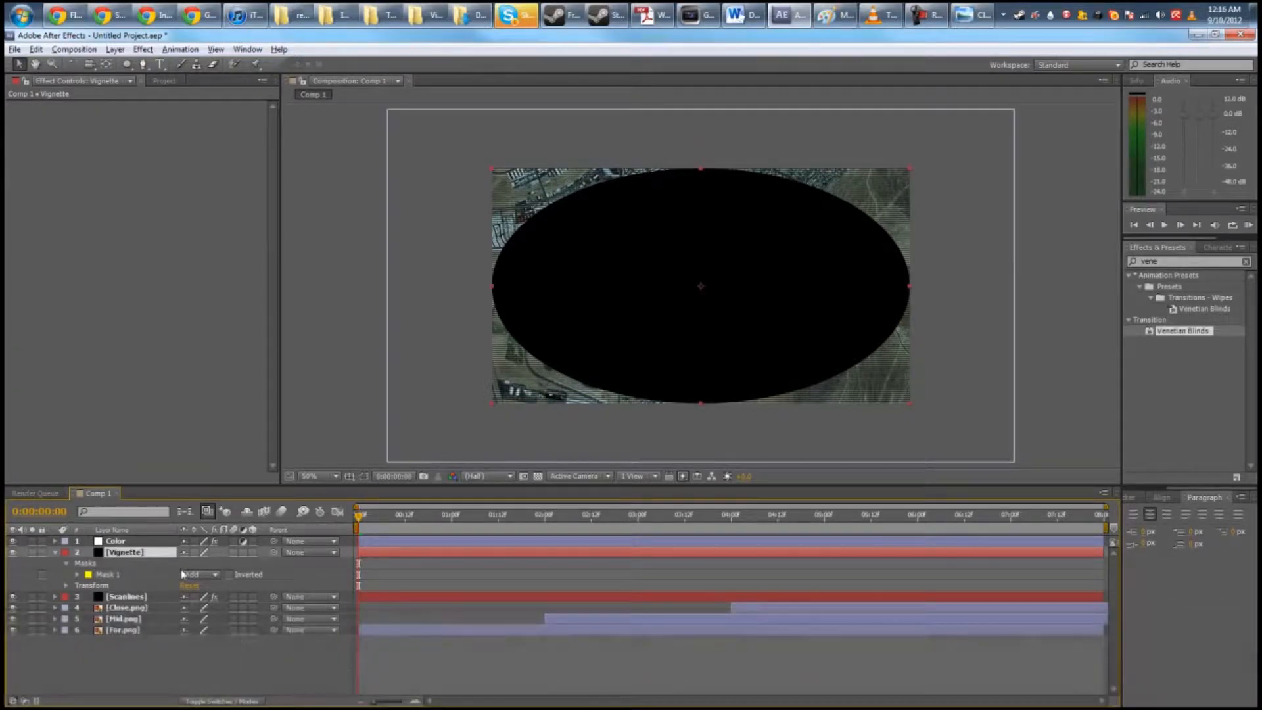
pyautogui.press('m')
pyautogui.press('m')
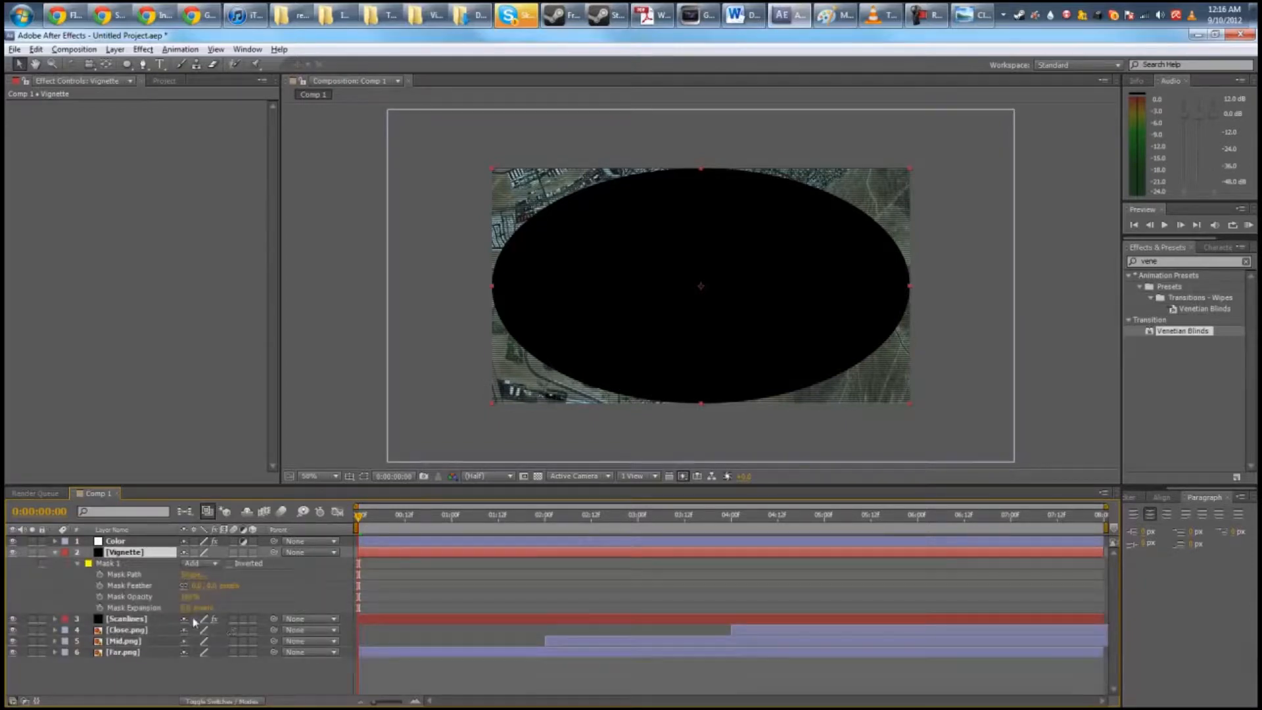
pyautogui.click(210, 566)
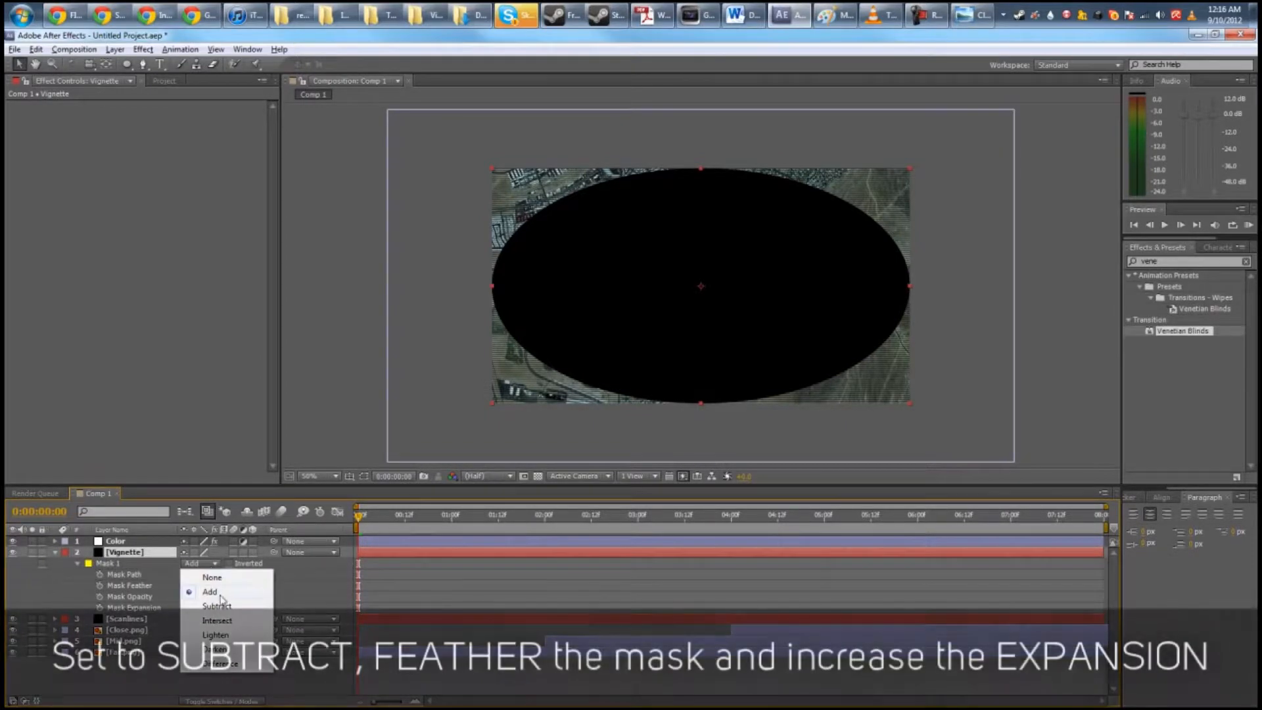
pyautogui.click(222, 607)
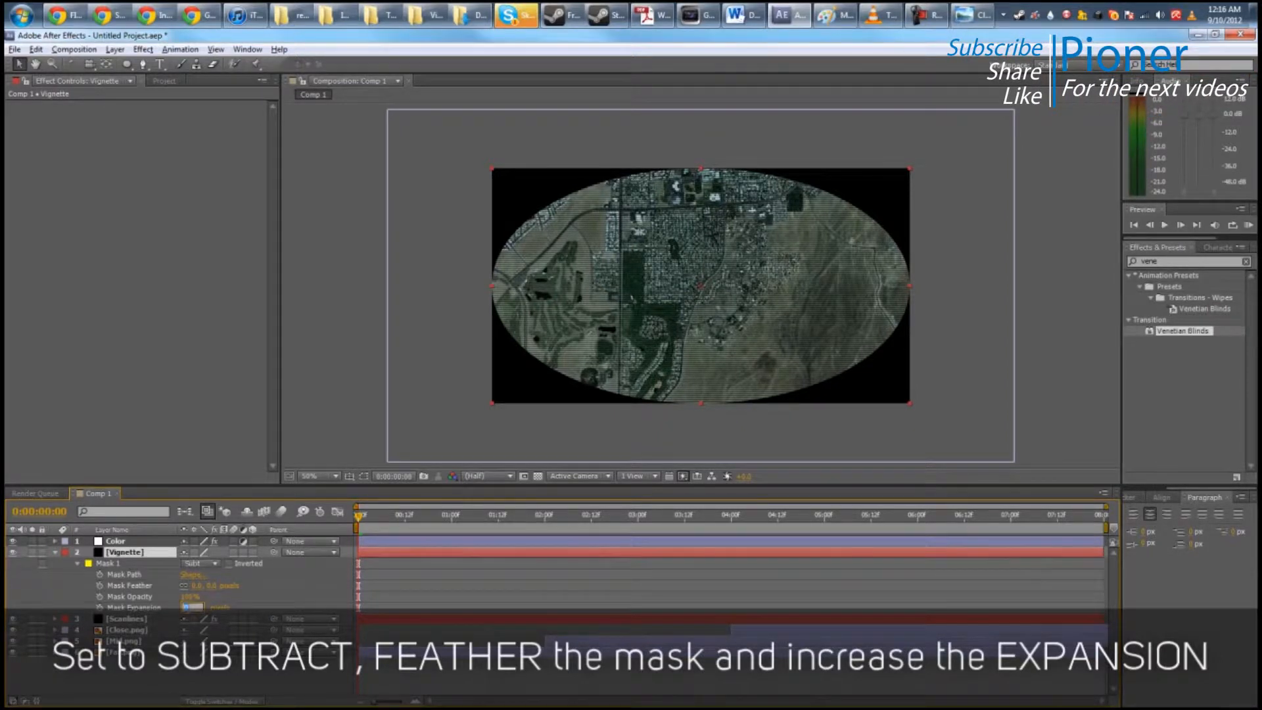
# Step: Feather the Vignette mask heavily, increase its expansion, and compare the image with the layer hidden and shown
pyautogui.click(191, 587)
pyautogui.moveTo(197, 585); pyautogui.dragTo(408, 606)
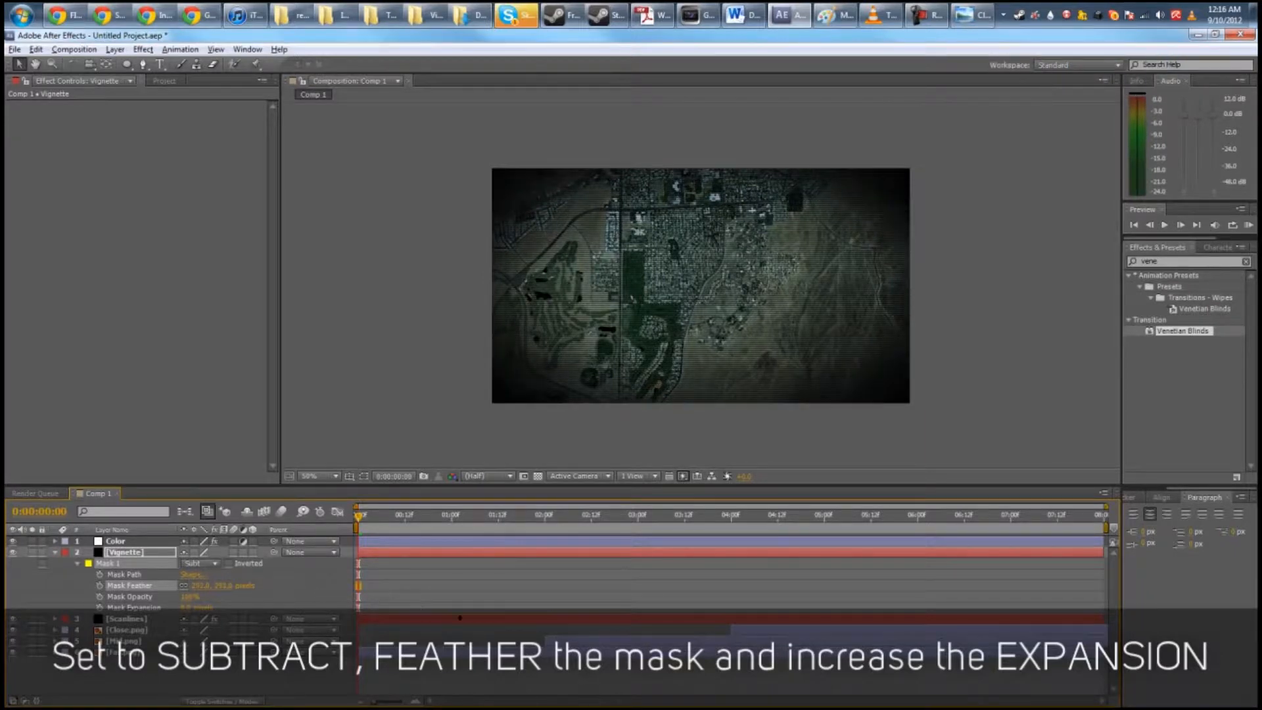
pyautogui.moveTo(187, 607); pyautogui.dragTo(299, 608)
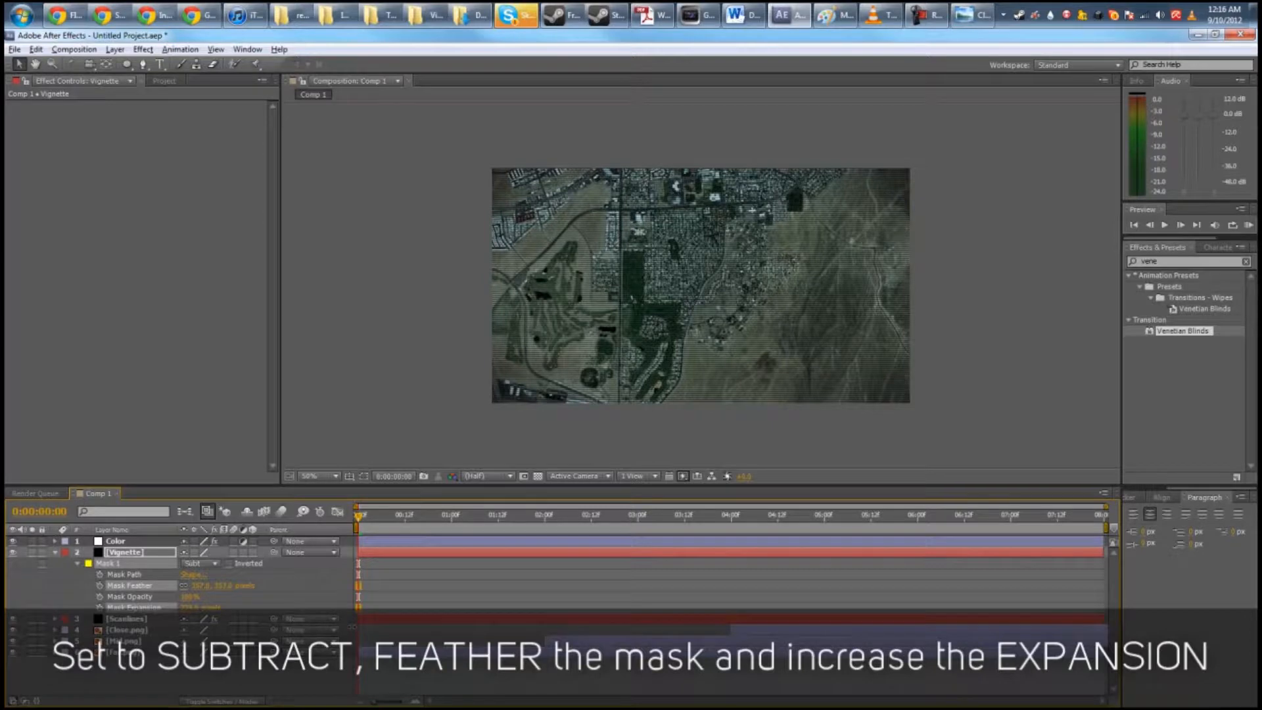
pyautogui.moveTo(355, 628); pyautogui.dragTo(349, 628)
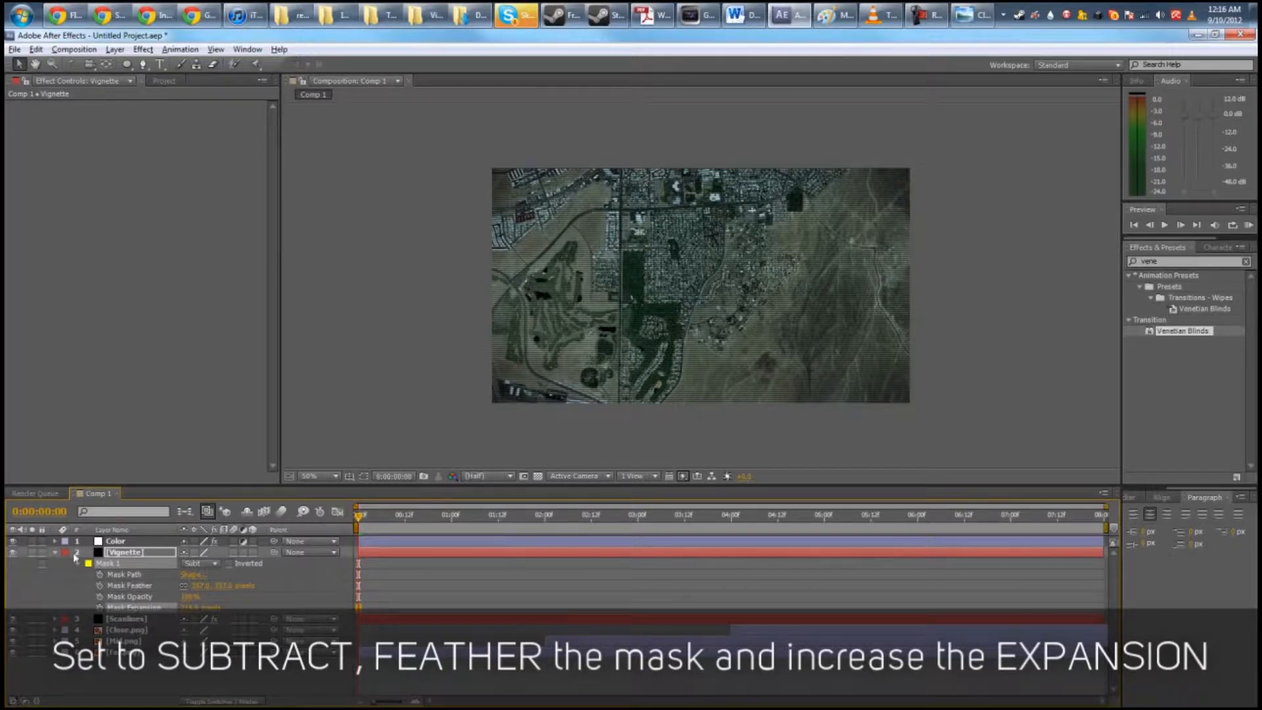
pyautogui.click(55, 553)
pyautogui.click(14, 555)
pyautogui.click(13, 555)
# Step: Reveal the Vignette layer's mask properties again and slightly reduce the mask expansion to darken the corners
pyautogui.click(90, 556)
pyautogui.press('f')
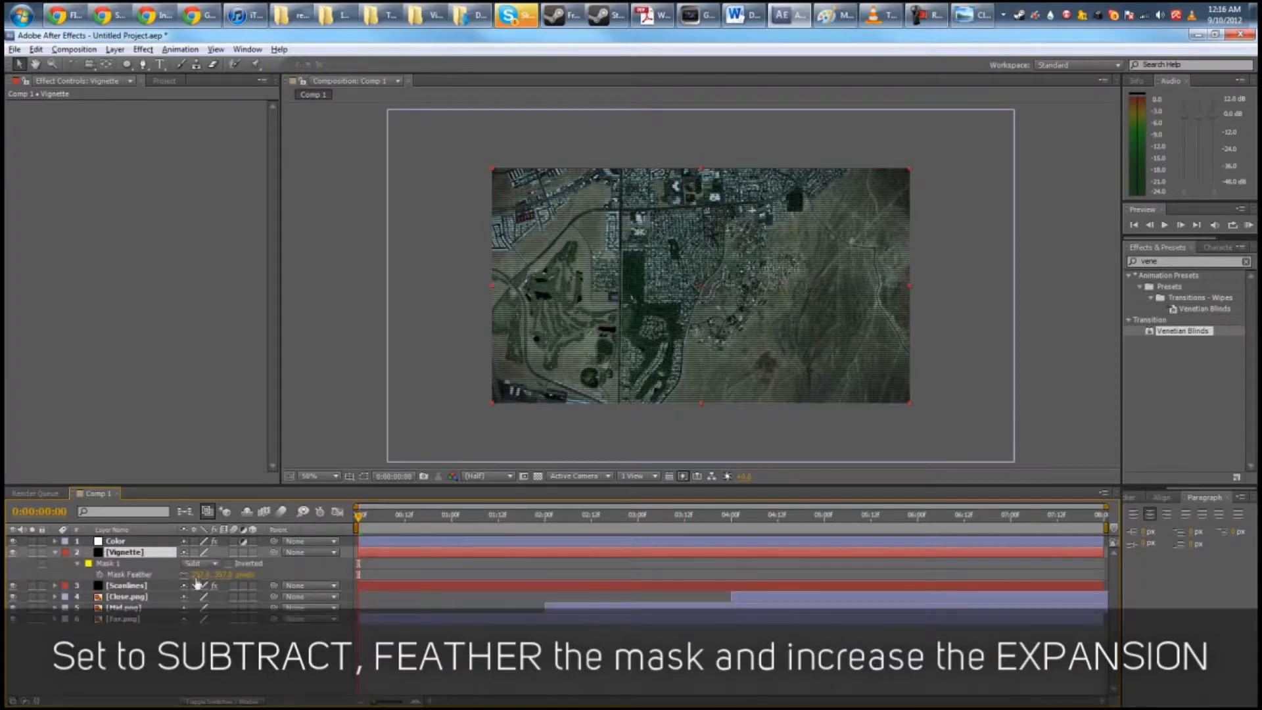
pyautogui.press('f')
pyautogui.press('f')
pyautogui.press('f')
pyautogui.press('m')
pyautogui.press('m')
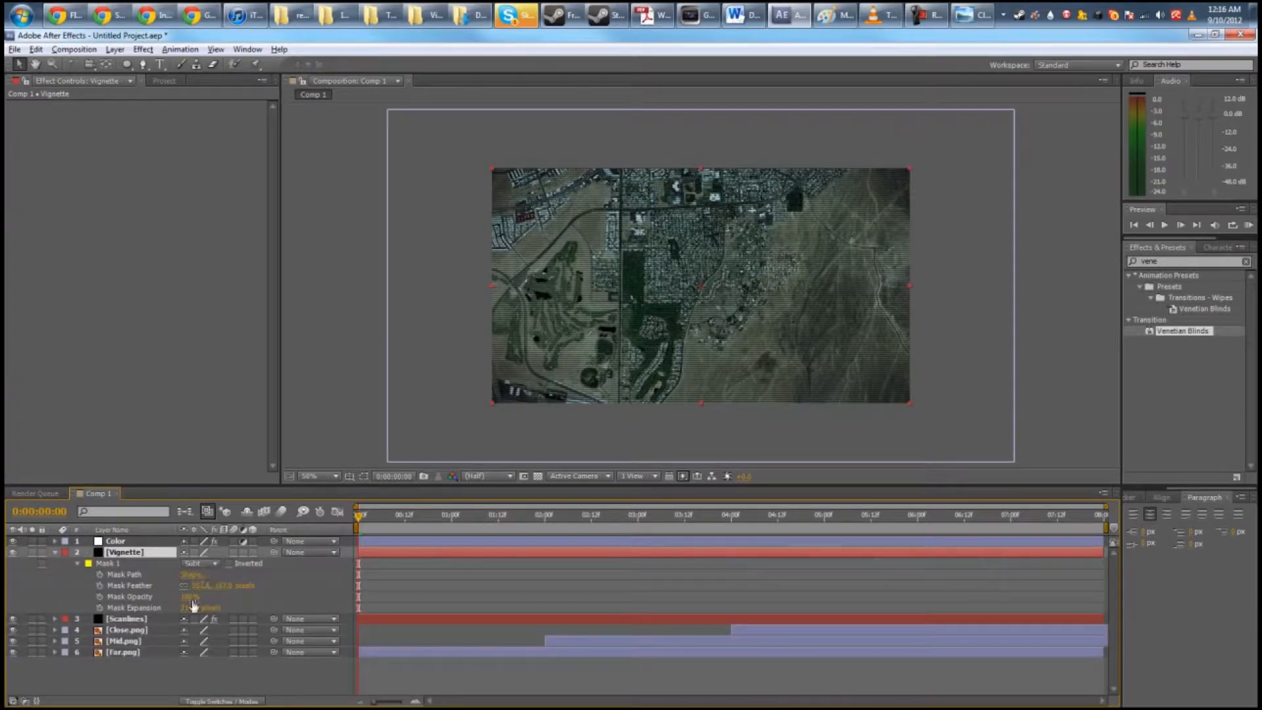
pyautogui.moveTo(194, 605); pyautogui.dragTo(201, 604)
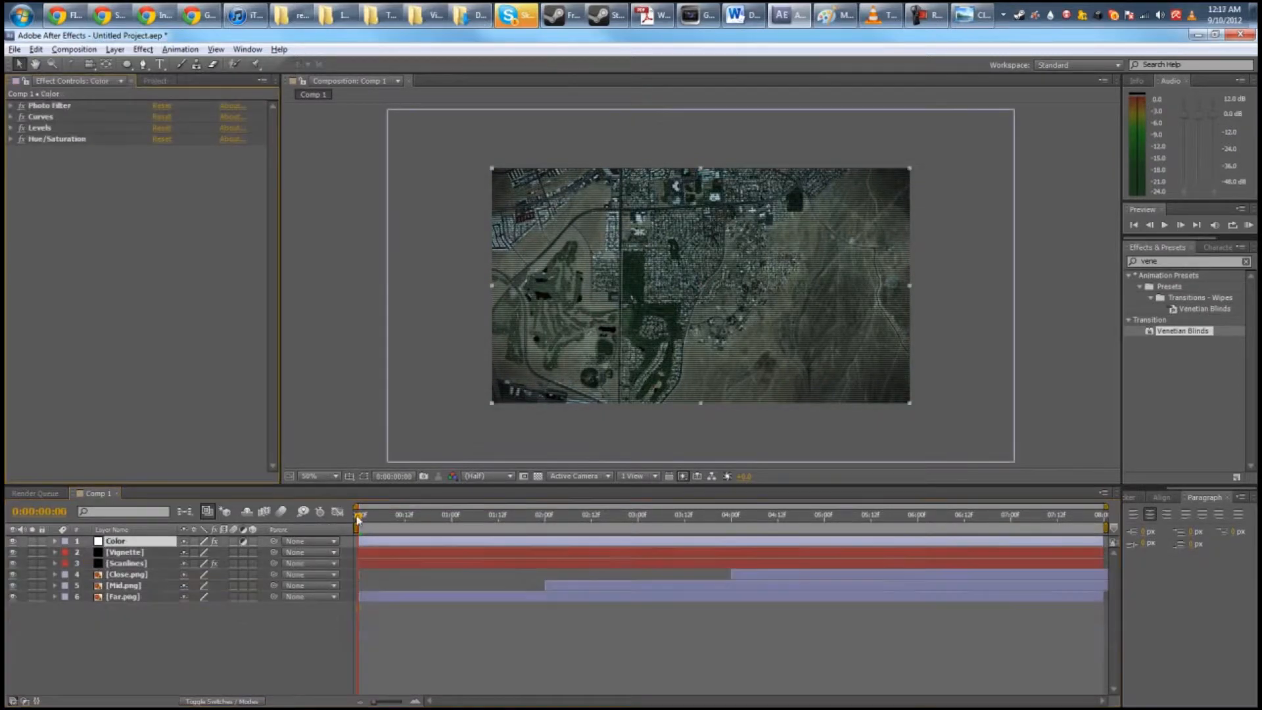
# Step: Keyframe the Far.png layer's Position at 0:00 and at 2:12, shifting the image slightly left at the second keyframe
pyautogui.moveTo(359, 517); pyautogui.dragTo(167, 552)
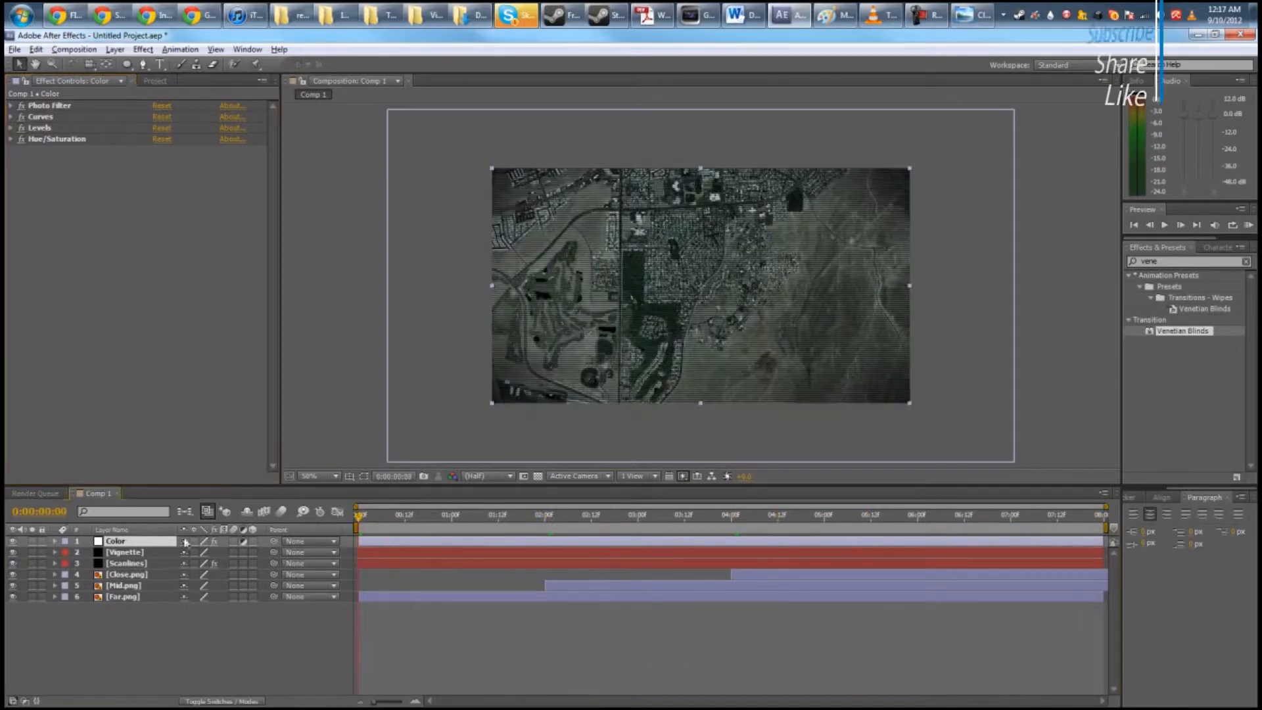
pyautogui.click(204, 616)
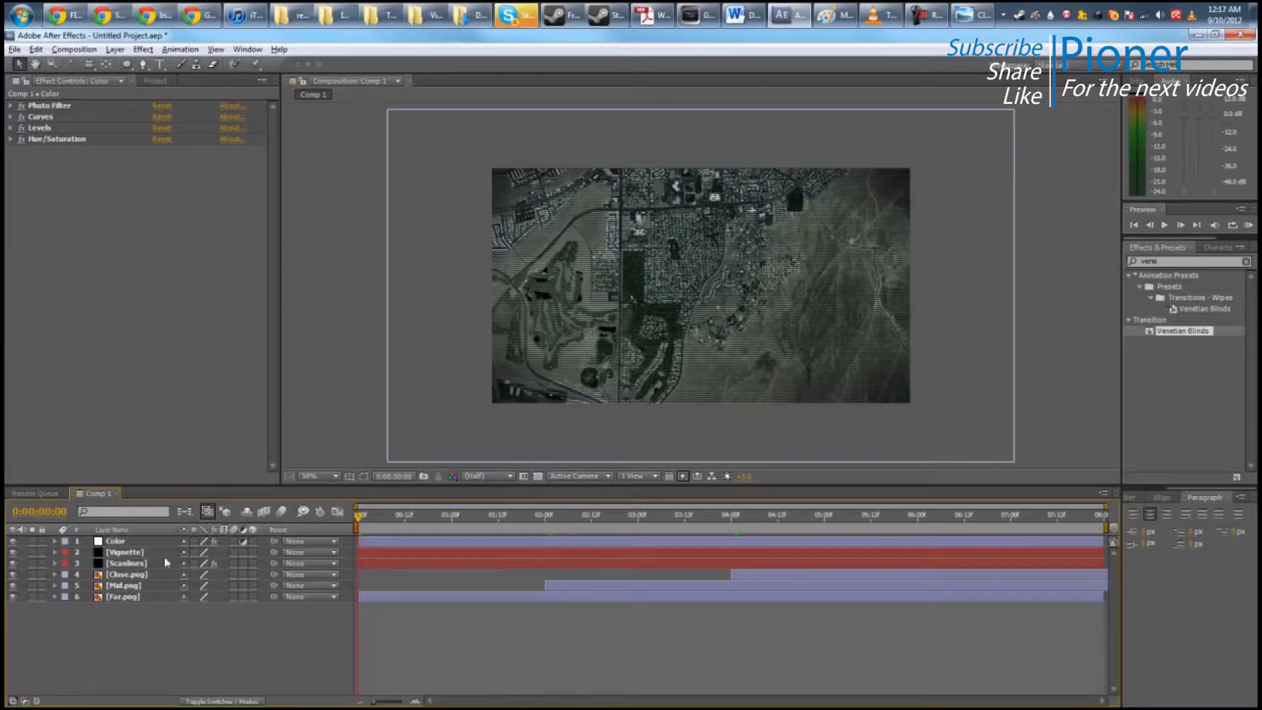
pyautogui.click(143, 591)
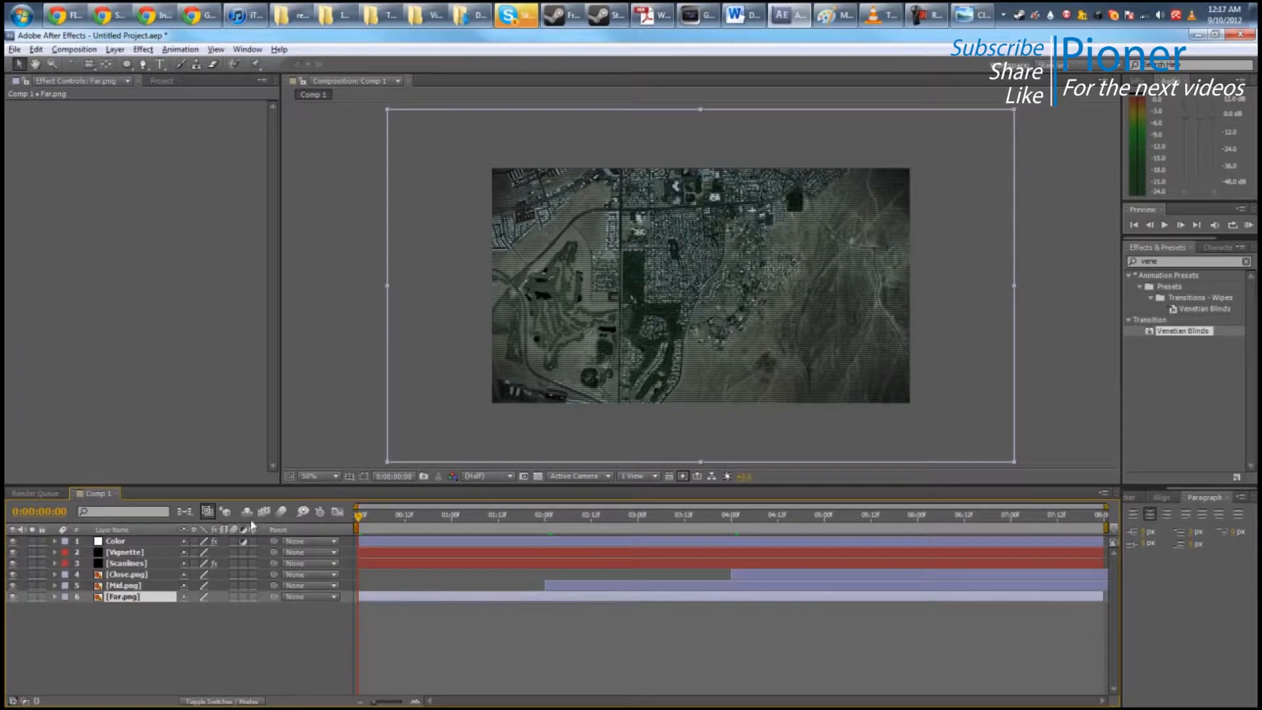
pyautogui.press('p')
pyautogui.click(90, 608)
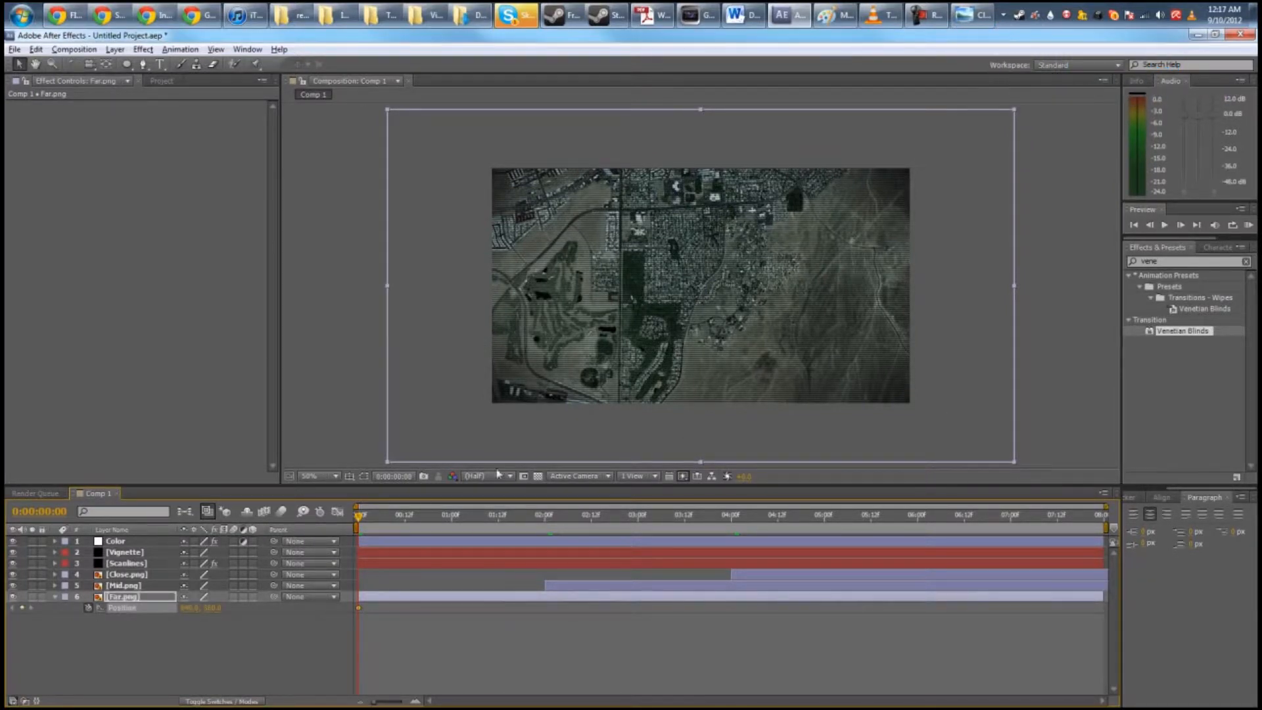
pyautogui.moveTo(360, 521); pyautogui.dragTo(584, 526)
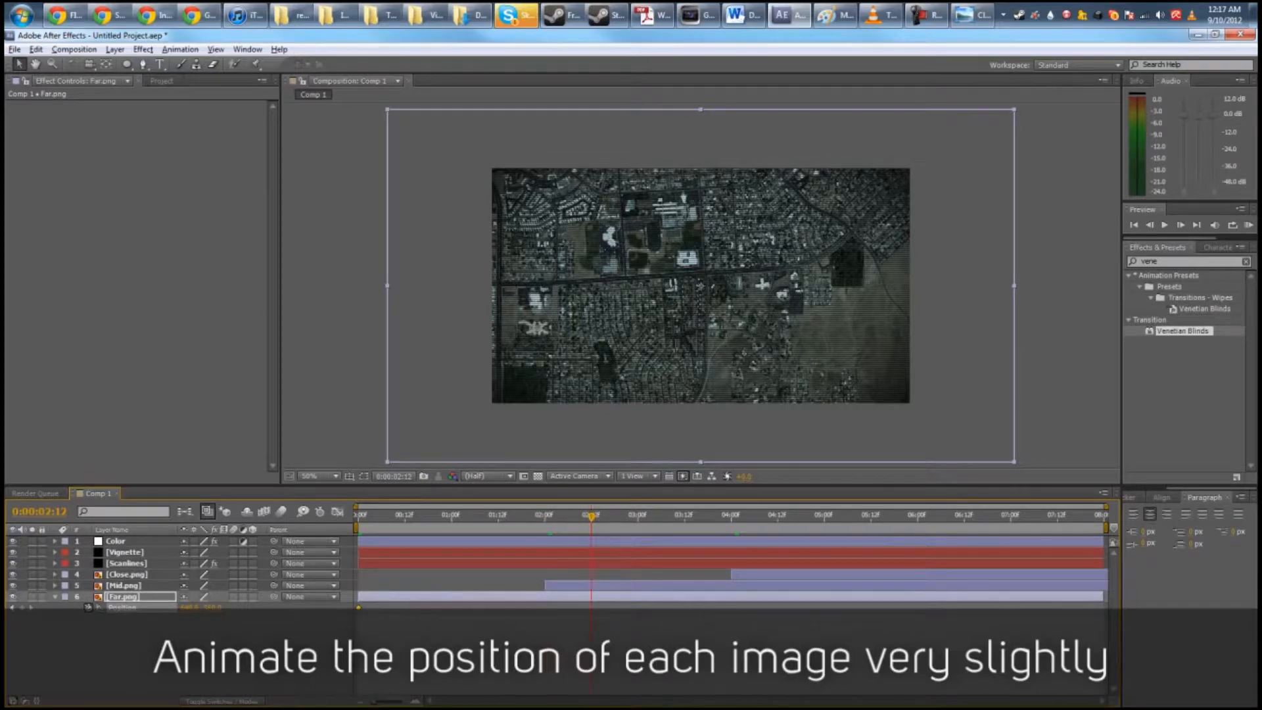
pyautogui.moveTo(745, 309); pyautogui.dragTo(736, 313)
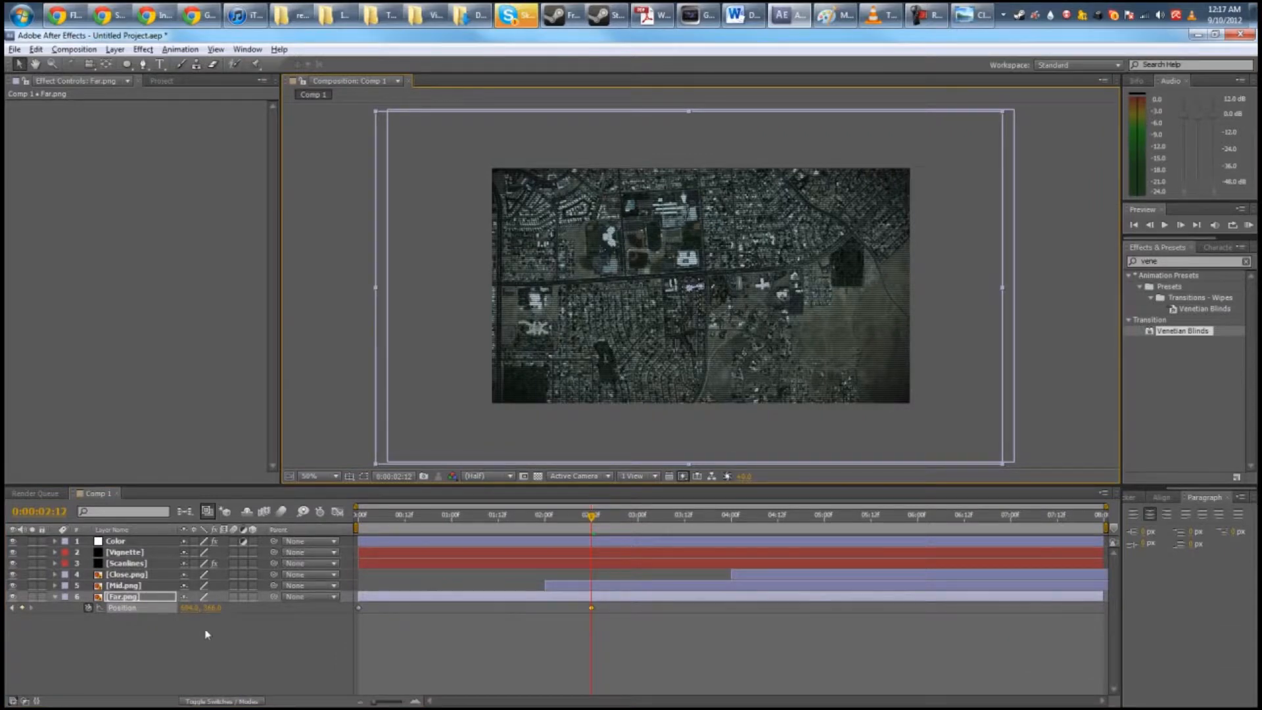
# Step: Hide the Close.png and Mid.png layers, reposition Far.png slightly below its starting point at 2:12, preview the drift and select its keyframes
pyautogui.click(12, 585)
pyautogui.moveTo(545, 522); pyautogui.dragTo(597, 528)
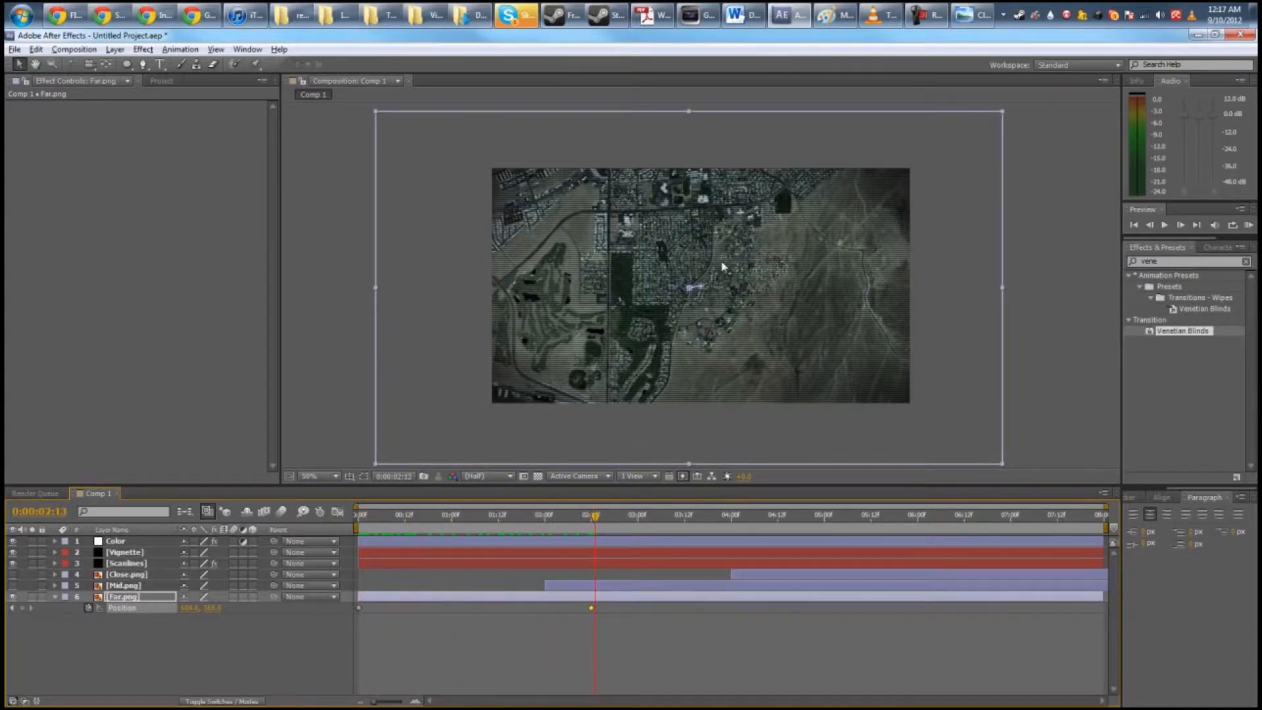
pyautogui.moveTo(596, 521); pyautogui.dragTo(592, 521)
pyautogui.moveTo(650, 295); pyautogui.dragTo(661, 302)
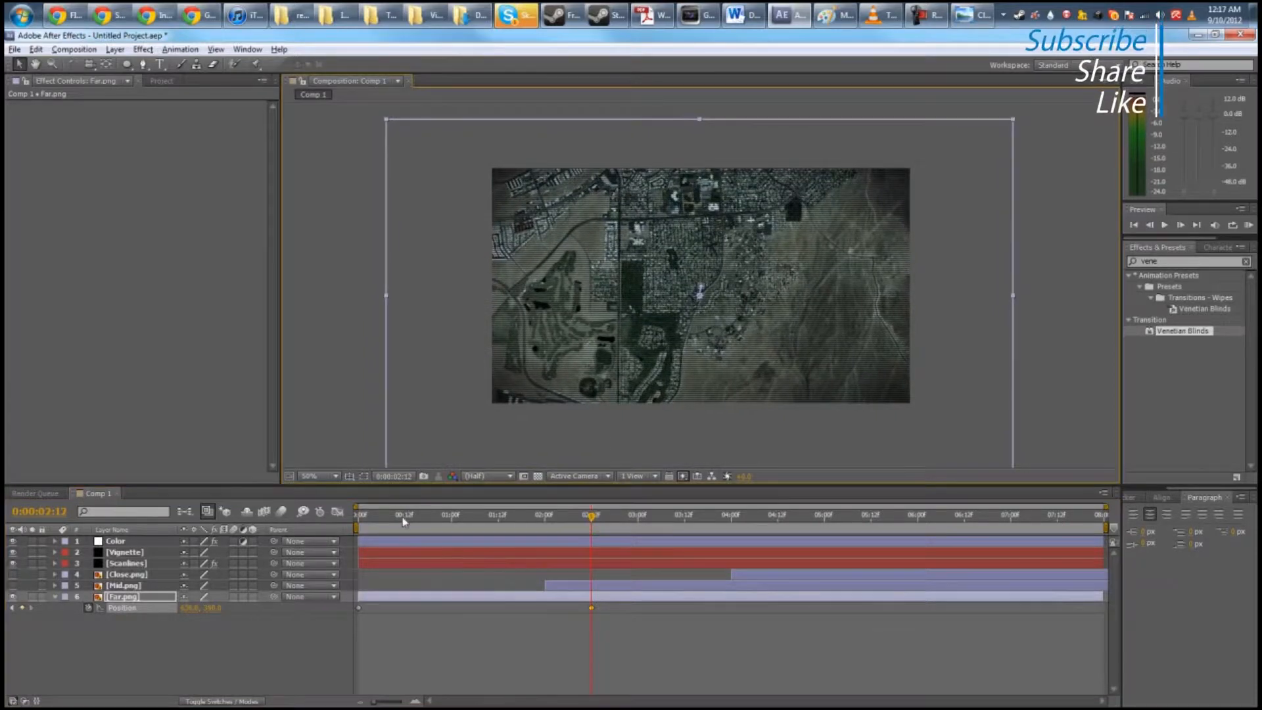
pyautogui.moveTo(378, 523); pyautogui.dragTo(548, 529)
pyautogui.press('Home')
pyautogui.moveTo(658, 636); pyautogui.dragTo(307, 608)
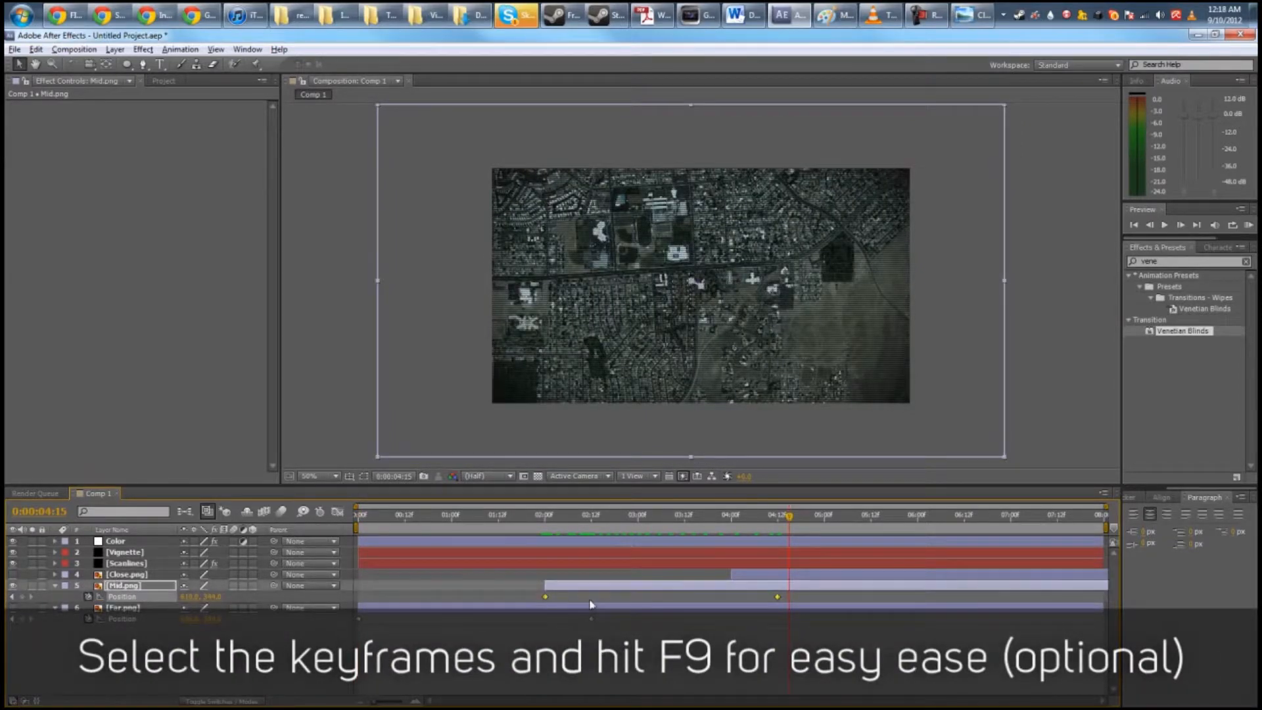
# Step: Collapse the Mid.png layer's Position property
pyautogui.rightClick(121, 598)
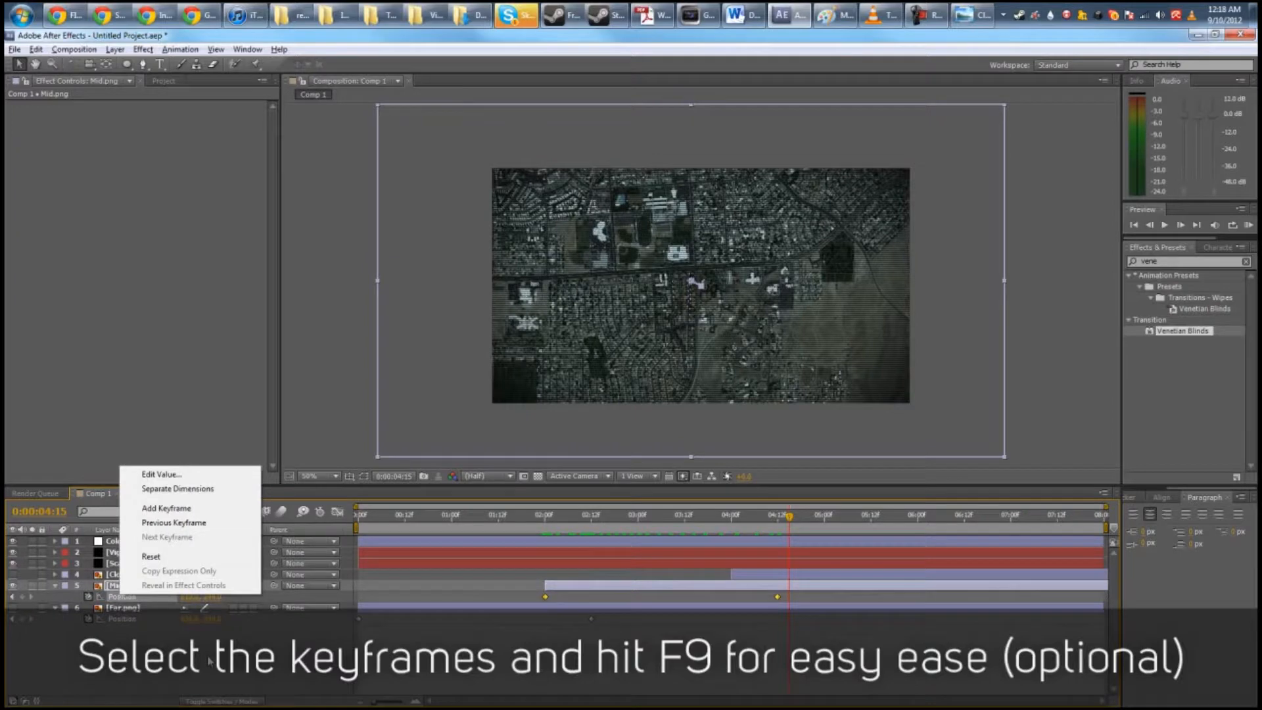
pyautogui.click(40, 594)
pyautogui.click(55, 587)
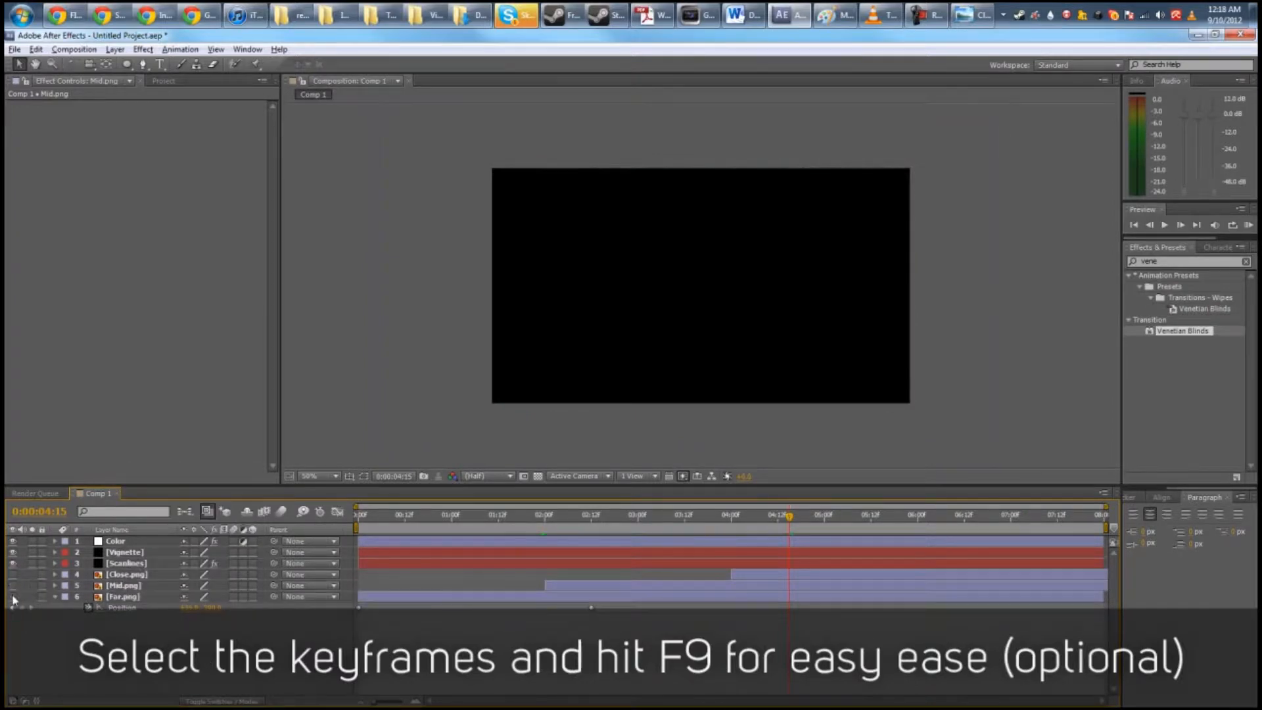
# Step: Show the map layers again and set a starting Position keyframe on Close.png at 4:00
pyautogui.click(125, 576)
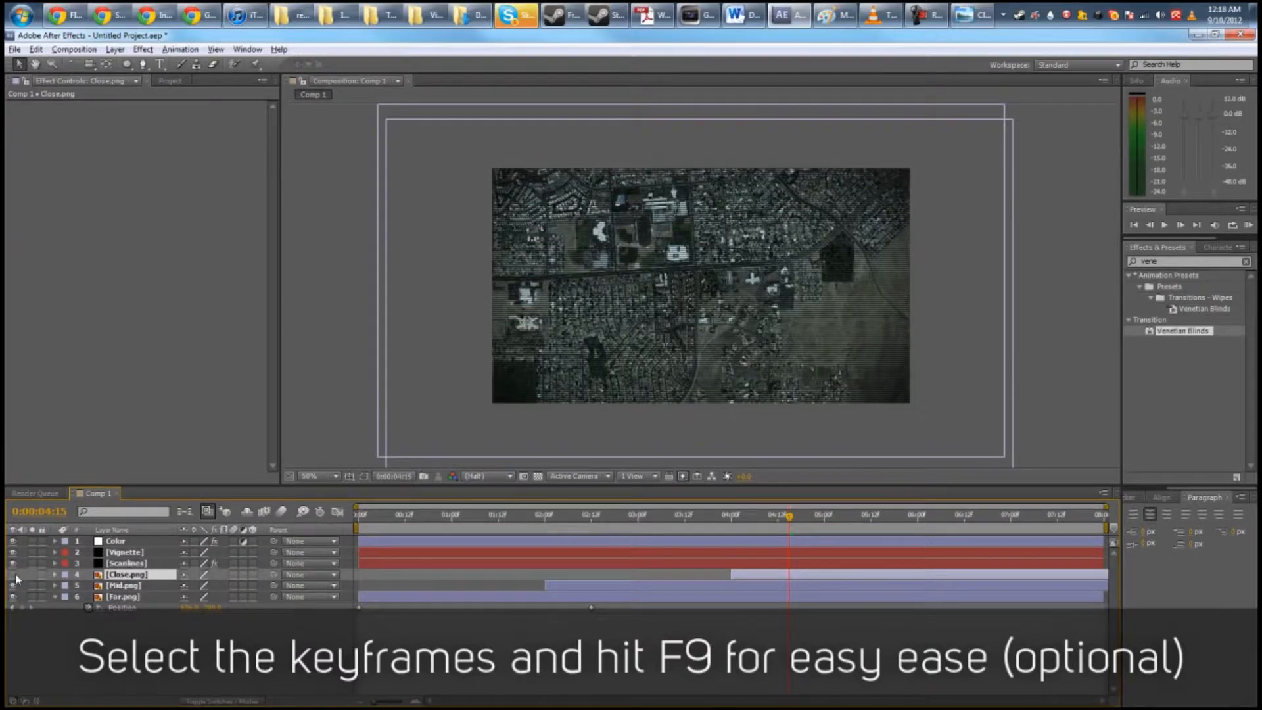
pyautogui.click(732, 520)
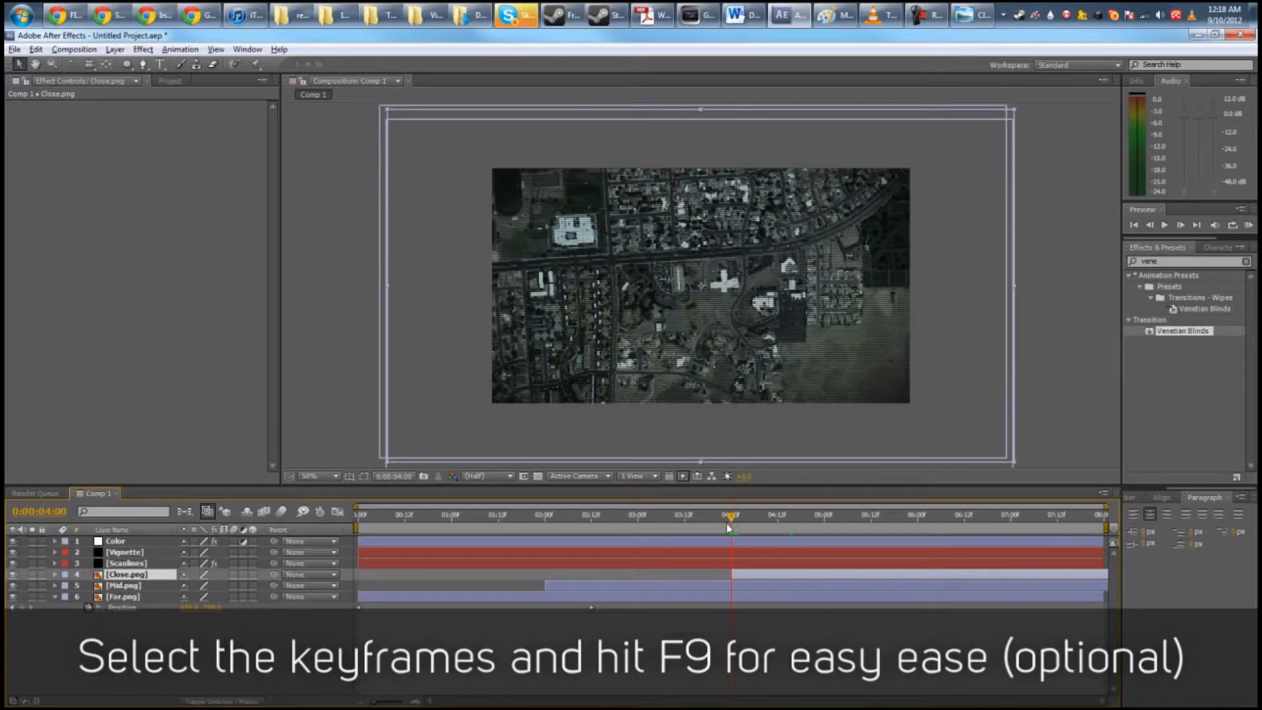
pyautogui.press('p')
pyautogui.click(88, 586)
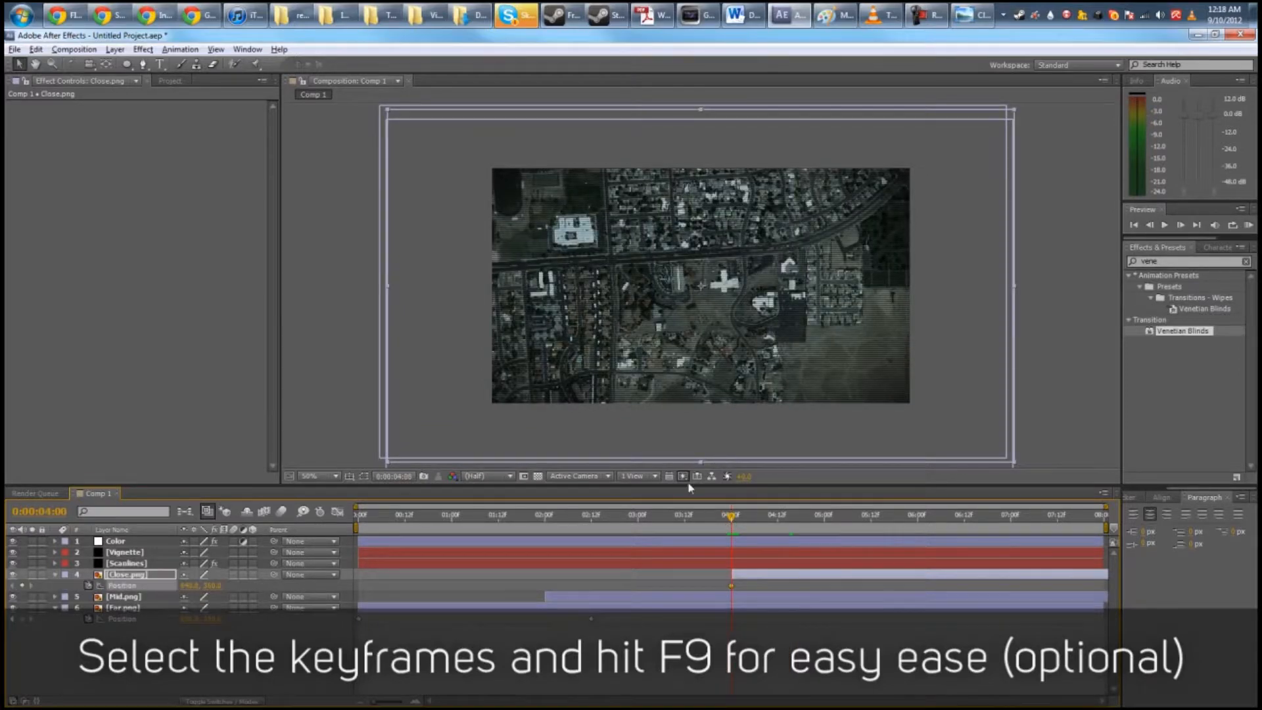
# Step: Add a second Position keyframe to Close.png at about 6:12 with the image shifted slightly up and left, and preview the drift
pyautogui.moveTo(756, 359); pyautogui.dragTo(734, 347)
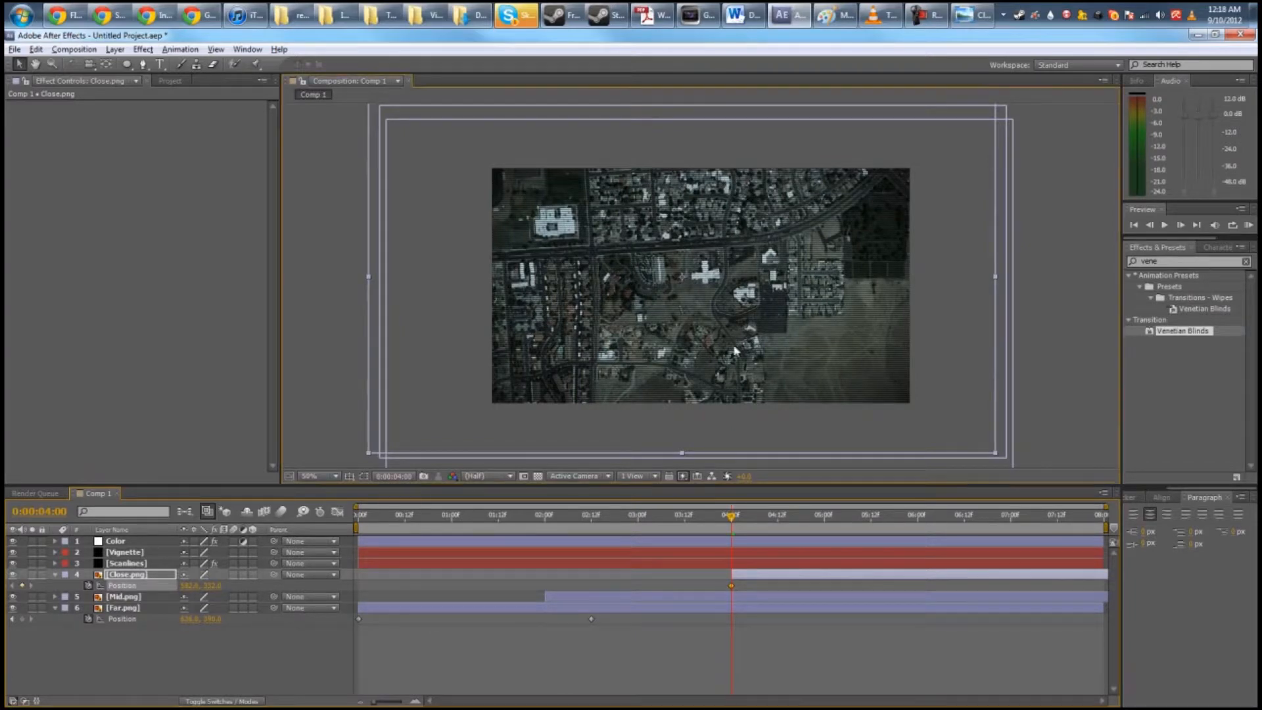
pyautogui.hotkey('ctrl', 'z')
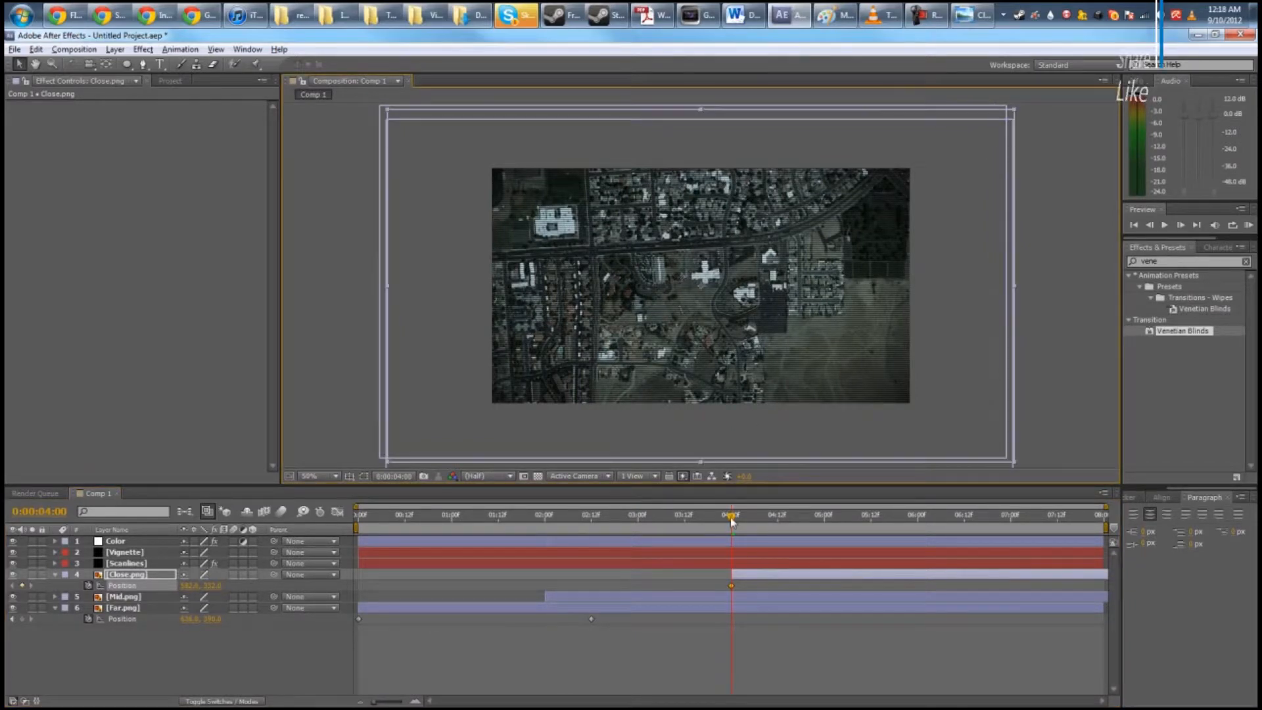
pyautogui.moveTo(731, 518); pyautogui.dragTo(880, 532)
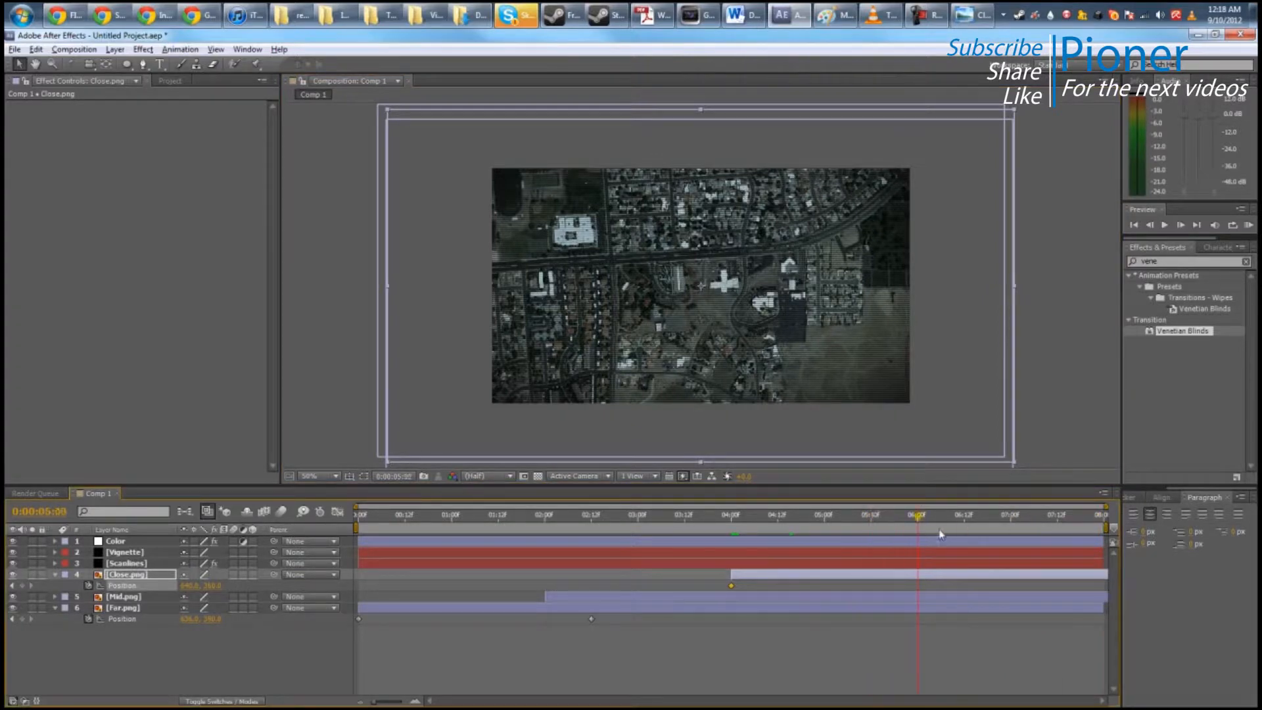
pyautogui.moveTo(800, 368); pyautogui.dragTo(785, 359)
pyautogui.moveTo(738, 531); pyautogui.dragTo(947, 528)
pyautogui.click(980, 652)
pyautogui.moveTo(980, 589); pyautogui.dragTo(943, 585)
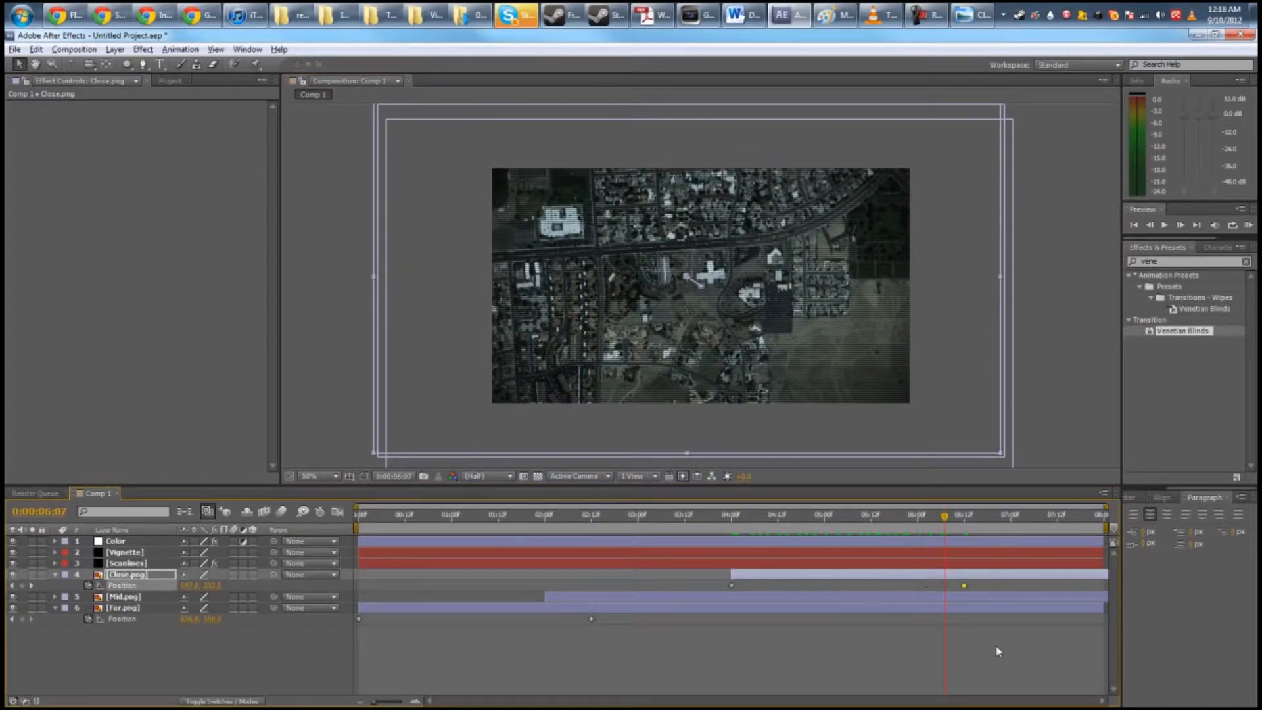
# Step: Apply Easy Ease to Close.png's second Position keyframe, collapse the layer and preview the drift across the timeline
pyautogui.rightClick(965, 587)
pyautogui.moveTo(1000, 585)
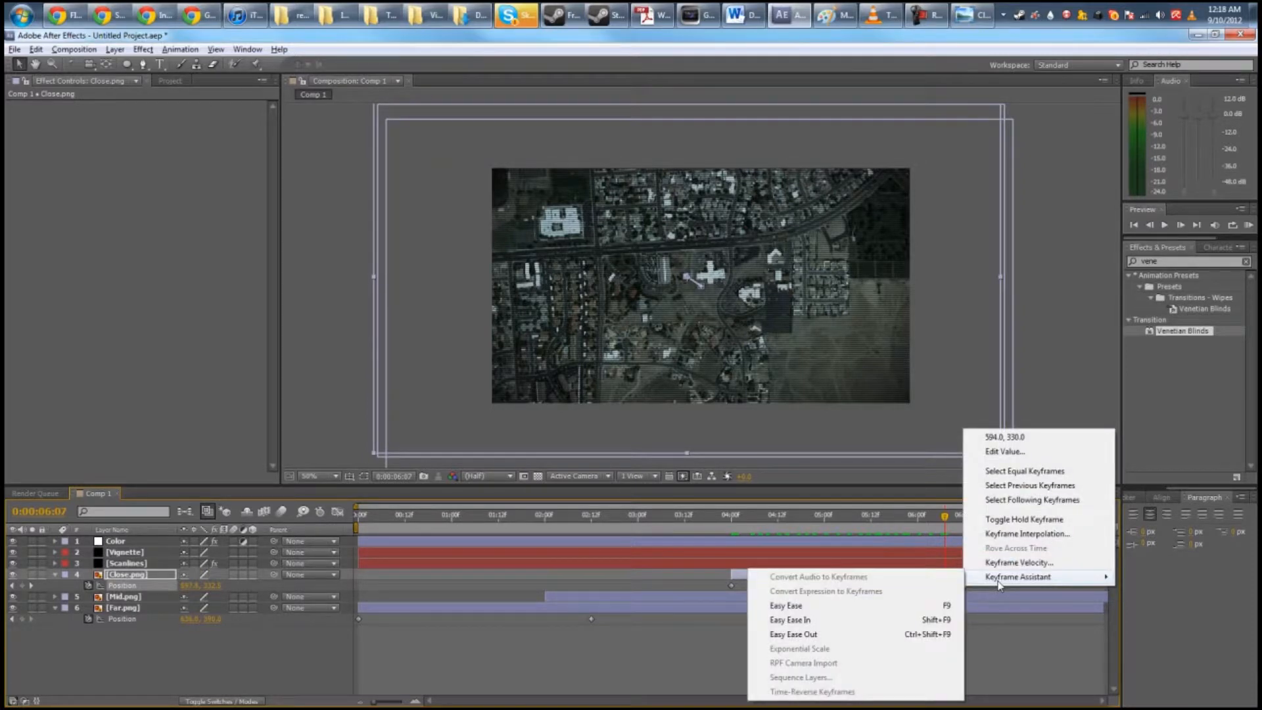
pyautogui.click(881, 605)
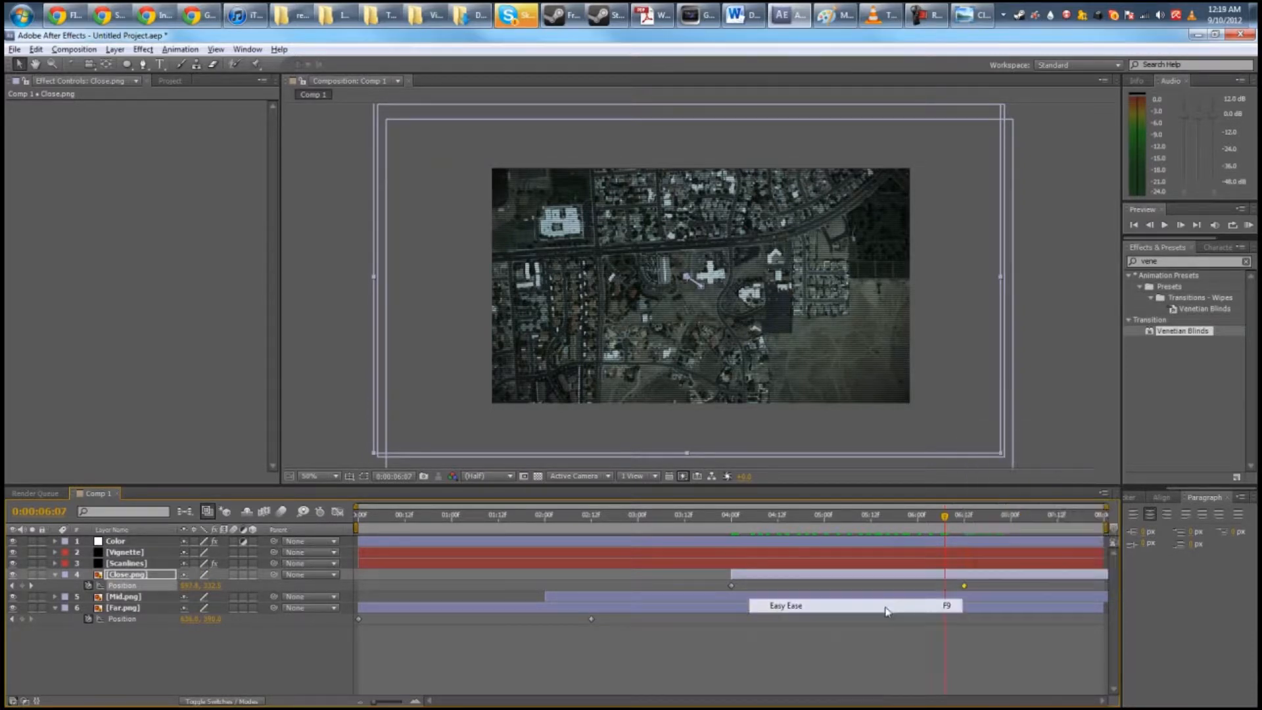
pyautogui.click(899, 653)
pyautogui.click(962, 524)
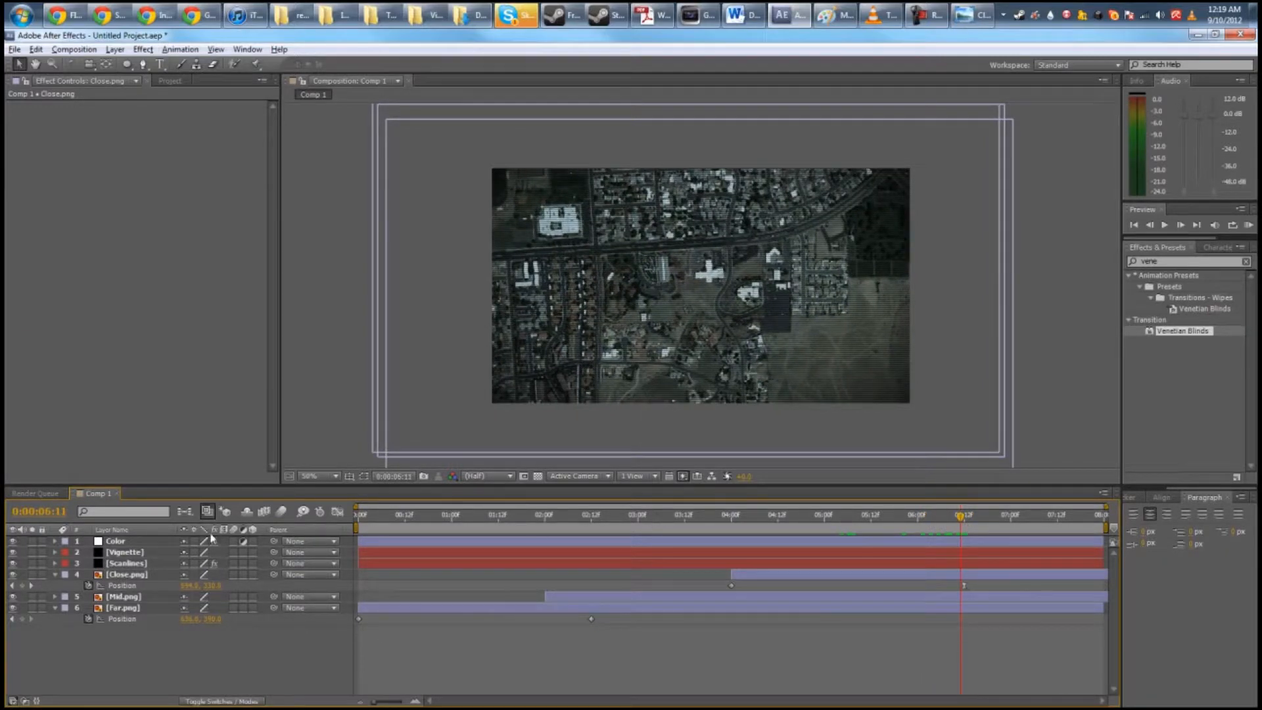
pyautogui.click(55, 575)
pyautogui.moveTo(403, 519); pyautogui.dragTo(654, 538)
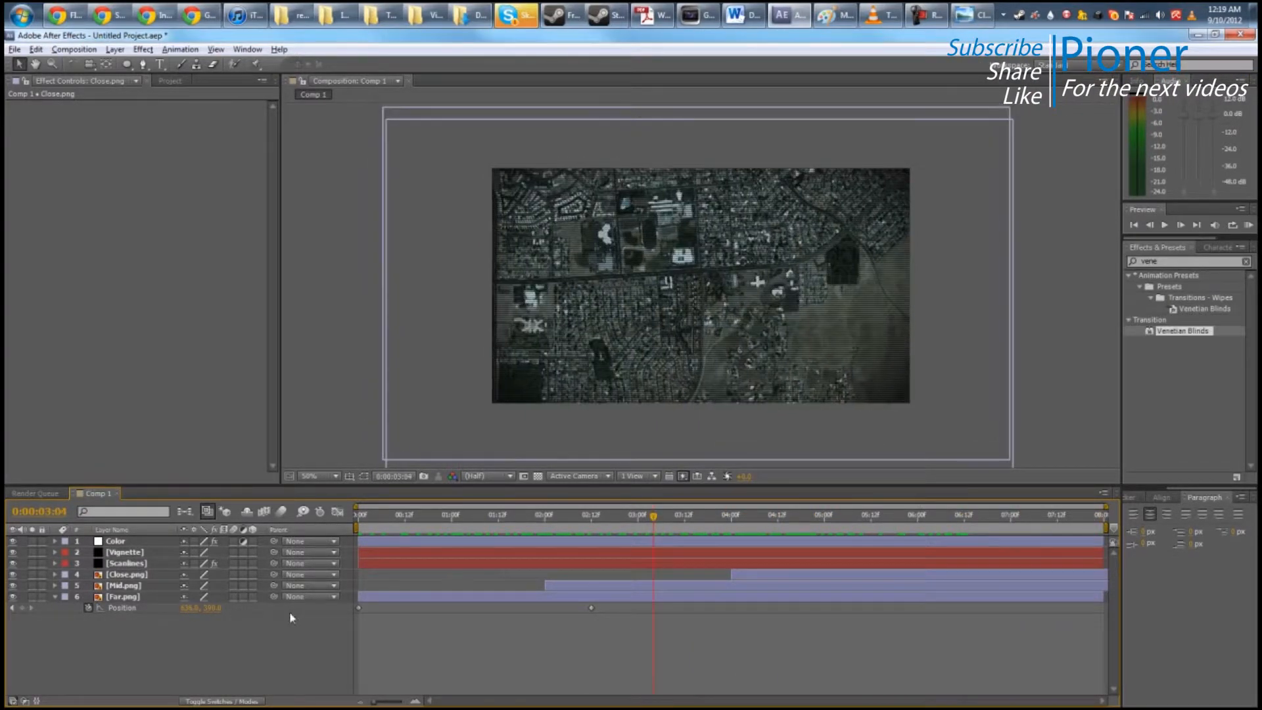
# Step: Move Close.png's second Position keyframe to 7:12 and collapse the layer's properties
pyautogui.click(161, 576)
pyautogui.press('p')
pyautogui.moveTo(654, 516); pyautogui.dragTo(1060, 532)
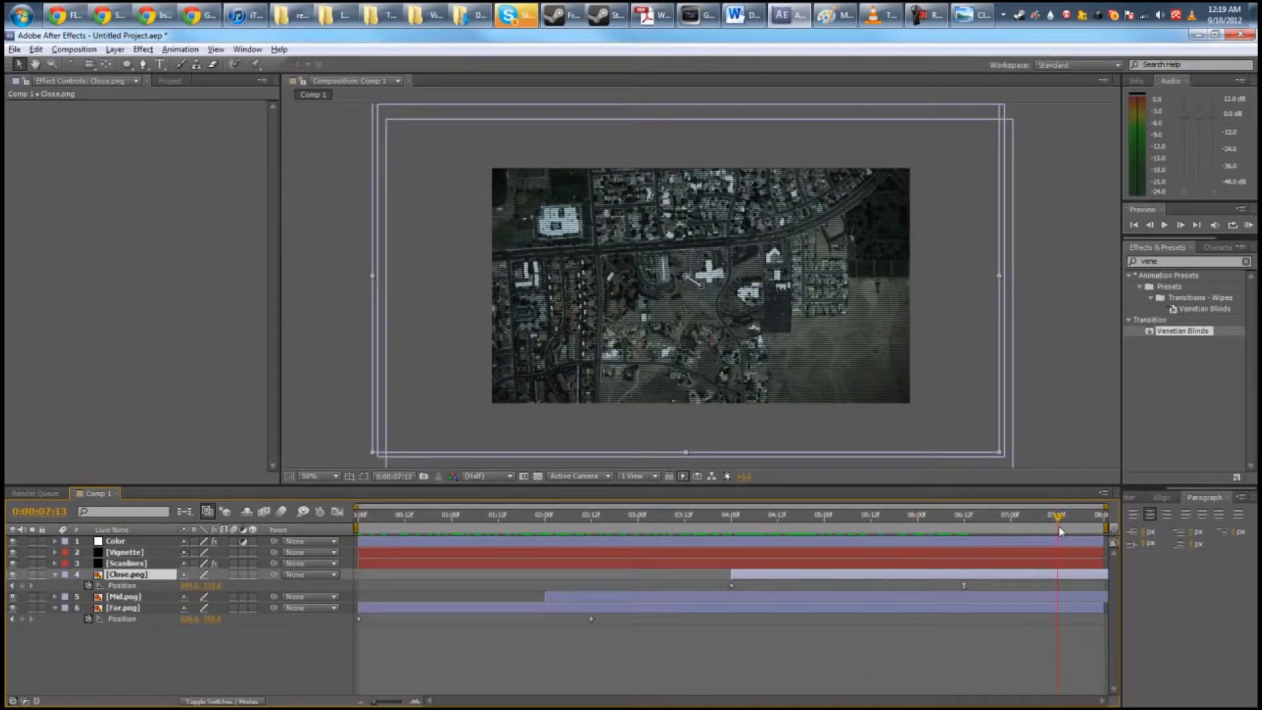
pyautogui.moveTo(966, 587); pyautogui.dragTo(1054, 588)
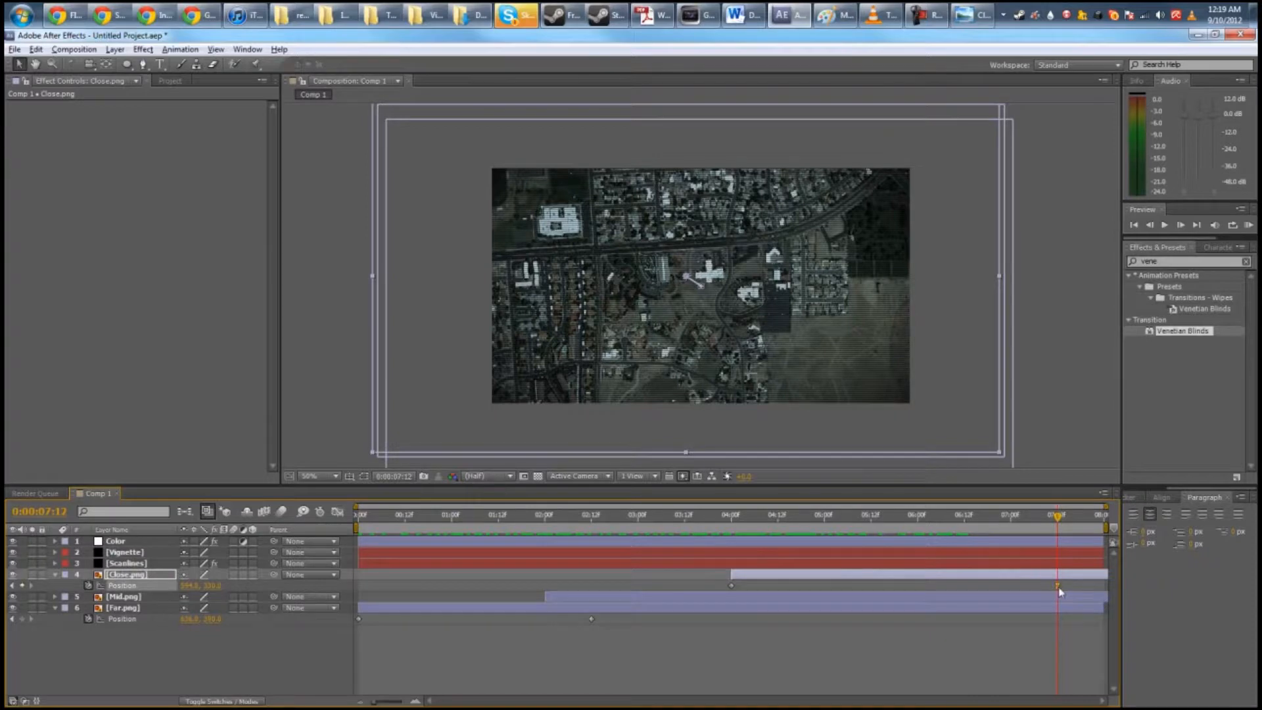
pyautogui.click(747, 640)
pyautogui.click(125, 576)
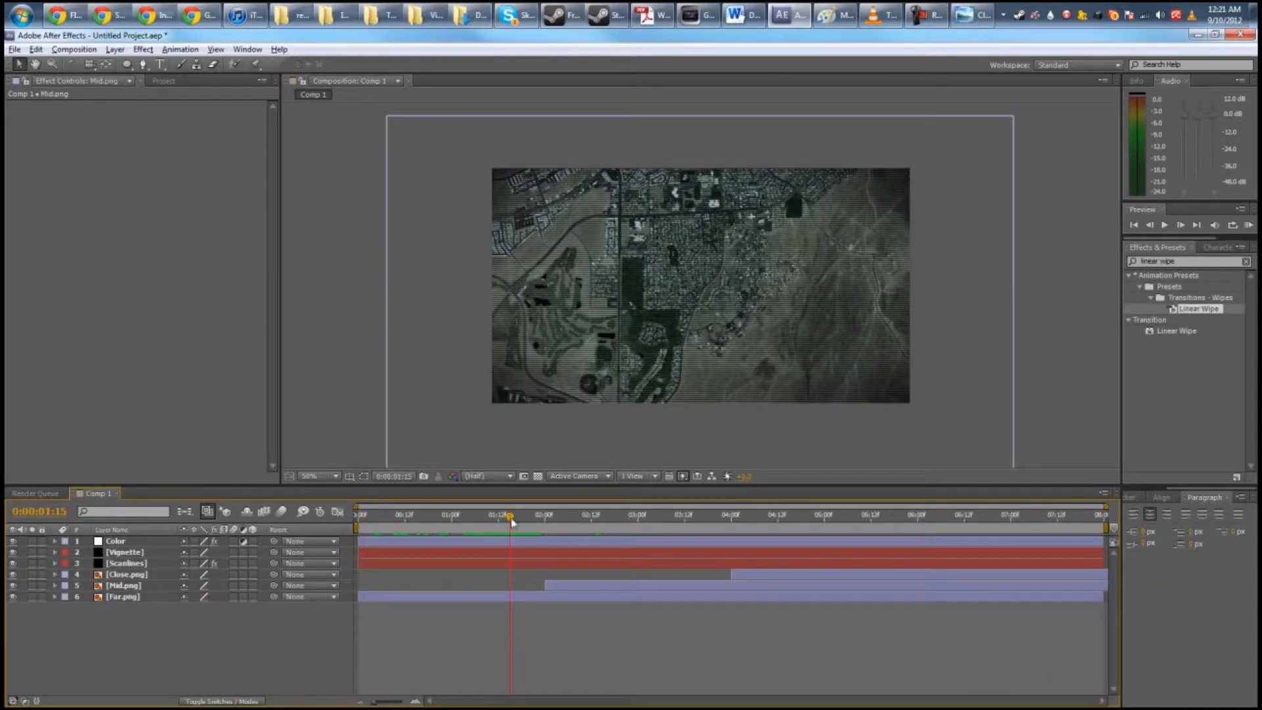
# Step: Apply the Linear Wipe transition preset to the Mid.png layer at 2:00
pyautogui.moveTo(511, 523); pyautogui.dragTo(548, 528)
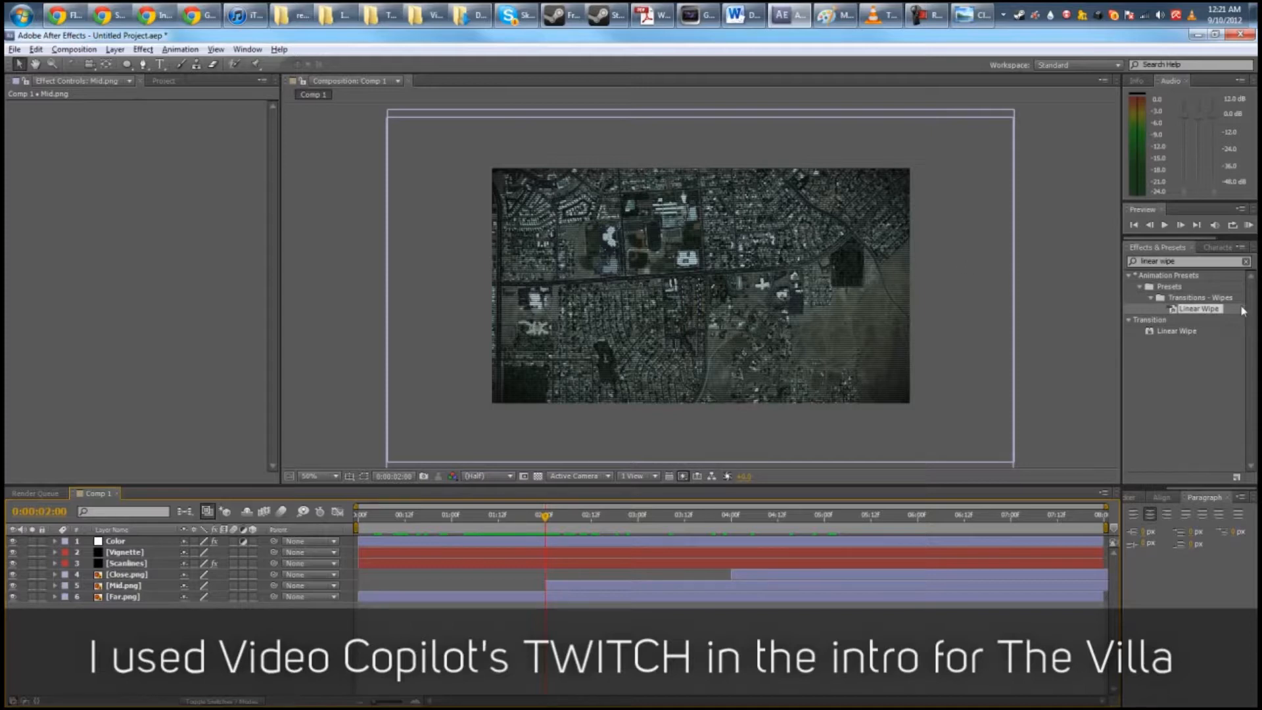
pyautogui.click(1174, 261)
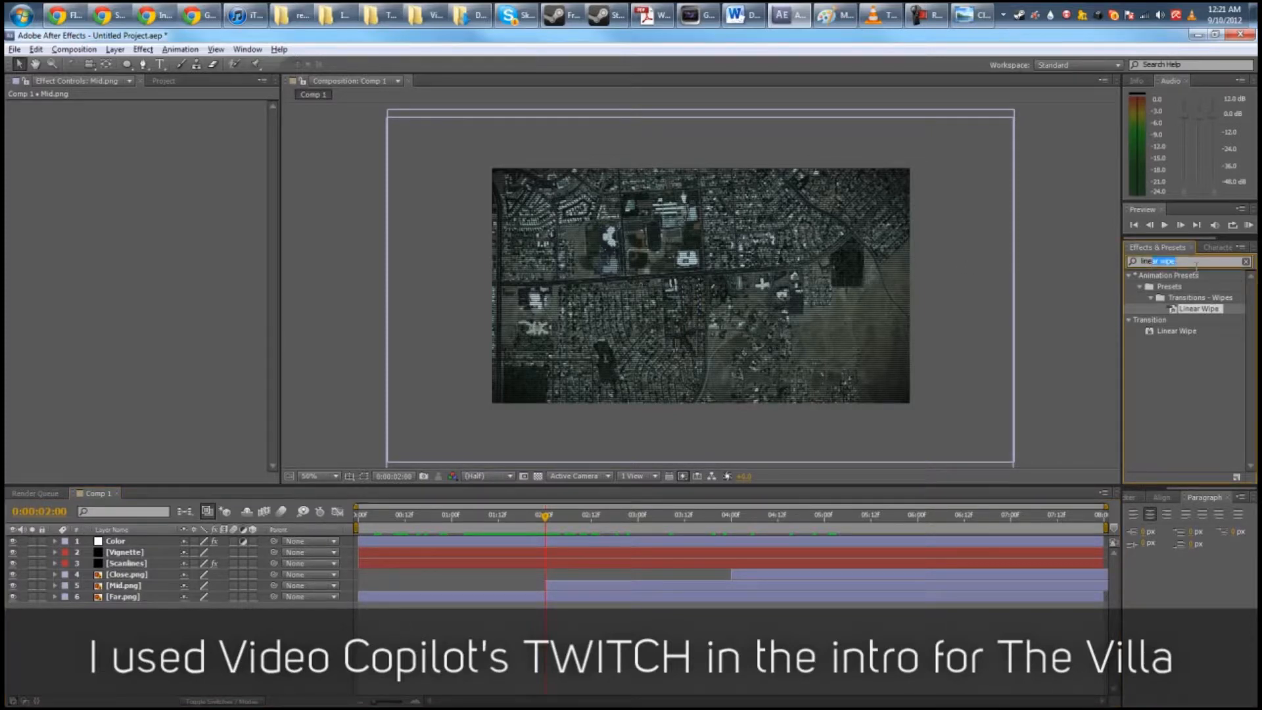
pyautogui.press('BackSpace')
pyautogui.press('BackSpace')
pyautogui.press('BackSpace')
pyautogui.write('ipe')
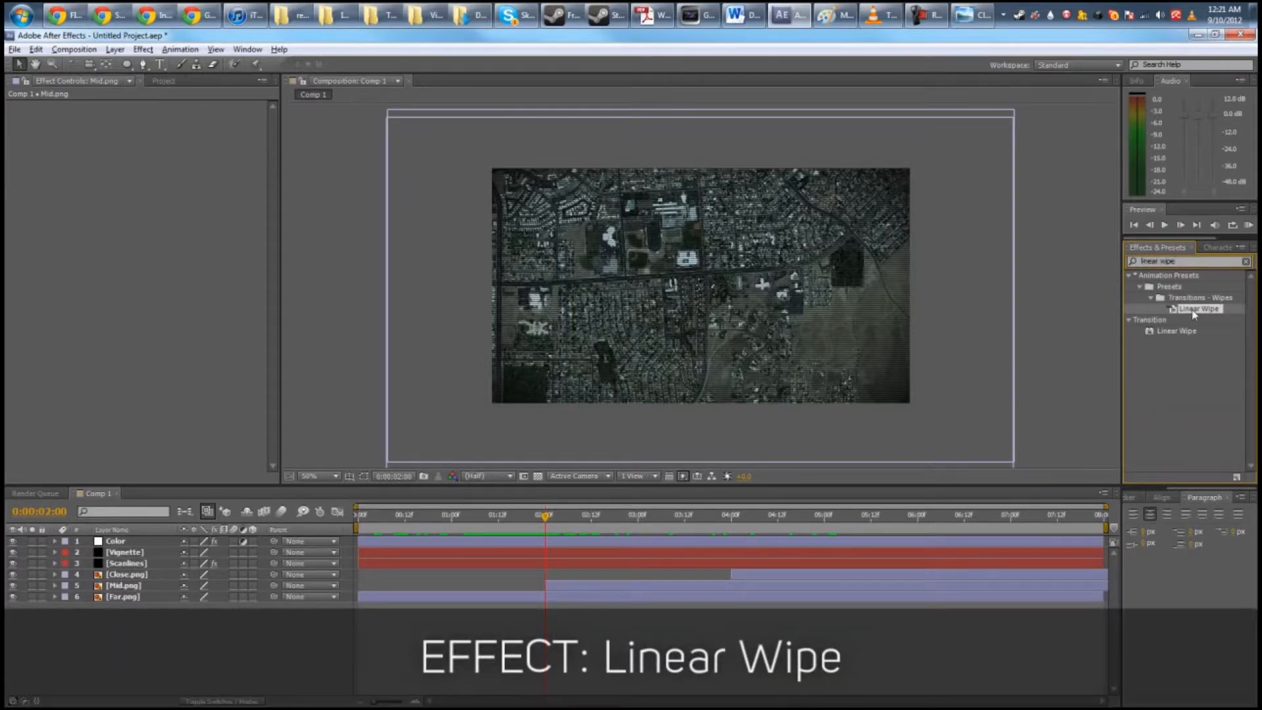
pyautogui.click(123, 586)
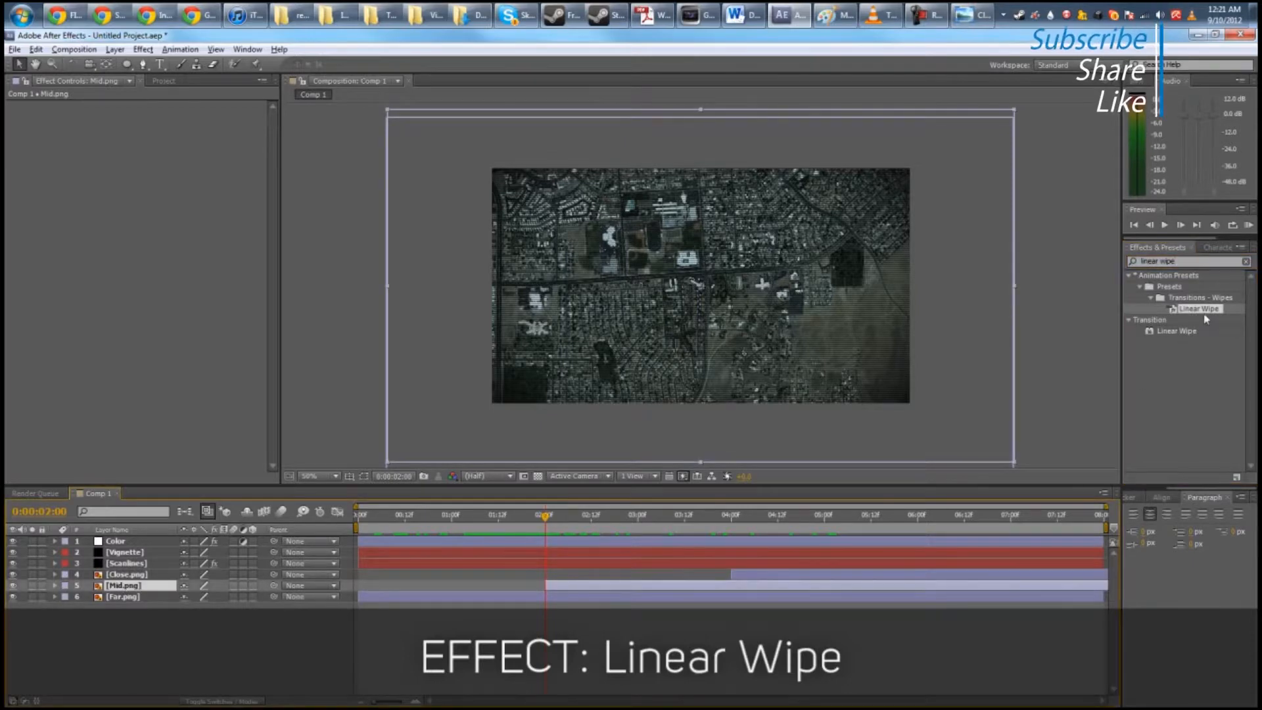
pyautogui.moveTo(1204, 315); pyautogui.dragTo(179, 589)
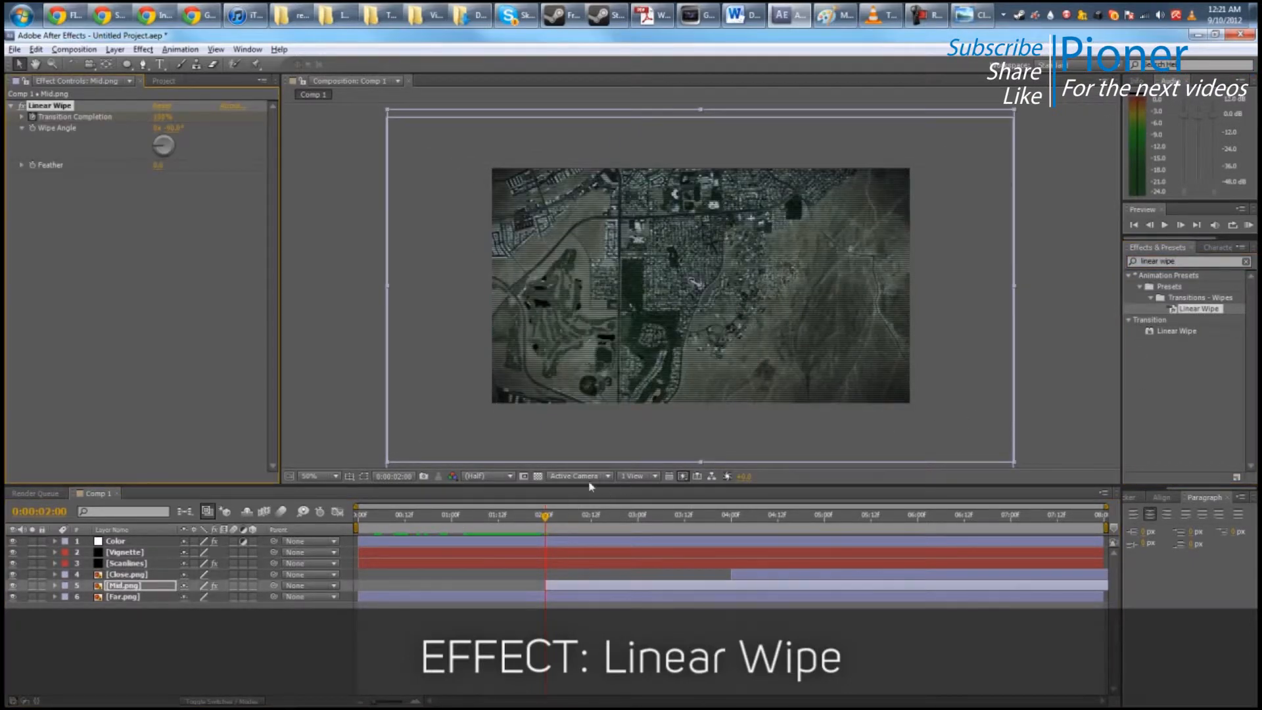
# Step: Check the wipe on Mid.png at 2:12 and set its Linear Wipe Feather to 150 to soften the straight edge
pyautogui.moveTo(547, 517); pyautogui.dragTo(591, 527)
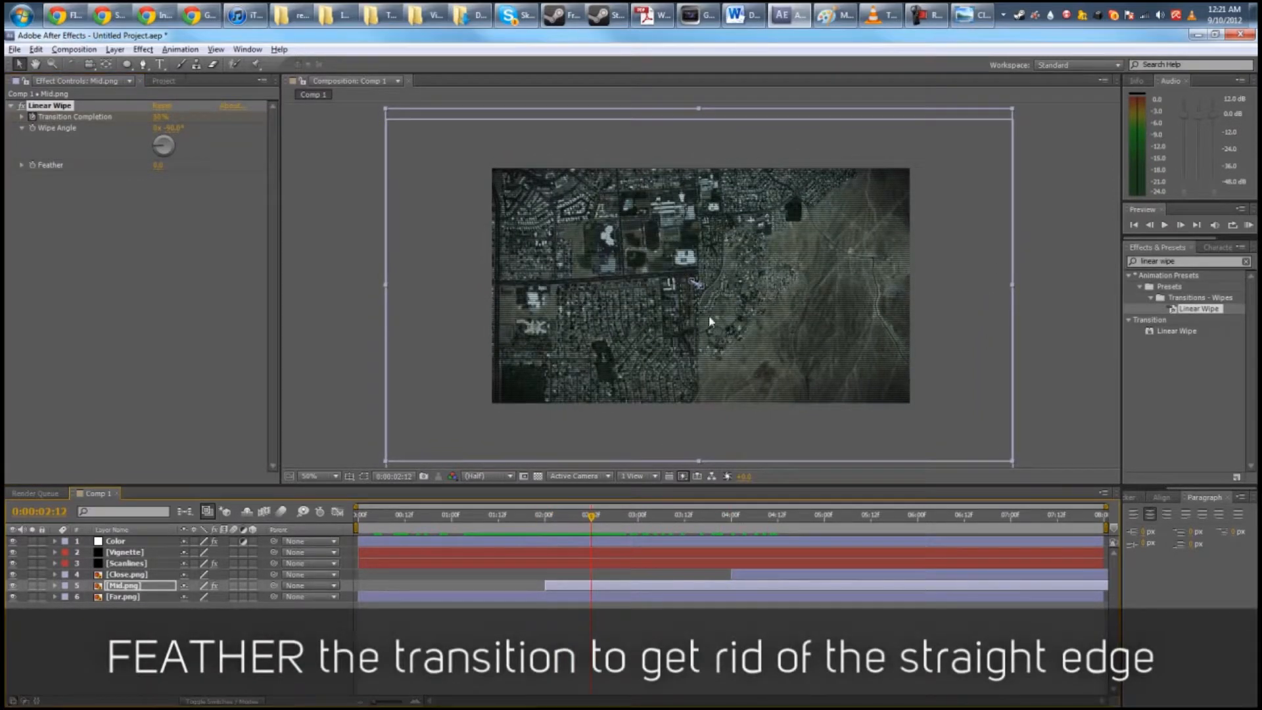
pyautogui.click(129, 151)
pyautogui.moveTo(157, 168); pyautogui.dragTo(202, 171)
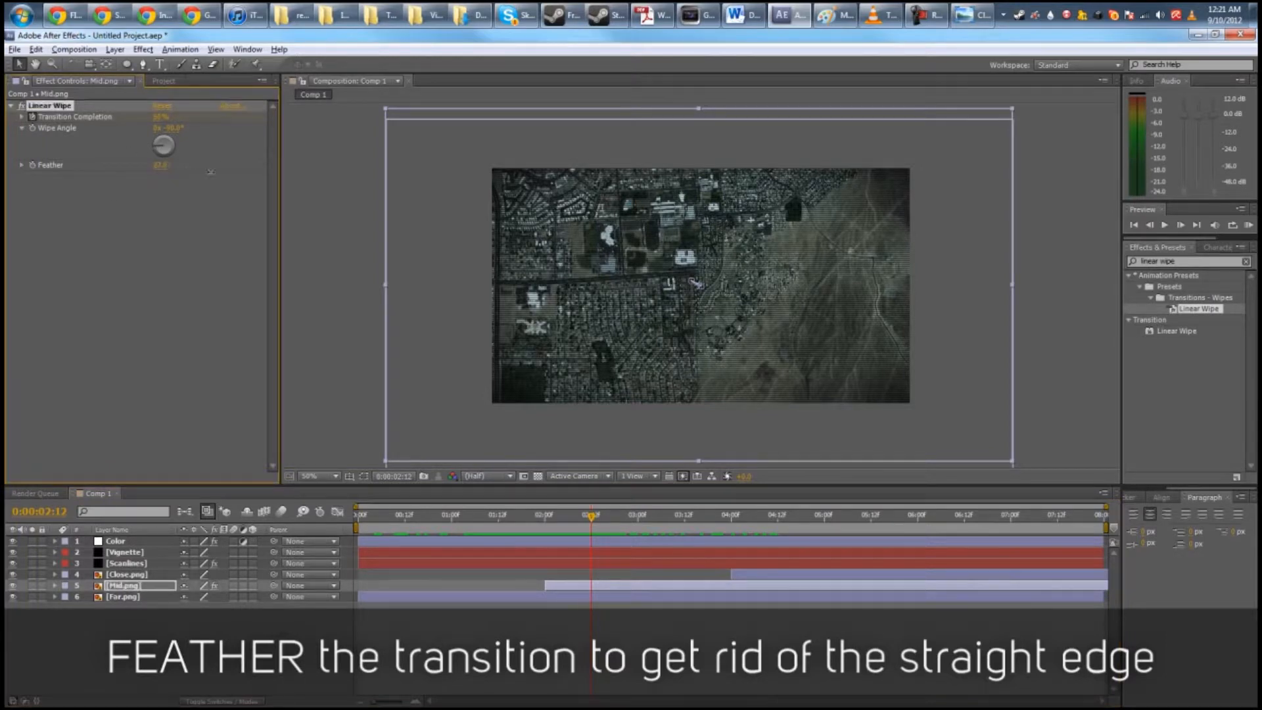
pyautogui.moveTo(286, 185); pyautogui.dragTo(293, 186)
pyautogui.click(162, 165)
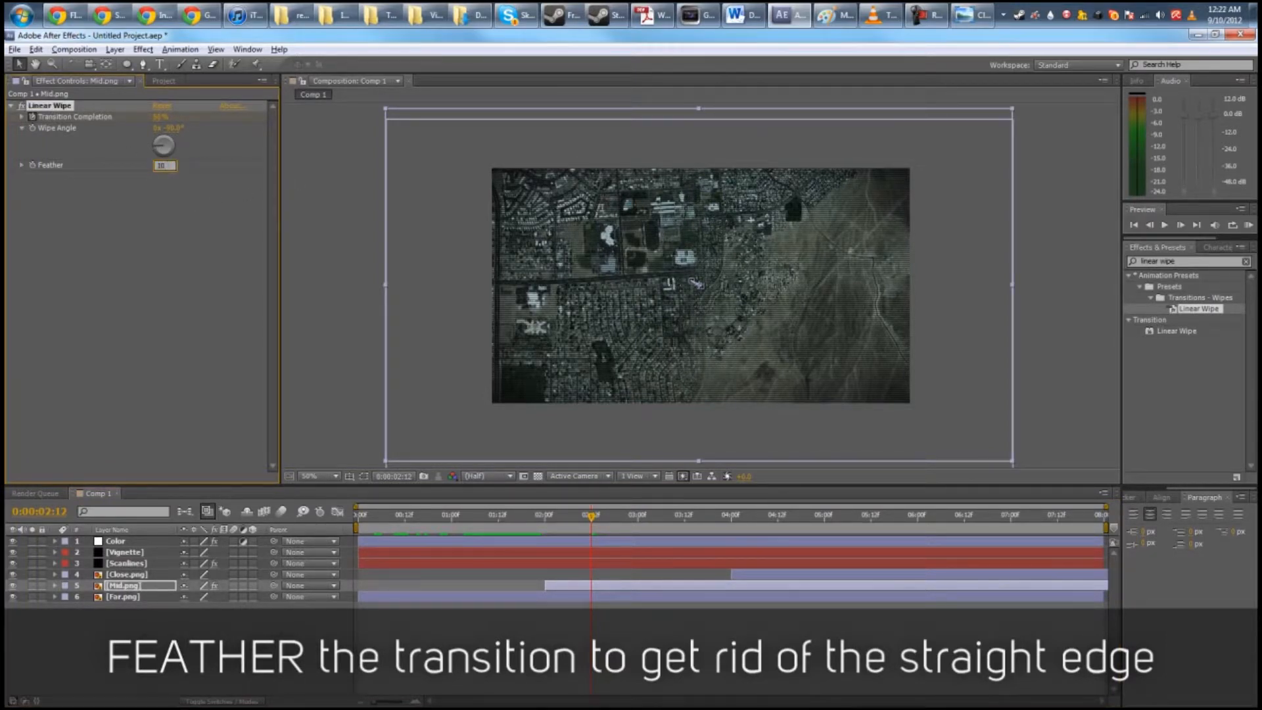
pyautogui.press('Return')
# Step: Apply the Linear Wipe preset to Close.png at 4:00 with Feather 150 and preview the transitions
pyautogui.moveTo(538, 524); pyautogui.dragTo(731, 527)
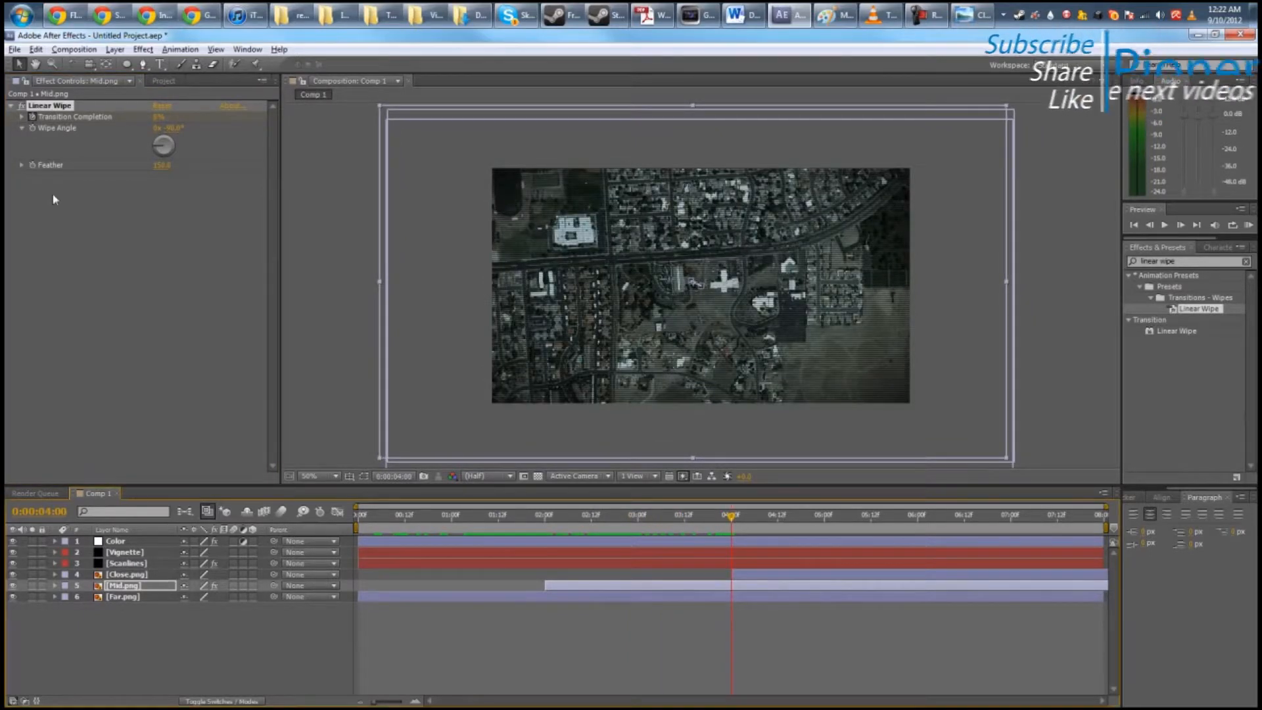
pyautogui.click(129, 321)
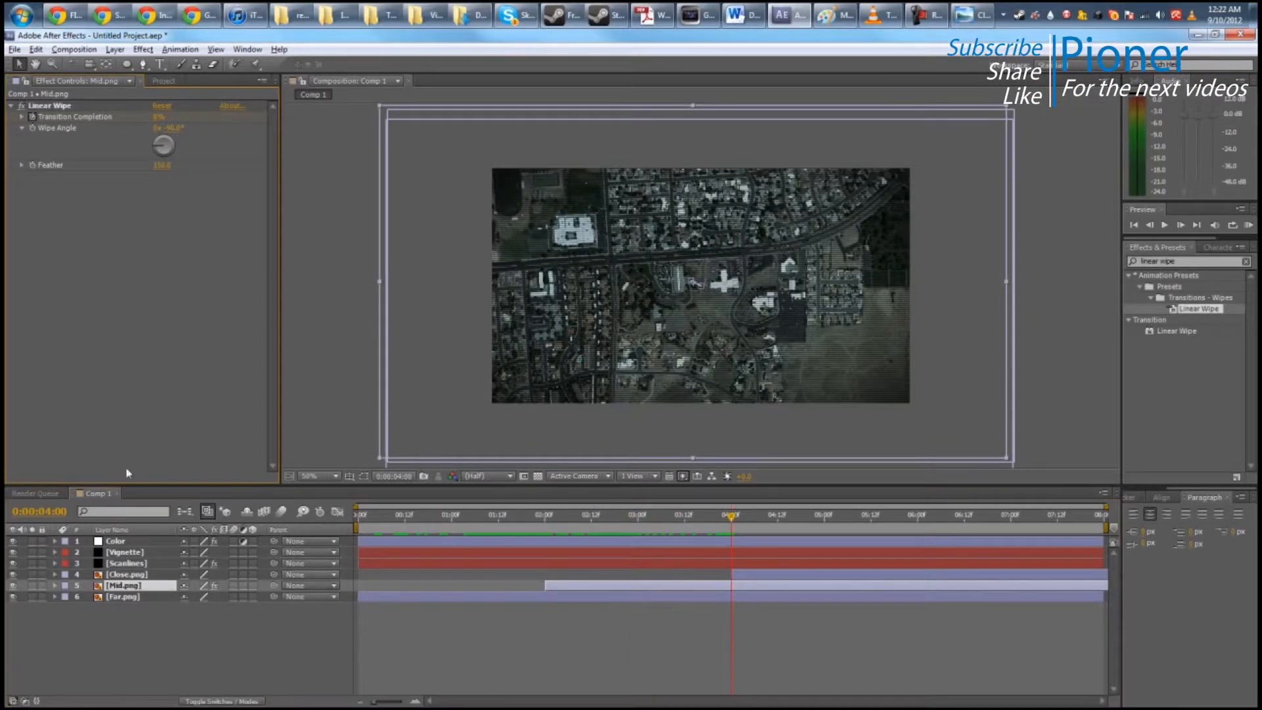
pyautogui.click(162, 576)
pyautogui.moveTo(1164, 335); pyautogui.dragTo(147, 574)
pyautogui.click(158, 167)
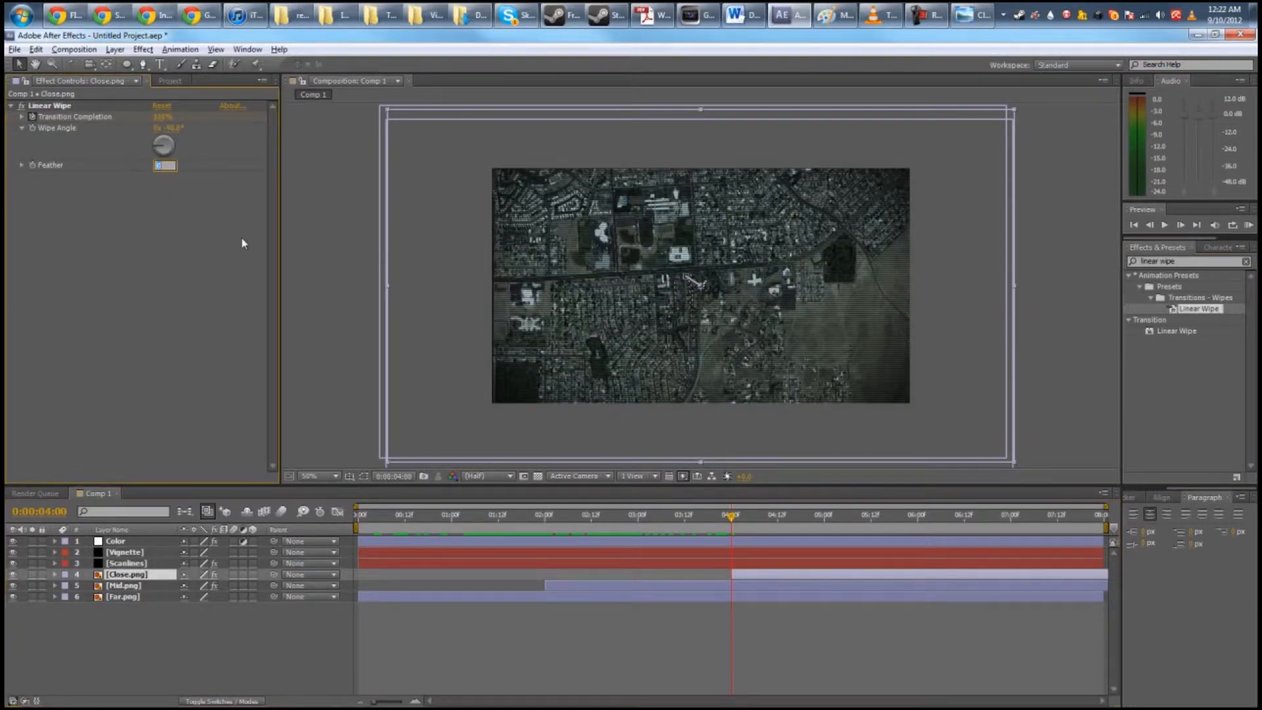
pyautogui.press('Return')
pyautogui.moveTo(536, 520); pyautogui.dragTo(882, 535)
pyautogui.moveTo(660, 534); pyautogui.dragTo(329, 516)
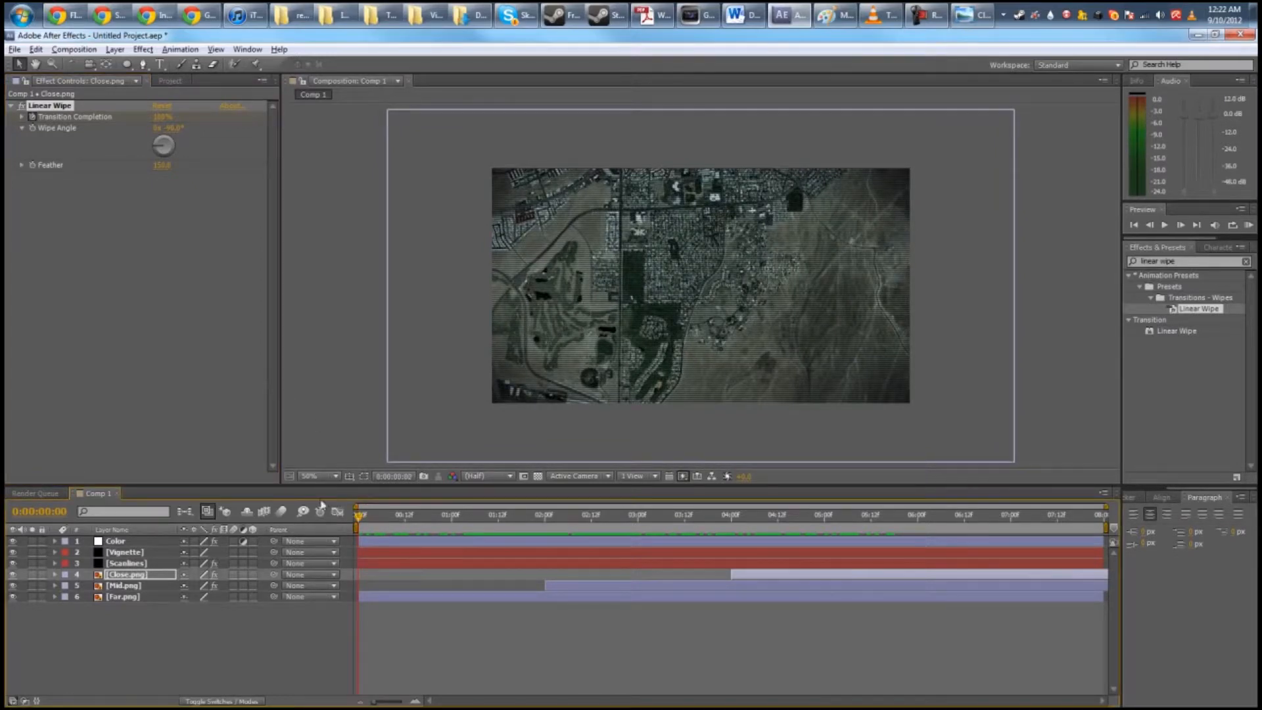
# Step: Create a text layer reading NAVSAT in the Infinity-ST font at the start of the composition
pyautogui.click(206, 625)
pyautogui.rightClick(153, 623)
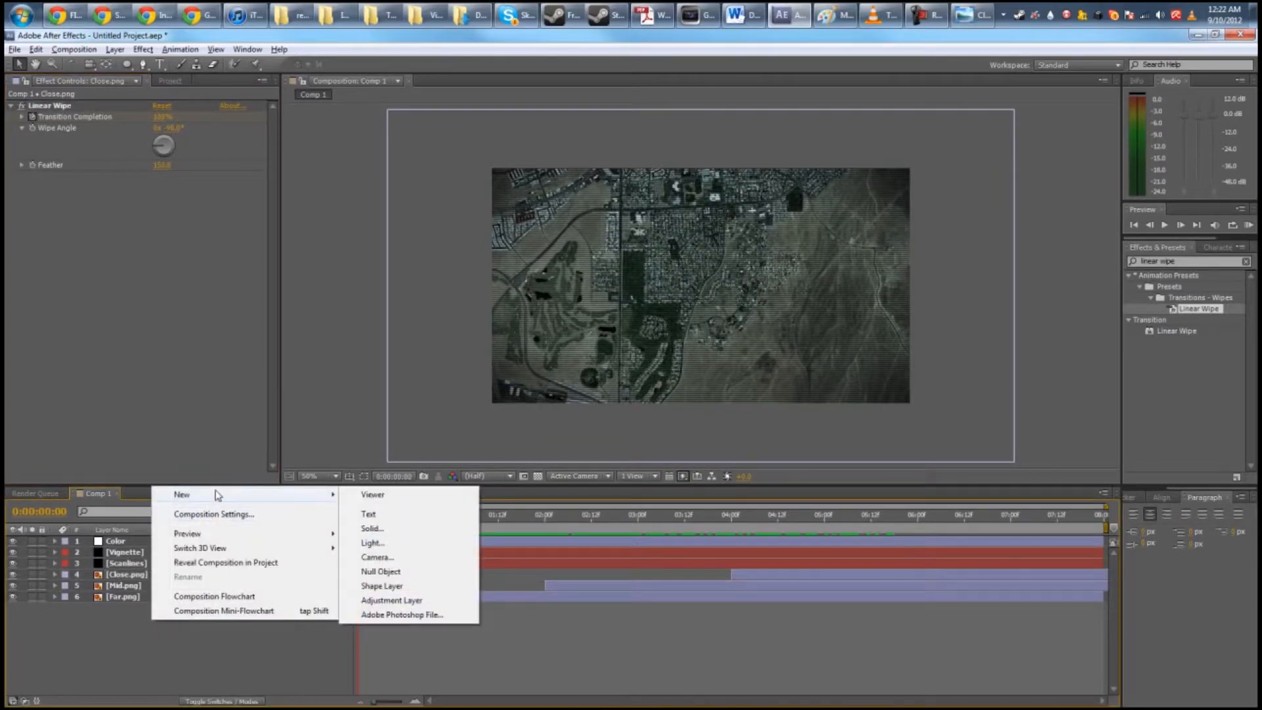
pyautogui.click(102, 620)
pyautogui.rightClick(163, 638)
pyautogui.moveTo(246, 513)
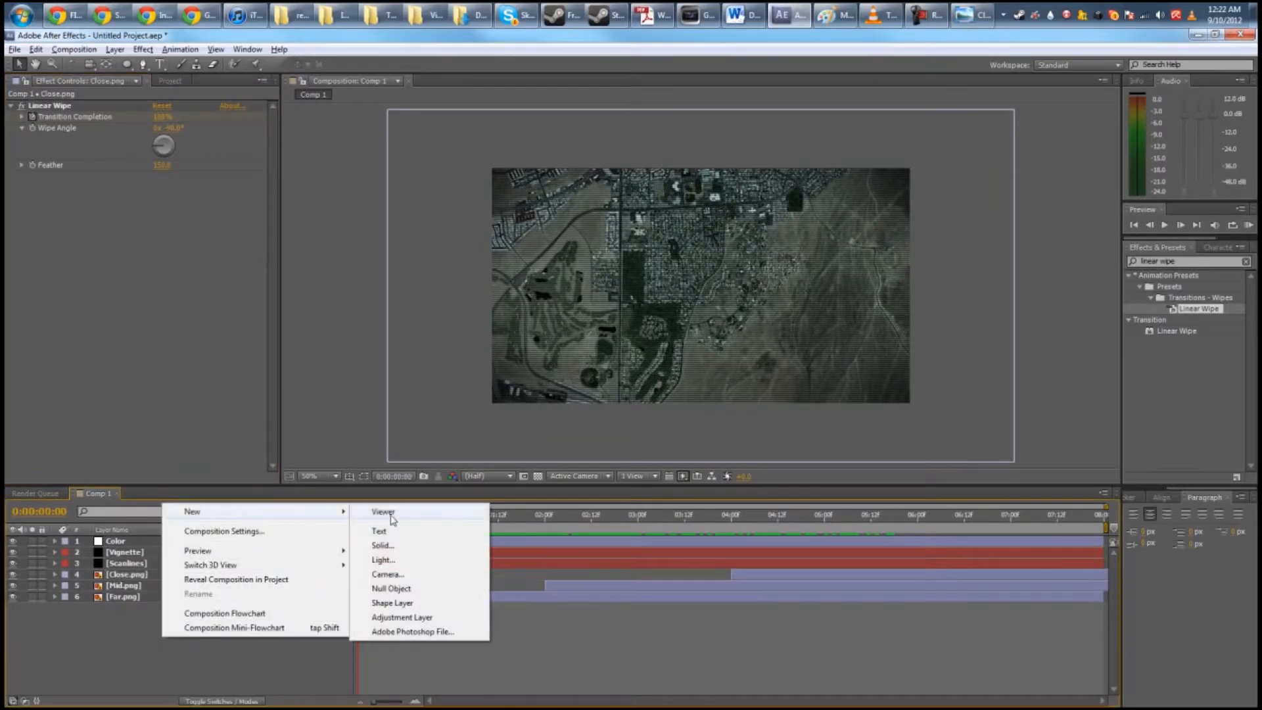
pyautogui.click(381, 531)
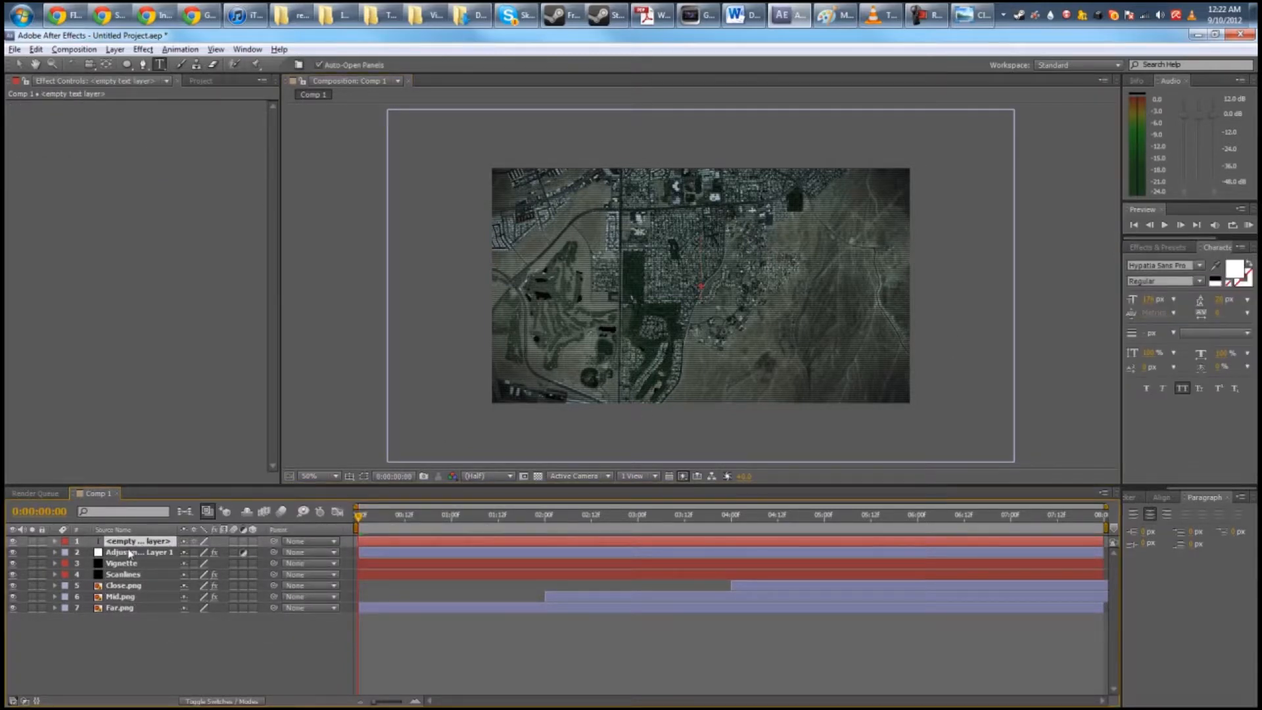
pyautogui.click(1200, 266)
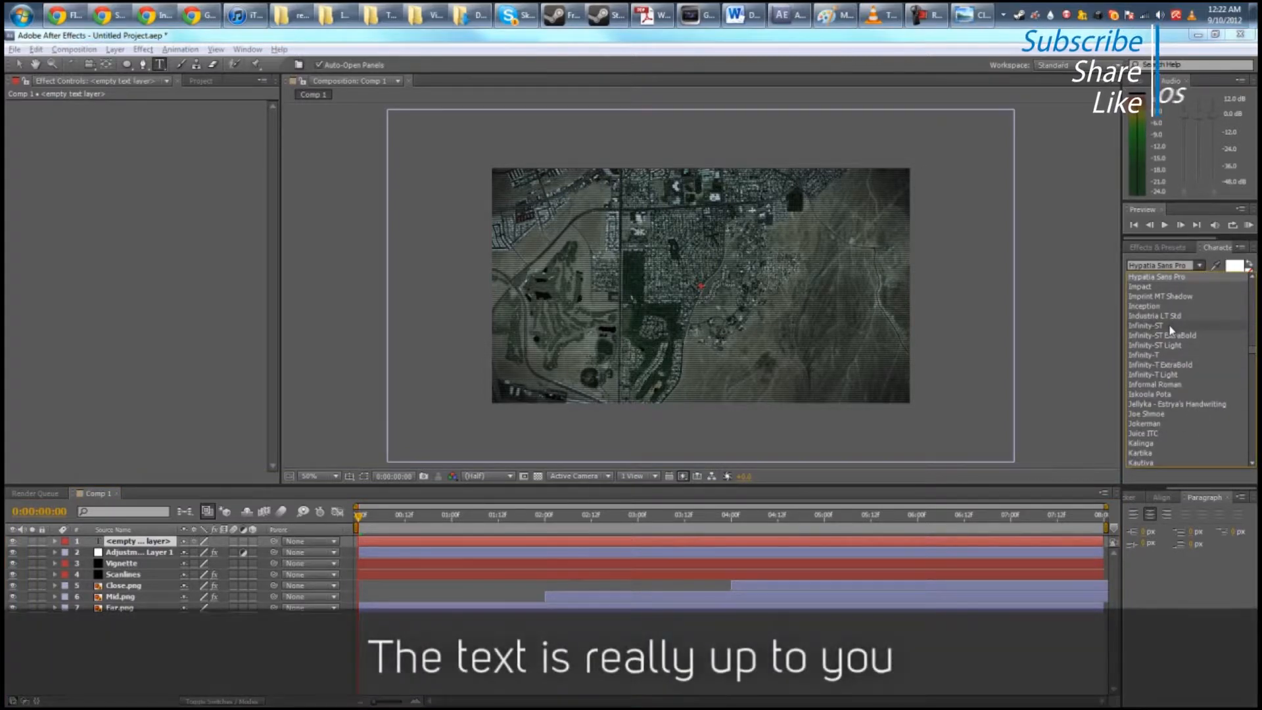
pyautogui.click(1170, 325)
pyautogui.doubleClick(148, 540)
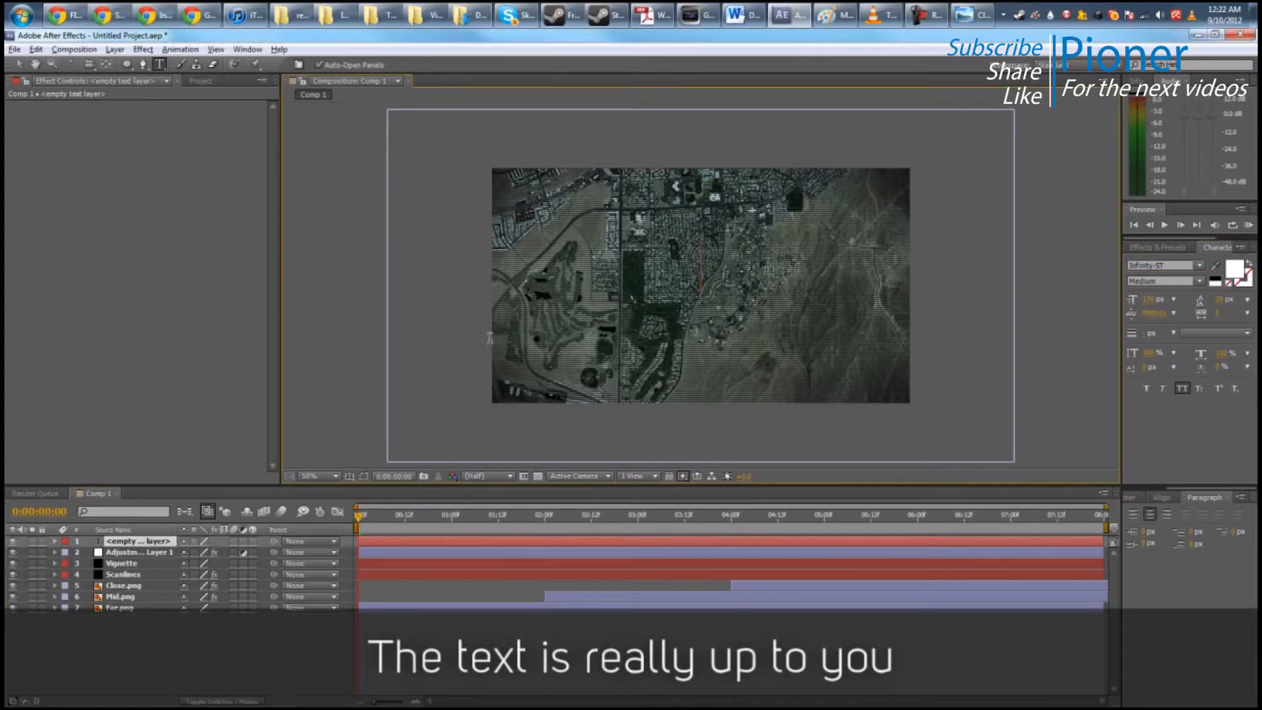
pyautogui.write('NAVSAT')
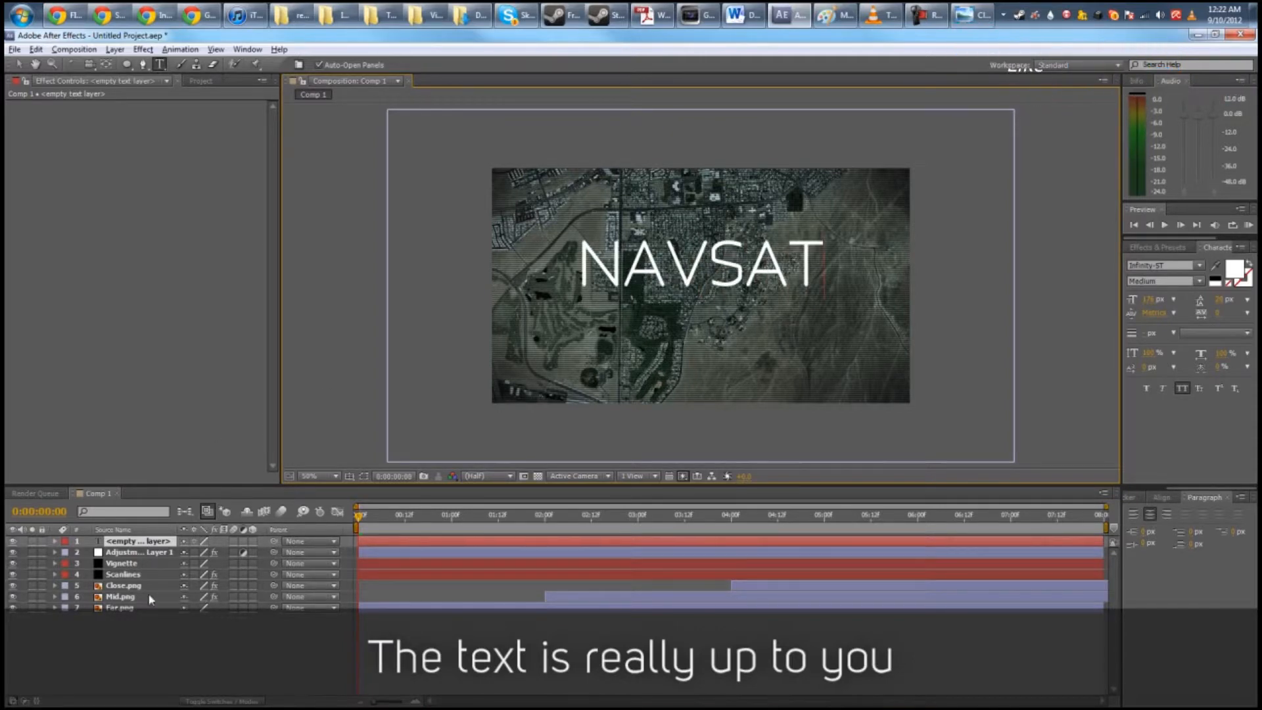
# Step: Shrink the NAVSAT text to about 52 px and place it in the upper-left corner of the frame
pyautogui.click(151, 622)
pyautogui.press('F4')
pyautogui.click(158, 544)
pyautogui.press('v')
pyautogui.press('s')
pyautogui.press('t')
pyautogui.press('s')
pyautogui.click(1214, 250)
pyautogui.moveTo(1152, 304); pyautogui.dragTo(581, 192)
# Step: Try the Overlay and Soft Light blending modes on the NAVSAT text and return it to Normal
pyautogui.click(197, 541)
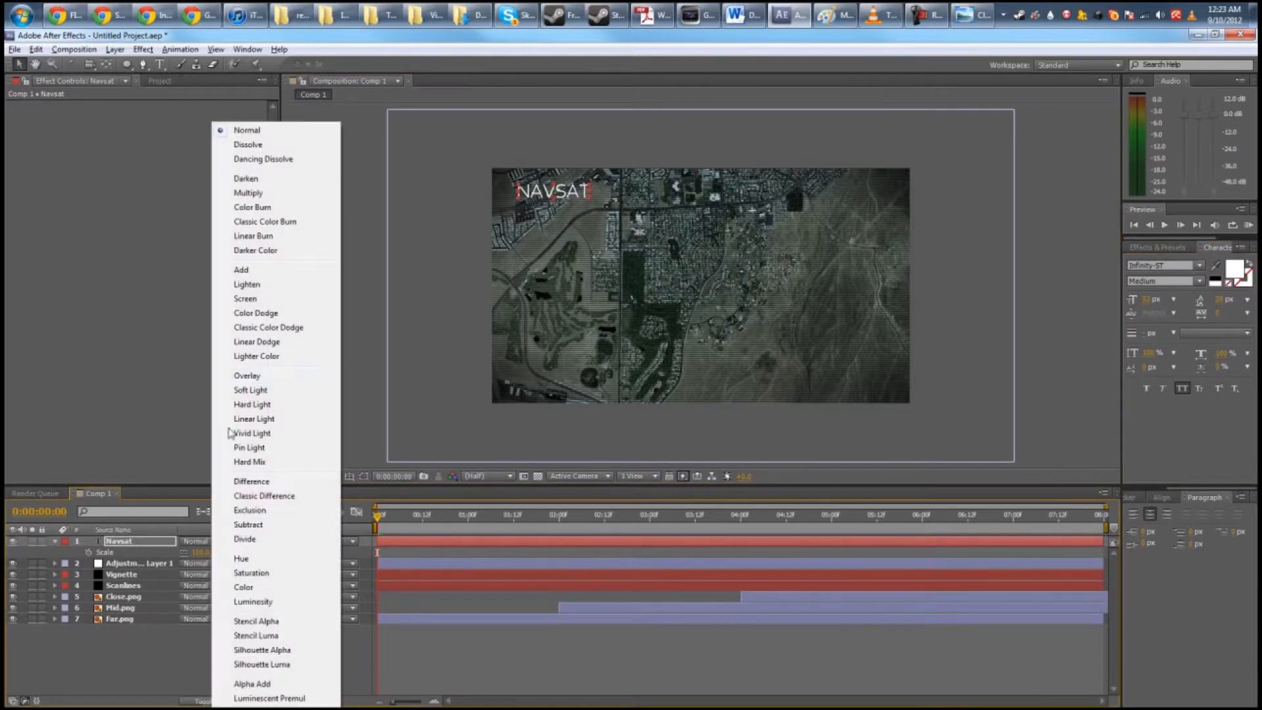
pyautogui.click(247, 376)
pyautogui.click(217, 541)
pyautogui.click(274, 394)
pyautogui.scroll(2, 587, 274)
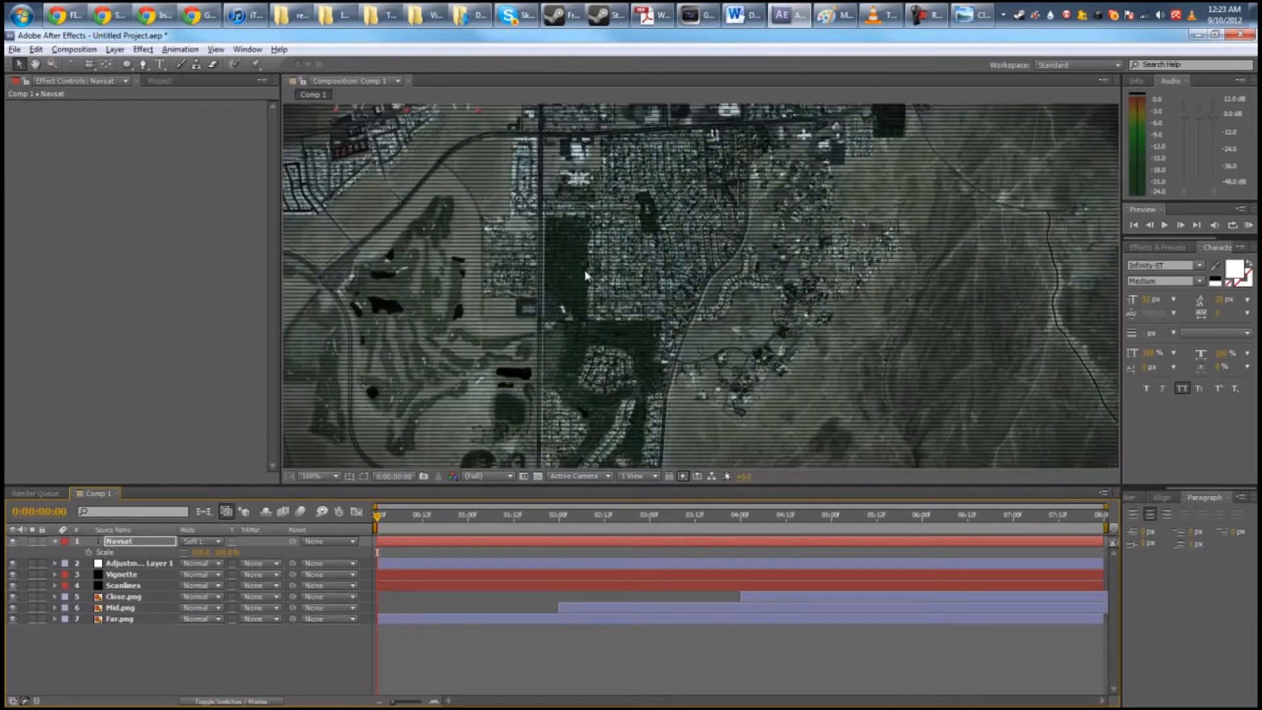
pyautogui.click(201, 541)
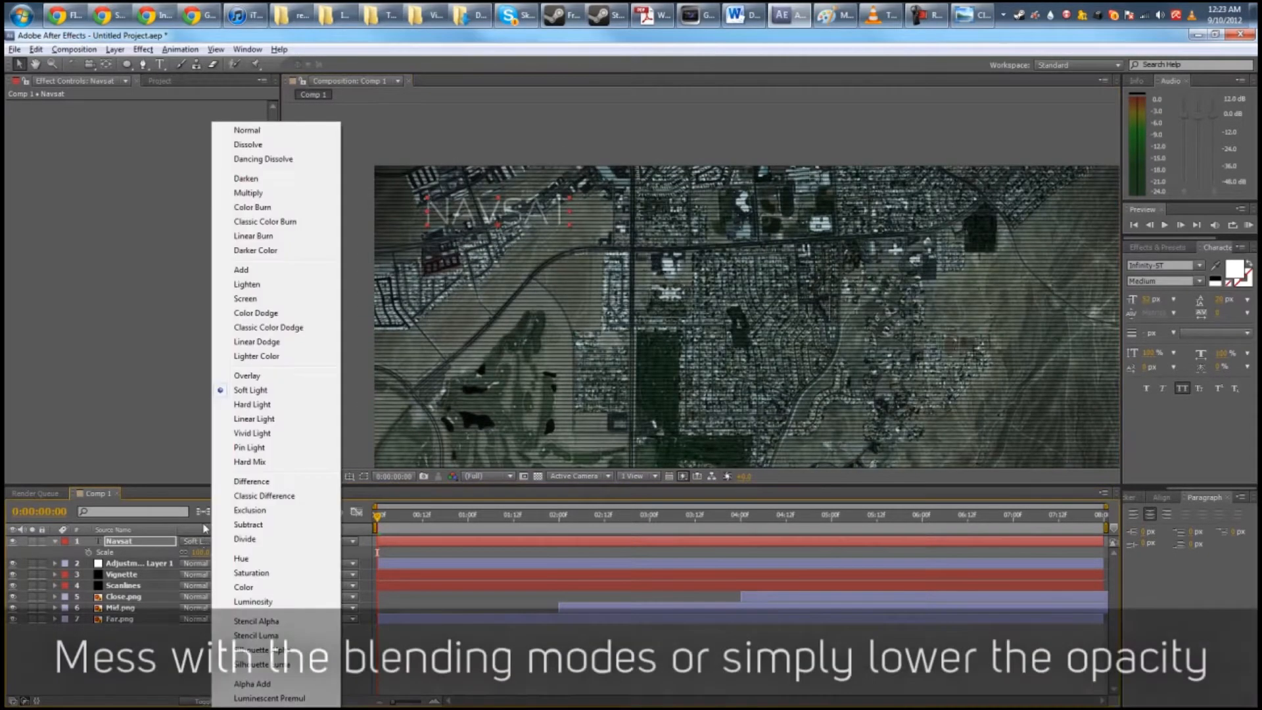
pyautogui.click(270, 132)
# Step: Lower the NAVSAT text layer's opacity, trying 75% and settling on 65%
pyautogui.moveTo(176, 553); pyautogui.dragTo(166, 554)
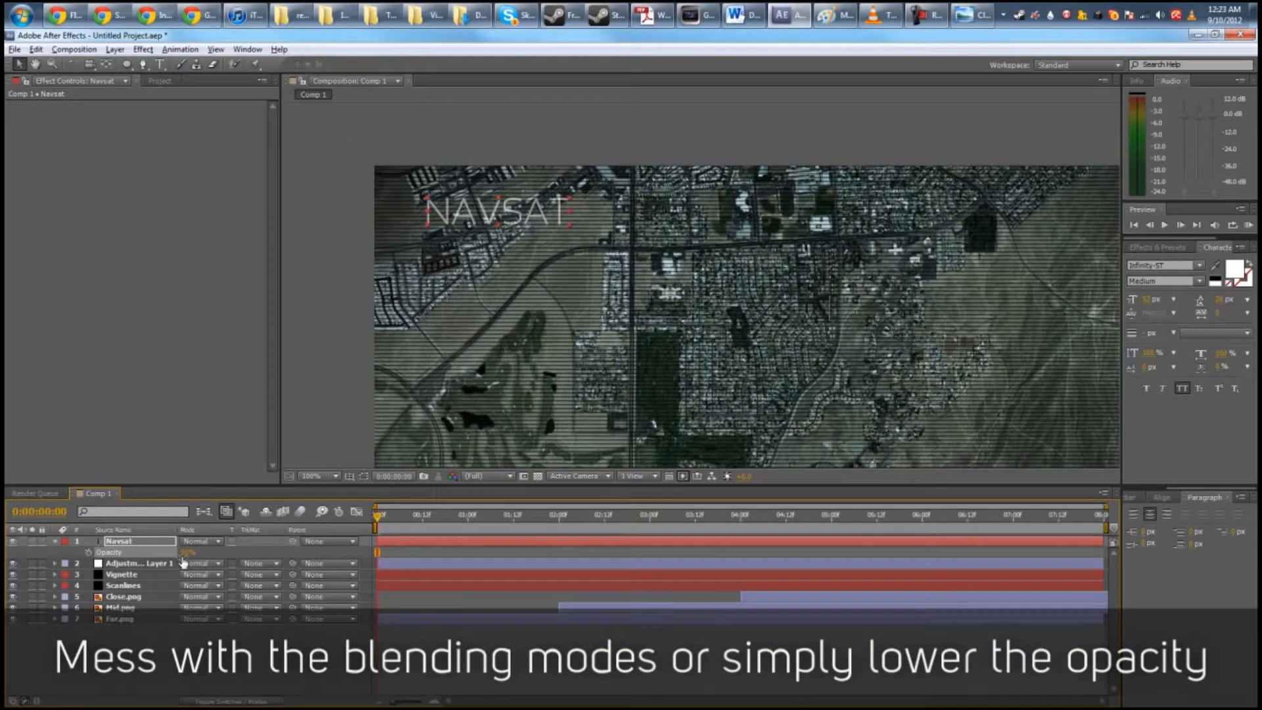
pyautogui.click(222, 644)
pyautogui.scroll(-1, 710, 318)
pyautogui.moveTo(711, 320); pyautogui.dragTo(650, 281)
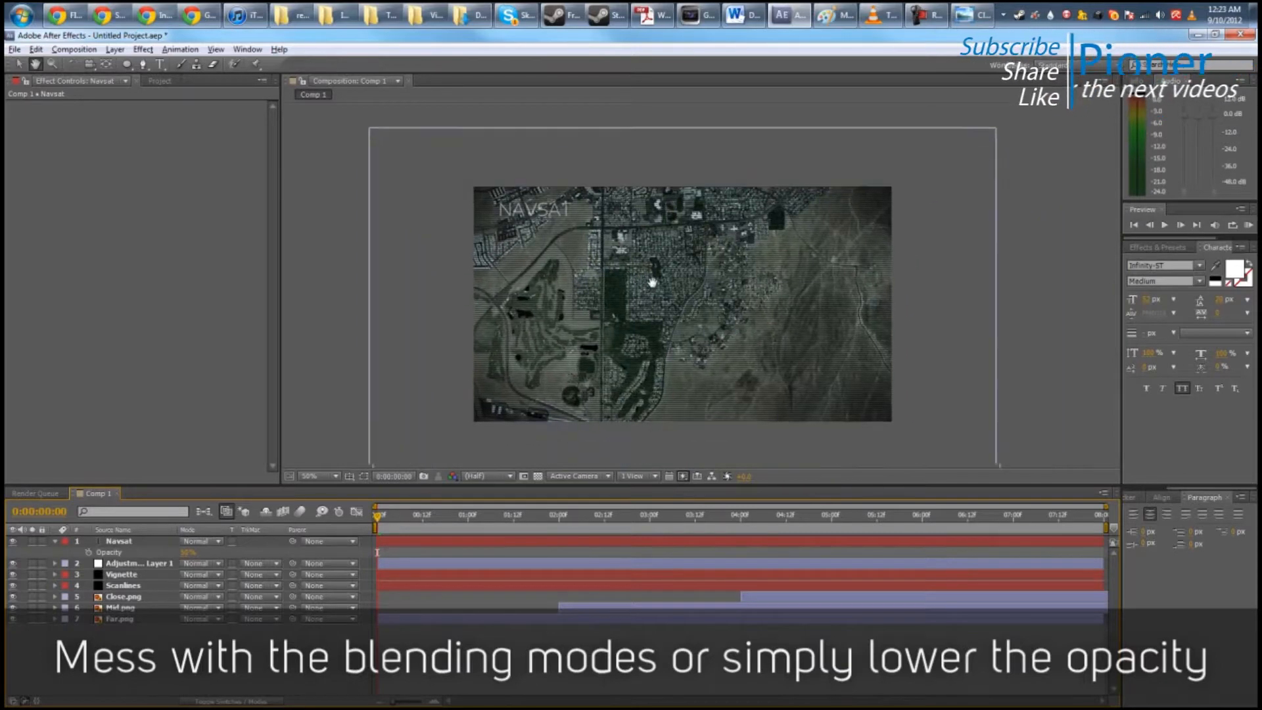
pyautogui.click(190, 552)
pyautogui.write('75')
pyautogui.press('Return')
pyautogui.click(189, 553)
pyautogui.write('65')
pyautogui.press('Return')
pyautogui.click(313, 672)
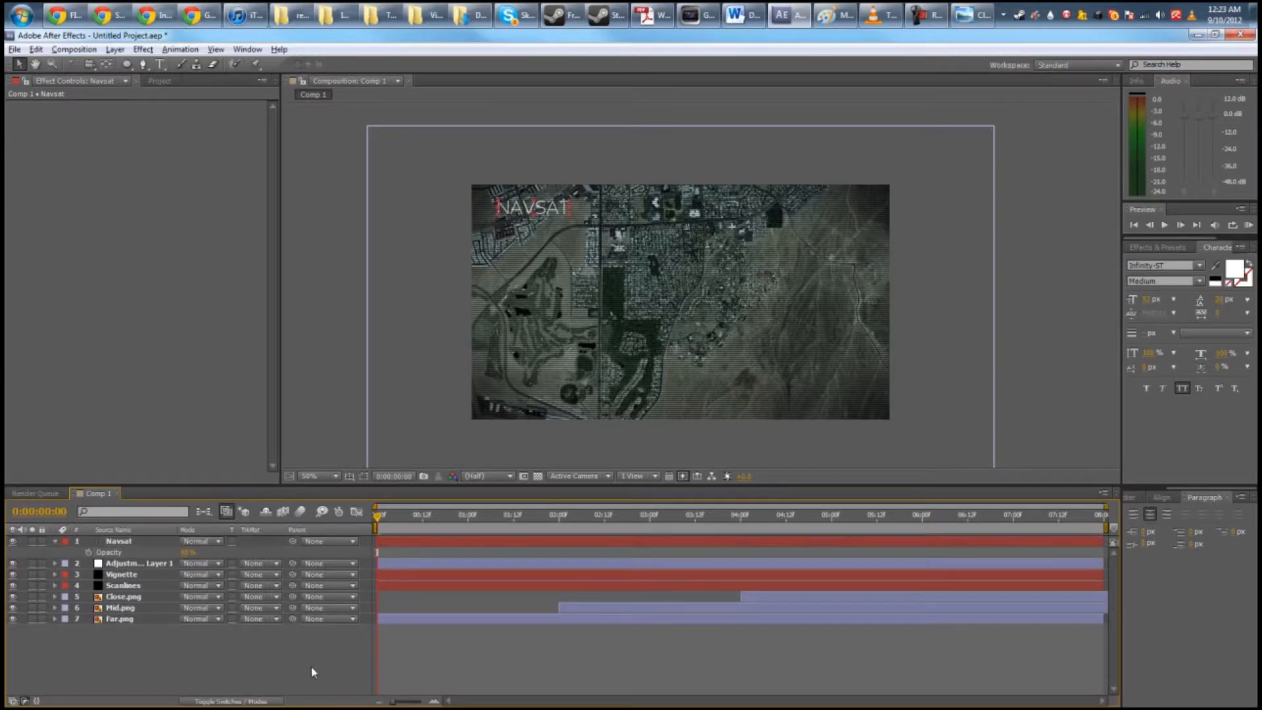
# Step: Duplicate the NAVSAT text layer, place the copy just below the original and change its text to REMOTE ACCESS ONLINE
pyautogui.click(143, 545)
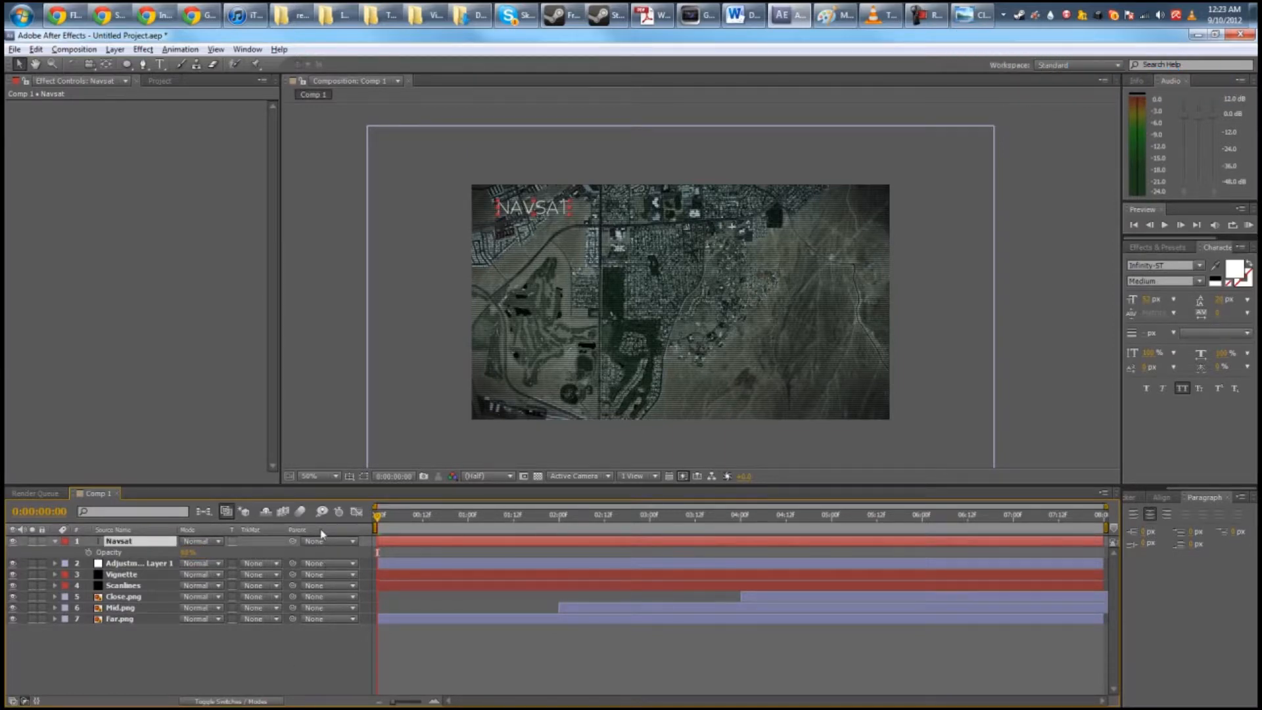
pyautogui.hotkey('ctrl', 'd')
pyautogui.moveTo(543, 219); pyautogui.dragTo(545, 230)
pyautogui.doubleClick(545, 230)
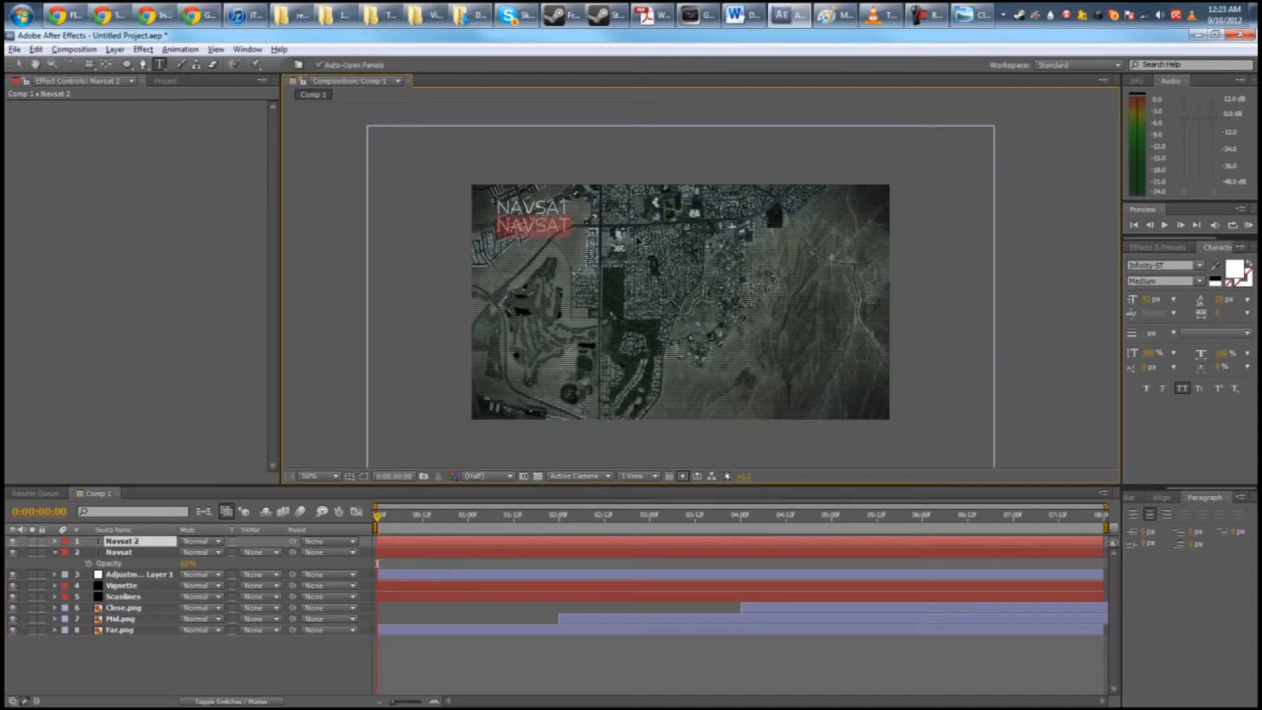
pyautogui.write('REMOTE ACCE')
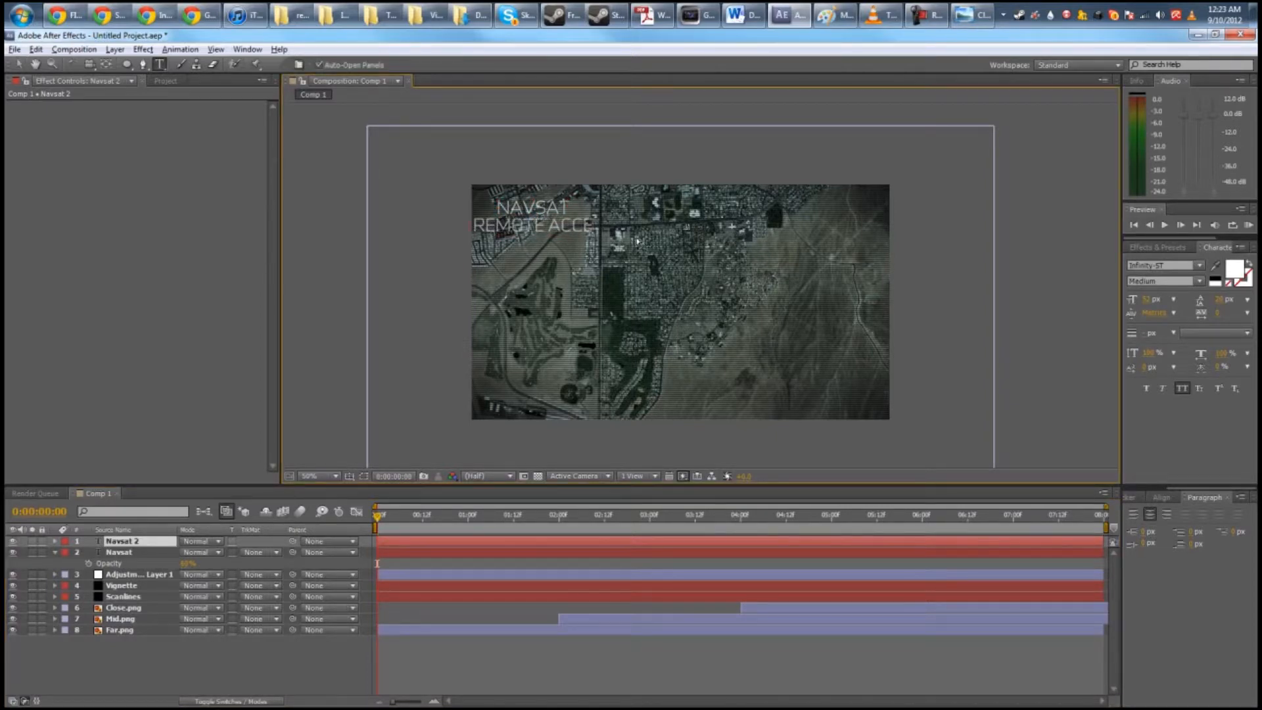
pyautogui.write('SS ONLINE')
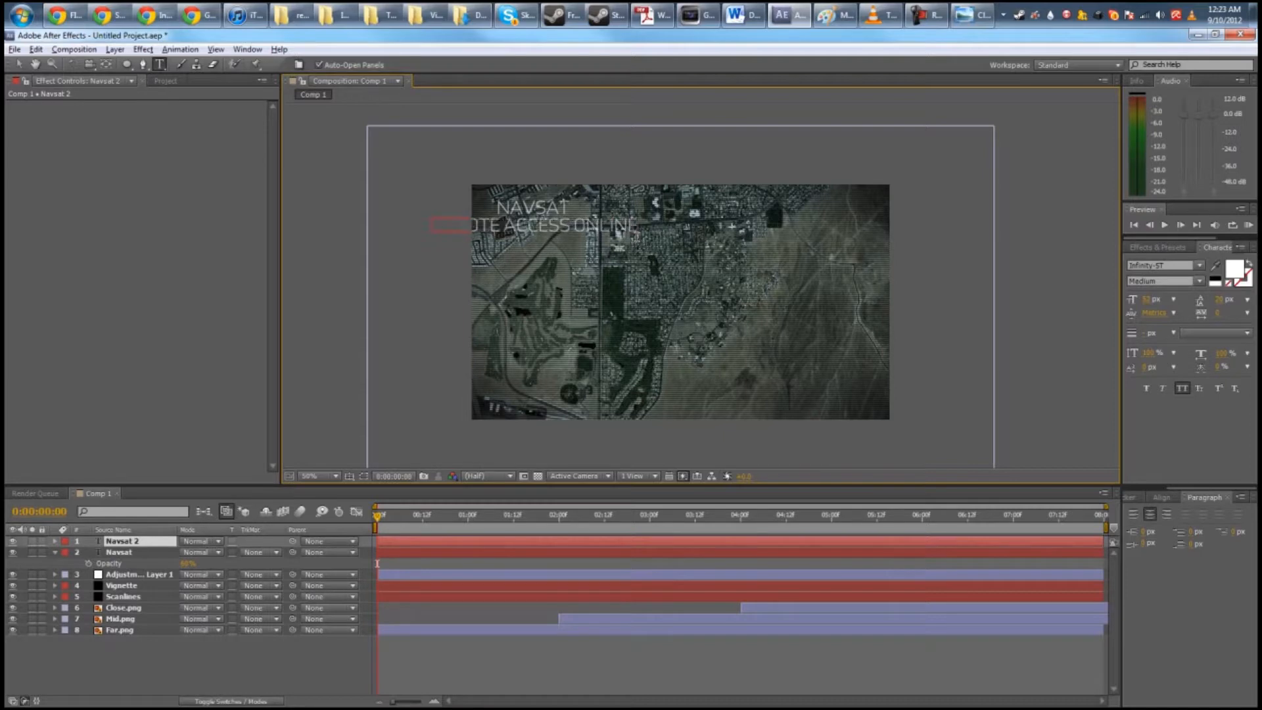
# Step: Shrink the REMOTE ACCESS ONLINE text to roughly half its size and align it directly beneath the NAVSAT title
pyautogui.moveTo(1157, 308); pyautogui.dragTo(1137, 307)
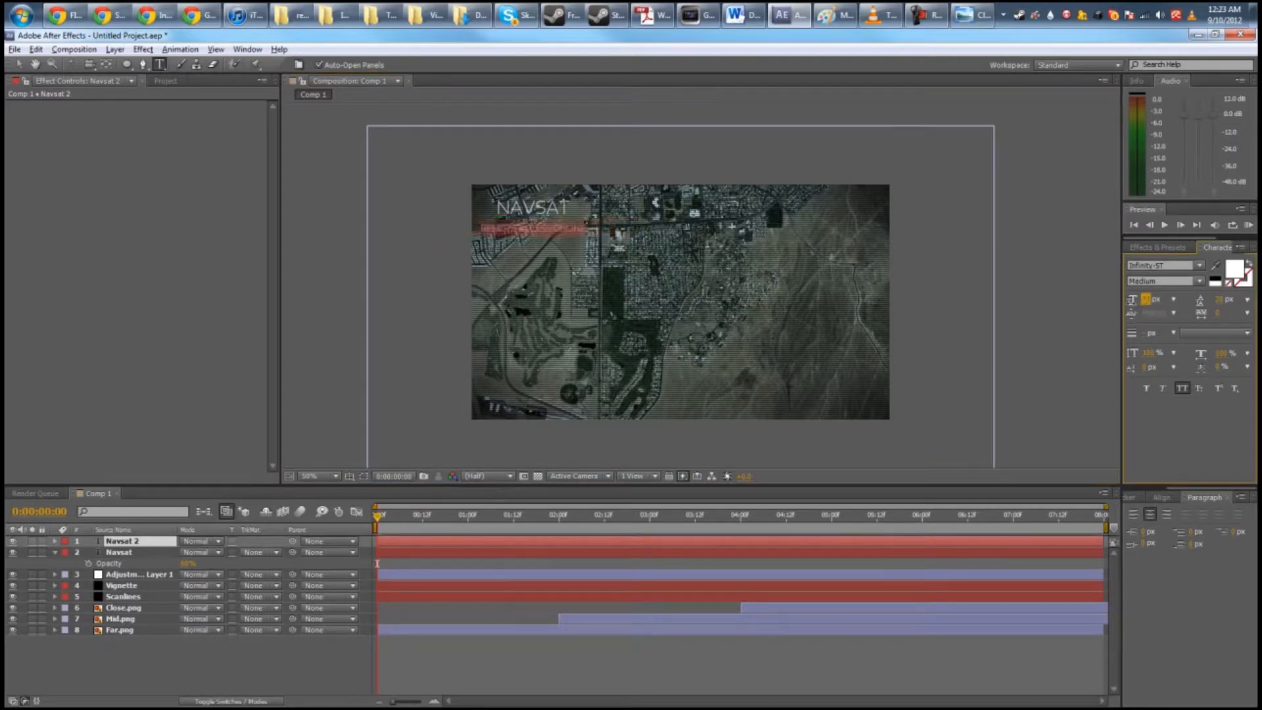
pyautogui.click(200, 672)
pyautogui.press('v')
pyautogui.scroll(2, 525, 259)
pyautogui.scroll(-1, 524, 259)
pyautogui.moveTo(524, 258); pyautogui.dragTo(526, 291)
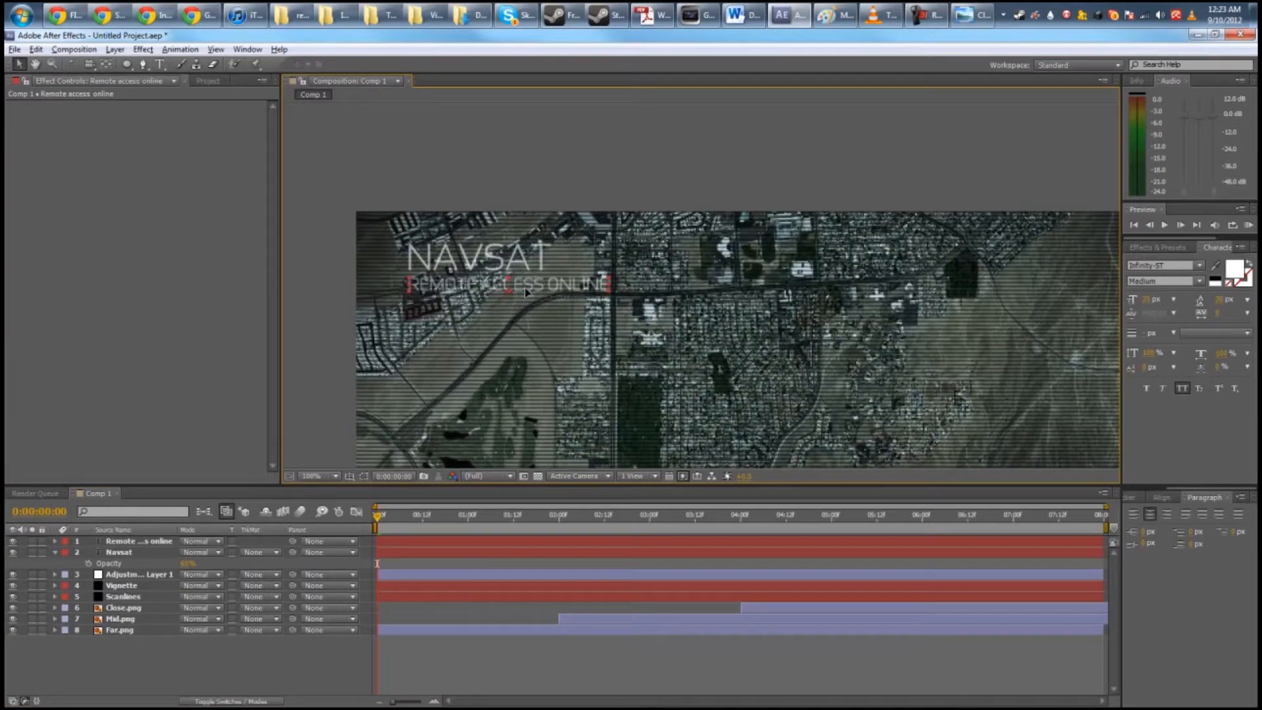
pyautogui.click(679, 261)
pyautogui.moveTo(721, 316); pyautogui.dragTo(675, 264)
pyautogui.scroll(-2, 676, 266)
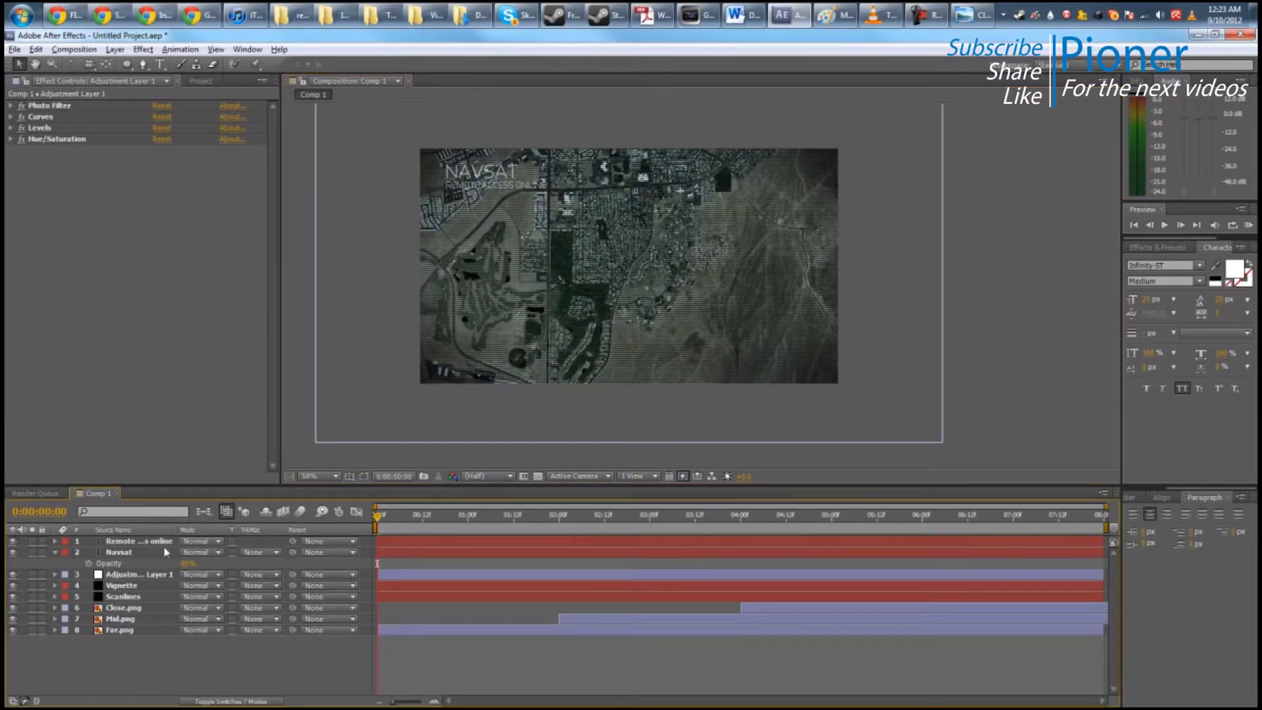
# Step: Duplicate the REMOTE ACCESS ONLINE text, change the copy to LOCATING... and place it in the lower-right corner of the frame
pyautogui.click(522, 188)
pyautogui.hotkey('ctrl', 'd')
pyautogui.moveTo(521, 188); pyautogui.dragTo(555, 355)
pyautogui.doubleClick(554, 355)
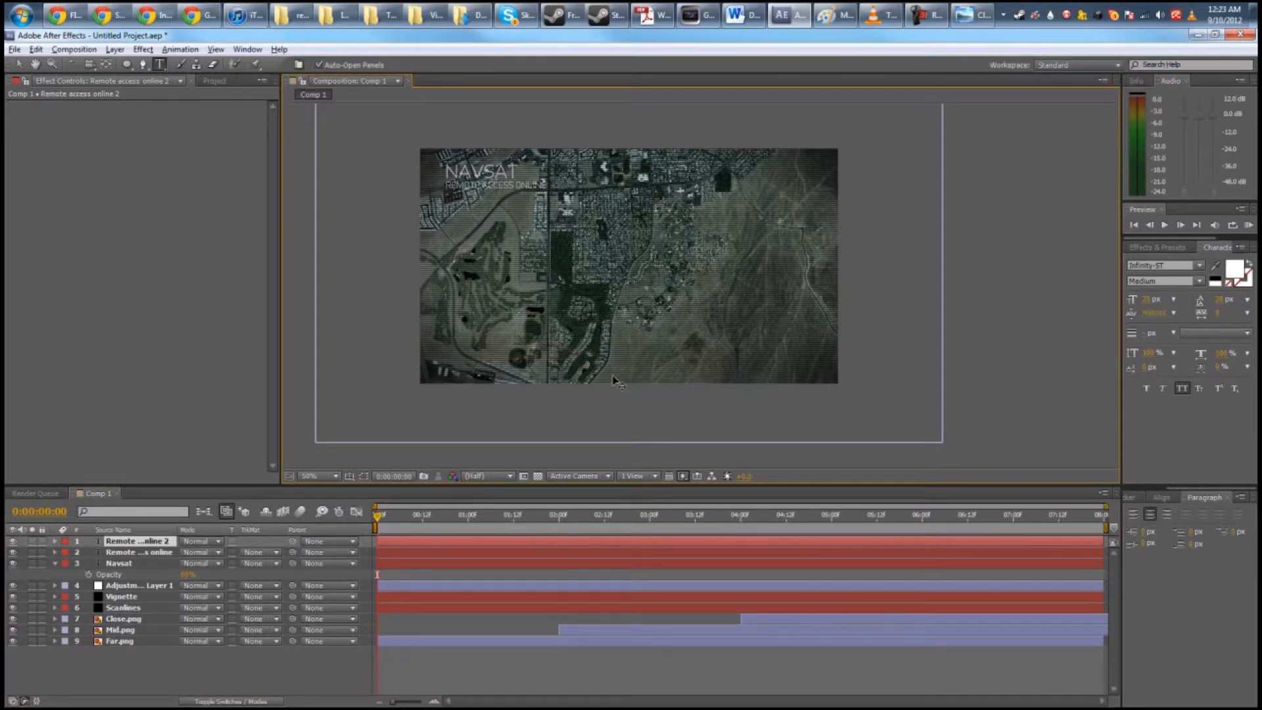
pyautogui.click(208, 668)
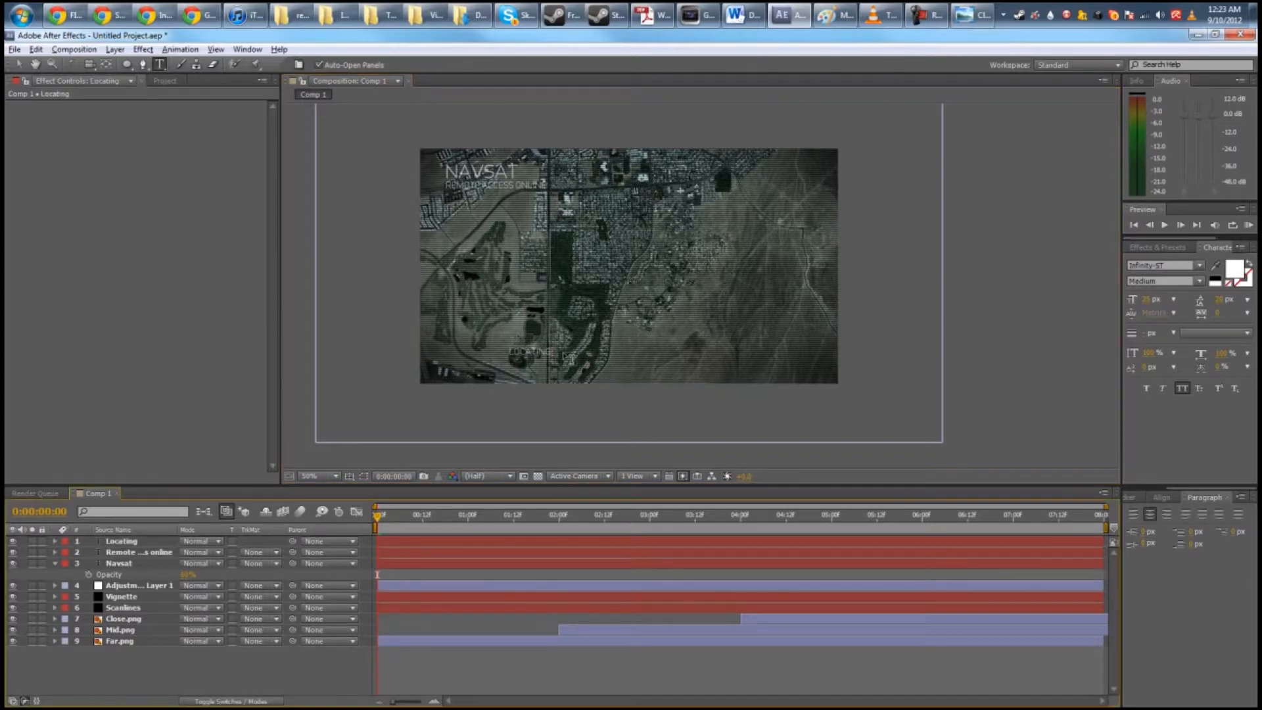
pyautogui.click(540, 351)
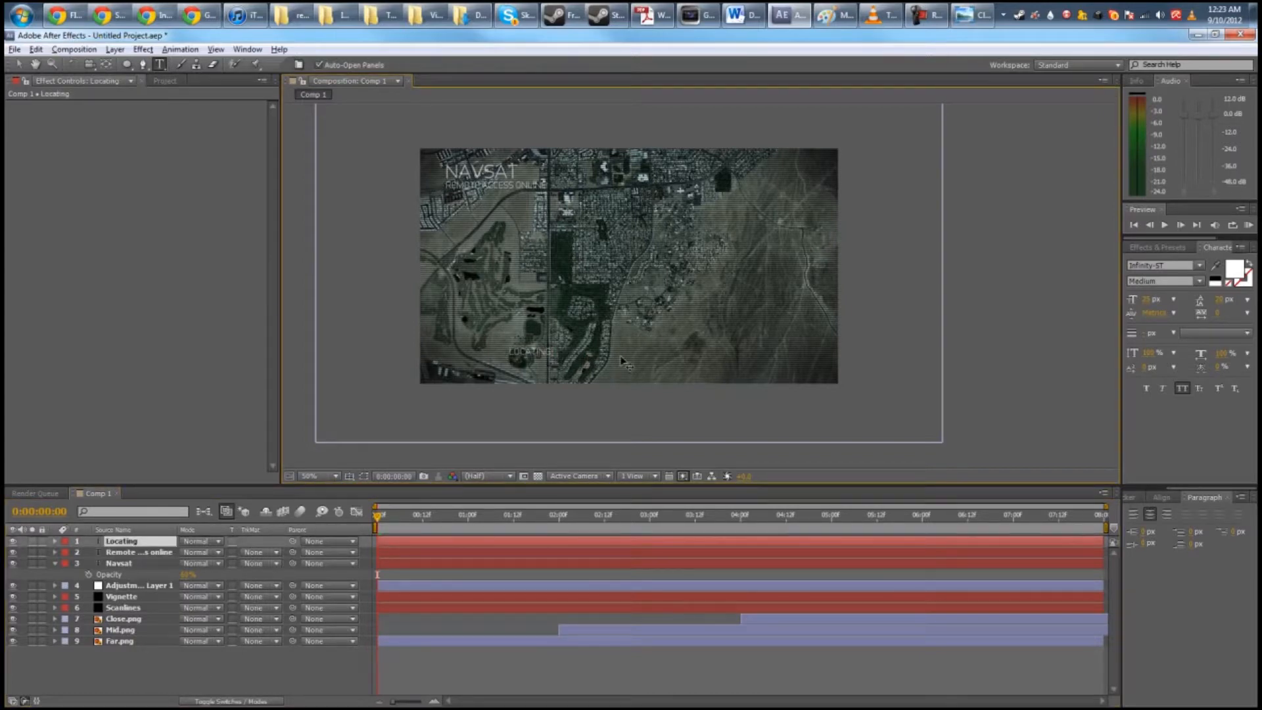
pyautogui.click(100, 682)
pyautogui.press('v')
pyautogui.click(801, 368)
pyautogui.click(1008, 366)
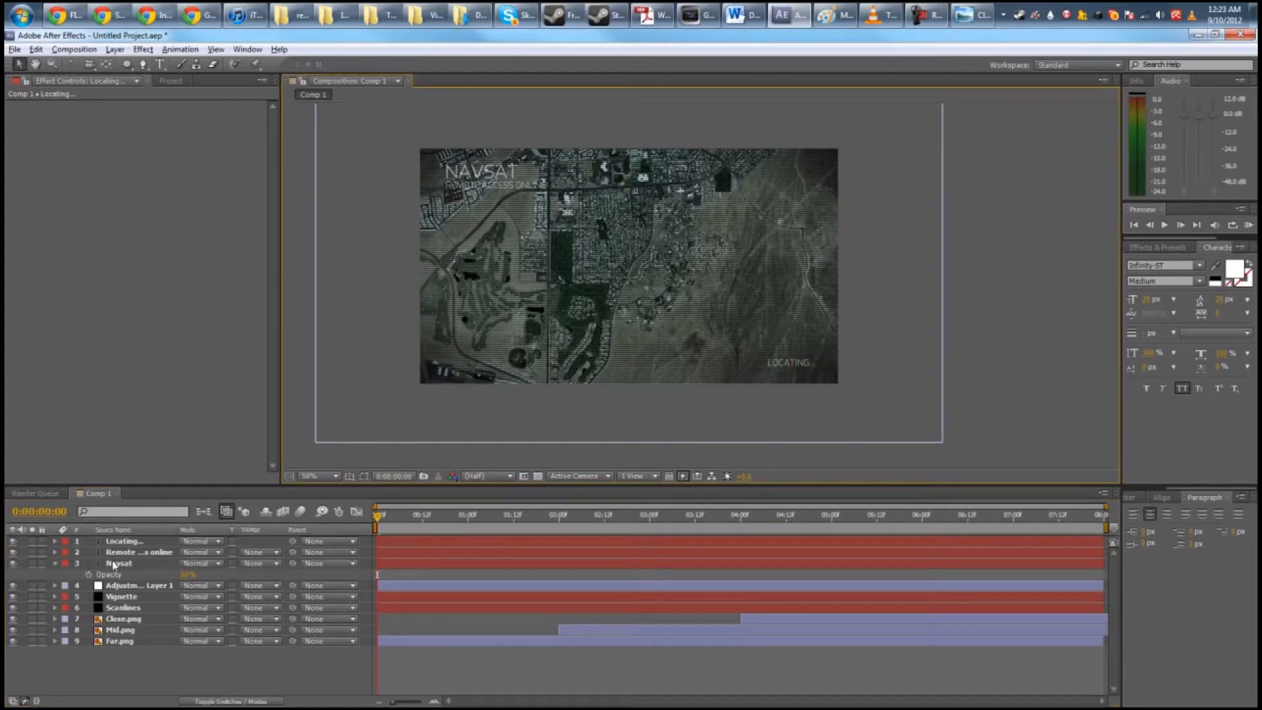
# Step: Find the Decoder Fade In text animation preset by searching for "deco" and apply it to the LOCATING... text layer
pyautogui.click(55, 564)
pyautogui.click(125, 541)
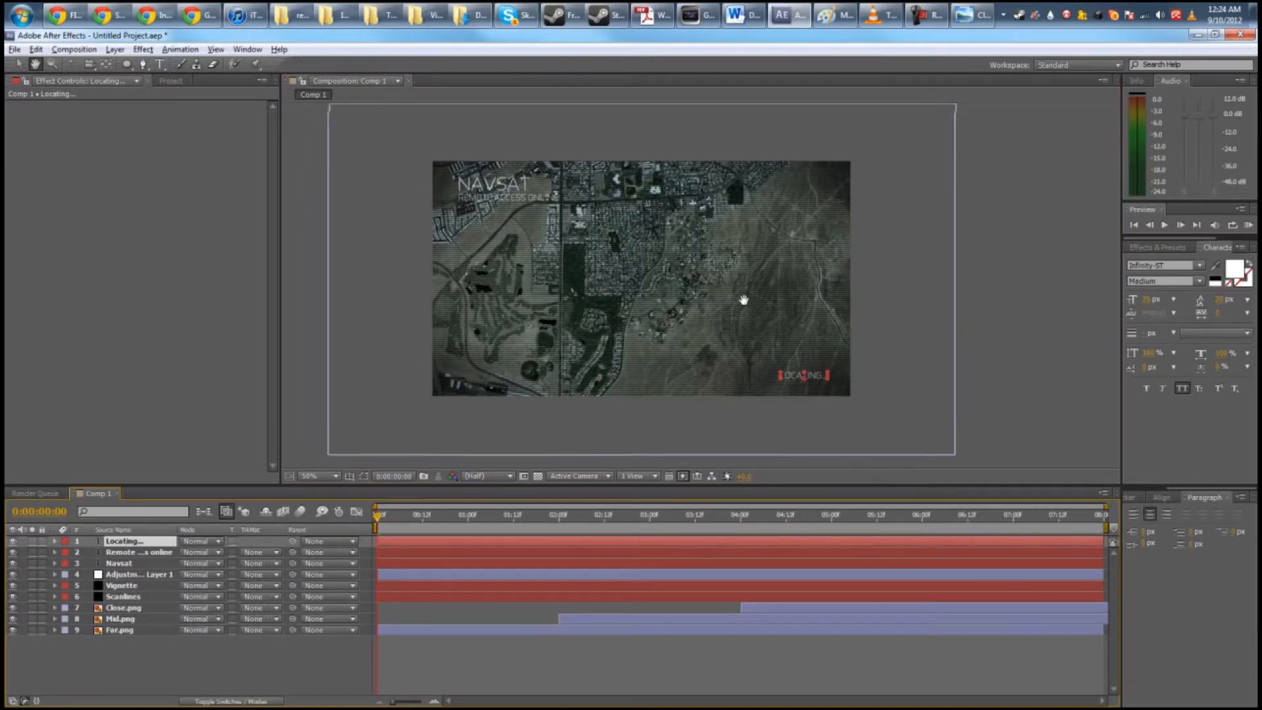
pyautogui.hotkey('ctrl', '5')
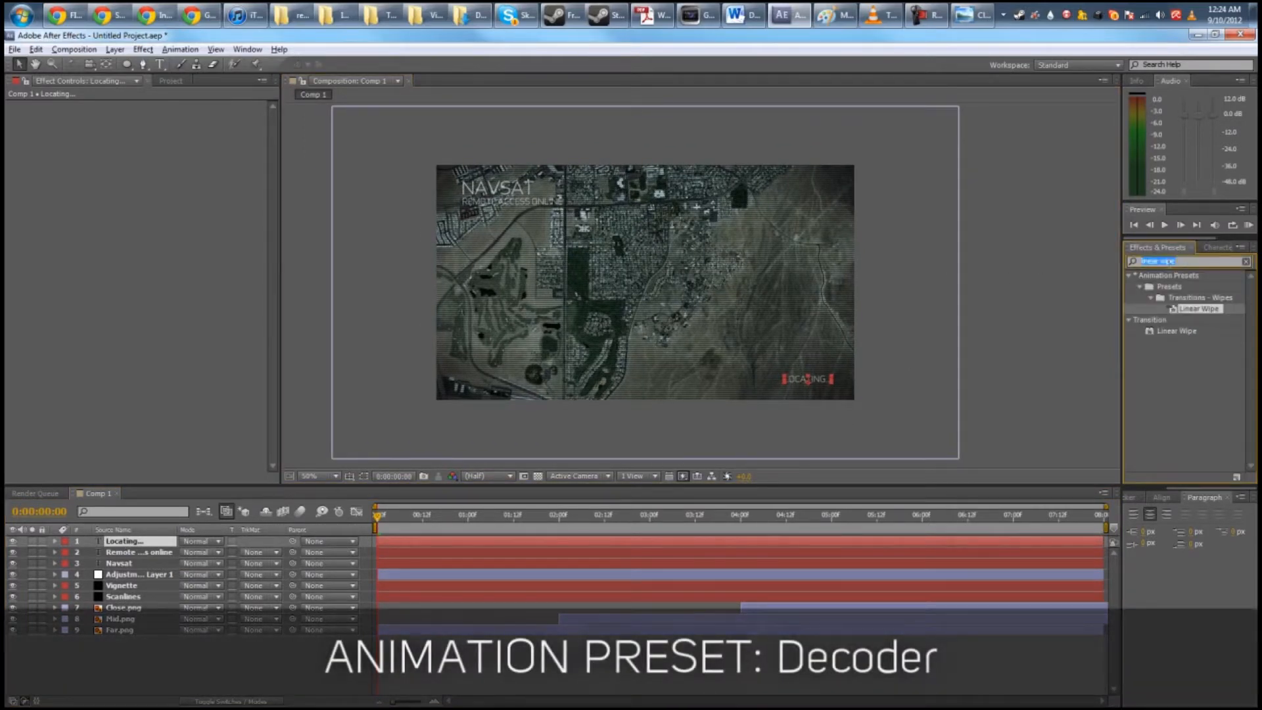
pyautogui.write('deco')
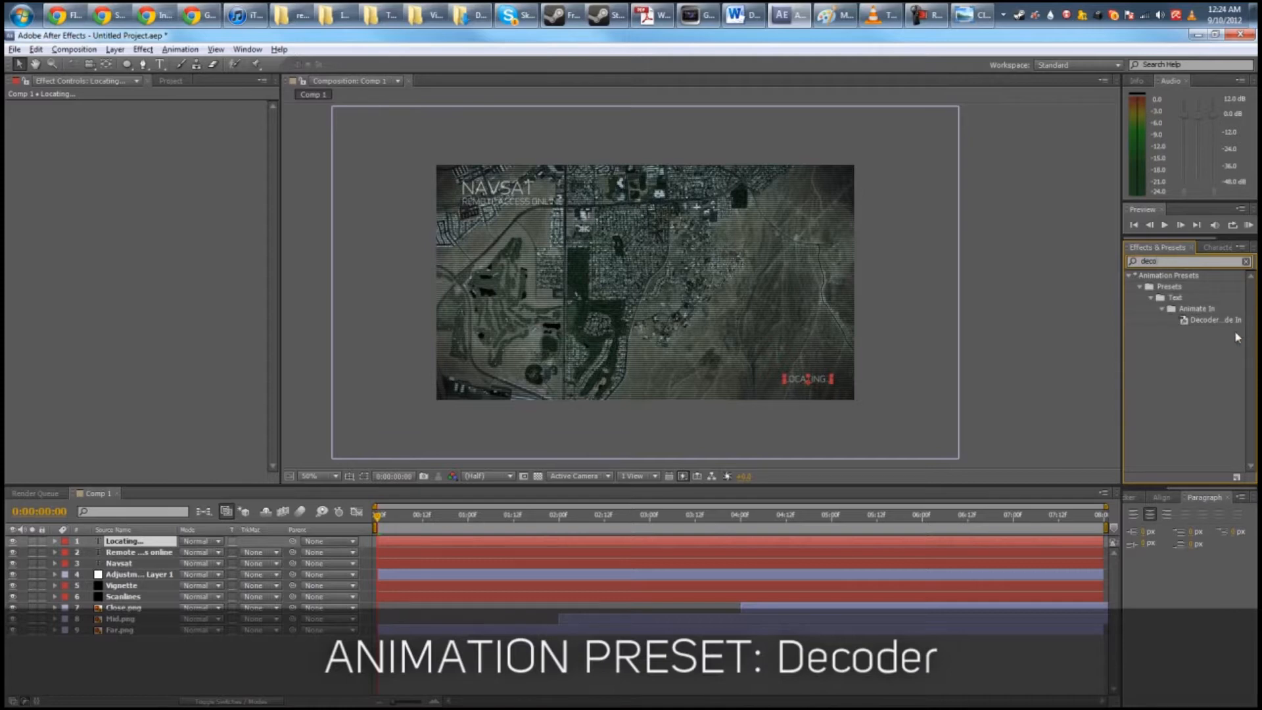
pyautogui.moveTo(1209, 320); pyautogui.dragTo(794, 525)
# Step: Preview the composition from the start, checking the text overlays and map transitions up to about 0:00:05:16
pyautogui.scroll(2, 889, 406)
pyautogui.moveTo(902, 406); pyautogui.dragTo(590, 281)
pyautogui.click(845, 418)
pyautogui.click(387, 517)
pyautogui.press('space')
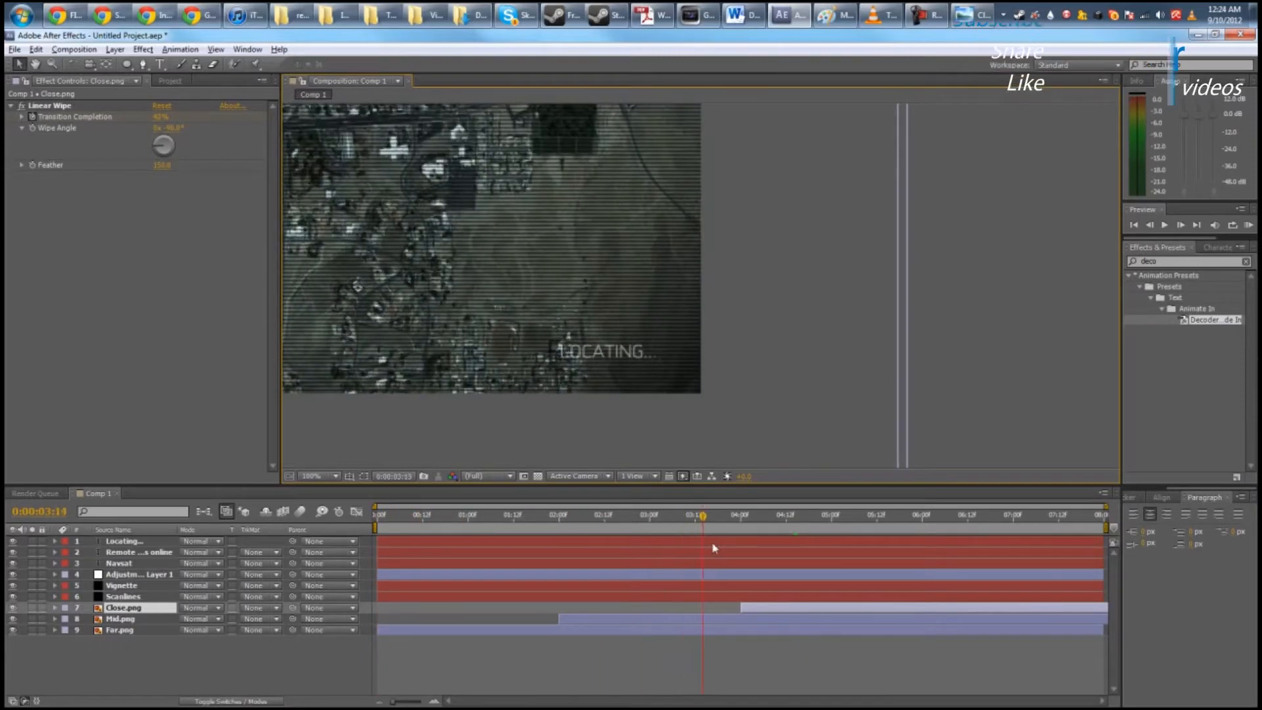
pyautogui.moveTo(797, 549); pyautogui.dragTo(355, 523)
pyautogui.scroll(-1, 556, 318)
pyautogui.scroll(-1, 555, 318)
pyautogui.moveTo(550, 288); pyautogui.dragTo(592, 328)
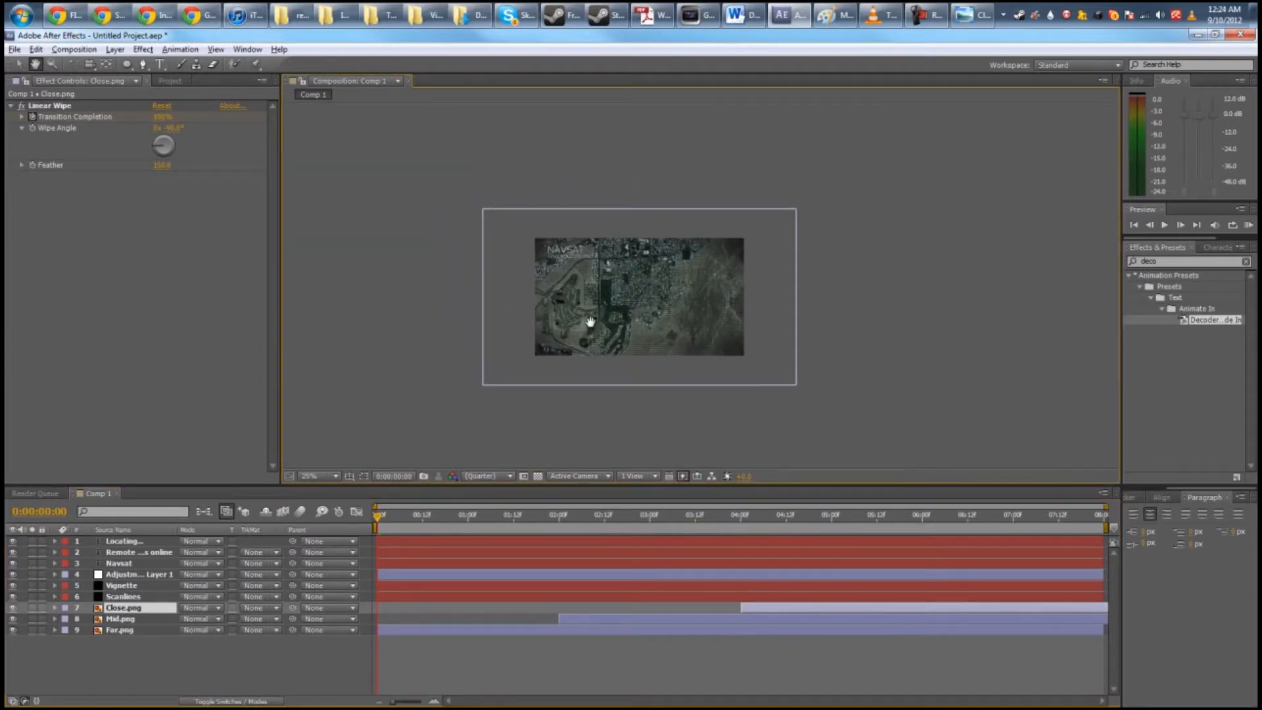
pyautogui.scroll(1, 592, 327)
pyautogui.moveTo(486, 420); pyautogui.dragTo(595, 369)
pyautogui.moveTo(388, 524); pyautogui.dragTo(894, 521)
pyautogui.moveTo(718, 323); pyautogui.dragTo(646, 355)
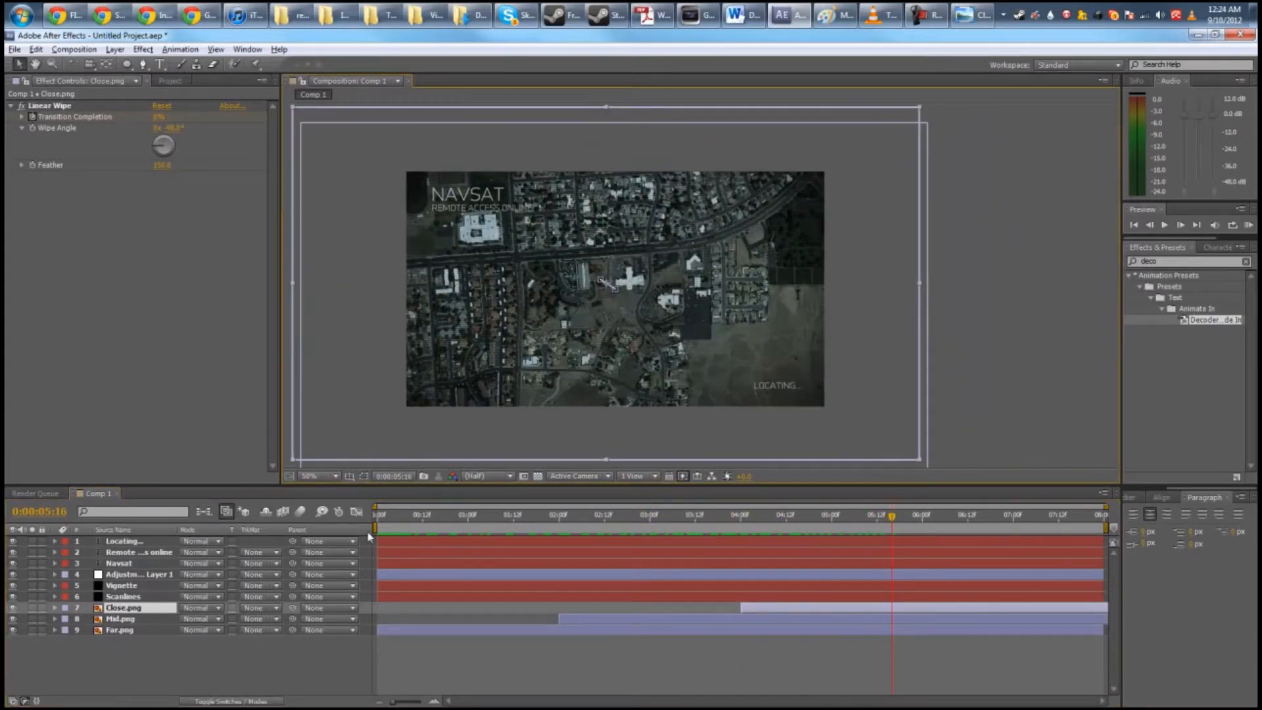
# Step: Create a new white (FFFFFF) composition-sized solid named Locator
pyautogui.click(375, 672)
pyautogui.rightClick(171, 660)
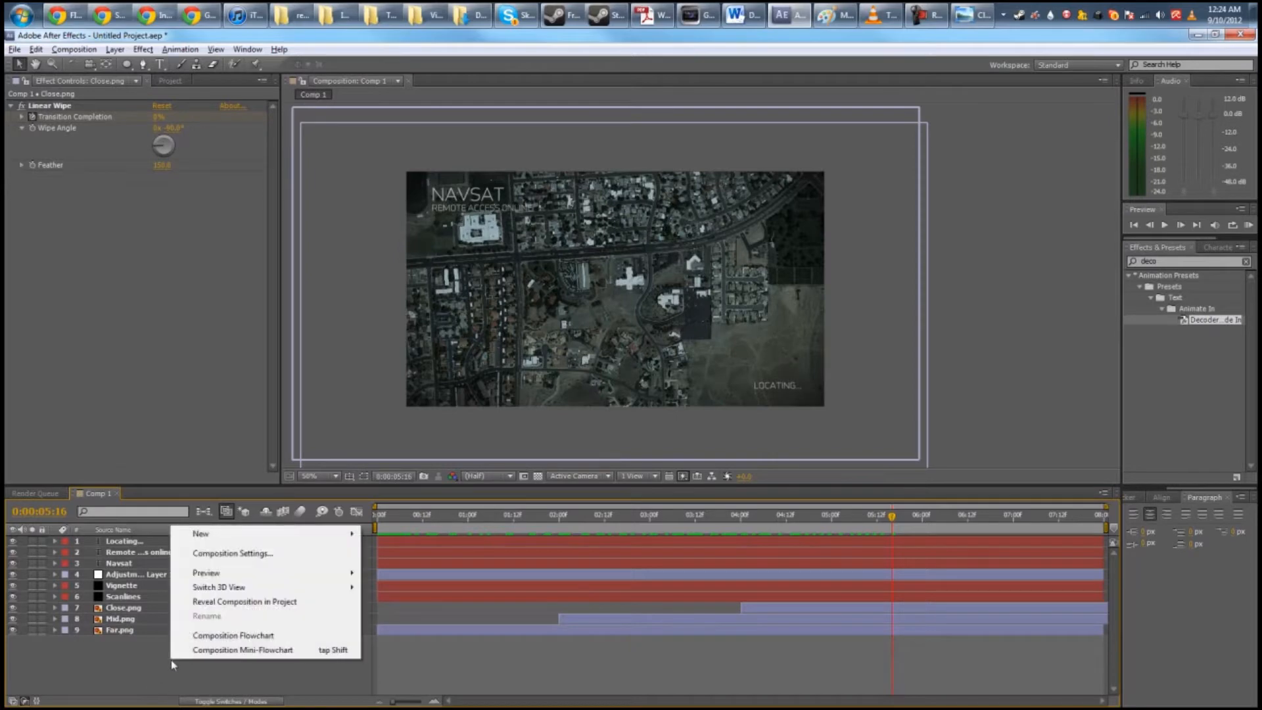
pyautogui.moveTo(217, 536)
pyautogui.click(399, 569)
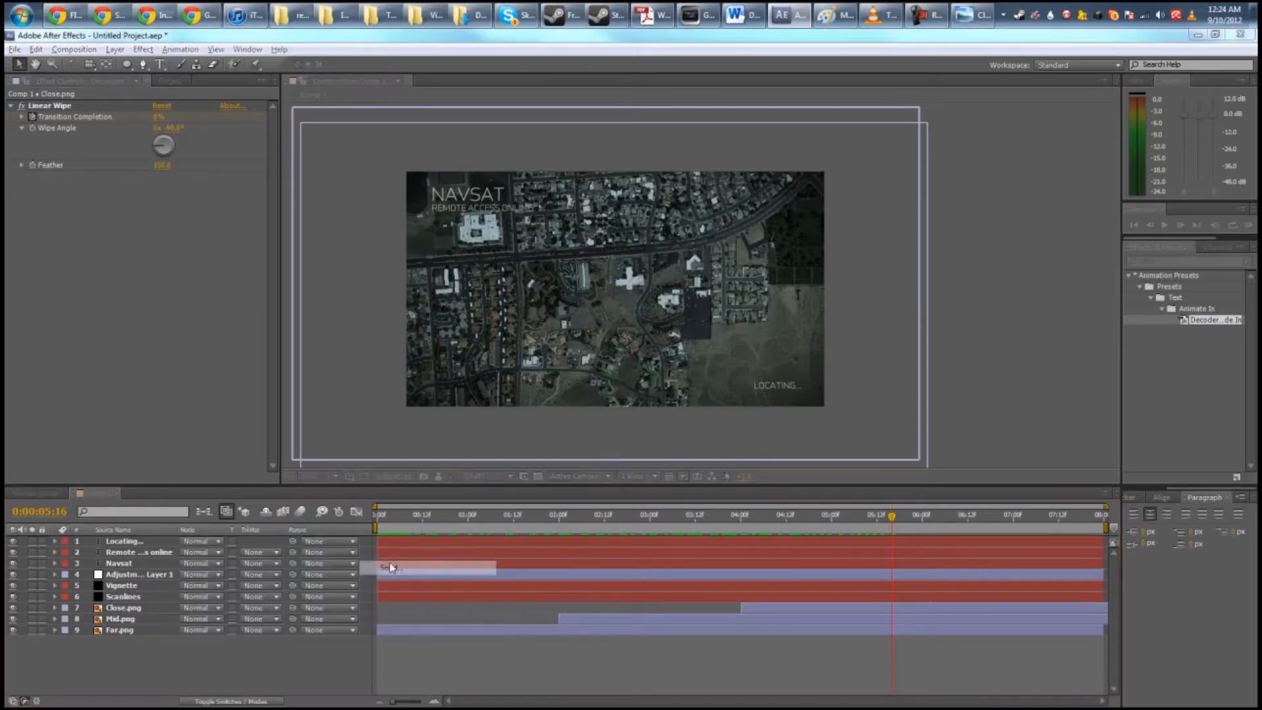
pyautogui.click(623, 444)
pyautogui.click(476, 414)
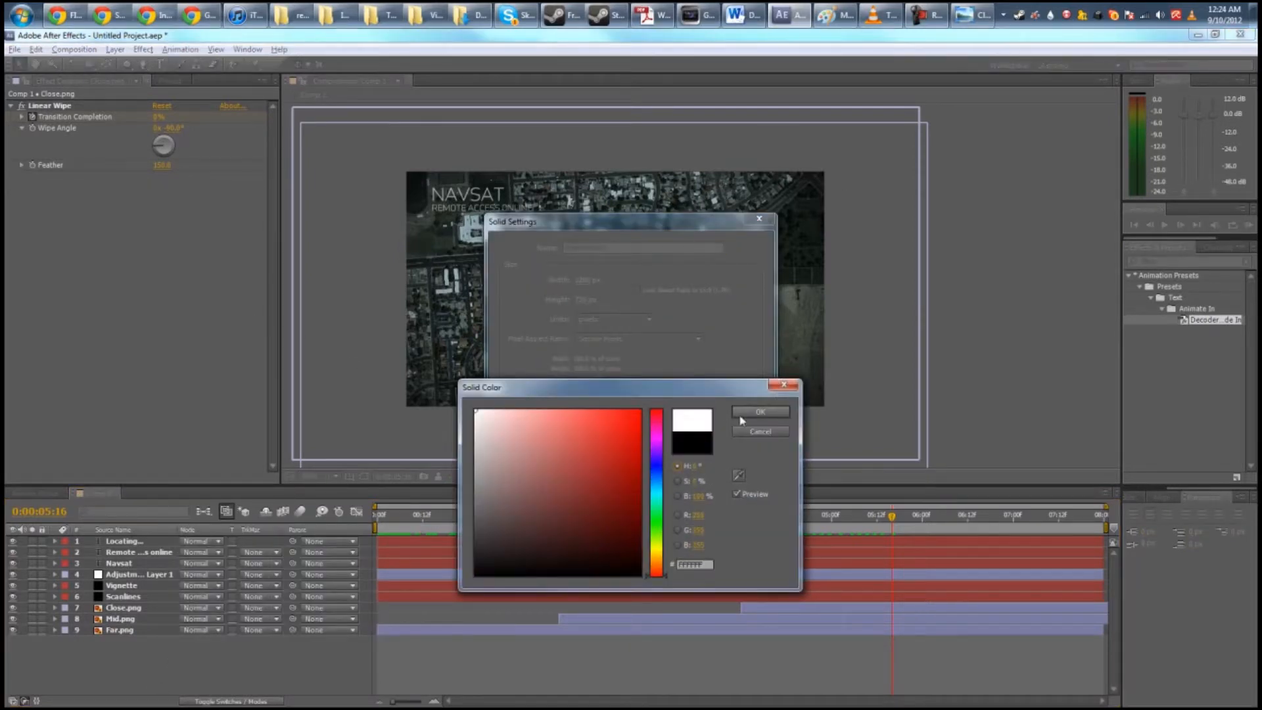
pyautogui.click(743, 417)
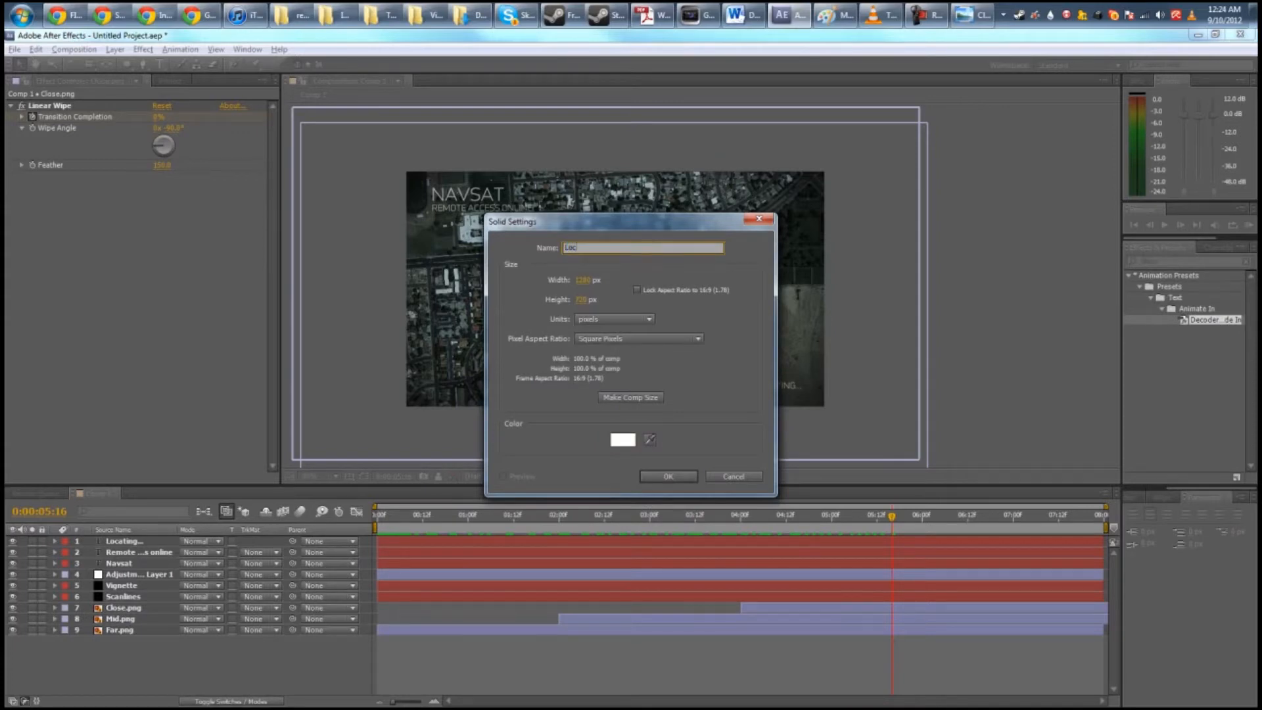
pyautogui.click(669, 476)
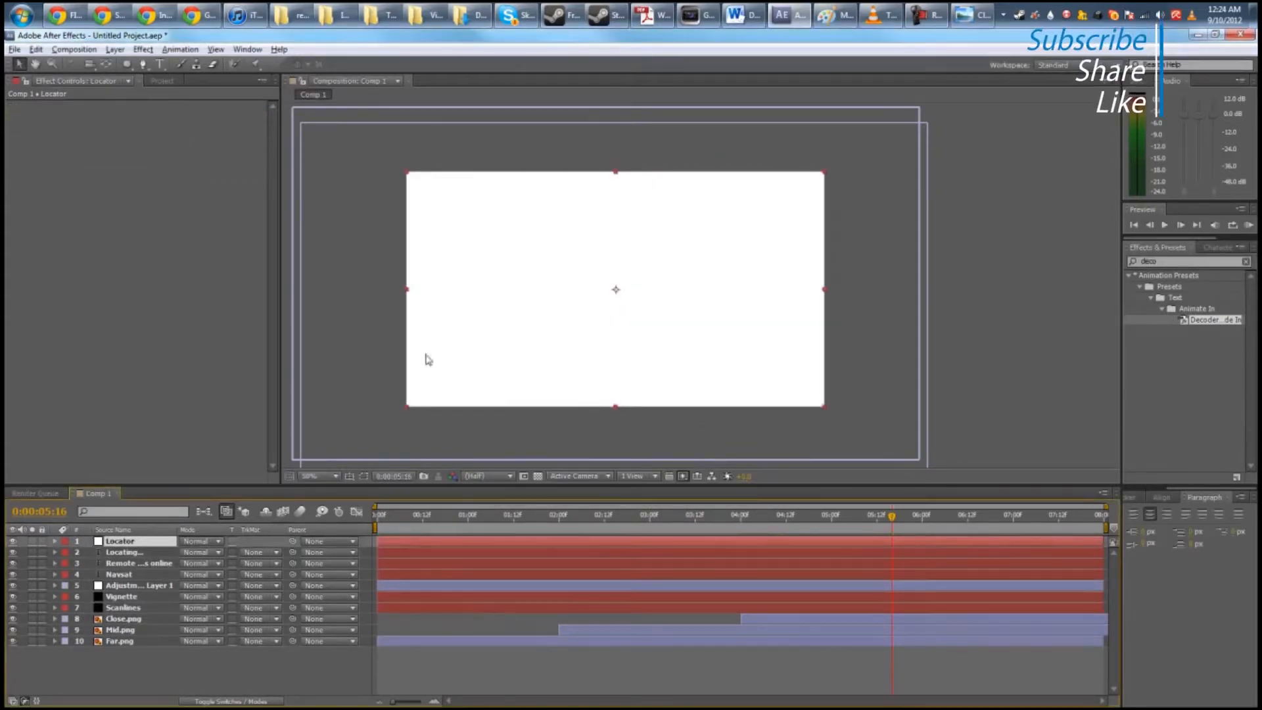
# Step: Draw a wide rectangular mask across the full width of the Locator solid, leaving strips uncovered above and below
pyautogui.moveTo(127, 64); pyautogui.dragTo(150, 72)
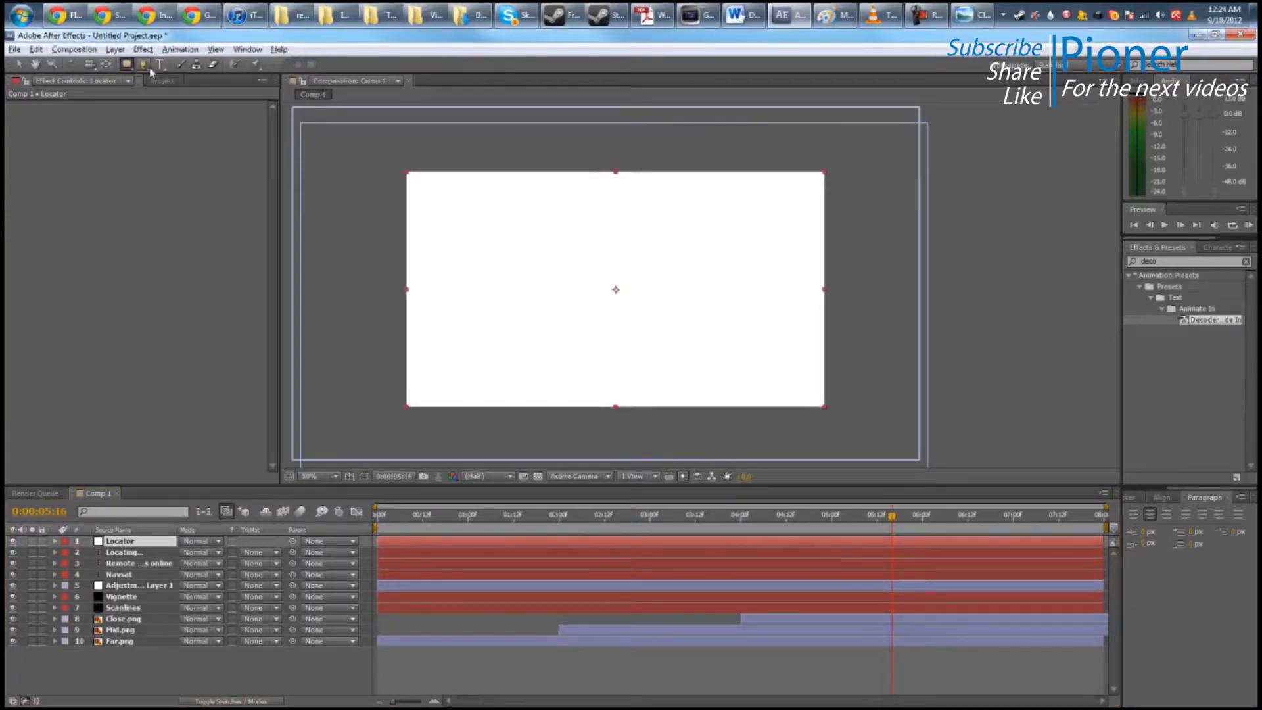
pyautogui.moveTo(127, 64); pyautogui.dragTo(185, 64)
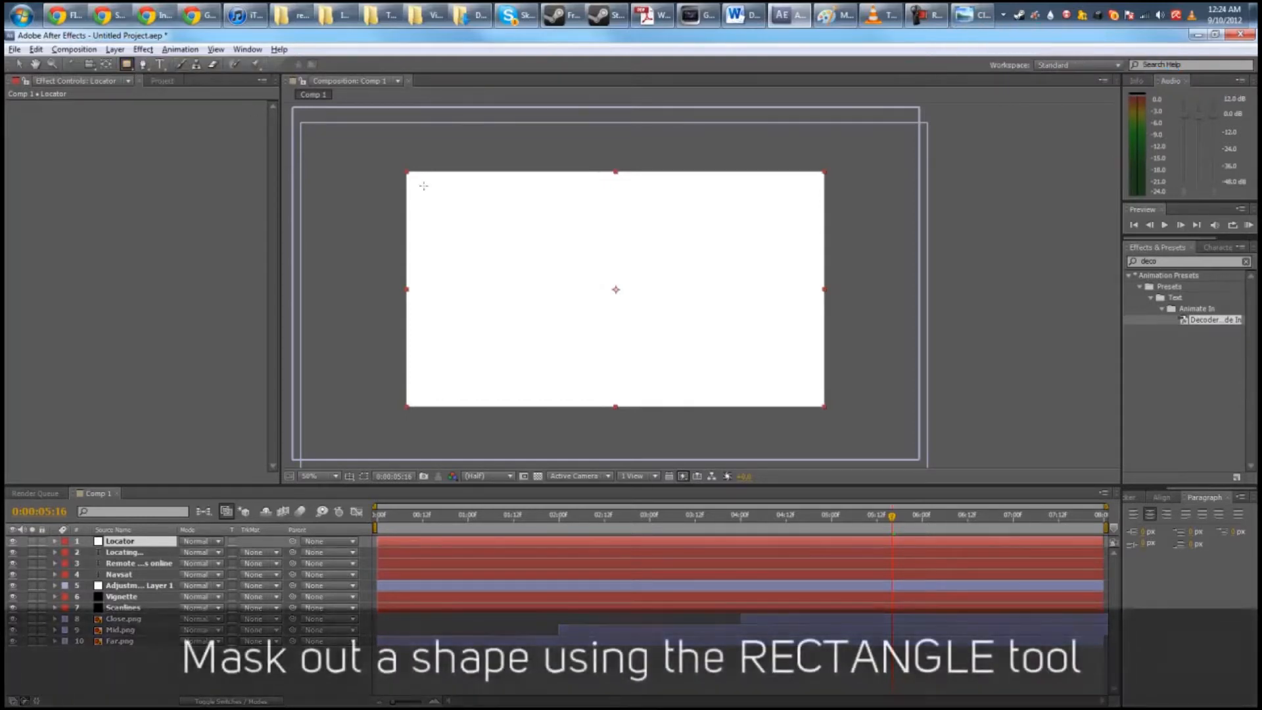
pyautogui.click(113, 529)
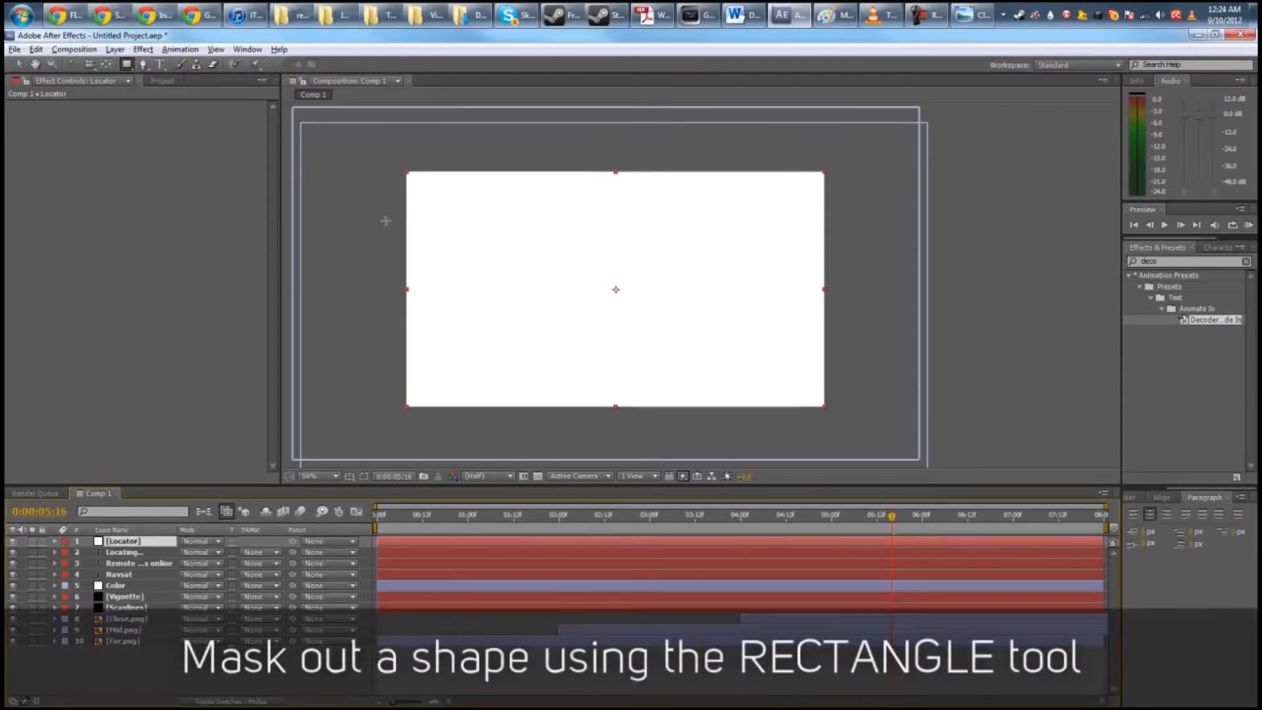
pyautogui.moveTo(389, 202); pyautogui.dragTo(846, 386)
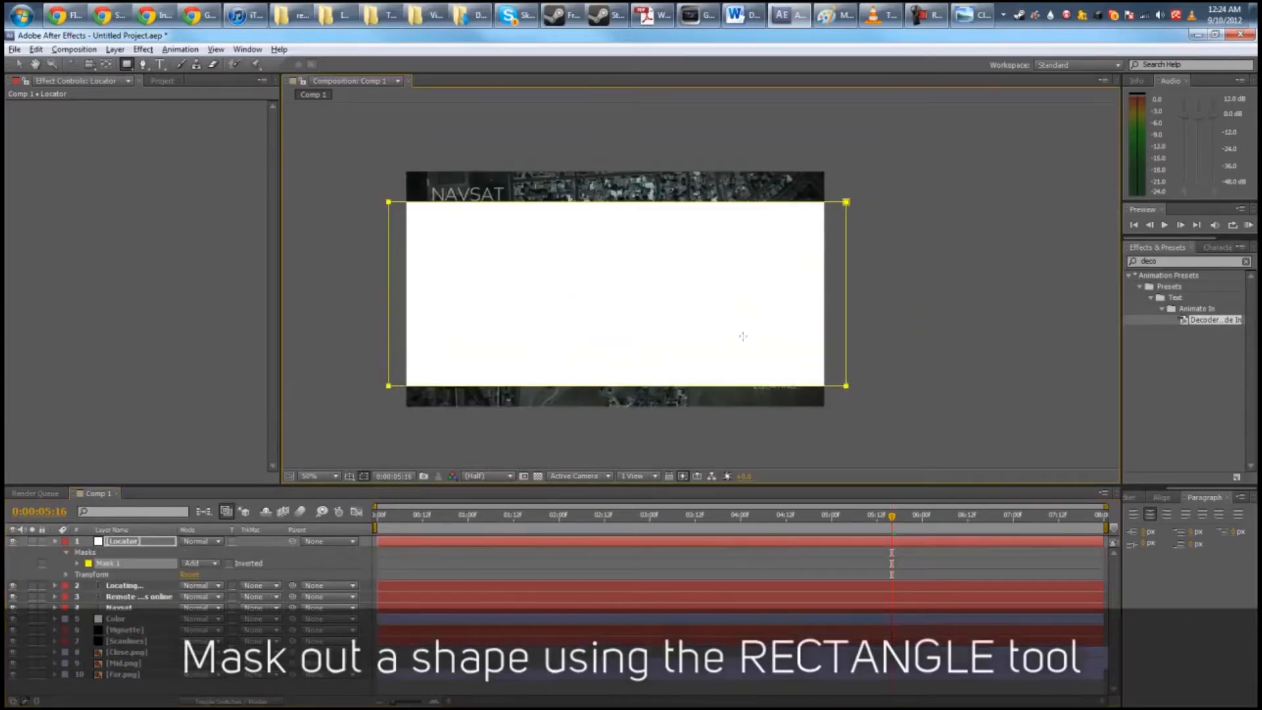
# Step: Add a tall central rectangular mask and an inset rectangular mask to the Locator, both set to Subtract, to carve out side brackets
pyautogui.moveTo(447, 151); pyautogui.dragTo(800, 462)
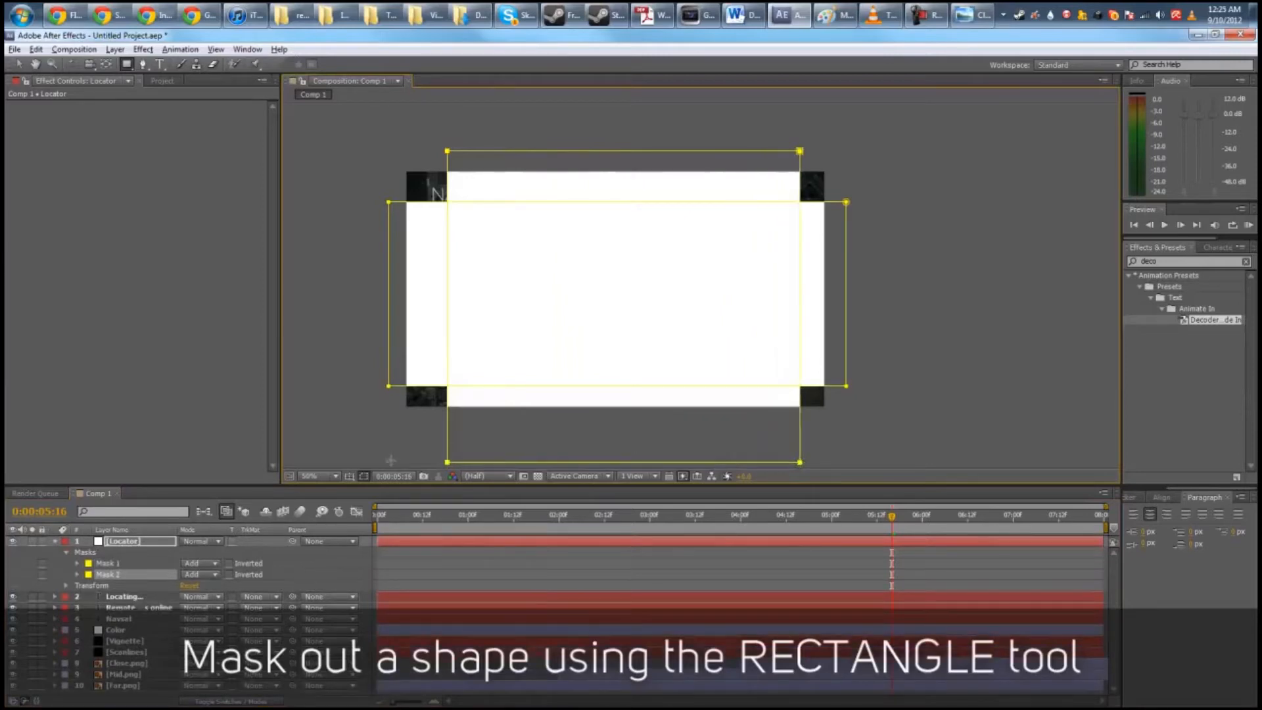
pyautogui.click(195, 576)
pyautogui.click(224, 620)
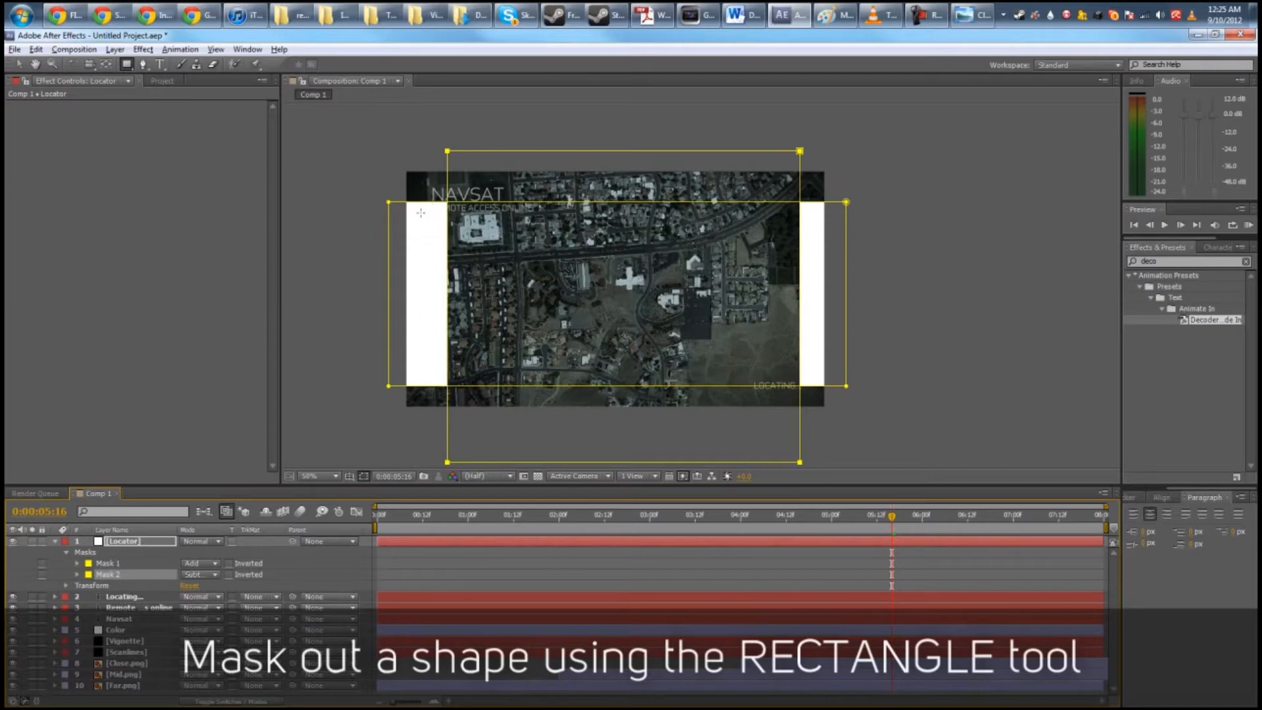
pyautogui.moveTo(442, 230); pyautogui.dragTo(814, 378)
pyautogui.click(198, 585)
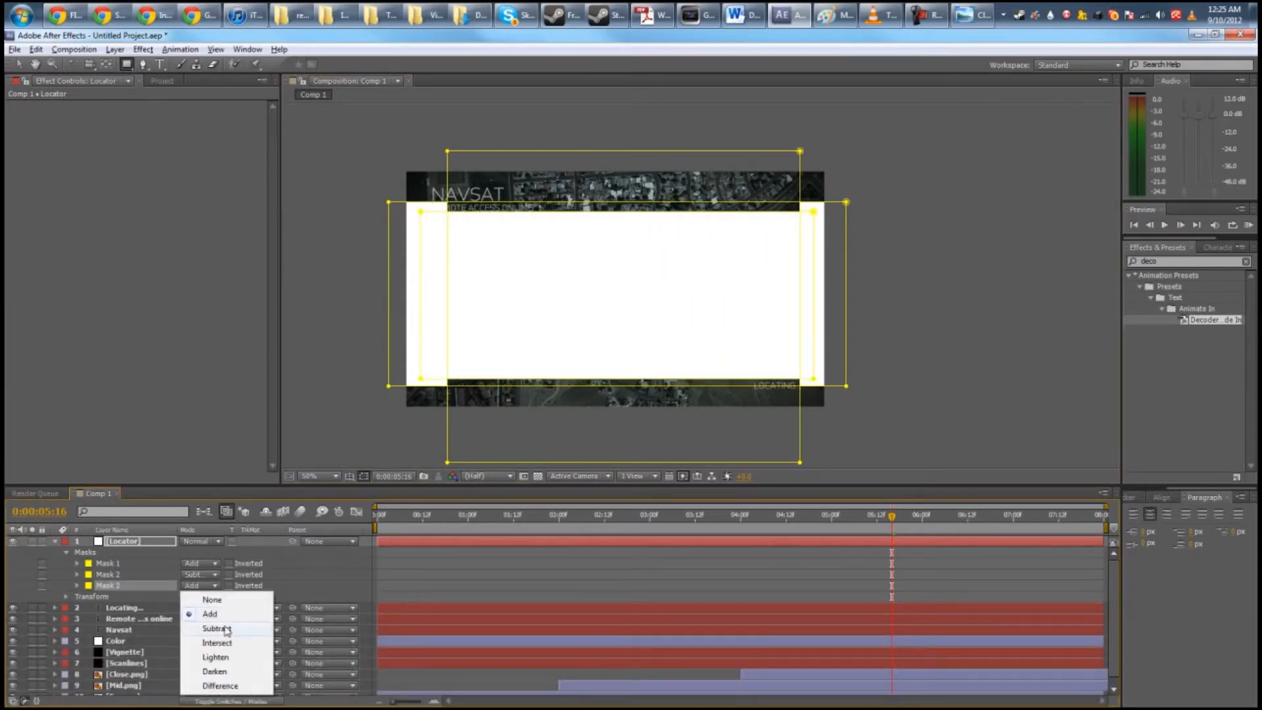
pyautogui.click(226, 629)
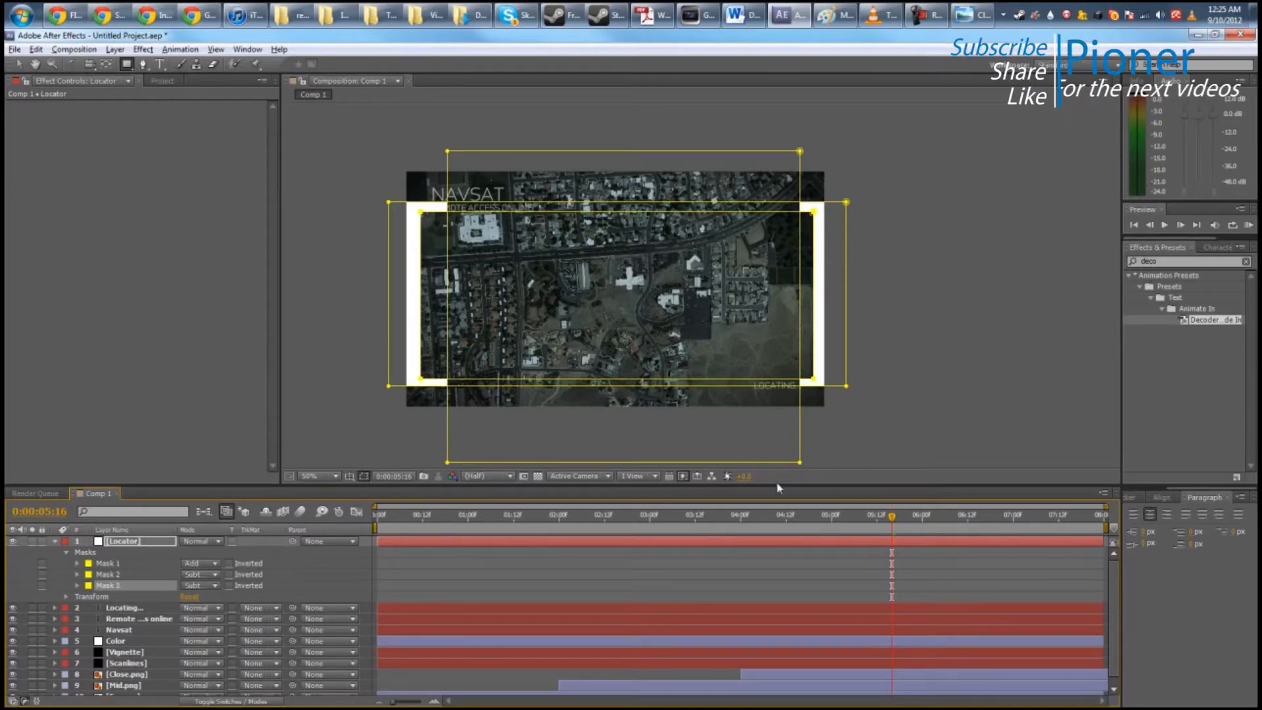
# Step: Scale the Locator layer down to about 41%
pyautogui.click(141, 542)
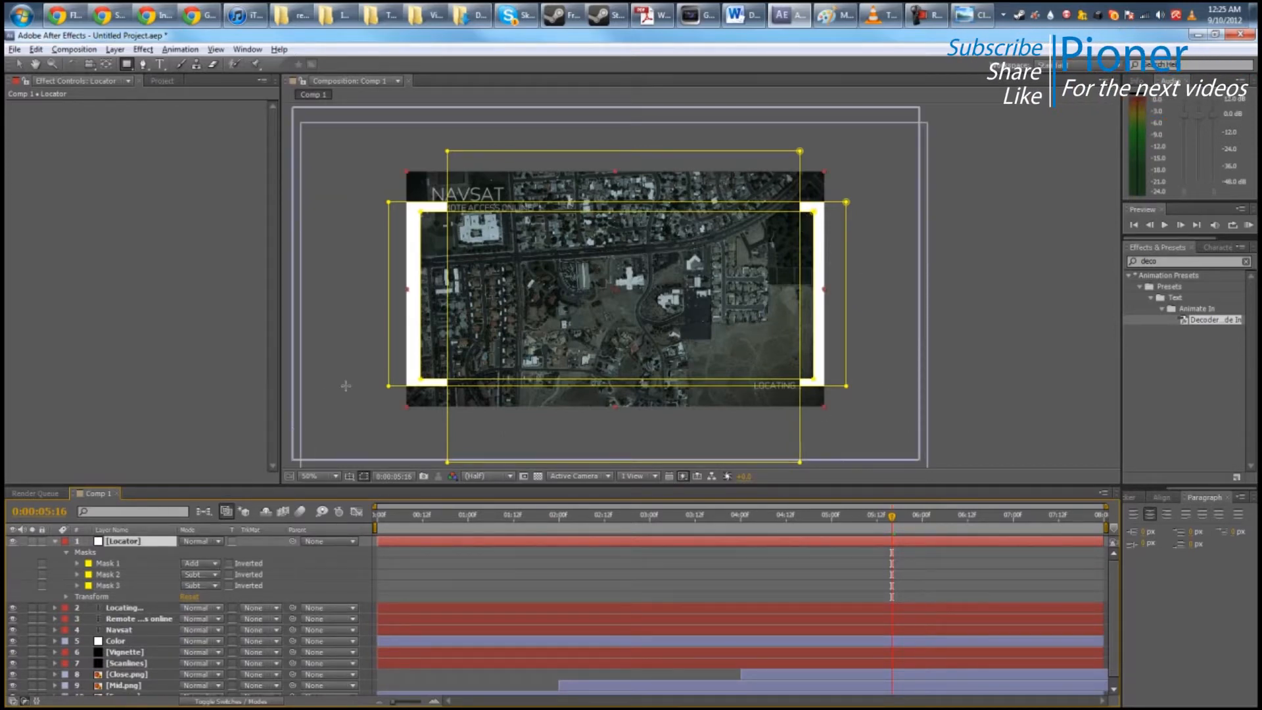
pyautogui.press('v')
pyautogui.press('s')
pyautogui.moveTo(201, 556); pyautogui.dragTo(163, 556)
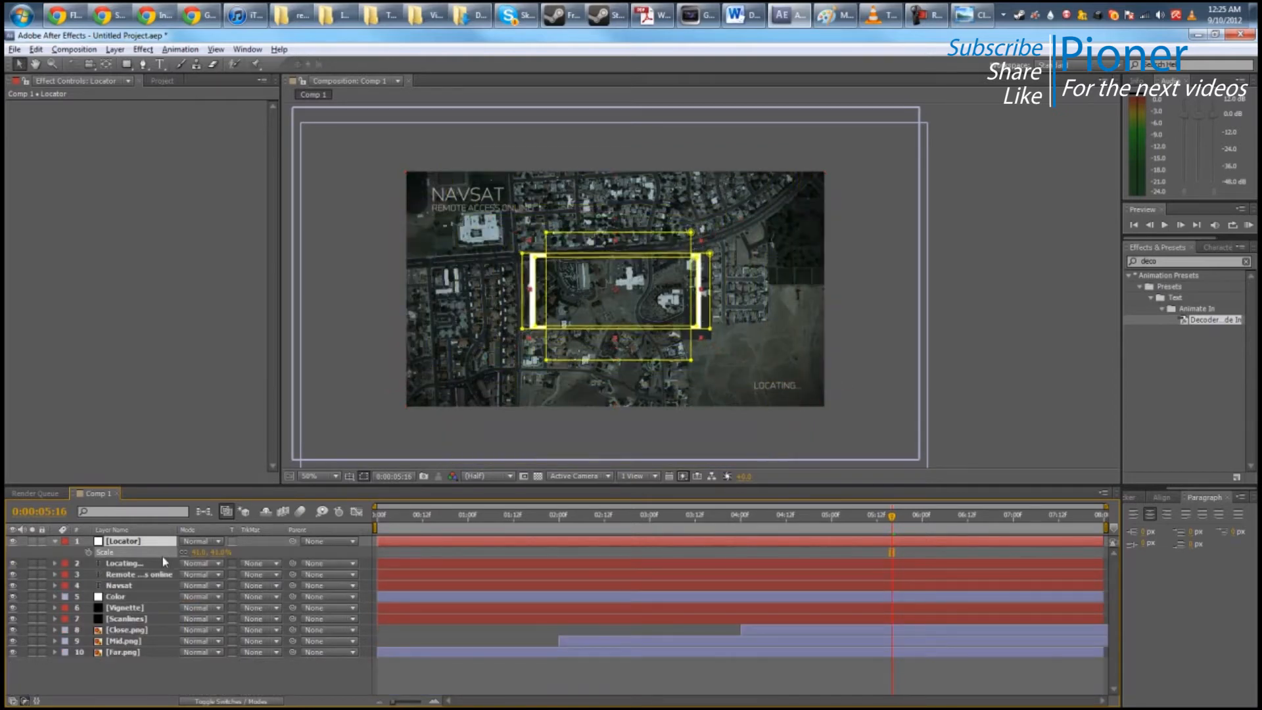
# Step: Try the Overlay blending mode on the Locator layer and return it to Normal
pyautogui.click(214, 543)
pyautogui.click(253, 370)
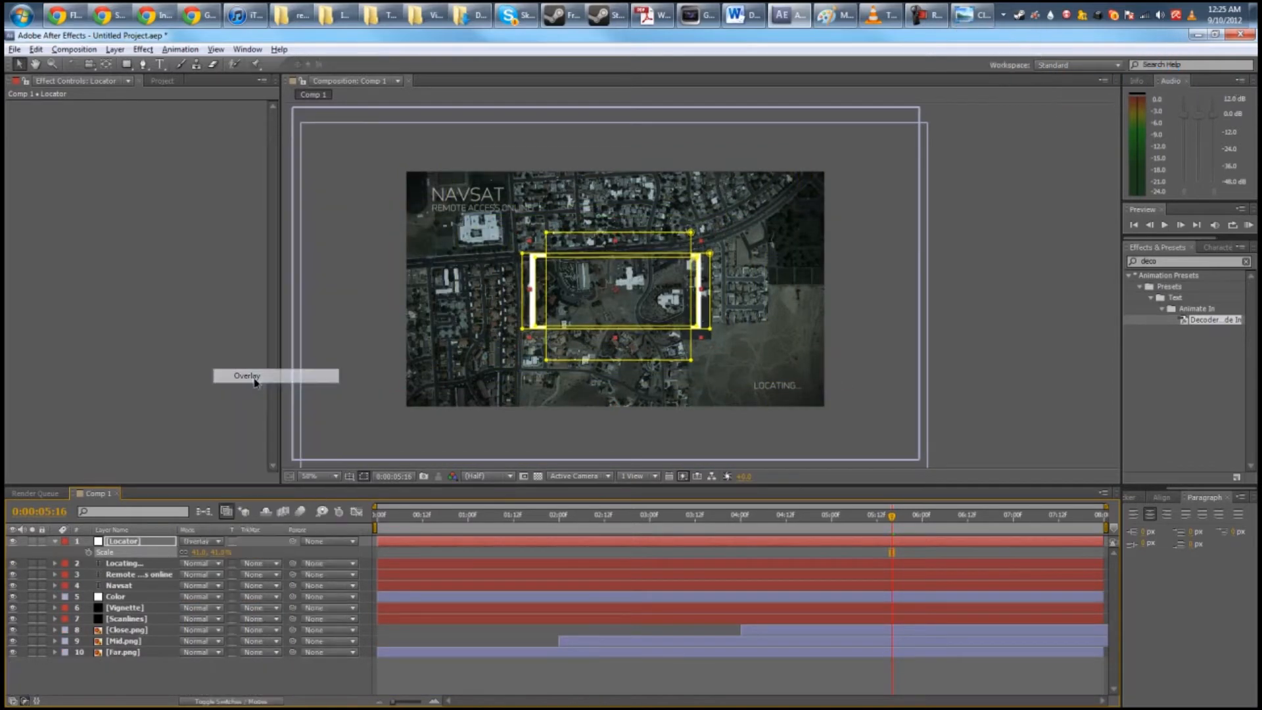
pyautogui.click(200, 543)
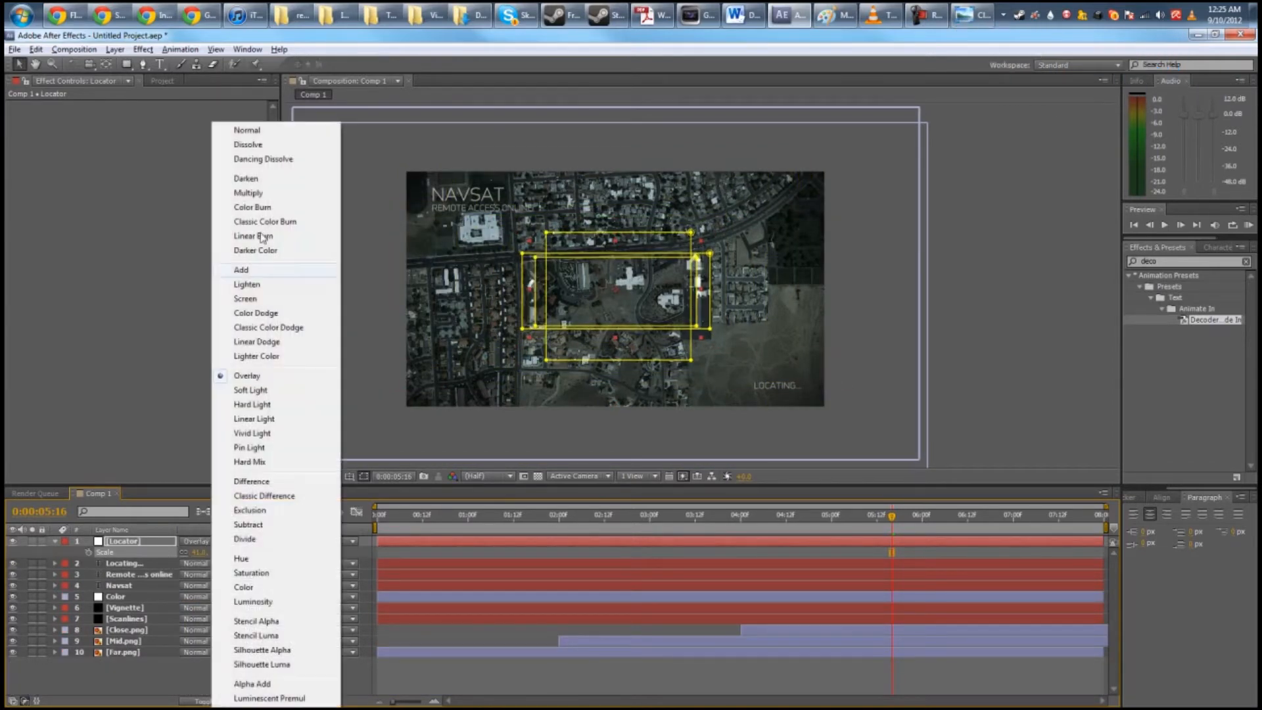
pyautogui.click(248, 129)
# Step: Set the Locator layer's opacity to 50%
pyautogui.press('t')
pyautogui.moveTo(183, 554); pyautogui.dragTo(153, 556)
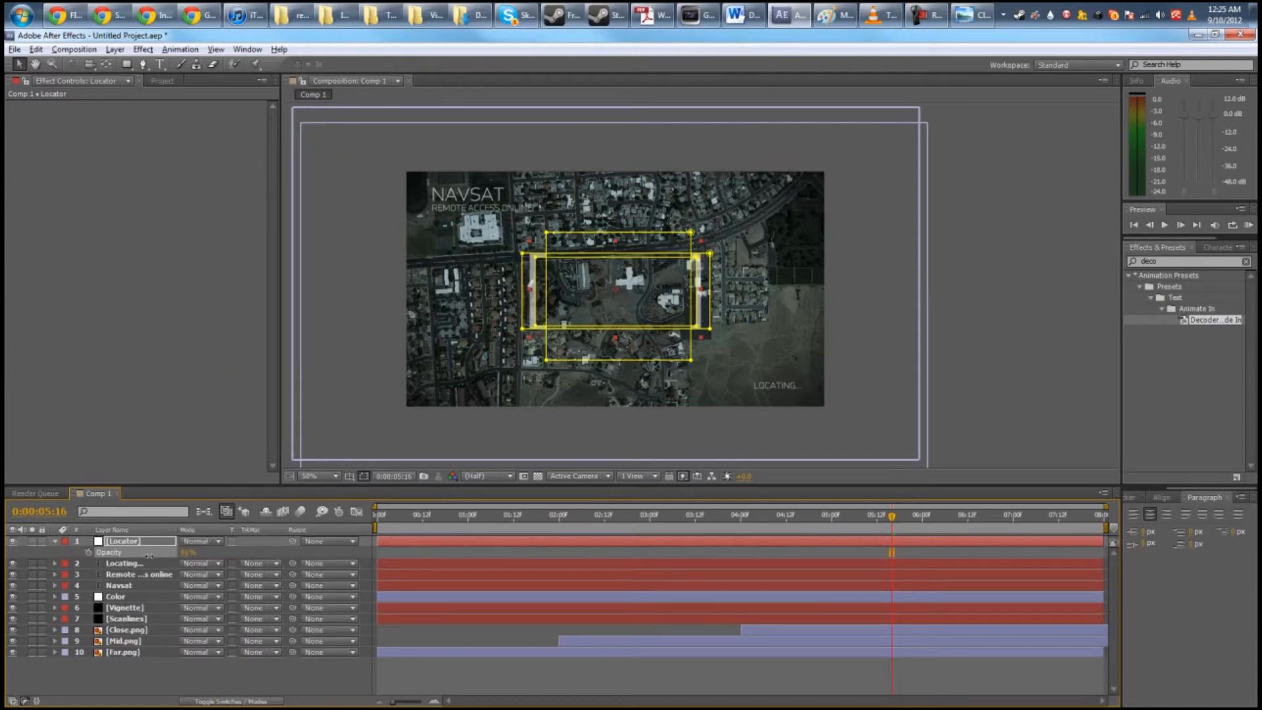
pyautogui.click(192, 556)
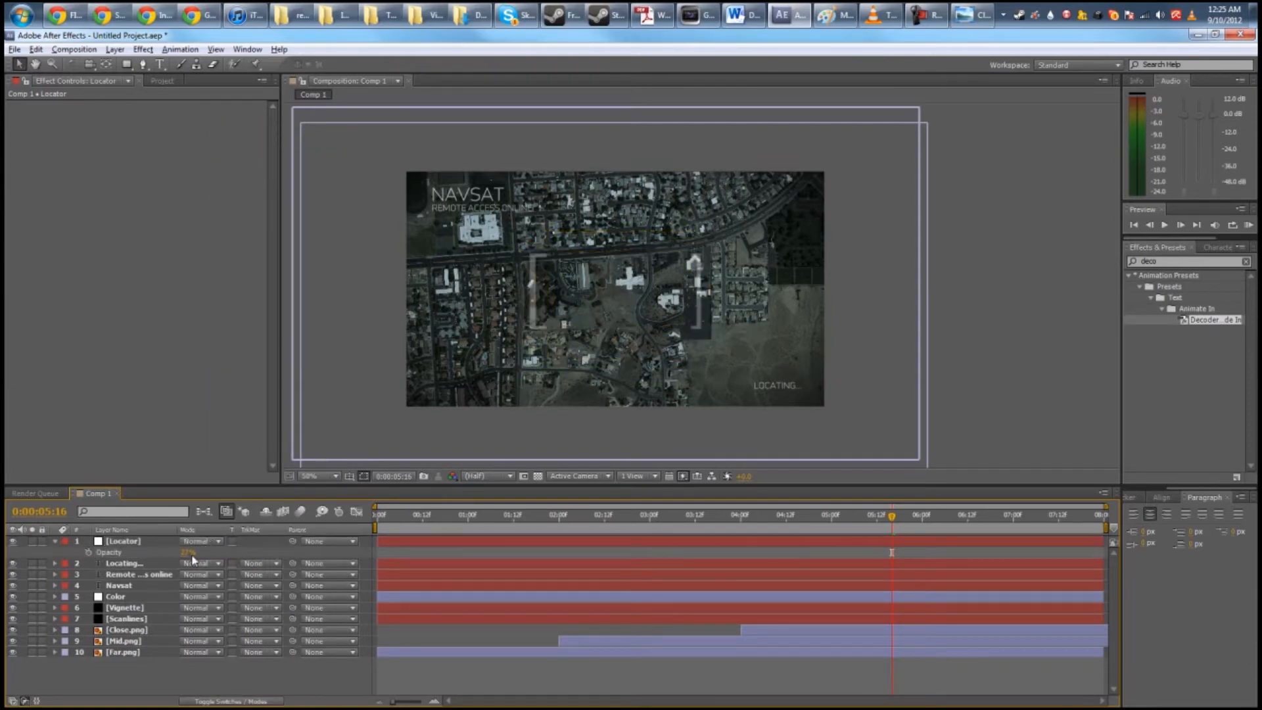
pyautogui.write('50')
pyautogui.press('Return')
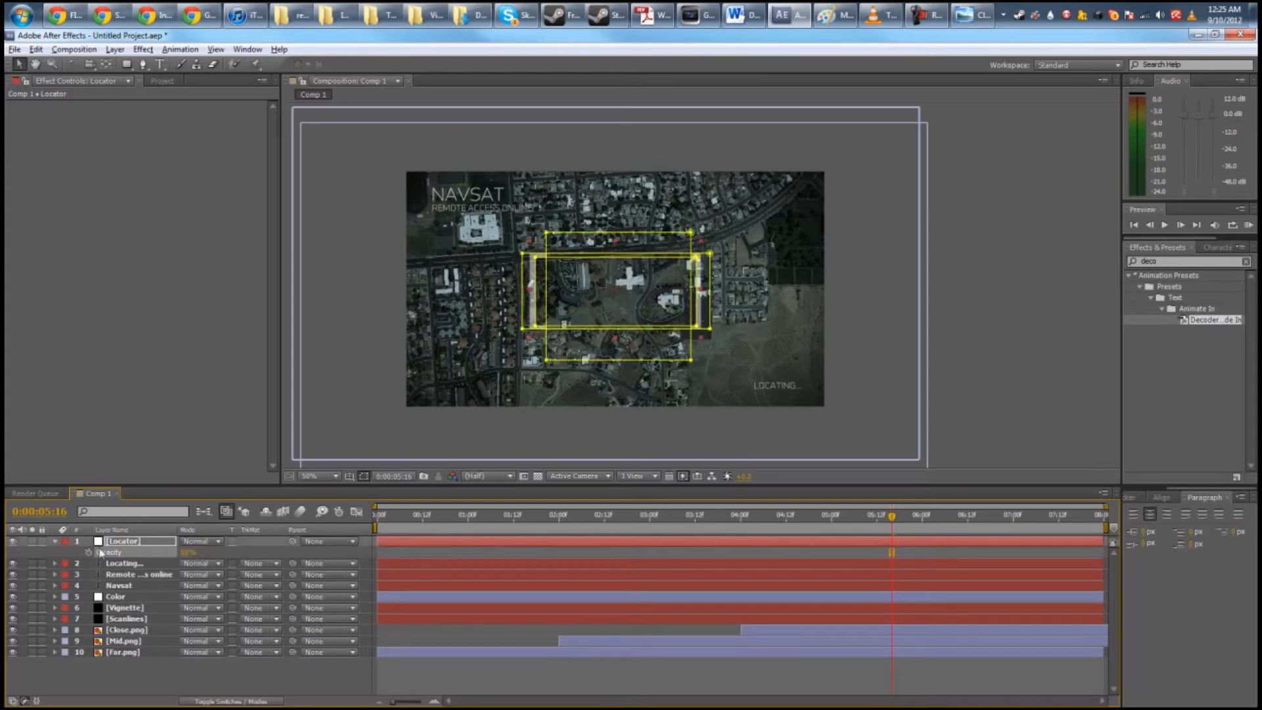
# Step: Change the Locator layer's label colour to teal and trim the layer to start at 0:00:05:13
pyautogui.click(66, 541)
pyautogui.click(115, 513)
pyautogui.moveTo(799, 519); pyautogui.dragTo(881, 545)
pyautogui.hotkey('alt', '[')
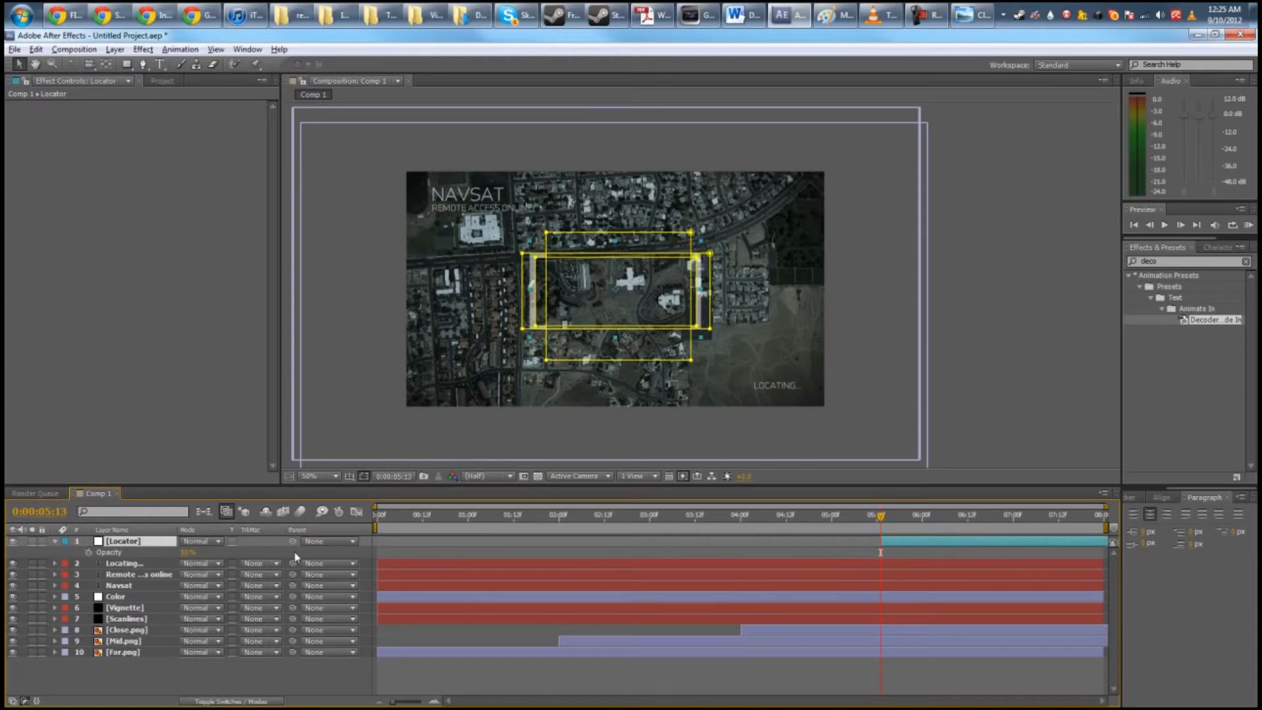
# Step: Fade in the Locator layer by keyframing its opacity from 0% at 0:00:05:13 to 80% at 0:00:05:18
pyautogui.press('t')
pyautogui.press('t')
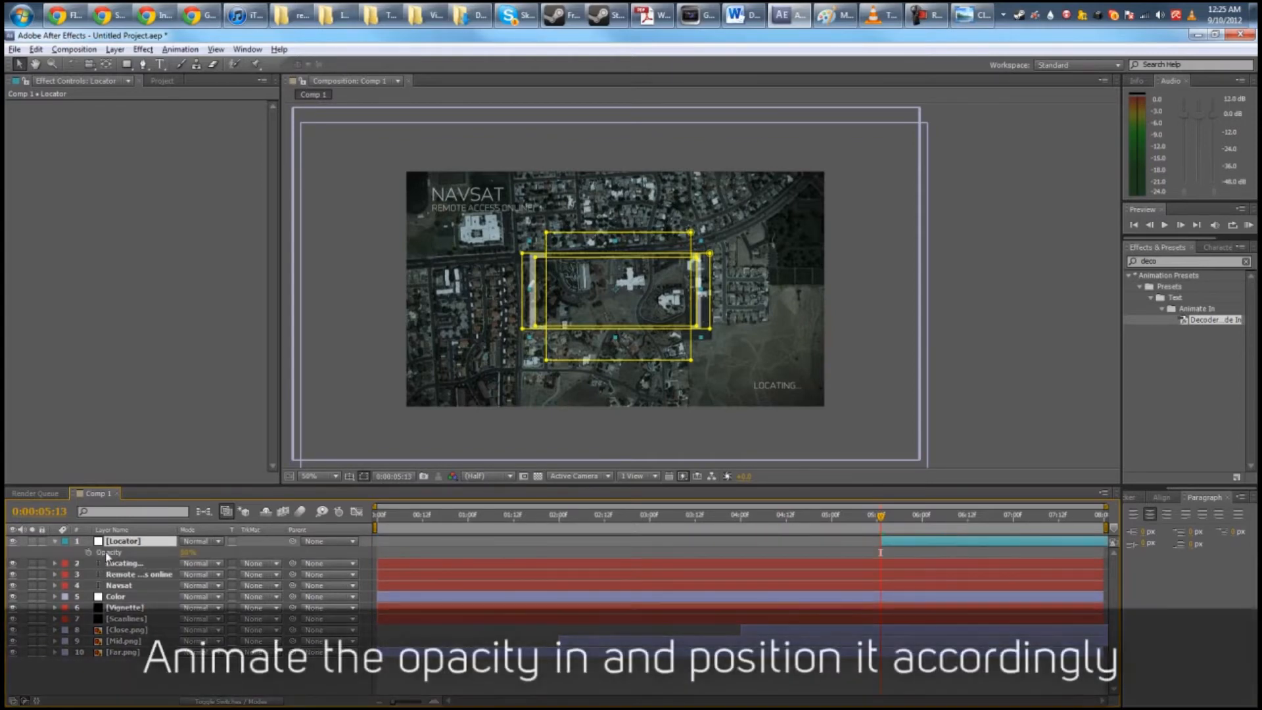
pyautogui.click(89, 553)
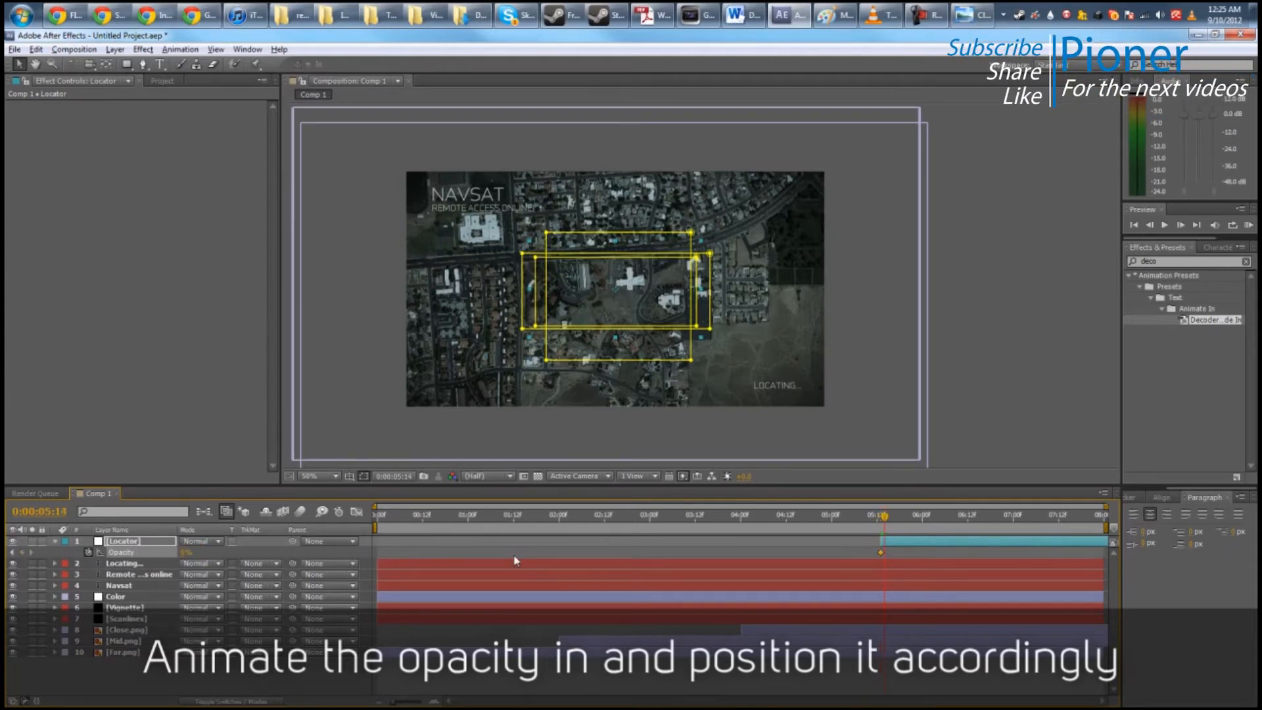
pyautogui.press('pagedown')
pyautogui.press('pagedown')
pyautogui.press('pagedown')
pyautogui.press('pagedown')
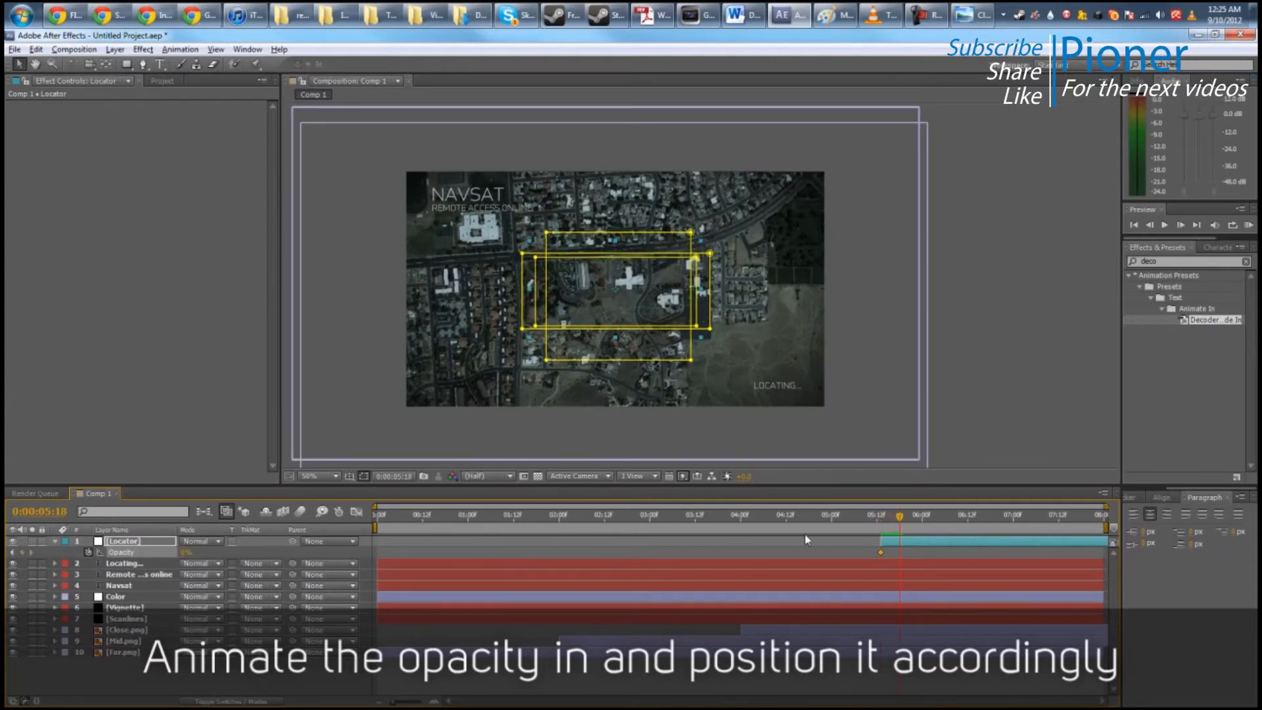
pyautogui.click(187, 553)
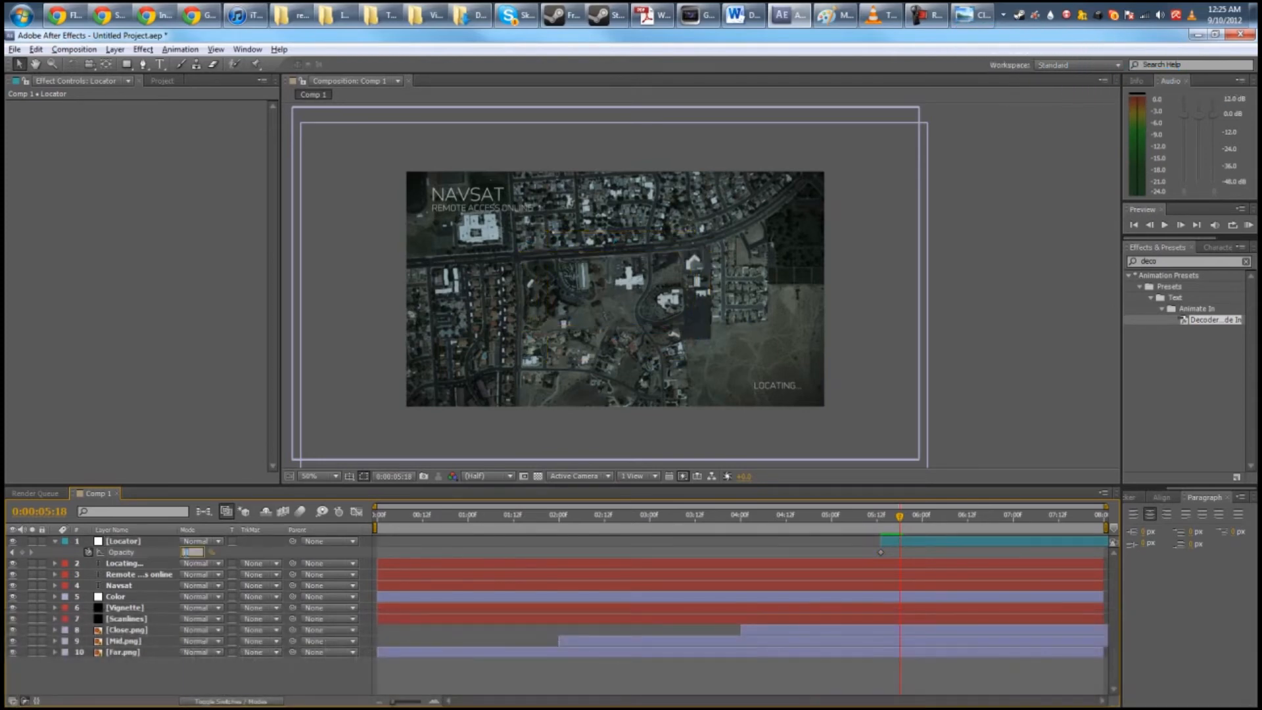
pyautogui.write('80')
pyautogui.press('Return')
pyautogui.click(903, 521)
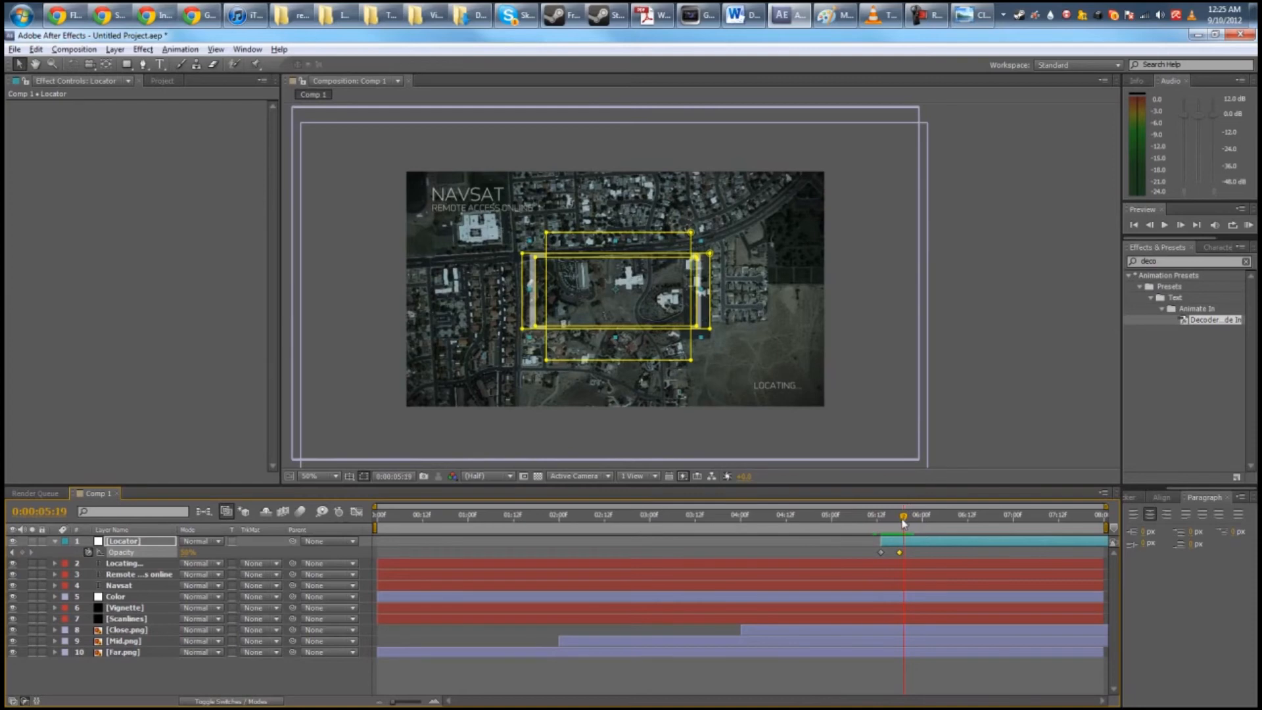
# Step: Scale the Locator layer down to about 21%
pyautogui.click(173, 541)
pyautogui.moveTo(206, 551); pyautogui.dragTo(192, 551)
pyautogui.scroll(1, 690, 360)
pyautogui.click(792, 291)
pyautogui.moveTo(562, 307); pyautogui.dragTo(589, 293)
pyautogui.hotkey('ctrl', 'z')
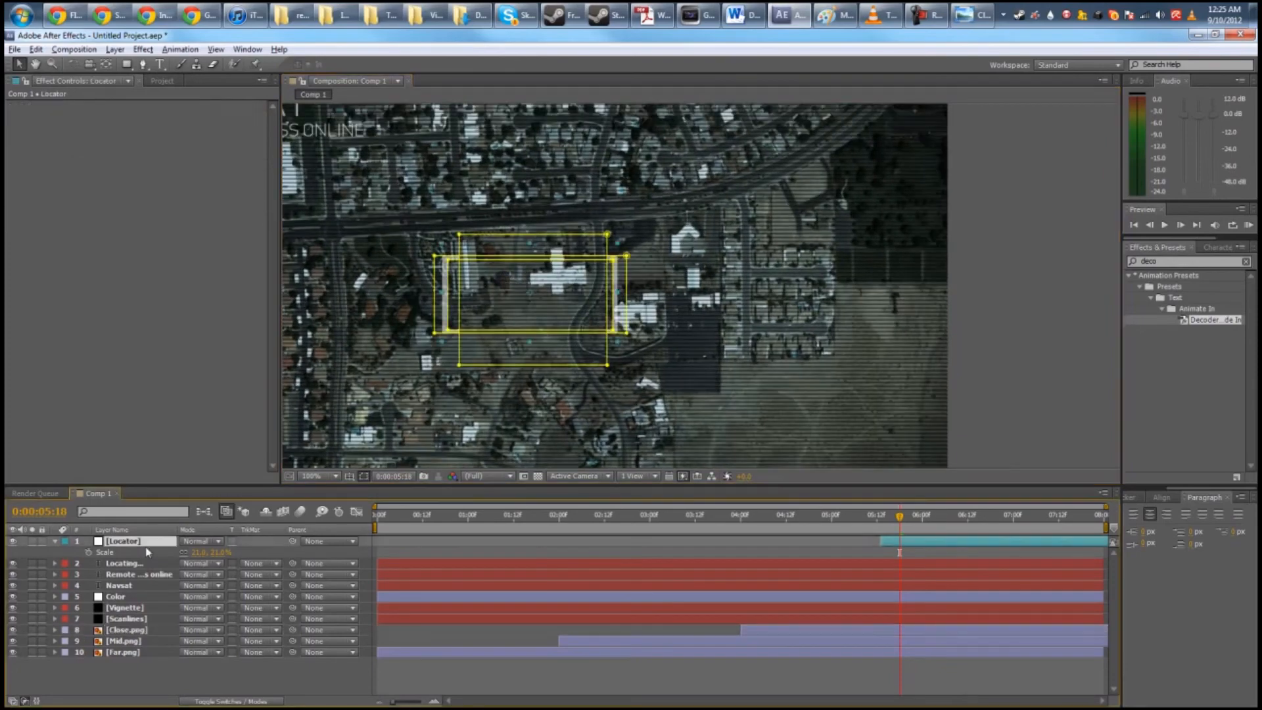
# Step: Centre the Locator bracket on the white cross-shaped building and scale the layer down to about 14%
pyautogui.moveTo(615, 279); pyautogui.dragTo(644, 261)
pyautogui.press('s')
pyautogui.press('s')
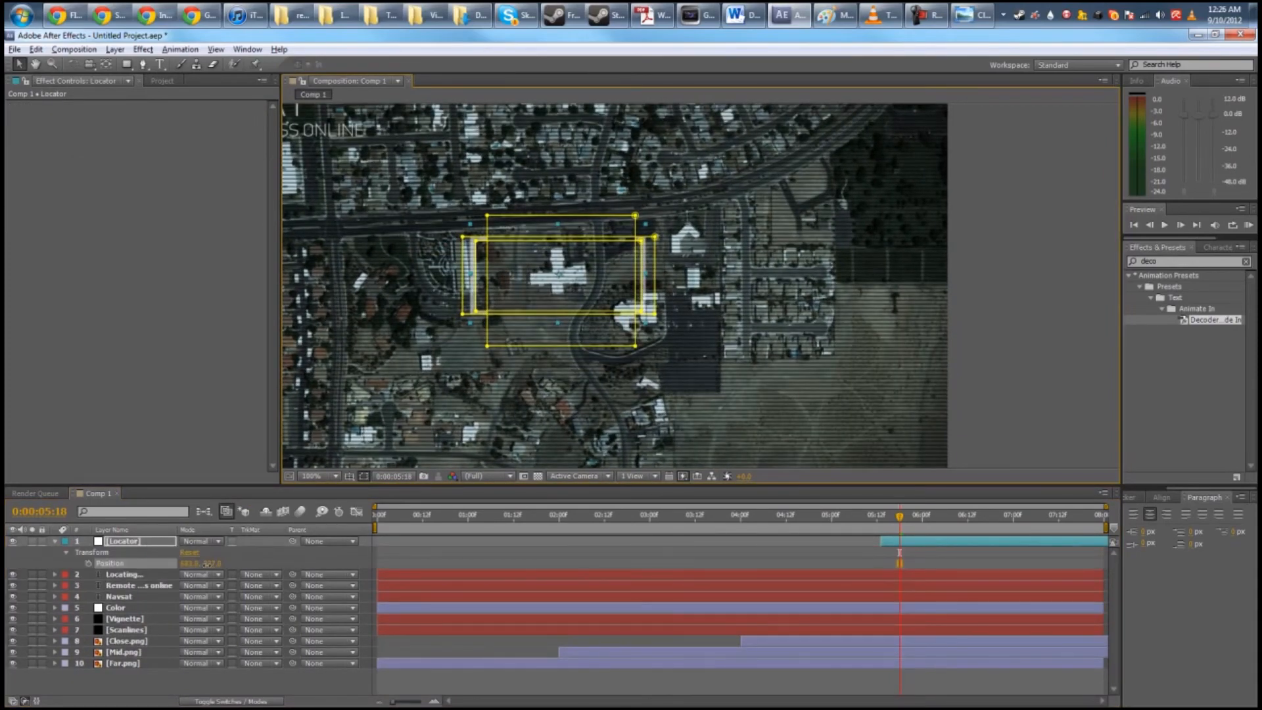
pyautogui.moveTo(208, 564); pyautogui.dragTo(197, 564)
pyautogui.press('s')
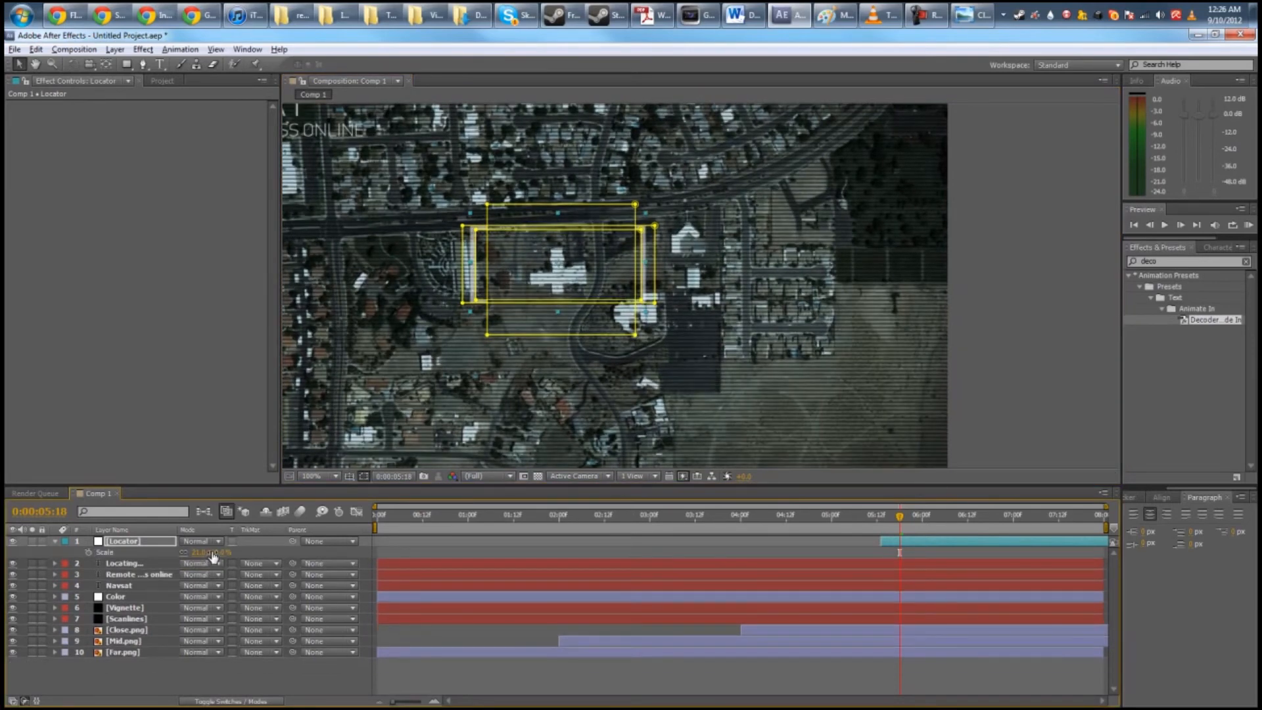
pyautogui.moveTo(212, 558)
pyautogui.mouseDown()
pyautogui.moveTo(195, 558)
pyautogui.moveTo(206, 558)
pyautogui.mouseUp()
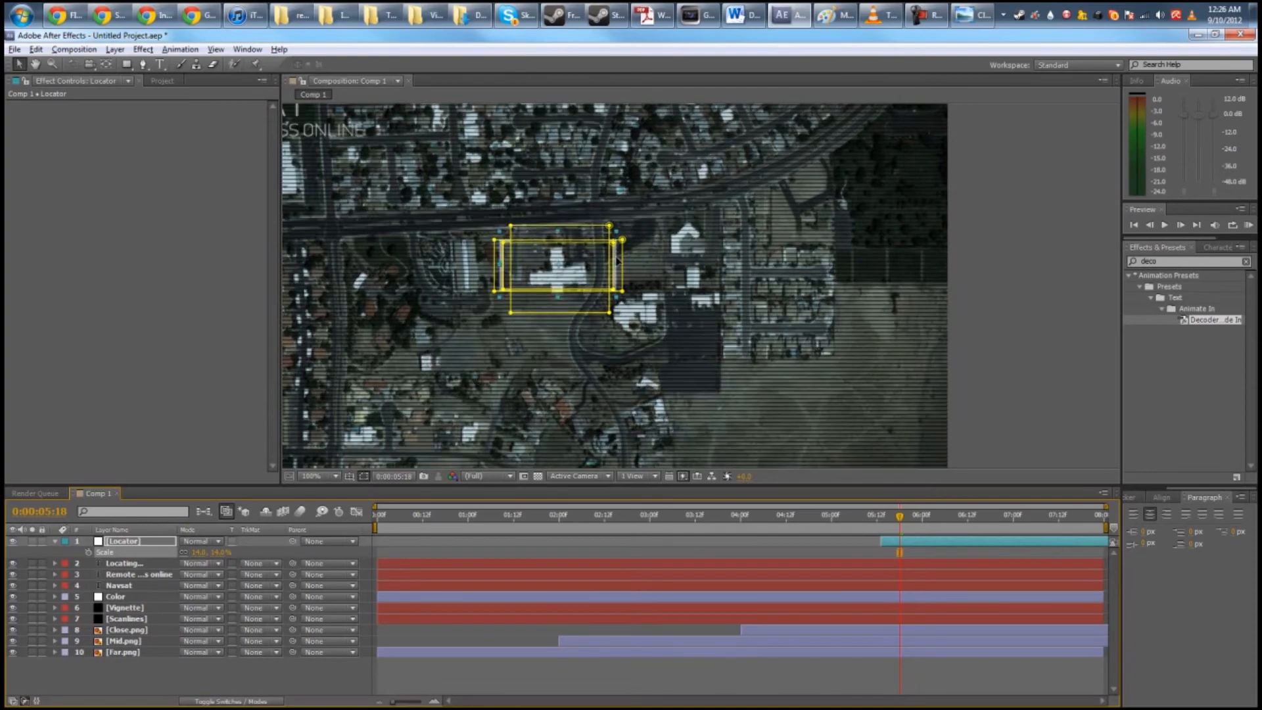
# Step: Keyframe the Locator layer's position at 0:00:05:13 and 0:00:07:16 so the bracket follows the cross-shaped building
pyautogui.click(884, 520)
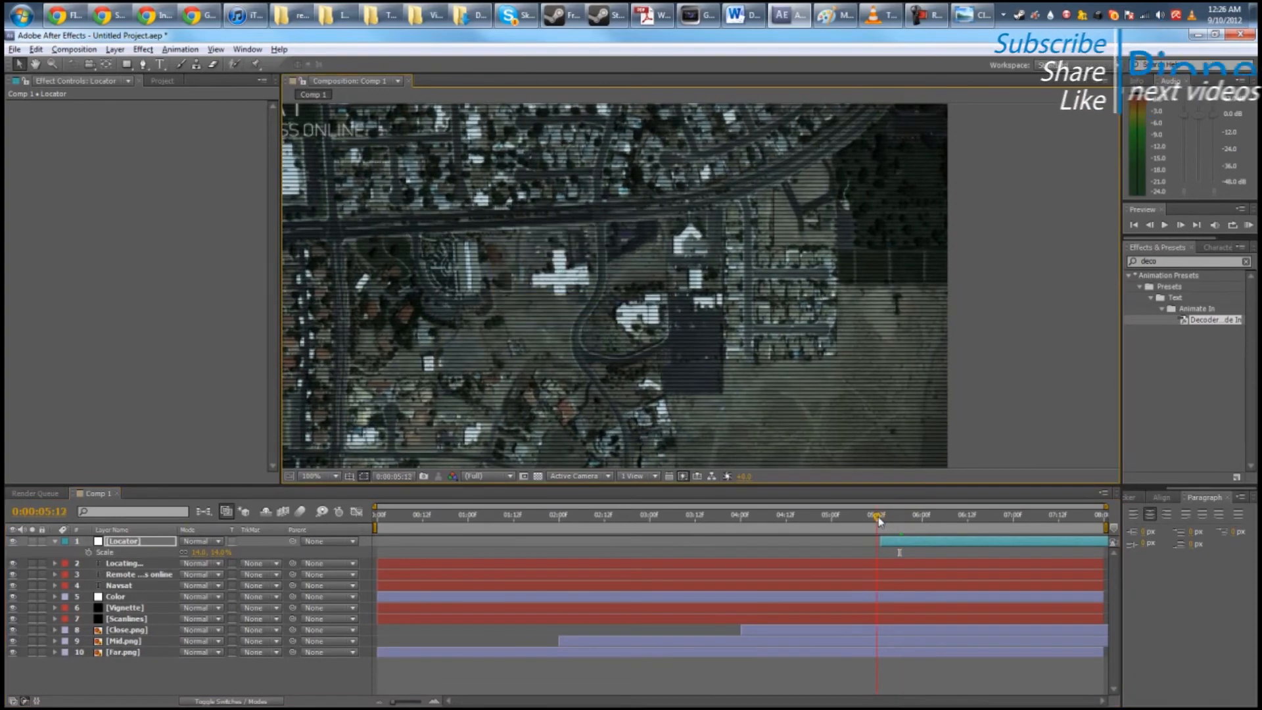
pyautogui.click(884, 514)
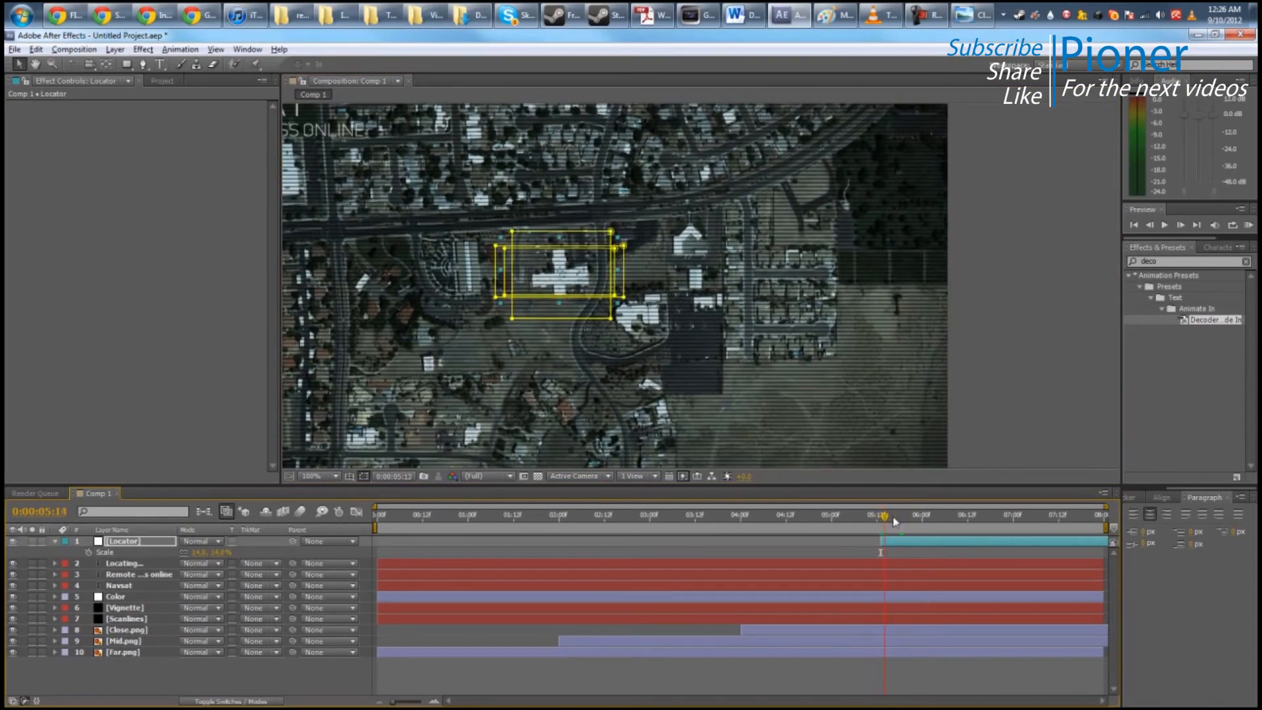
pyautogui.click(881, 524)
pyautogui.click(881, 525)
pyautogui.press('p')
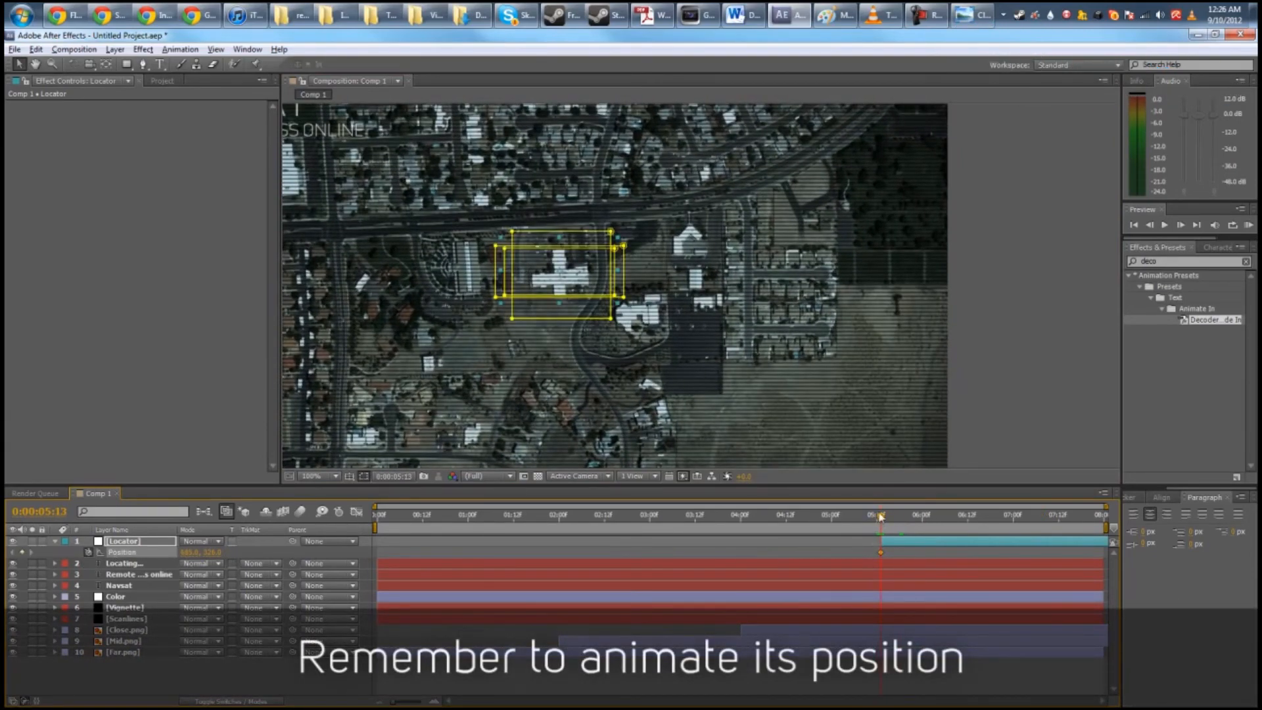
pyautogui.moveTo(885, 518); pyautogui.dragTo(1048, 520)
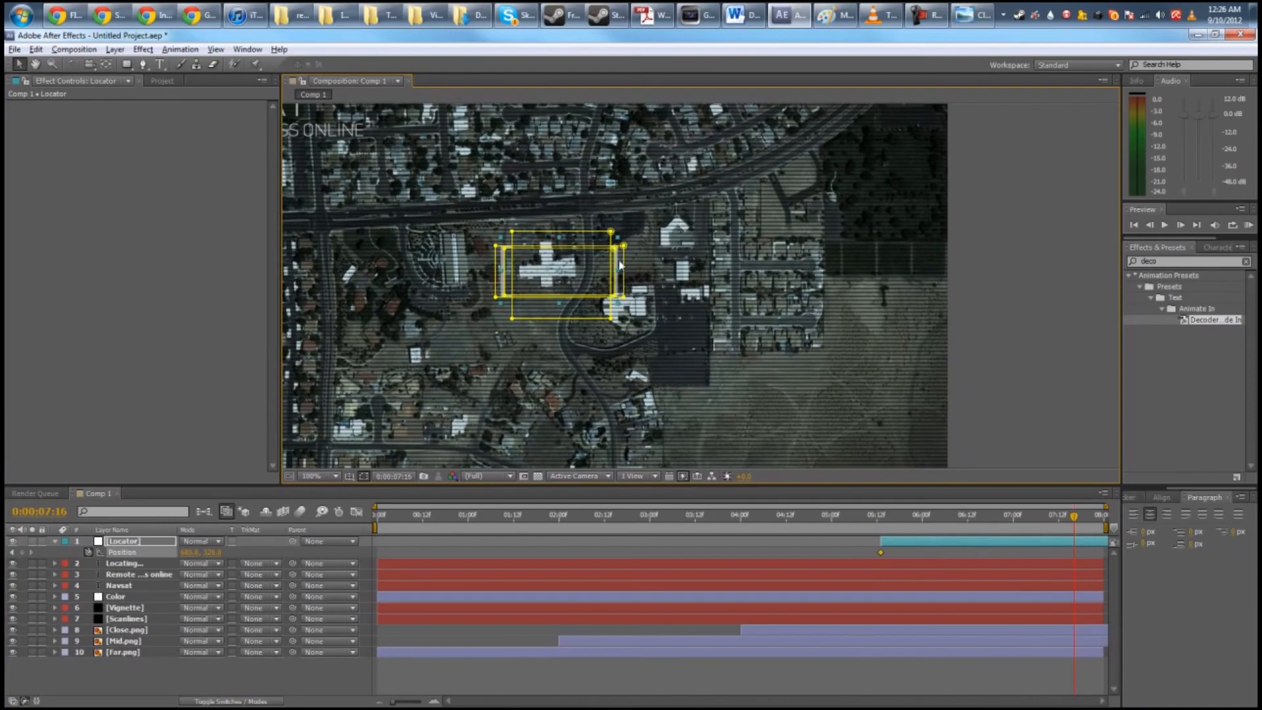
pyautogui.moveTo(615, 260); pyautogui.dragTo(613, 256)
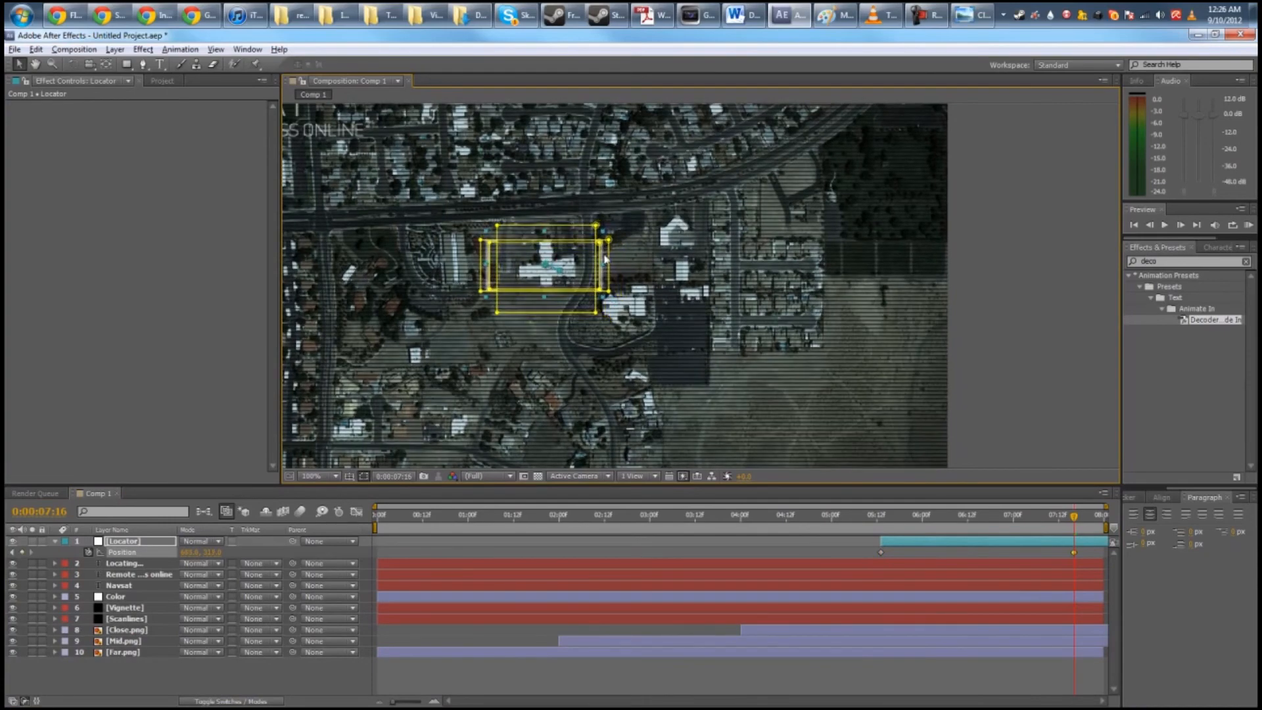
# Step: Check the Locator bracket's motion over time and preview the full composition at 50% magnification
pyautogui.moveTo(880, 526); pyautogui.dragTo(1028, 537)
pyautogui.click(1023, 414)
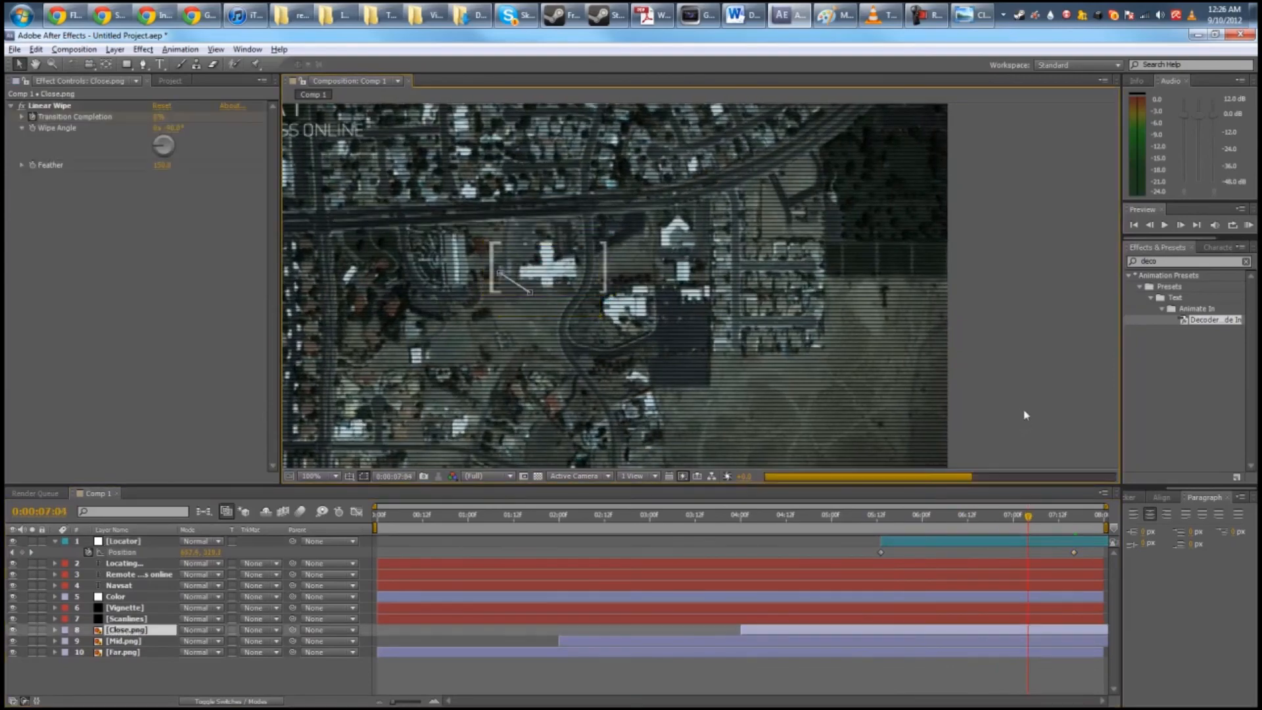
pyautogui.scroll(-1, 1016, 413)
pyautogui.moveTo(680, 344); pyautogui.dragTo(724, 350)
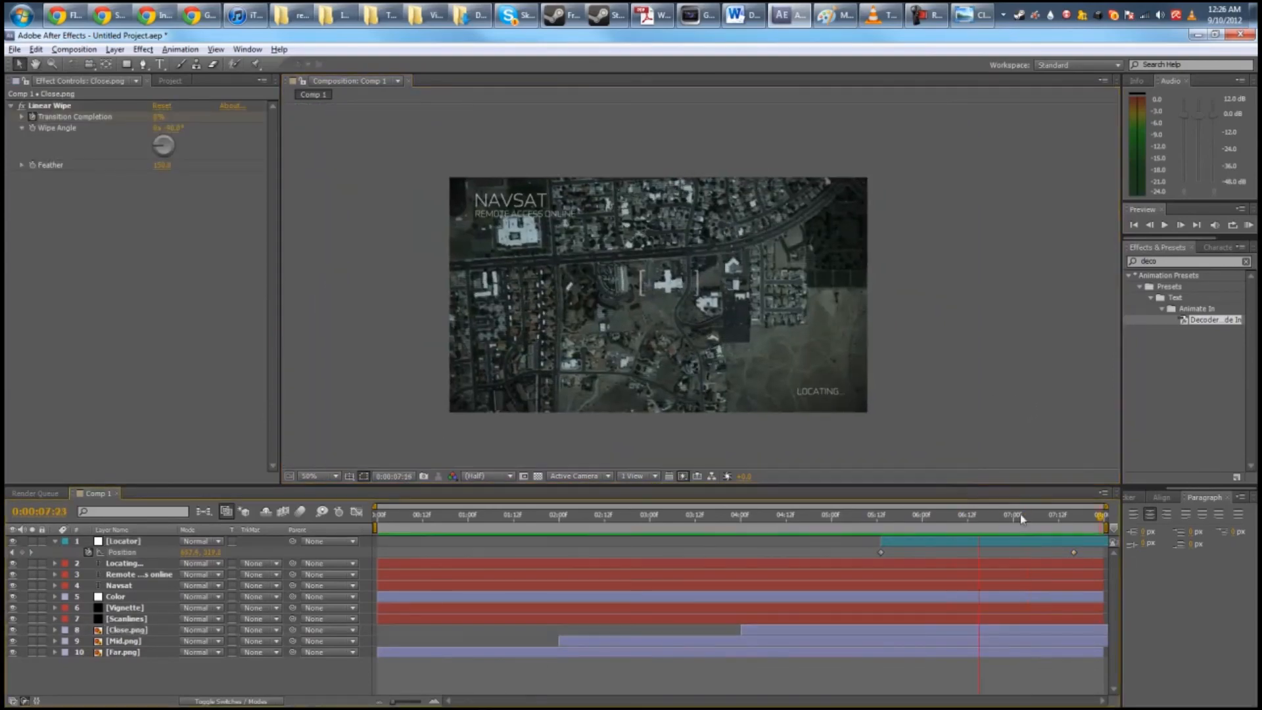